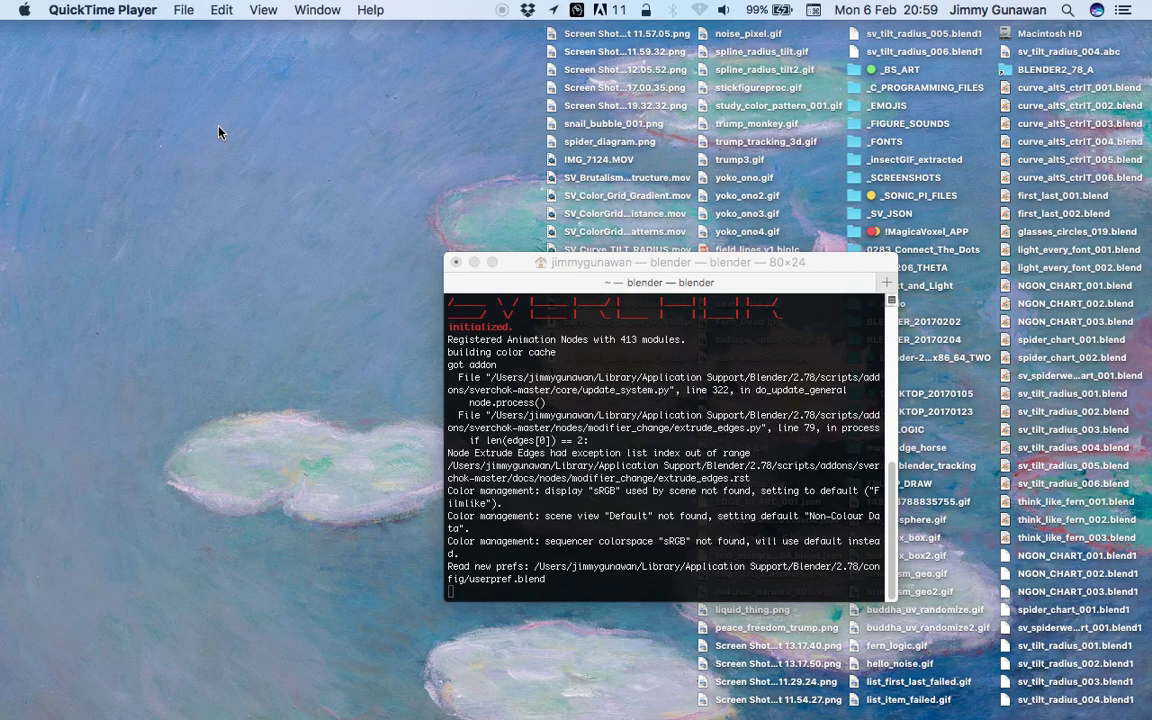
Switch to Notes and examine the FERN LOGIC note's screenshots of the Alt+S curve scaling technique and the rendered ferns
key("ctrl+Right")
key("ctrl+Right")
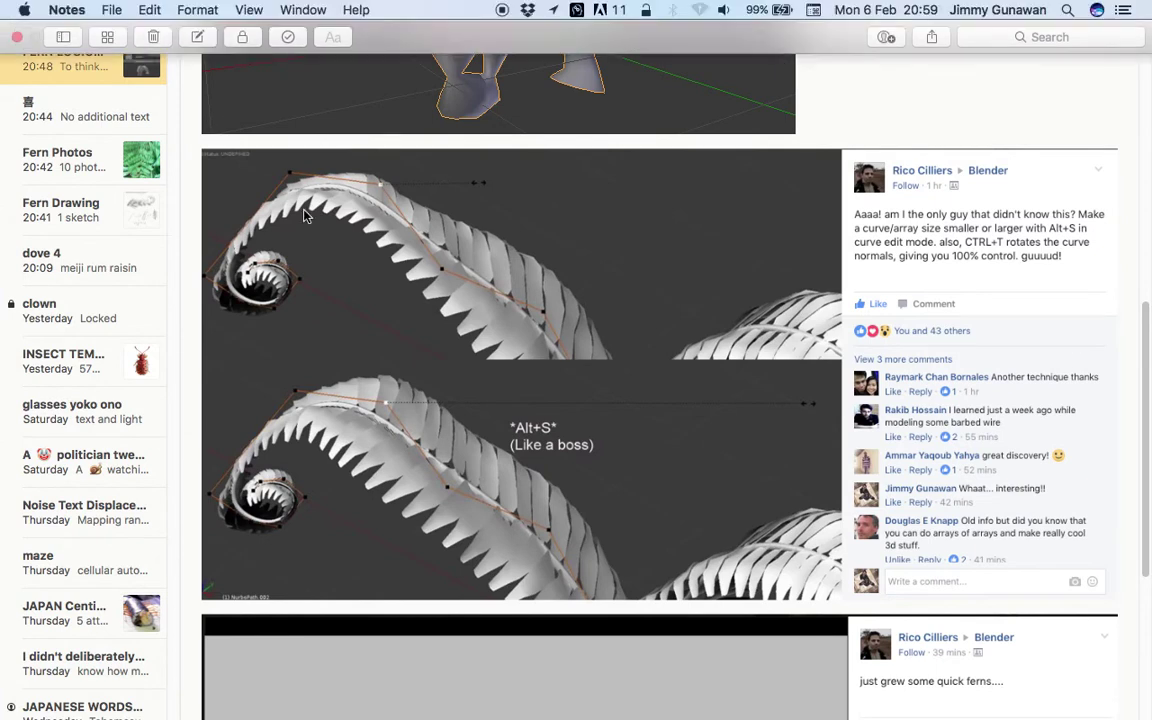
scroll(600, 220, "up", 2)
scroll(608, 217, "down", 3)
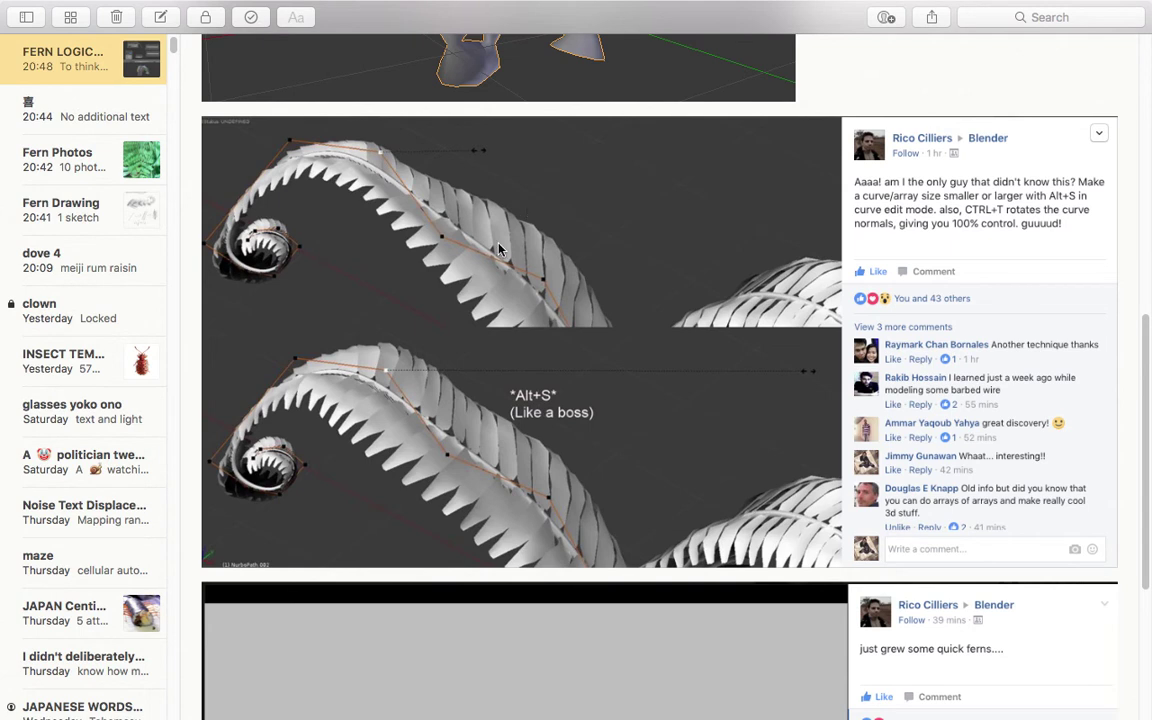
scroll(580, 300, "down", 1)
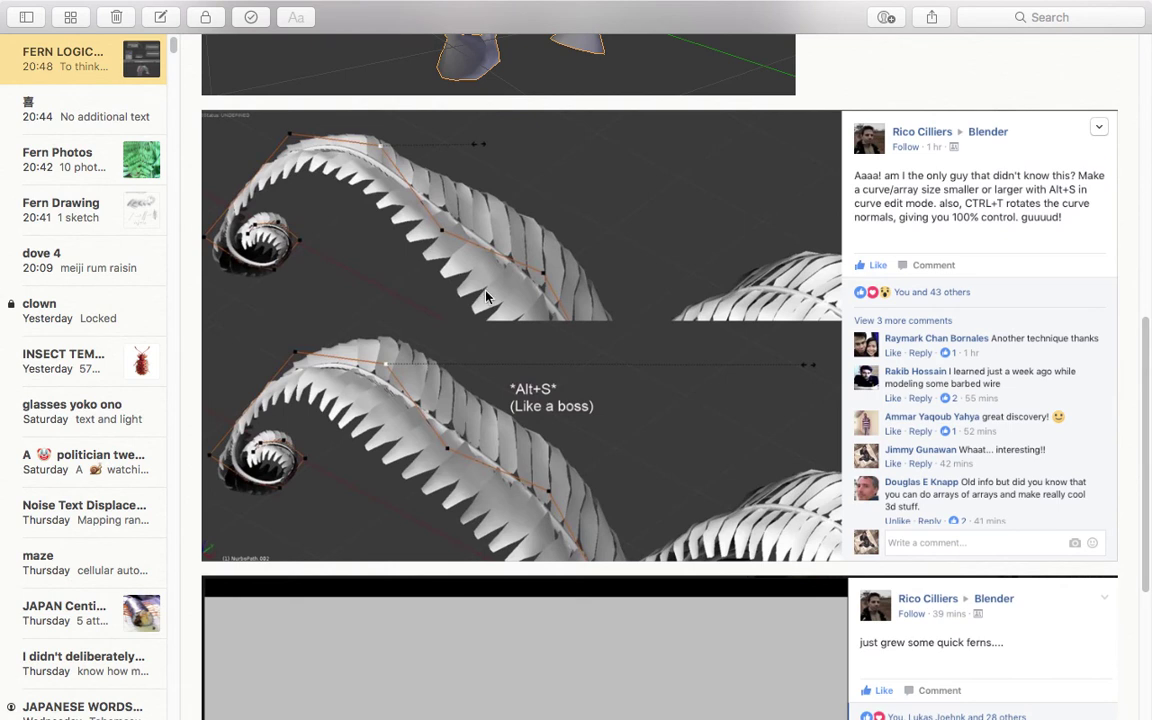
scroll(500, 320, "down", 1)
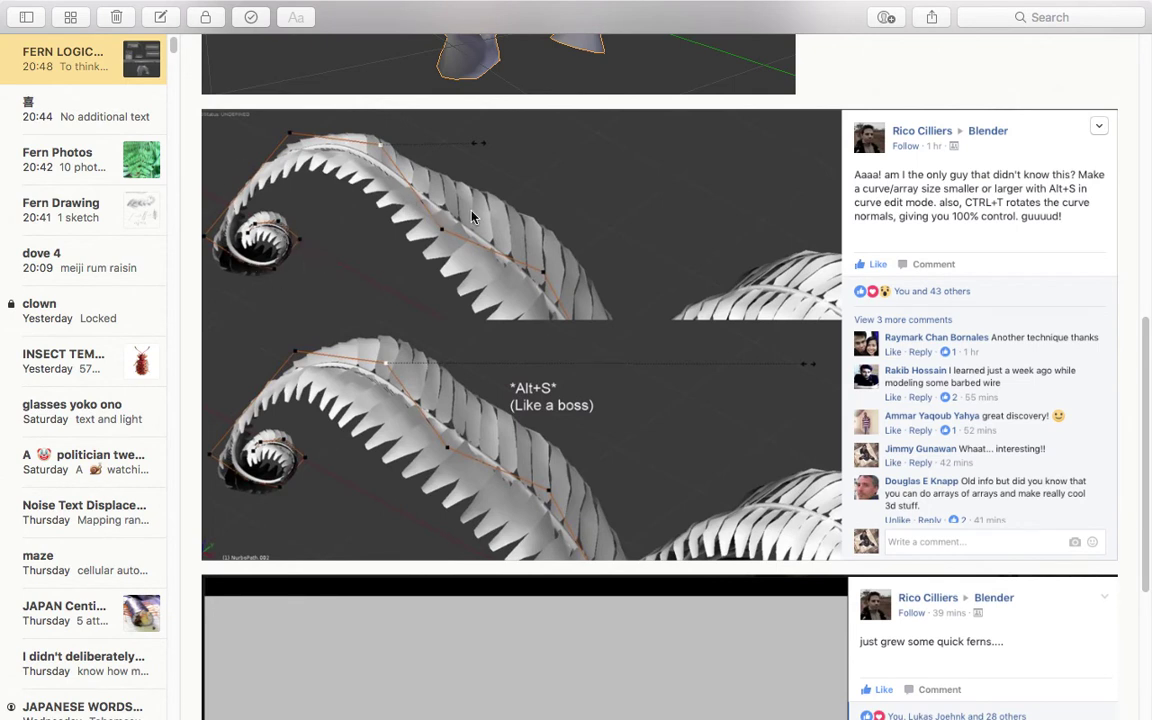
scroll(612, 272, "down", 1)
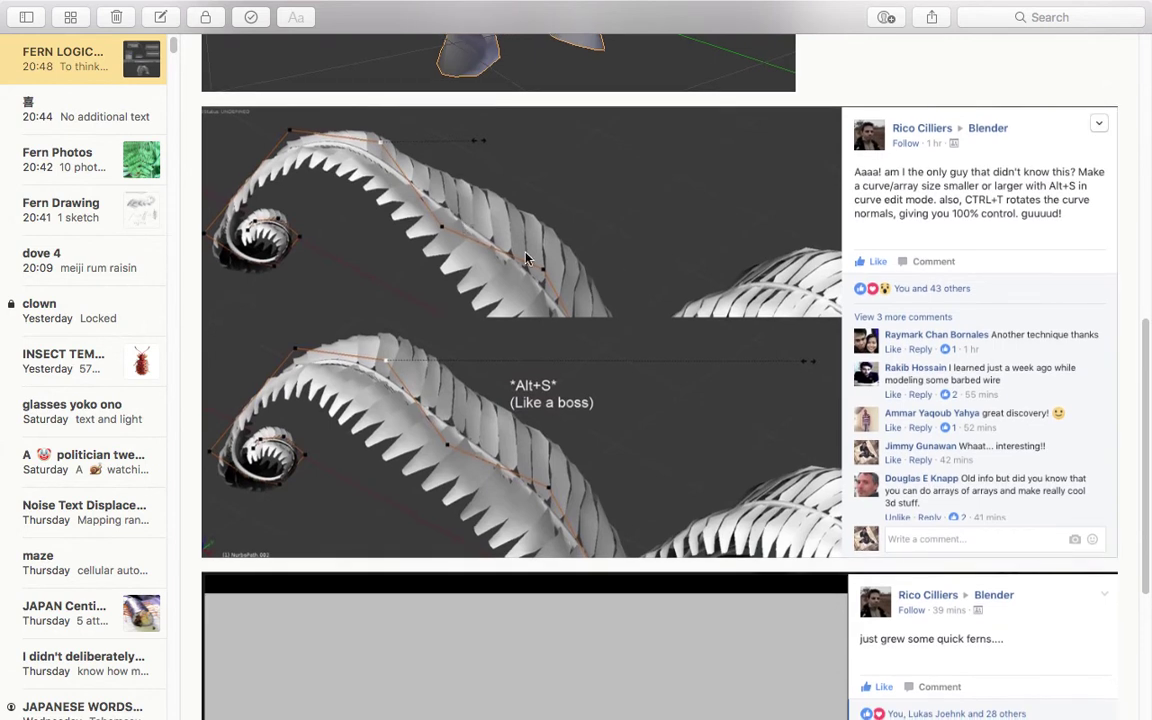
scroll(678, 625, "down", 6)
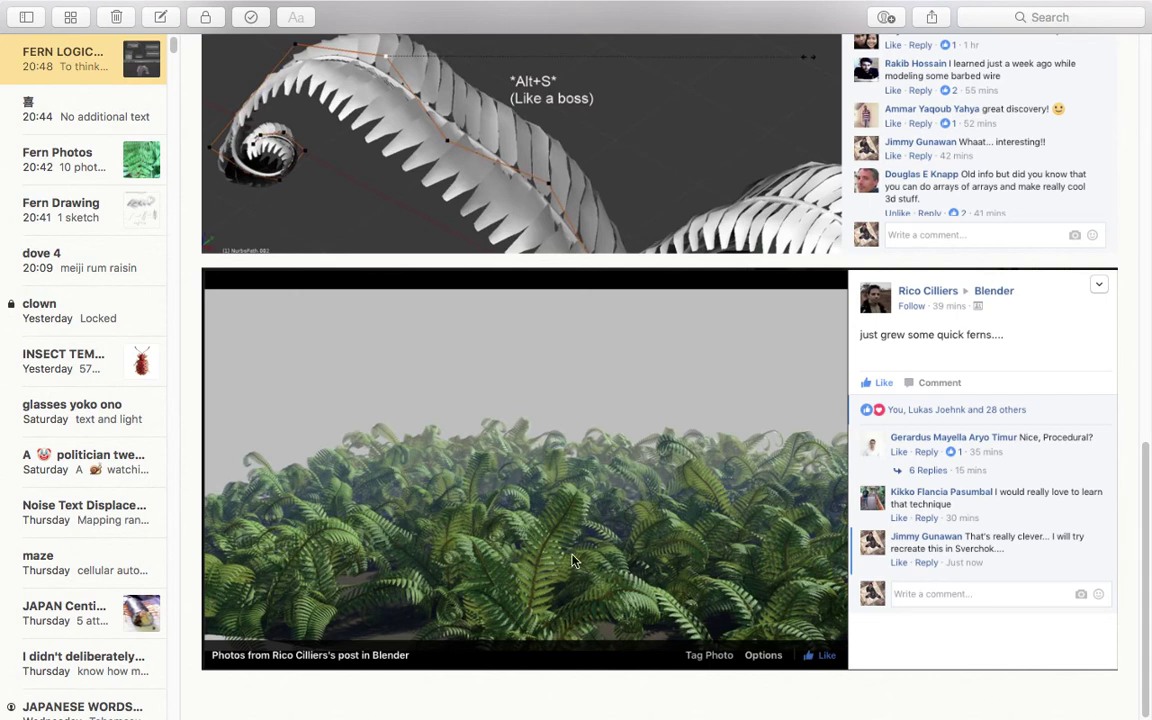
scroll(622, 460, "up", 1)
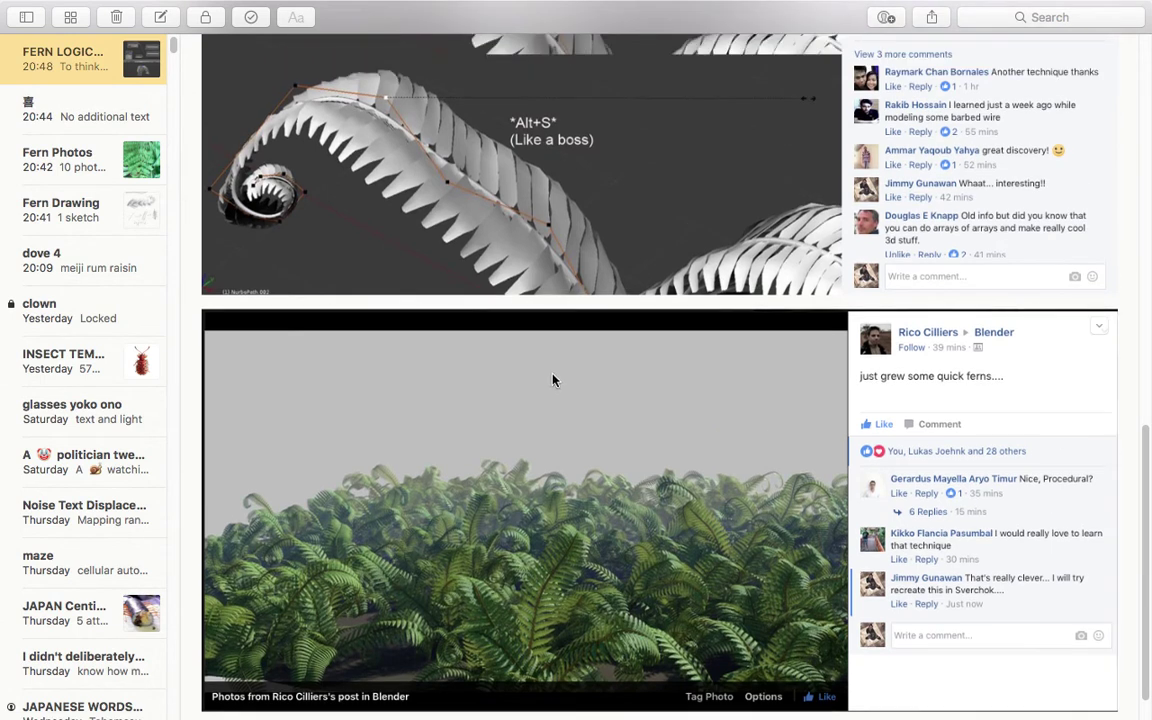
scroll(558, 353, "up", 5)
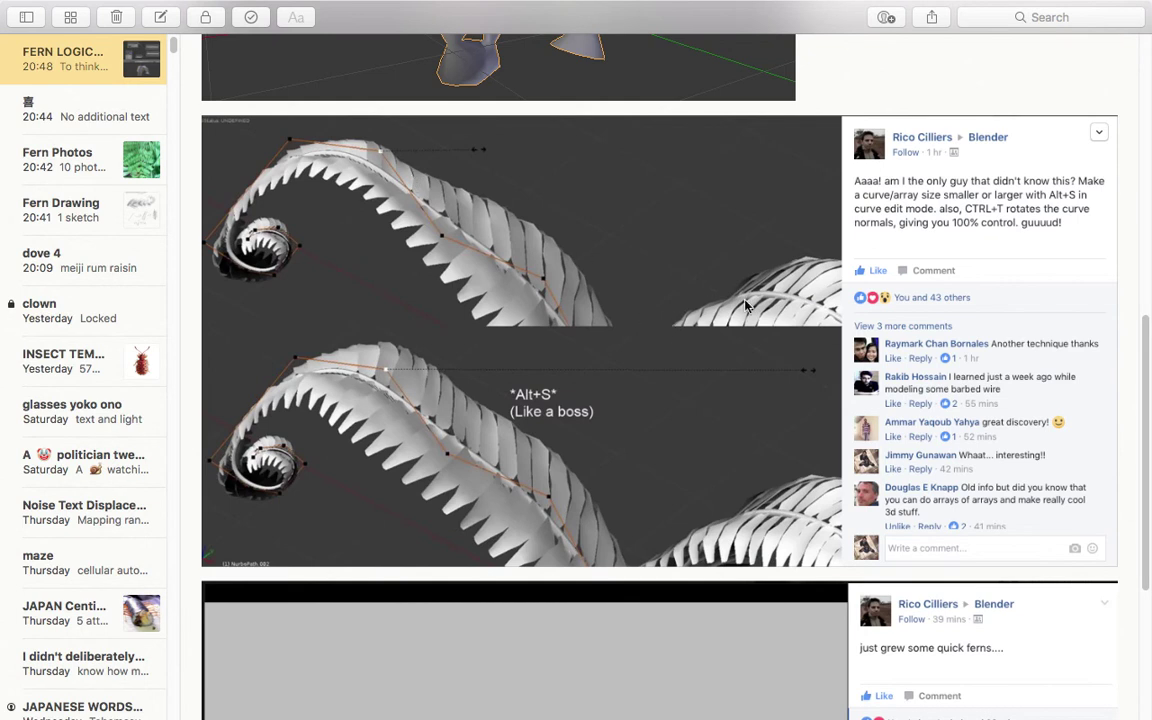
scroll(578, 293, "down", 1)
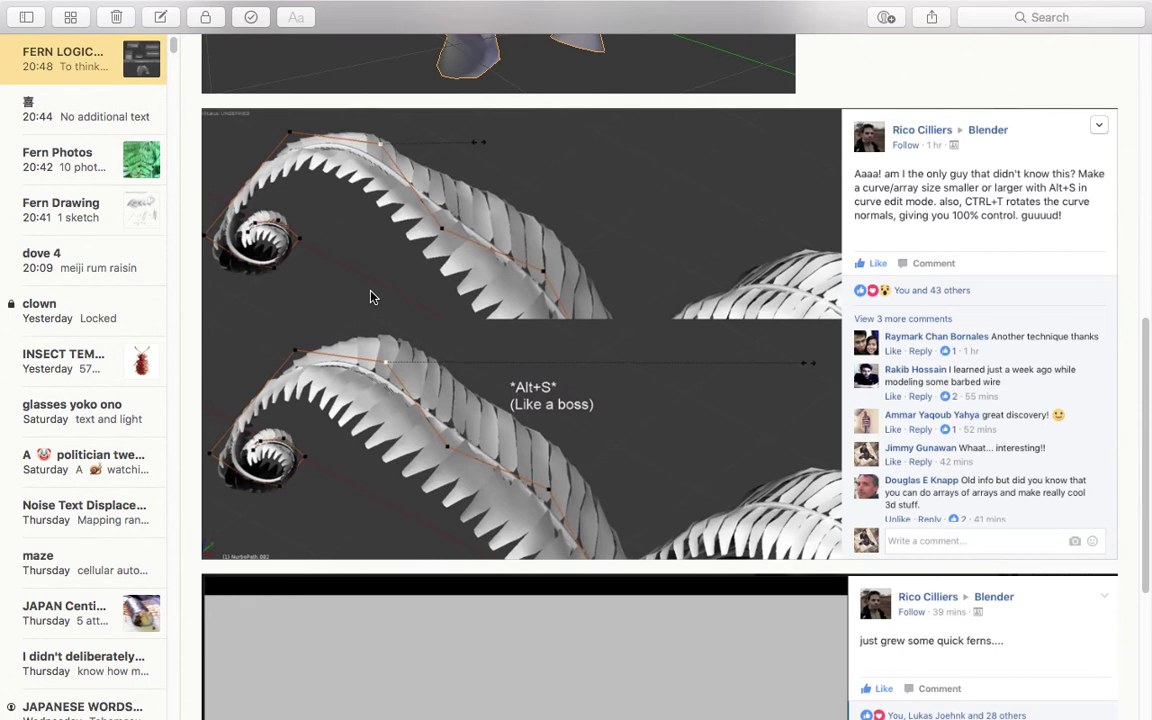
Open the Fern Drawing note and examine the sketches of the spine, the branching and the leaf replacement sequence
left_click(99, 205)
scroll(489, 268, "down", 3)
scroll(490, 270, "up", 3)
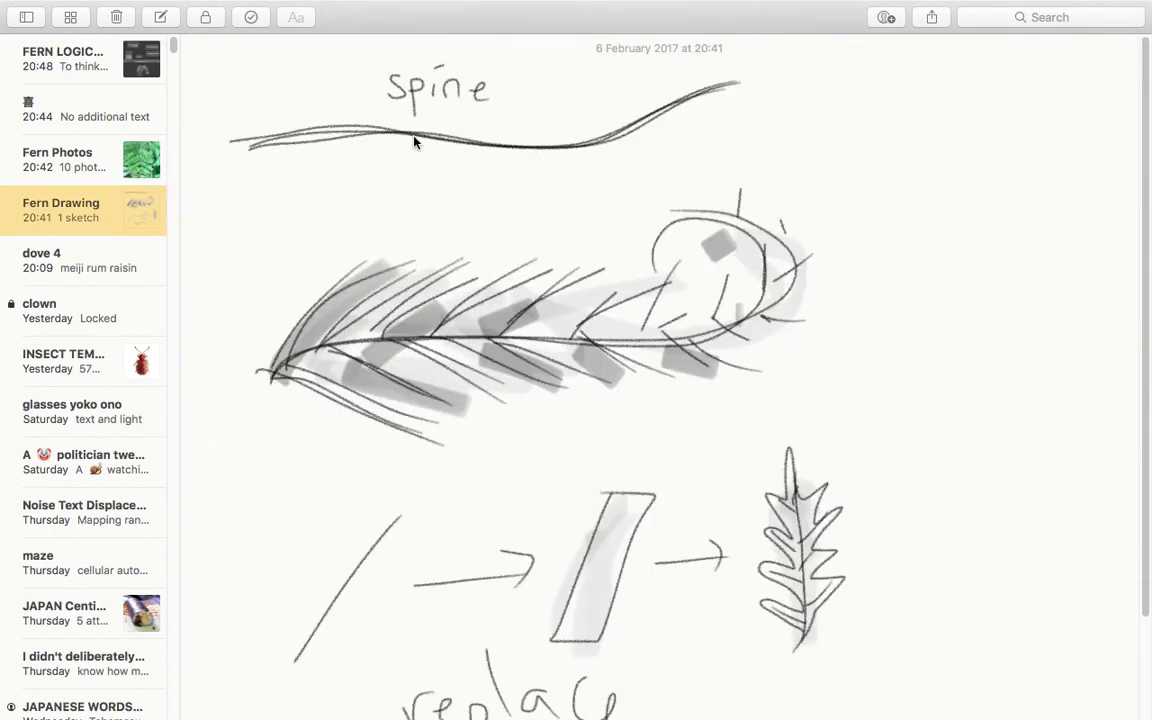
scroll(342, 329, "down", 1)
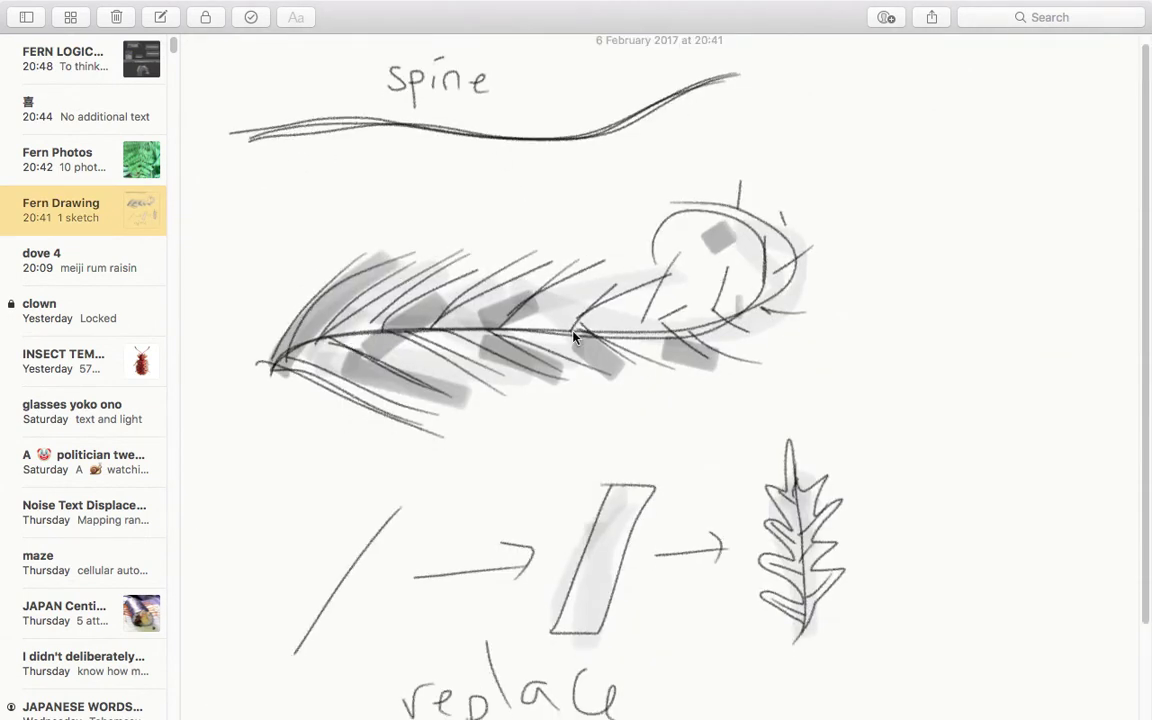
scroll(553, 322, "down", 1)
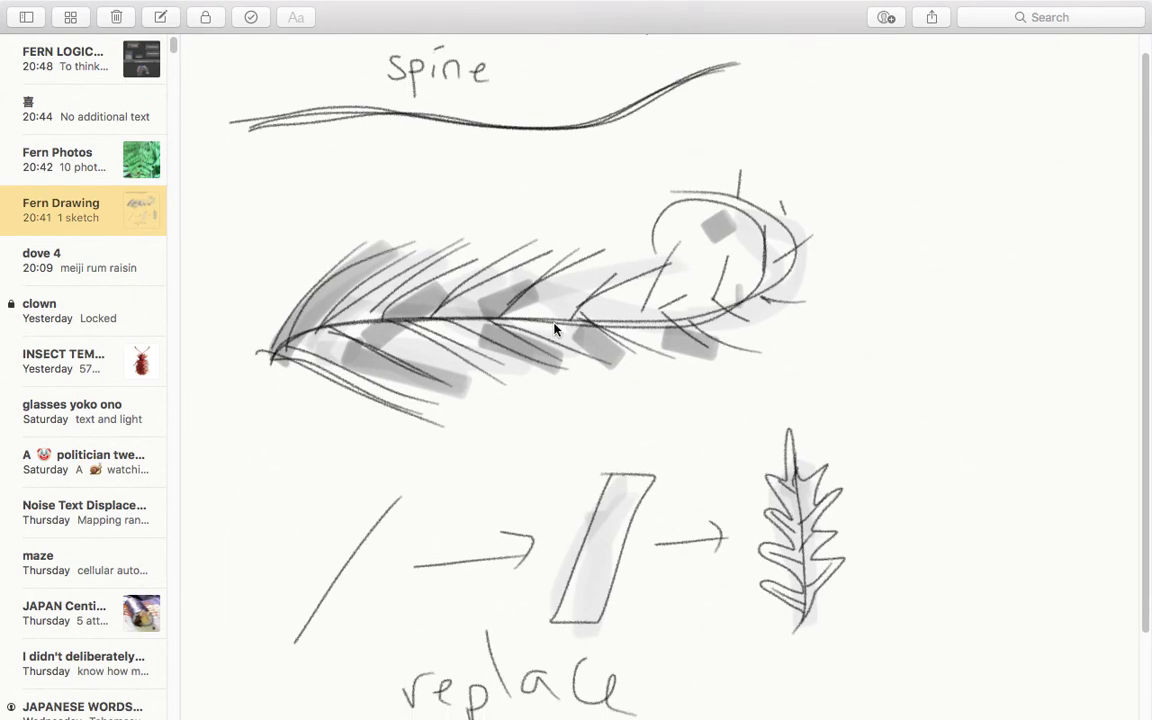
scroll(488, 310, "up", 1)
scroll(487, 400, "down", 2)
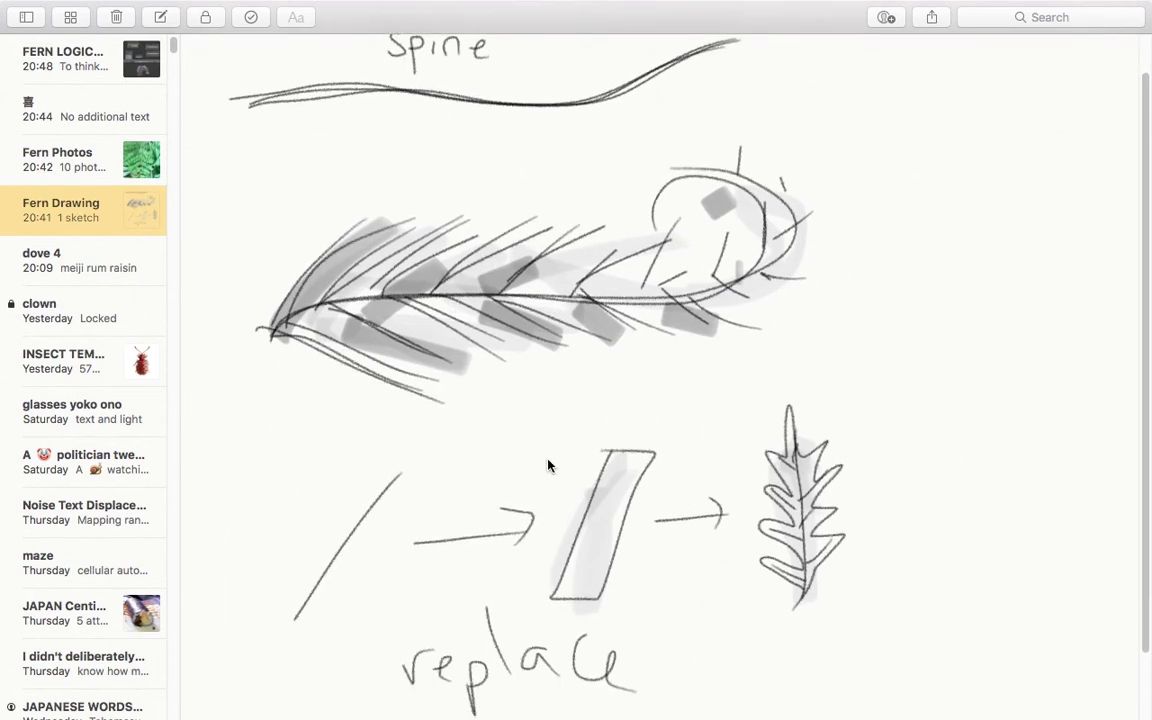
scroll(570, 490, "down", 1)
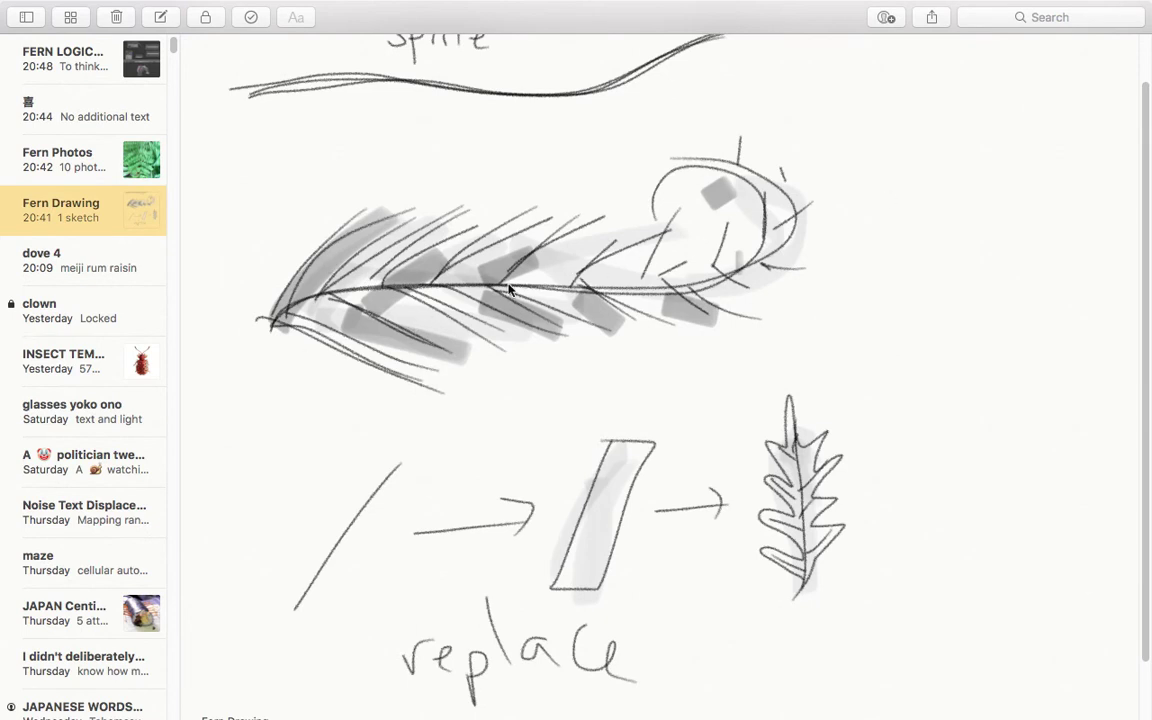
scroll(509, 289, "down", 2)
scroll(560, 355, "up", 3)
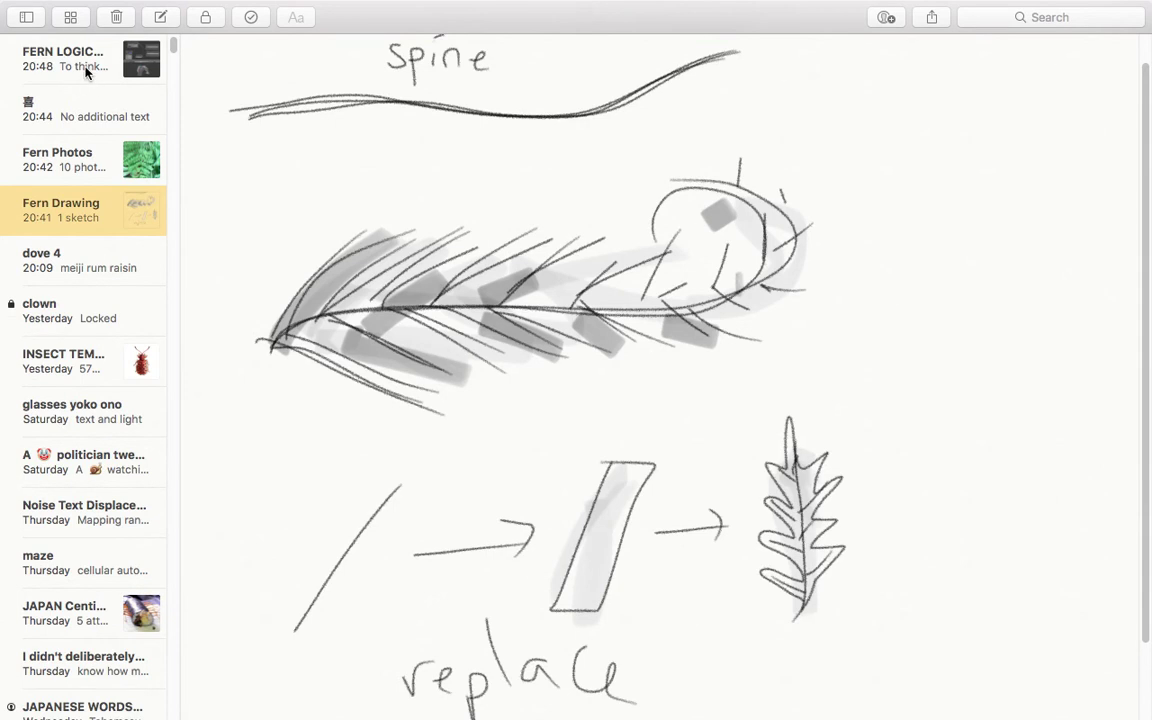
Open the FERN LOGIC note, highlight its title, and read the modular design principles and the node setup image below
left_click(86, 70)
scroll(887, 247, "down", 1)
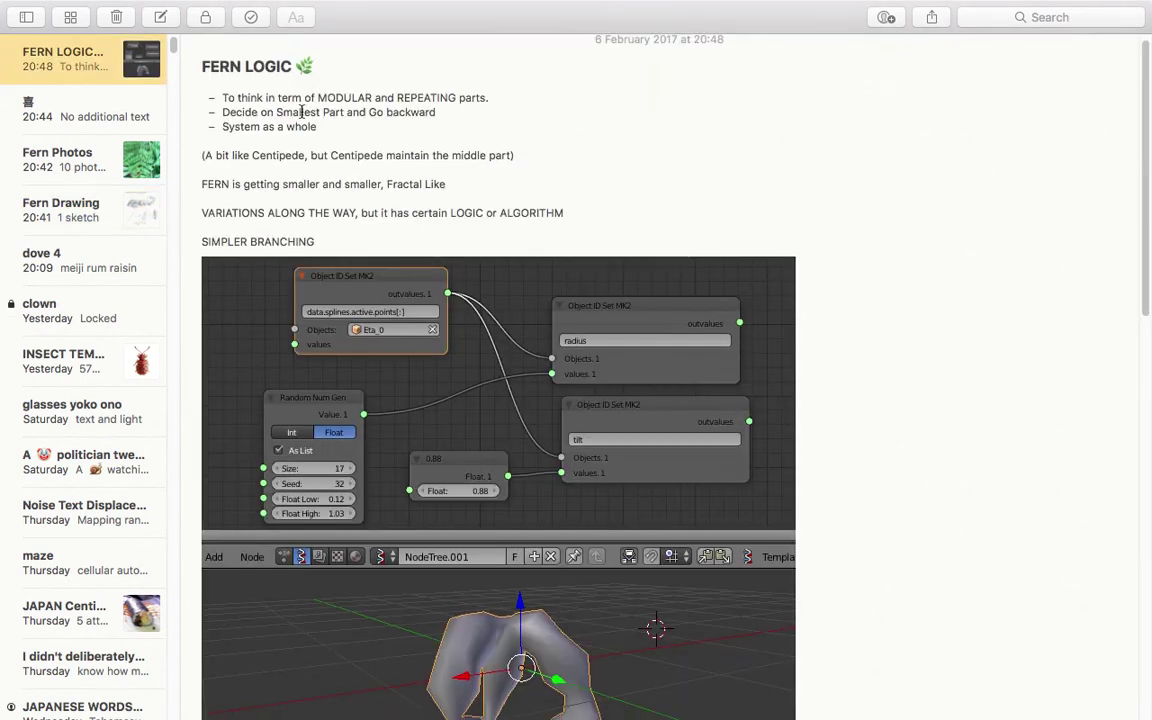
left_click_drag(203, 62, 291, 61)
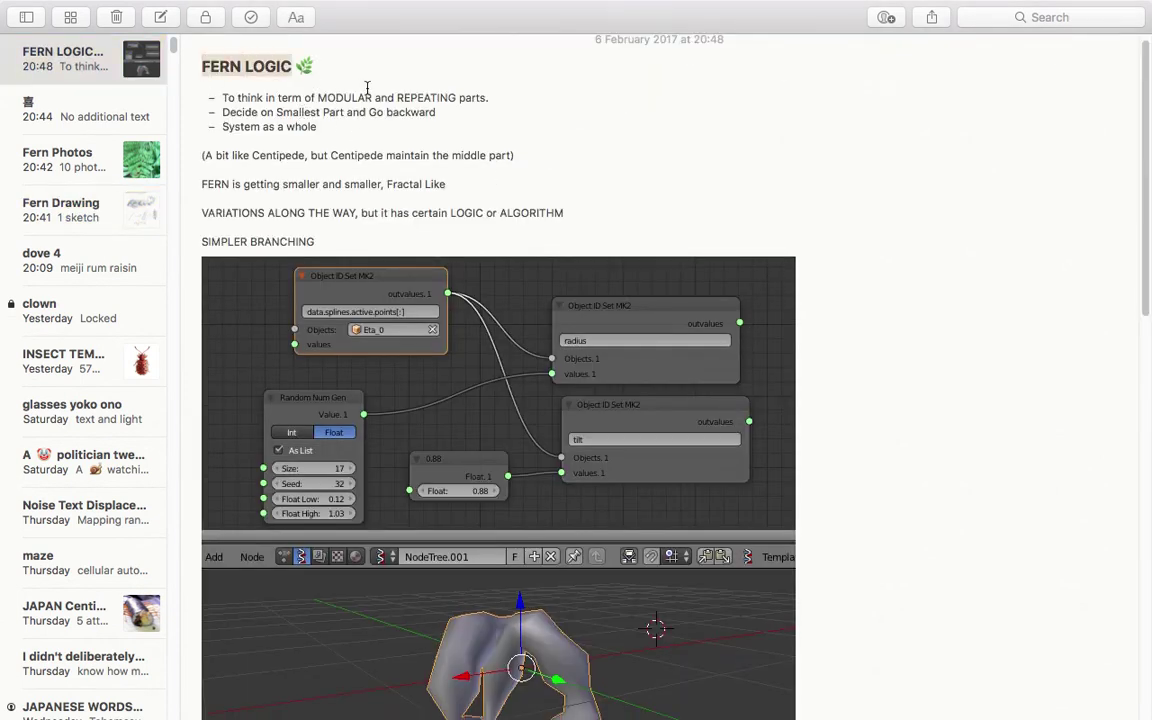
scroll(370, 92, "up", 1)
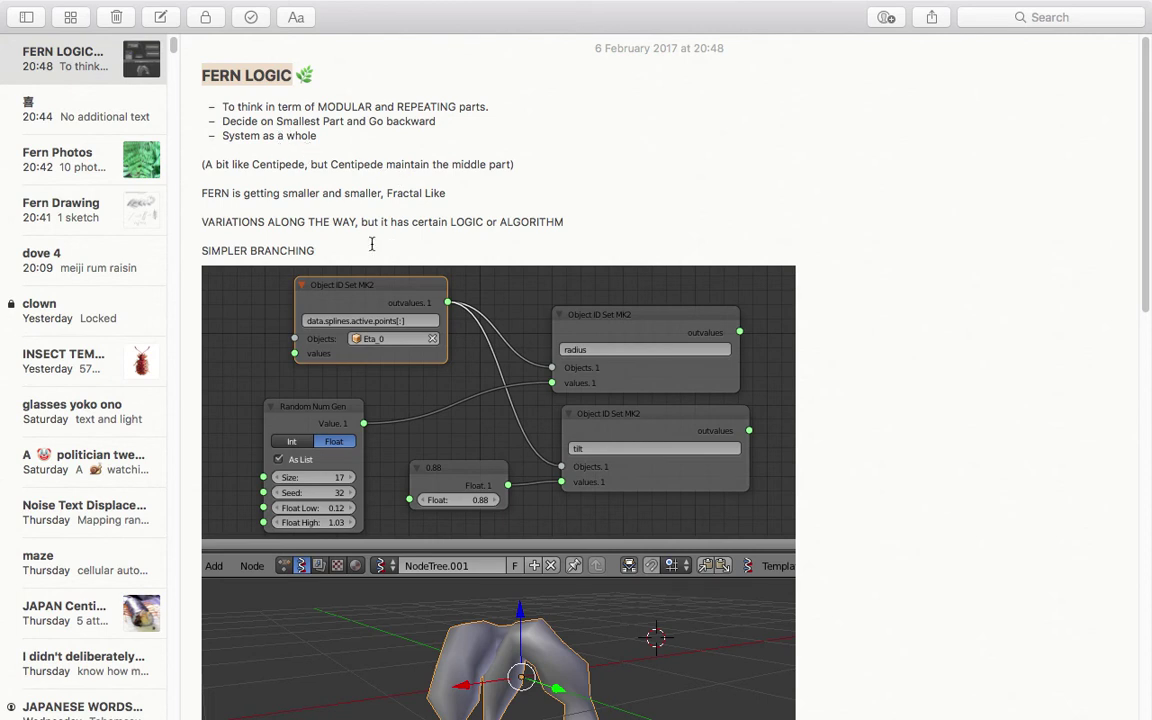
scroll(296, 251, "down", 1)
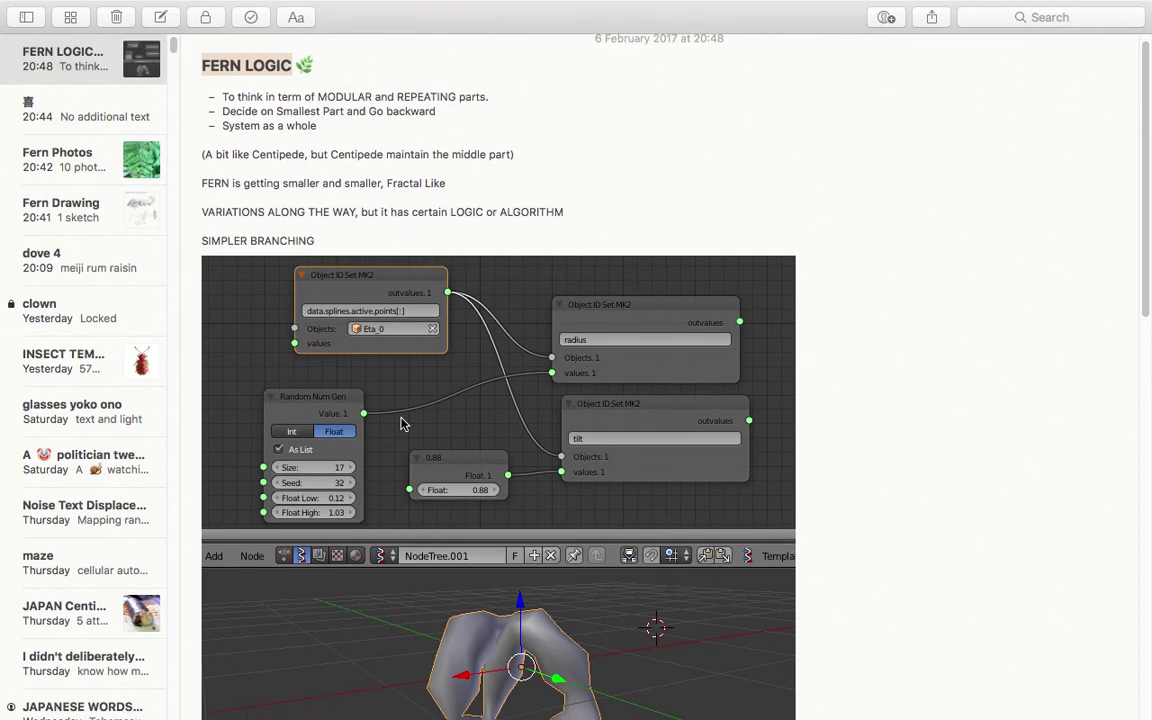
Open the Fern Photos note and examine how the side branches split off the central stem in the first photo
left_click(96, 170)
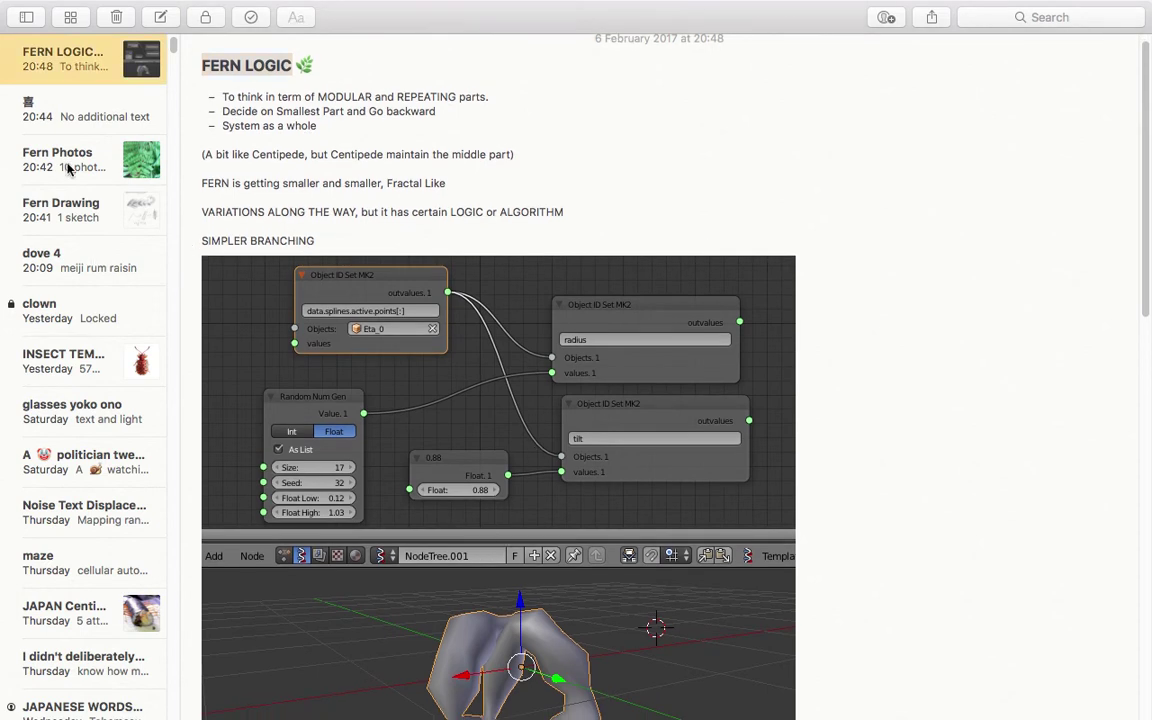
scroll(470, 235, "down", 3)
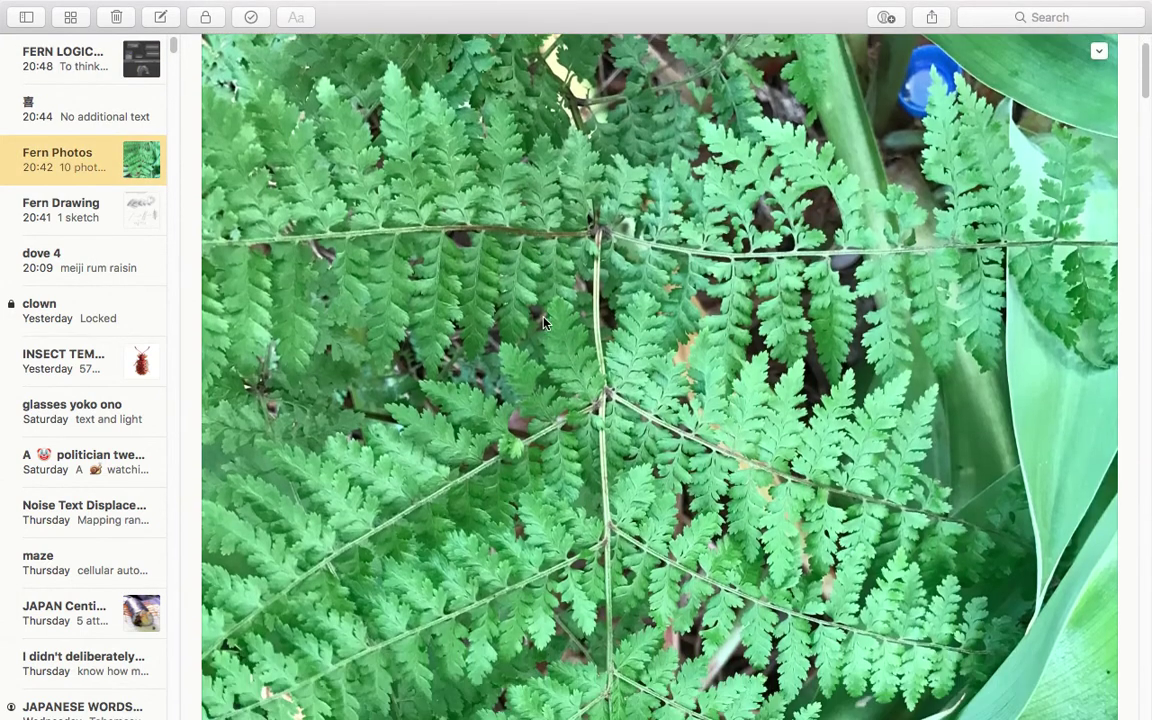
scroll(560, 340, "down", 5)
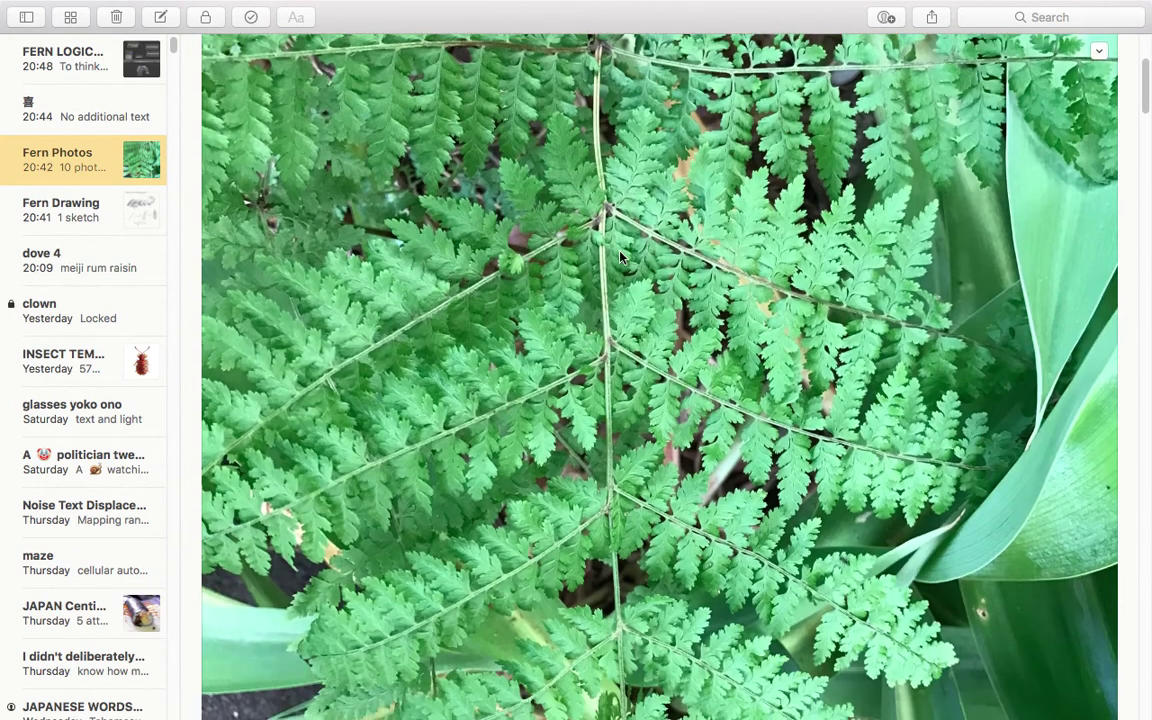
scroll(600, 350, "down", 1)
scroll(638, 656, "down", 4)
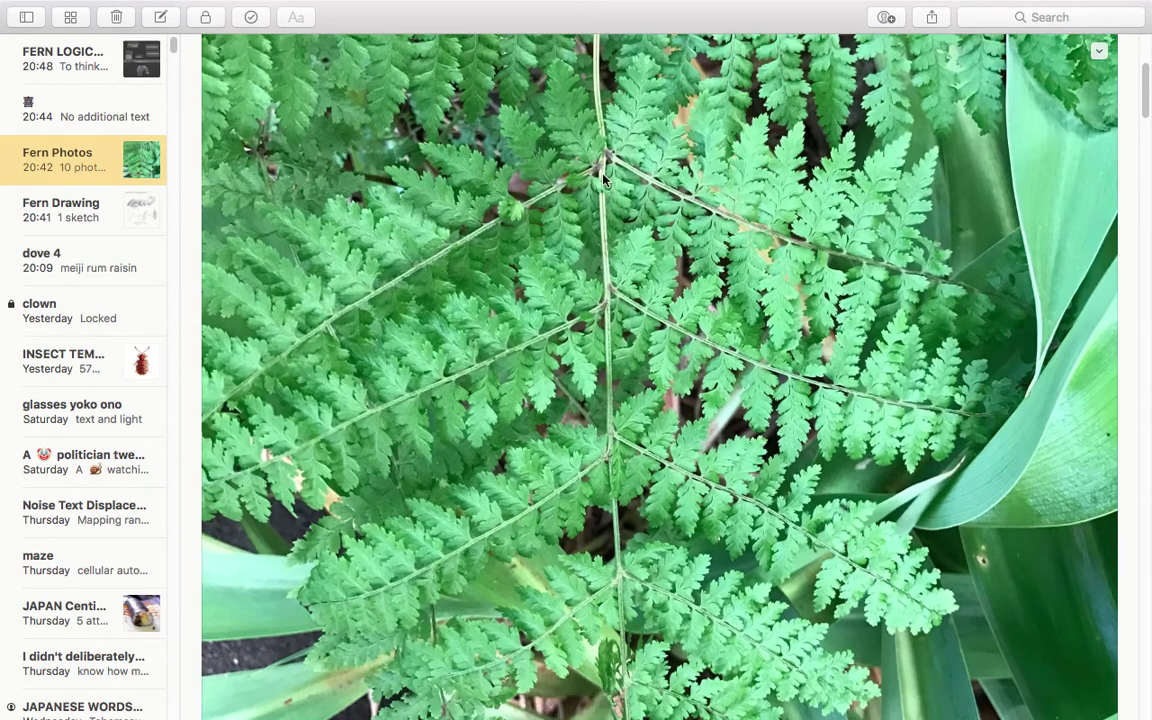
scroll(645, 458, "down", 2)
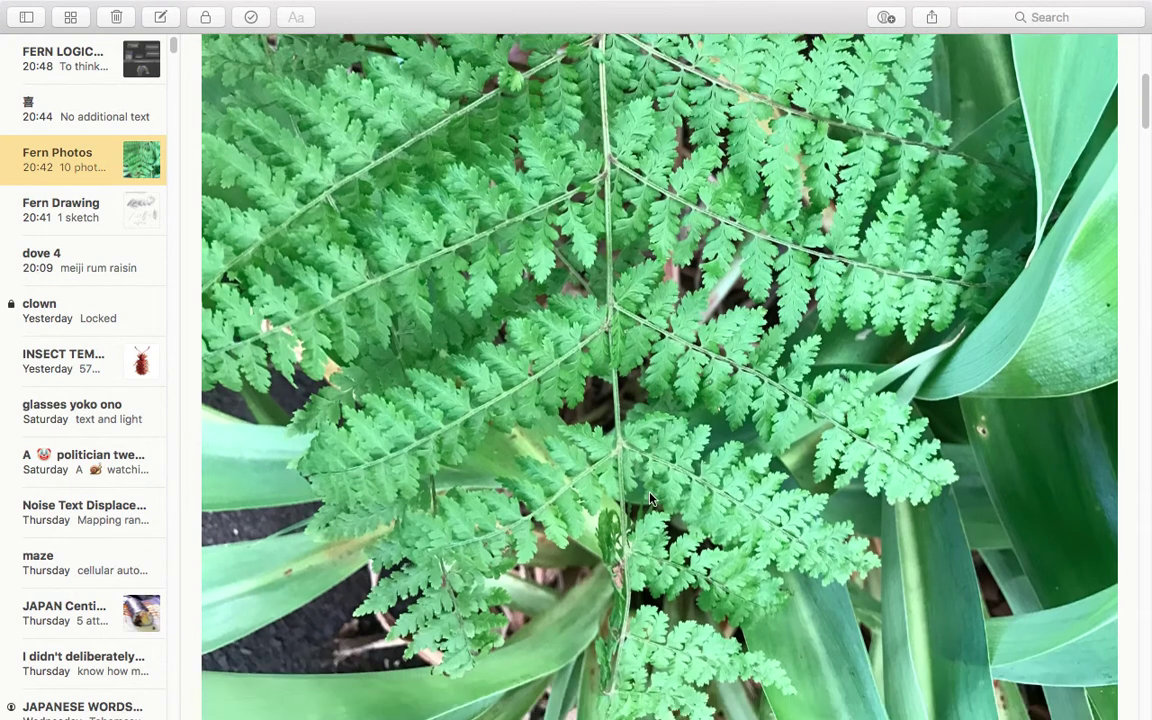
scroll(632, 466, "down", 2)
scroll(630, 467, "up", 2)
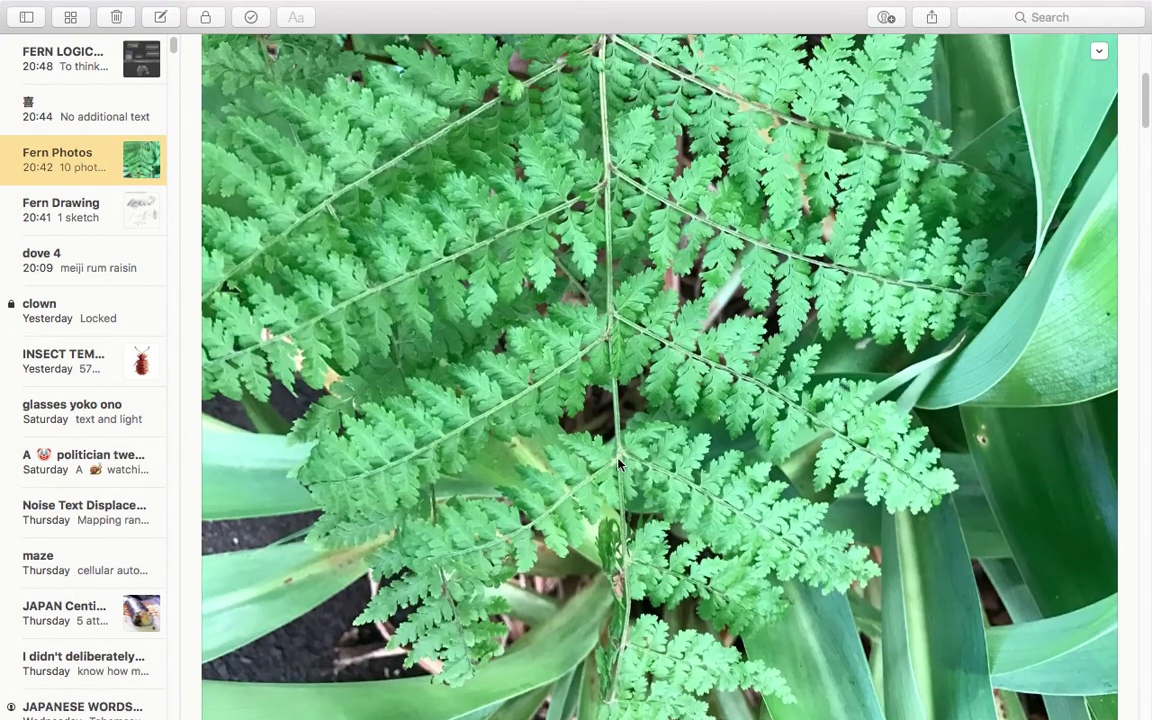
scroll(578, 309, "down", 10)
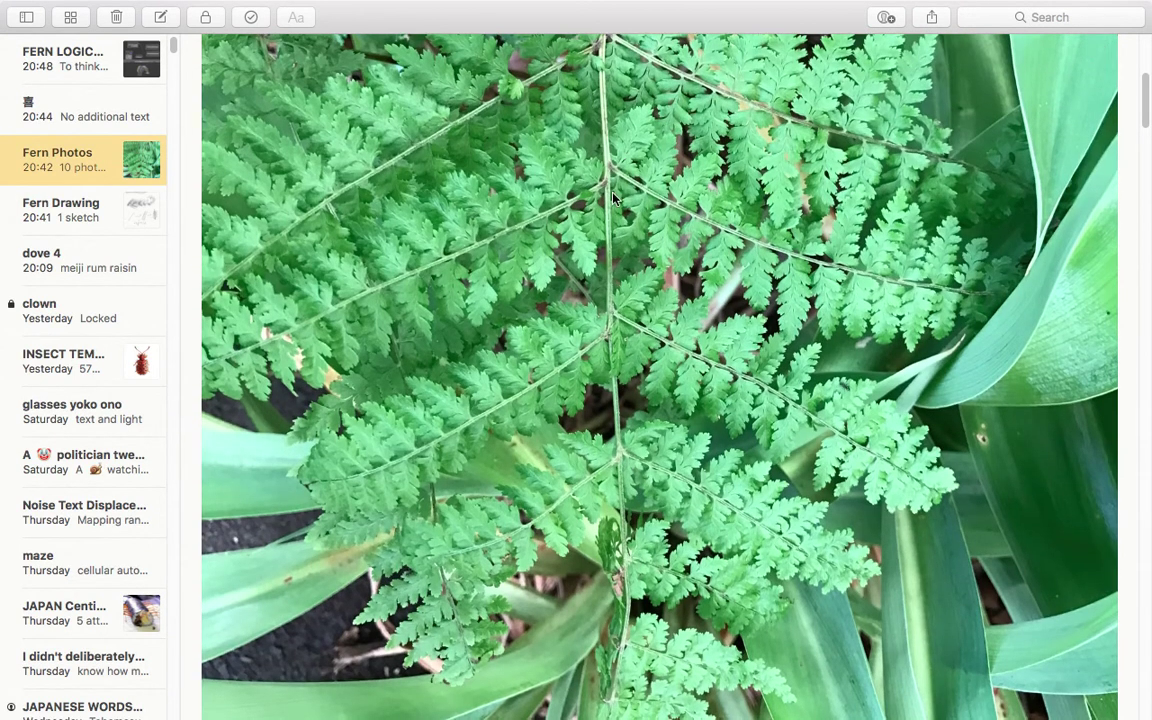
Examine the branching stems and overlapping leaflets in the next Fern Photos images
scroll(684, 358, "down", 3)
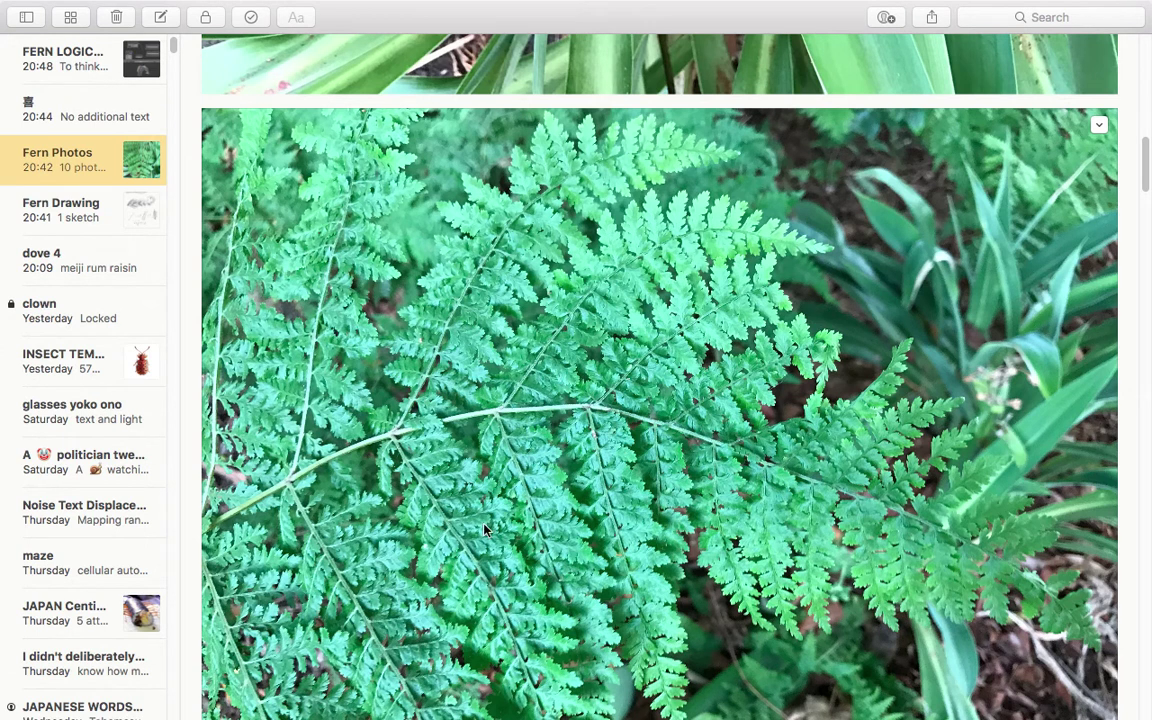
scroll(484, 530, "down", 1)
scroll(480, 438, "down", 3)
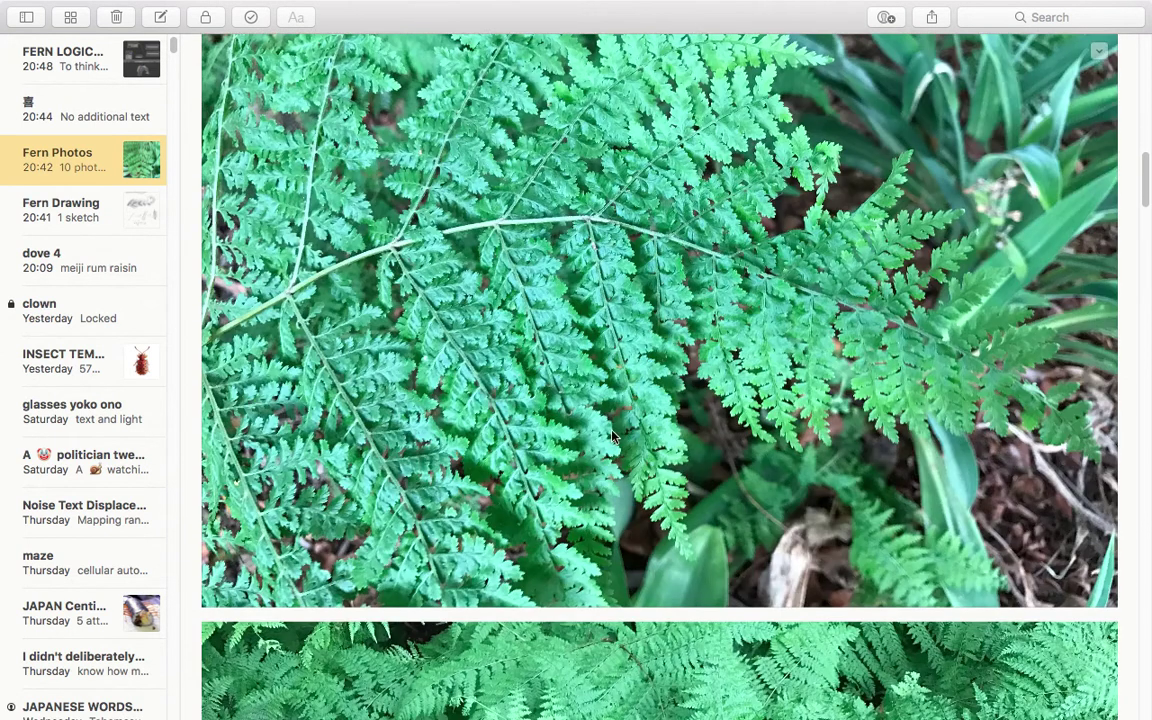
scroll(612, 450, "down", 4)
scroll(605, 497, "down", 10)
scroll(609, 437, "down", 12)
scroll(661, 404, "up", 4)
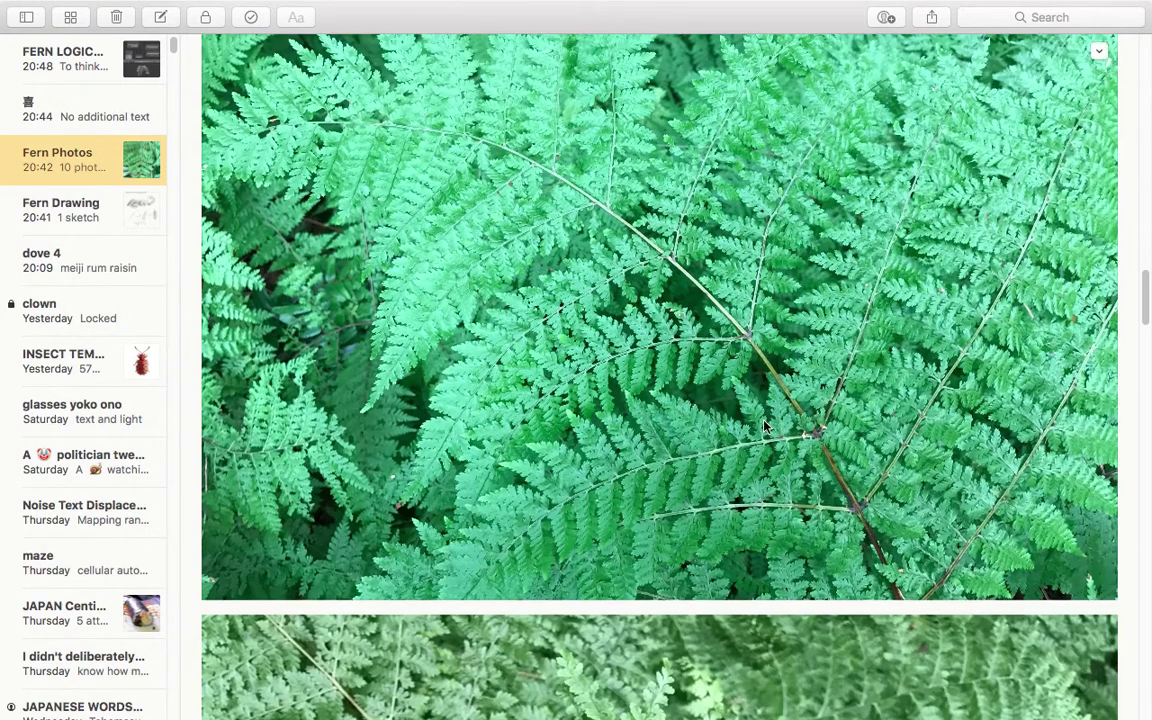
scroll(766, 425, "down", 2)
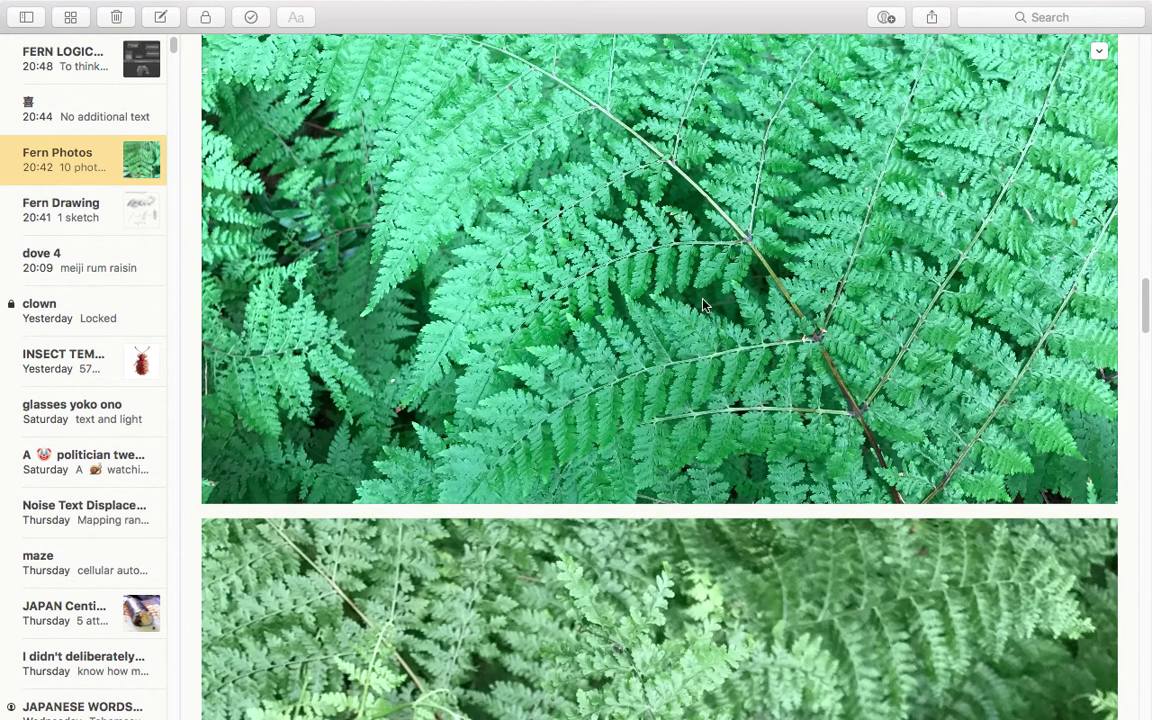
scroll(595, 206, "up", 1)
Examine the remaining Fern Photos images, comparing the broad-leaved fronds with the dense fern patch
scroll(552, 202, "down", 10)
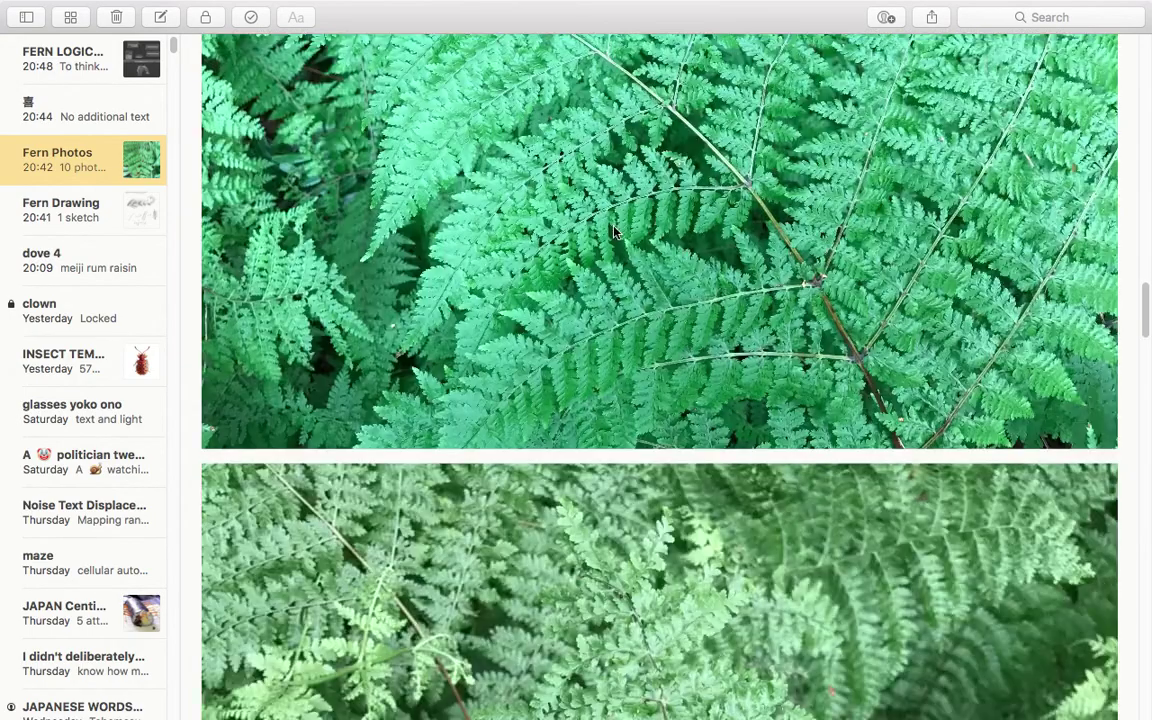
scroll(684, 381, "down", 10)
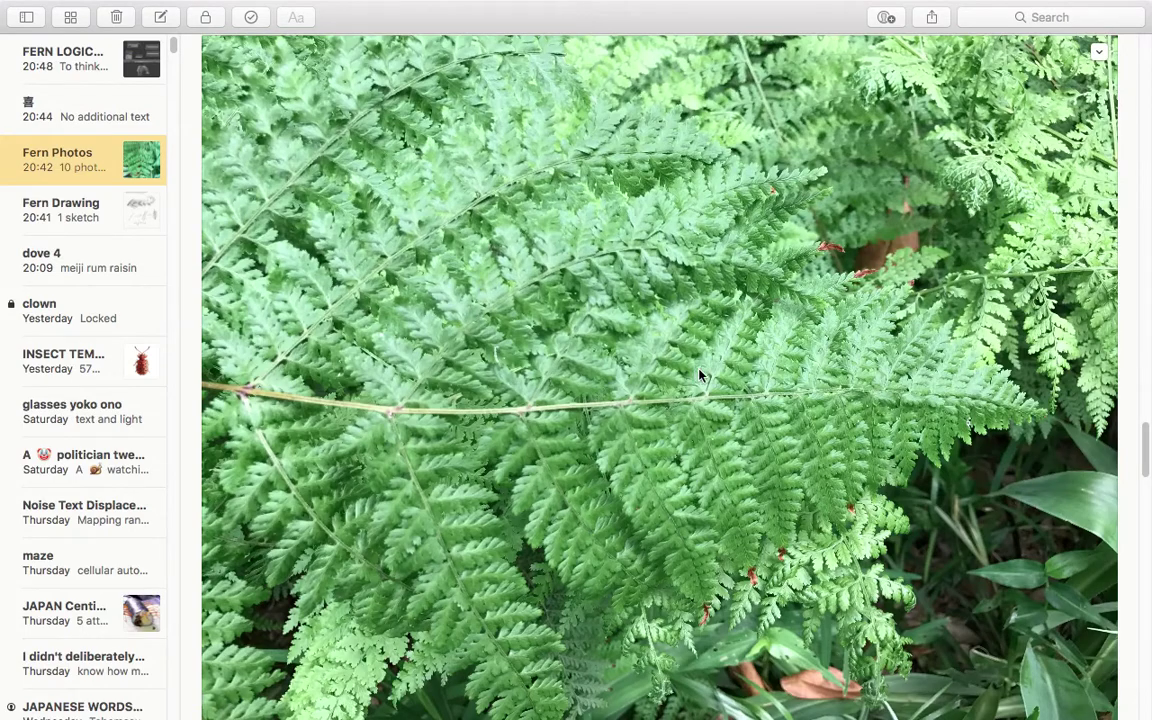
scroll(698, 380, "down", 10)
scroll(696, 394, "down", 5)
scroll(696, 400, "up", 3)
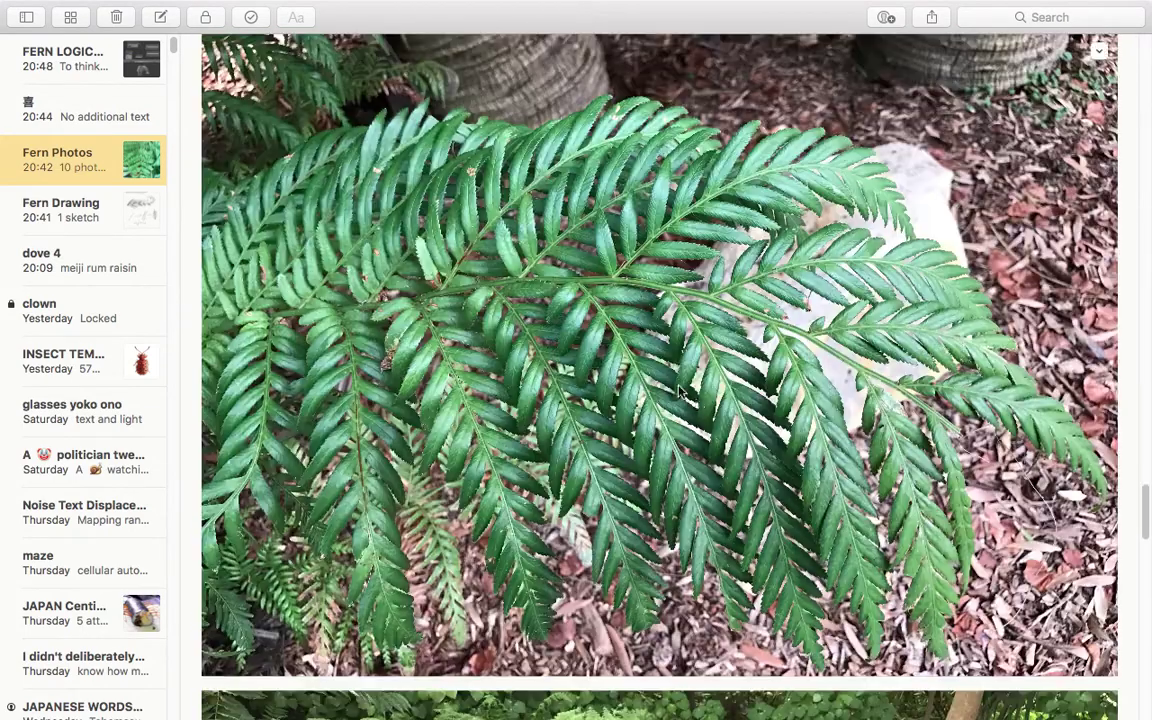
scroll(690, 405, "down", 10)
scroll(668, 415, "down", 6)
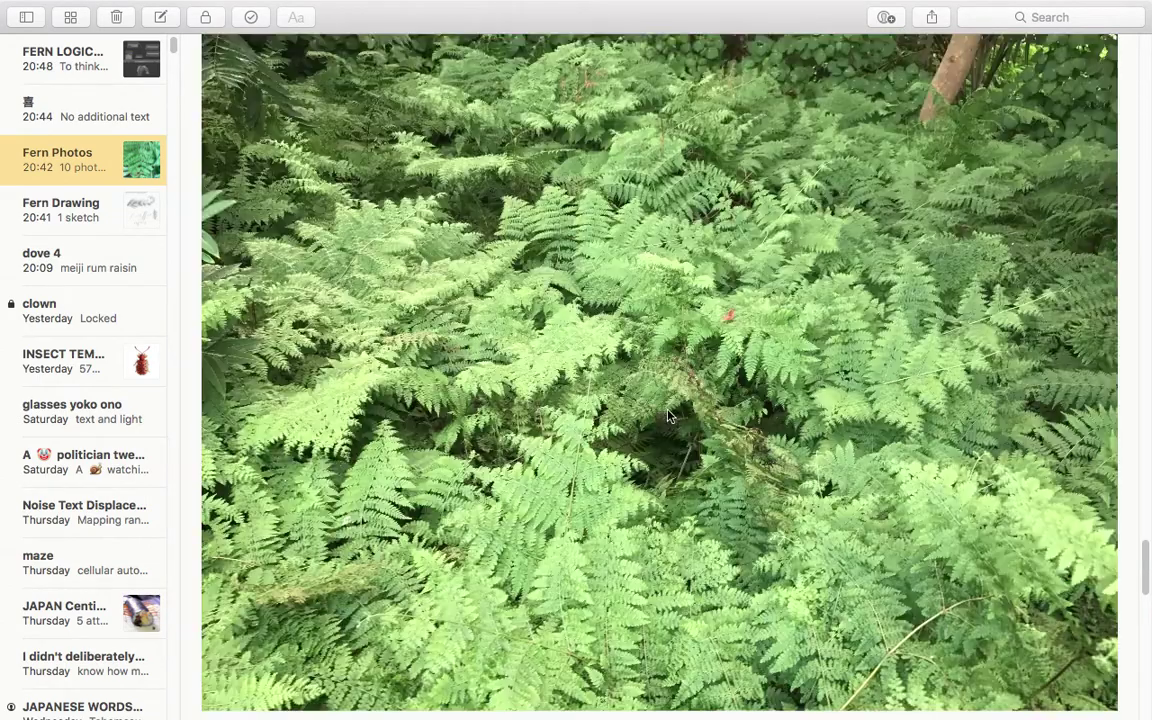
scroll(593, 408, "down", 4)
scroll(593, 408, "down", 7)
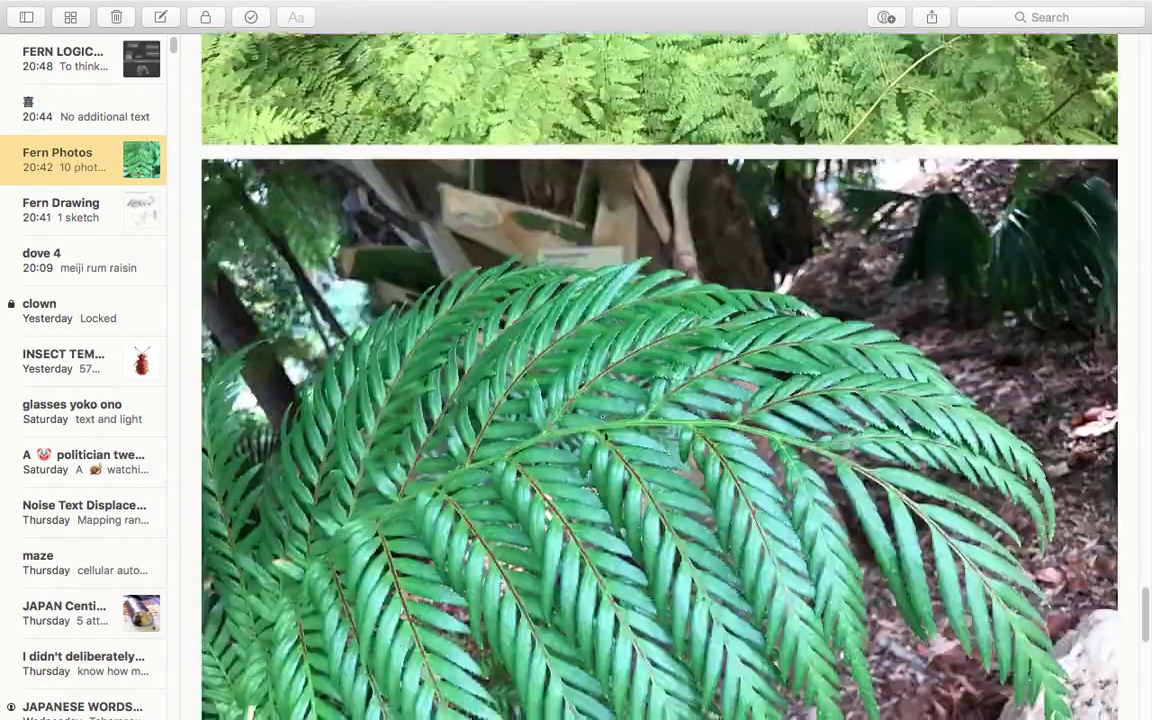
scroll(605, 420, "up", 5)
scroll(613, 444, "up", 4)
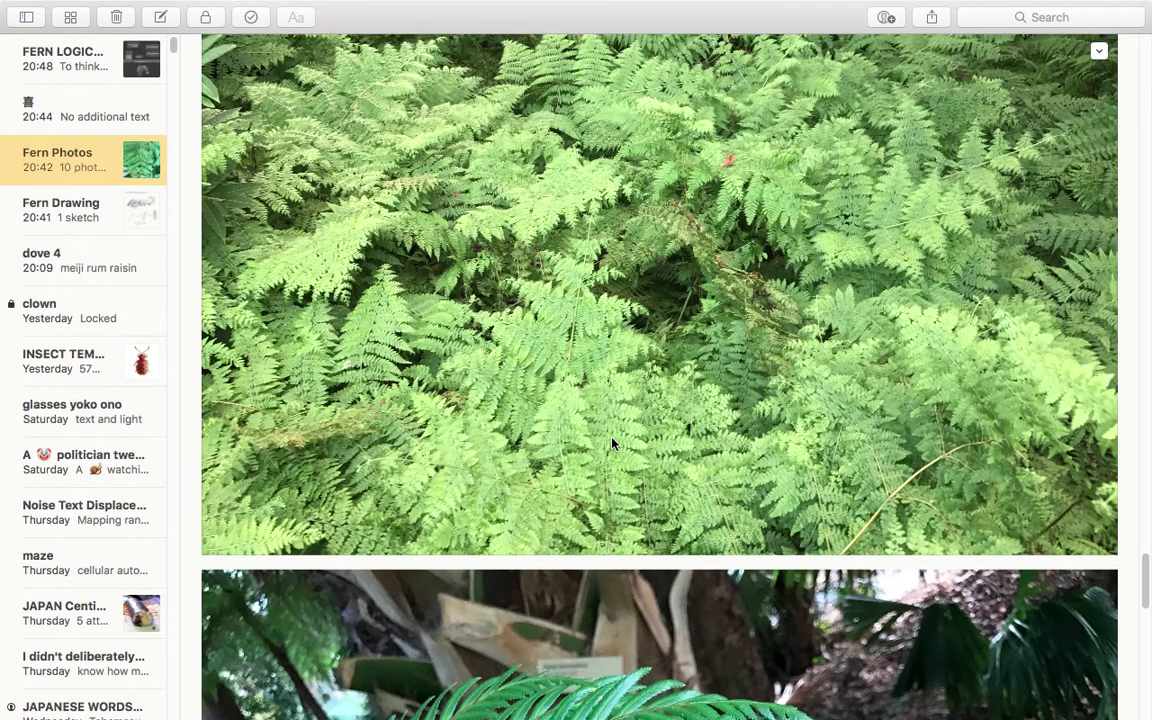
Switch to Blender and delete the lamp and the camera, keeping the default cube
key("ctrl+Left")
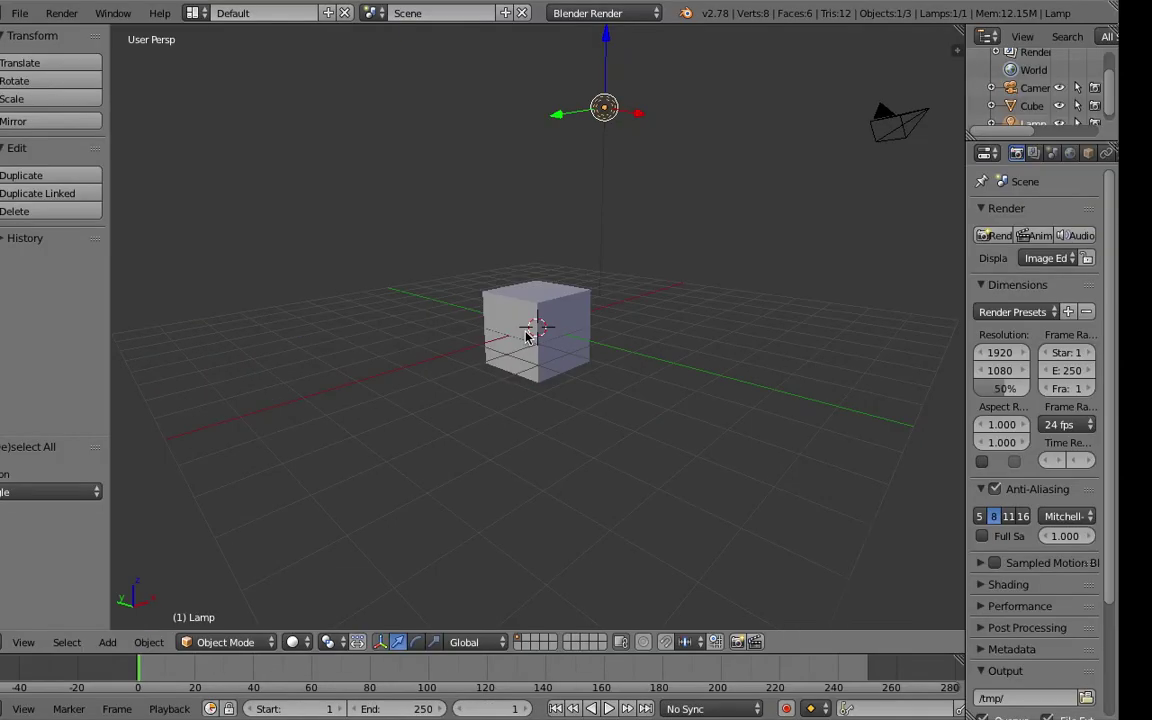
middle_click_drag(527, 333, 604, 271)
key("a")
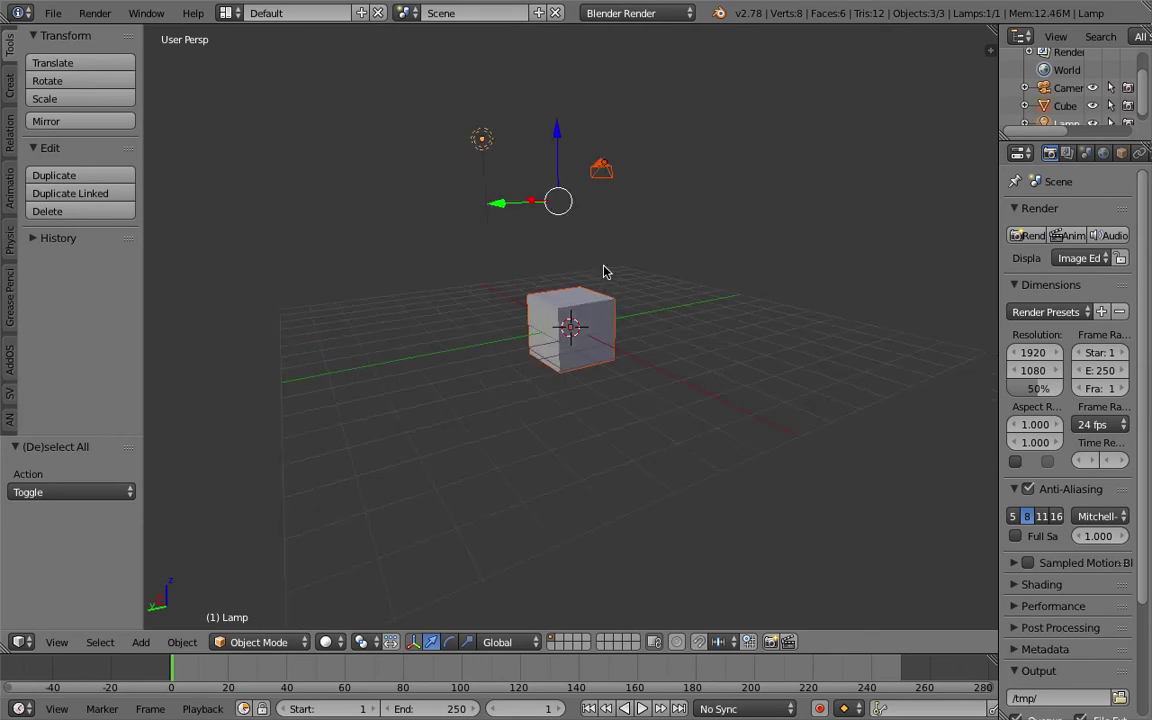
right_click(538, 172)
right_click(492, 152, "shift")
key("x")
left_click(462, 153)
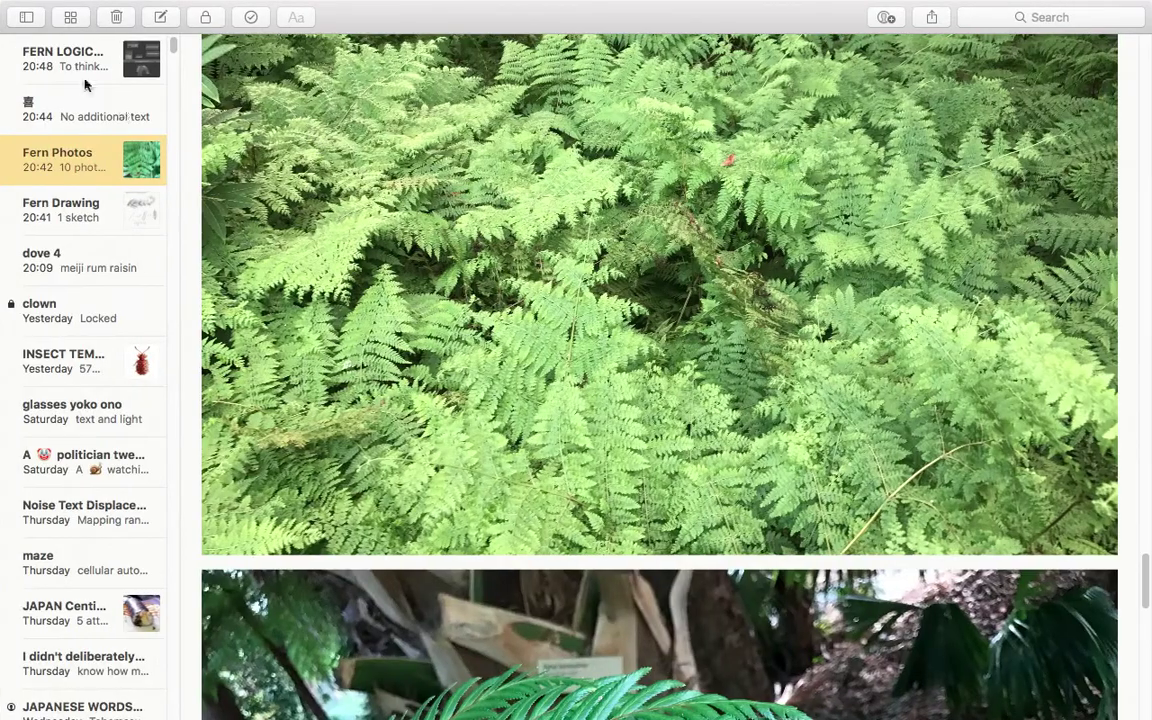
Switch to Notes and review the Alt+S curve scaling screenshots in the FERN LOGIC note
left_click(80, 66)
left_click(90, 203)
left_click(75, 63)
scroll(518, 413, "down", 10)
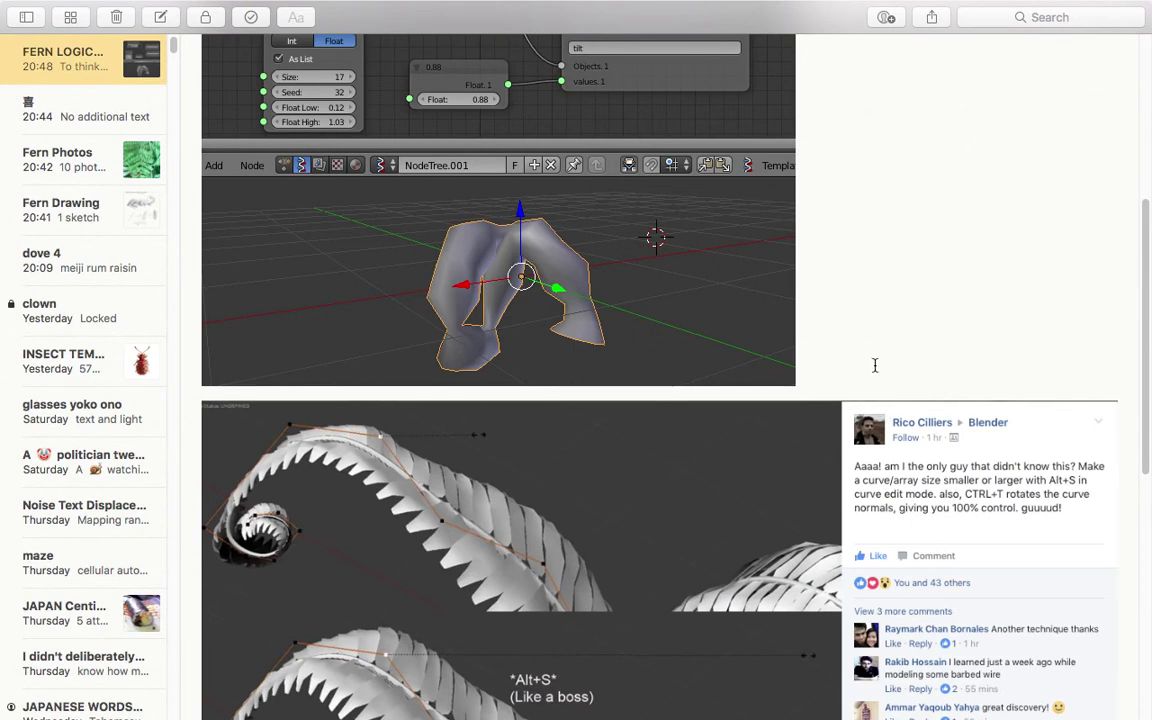
scroll(864, 514, "down", 3)
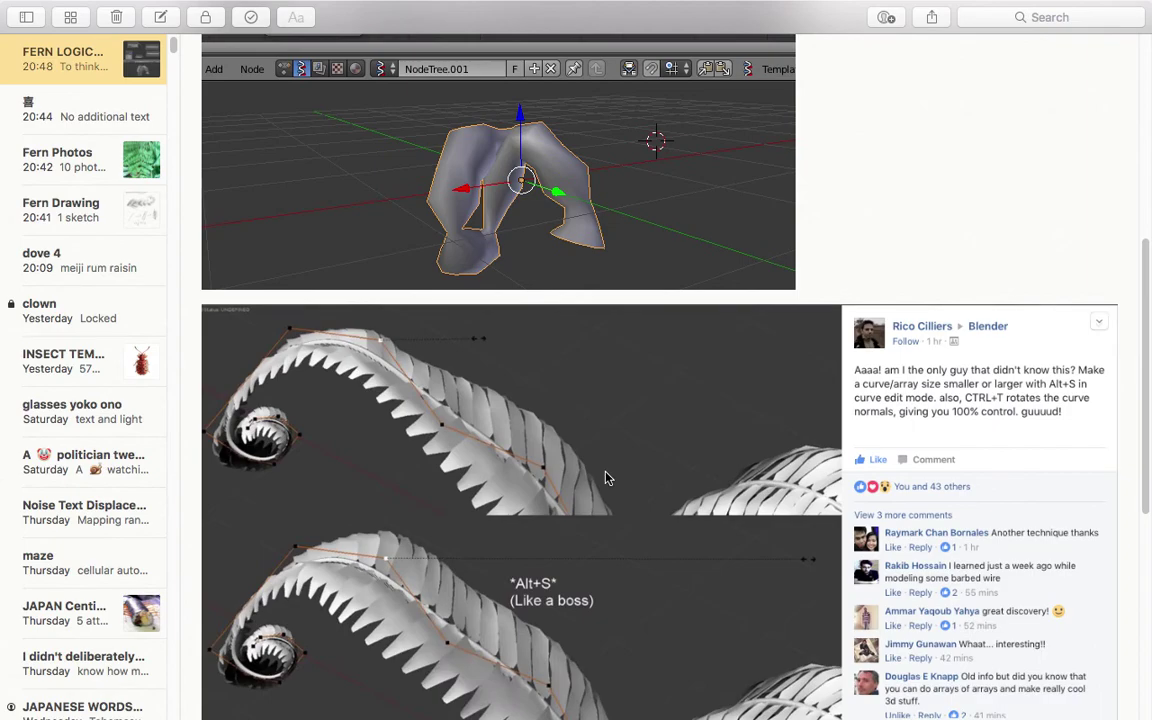
Switch to Blender, select the cube and enter Edit Mode
middle_click_drag(495, 368, 580, 335)
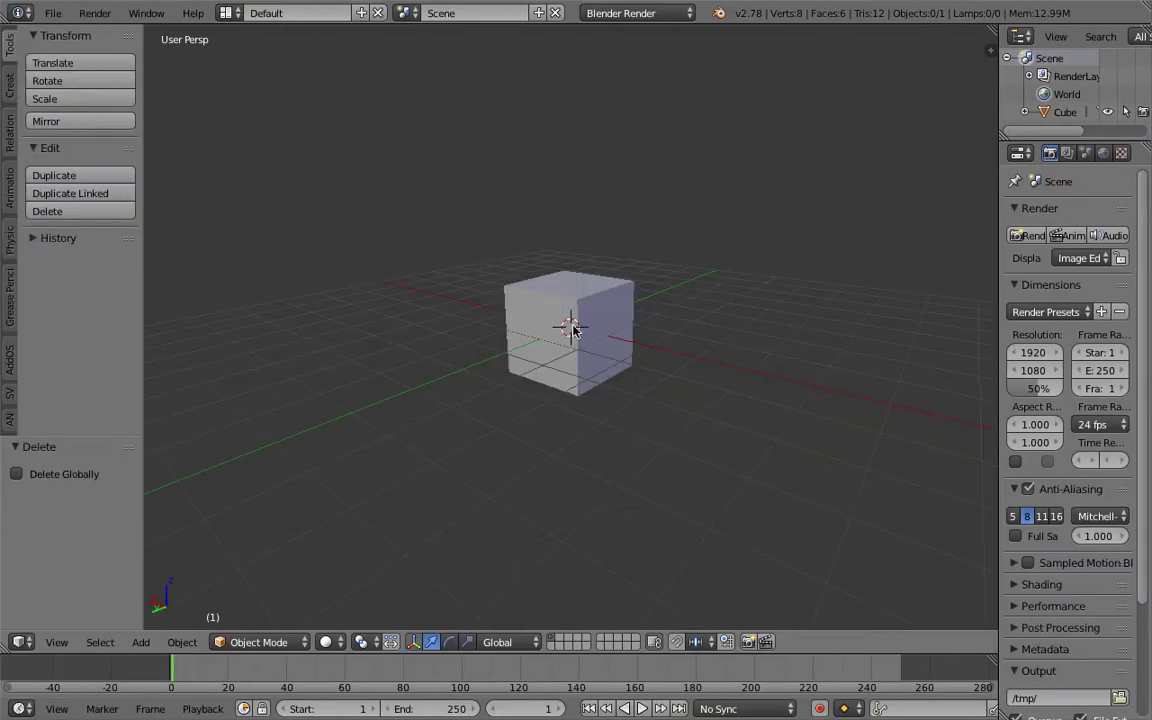
right_click(598, 315)
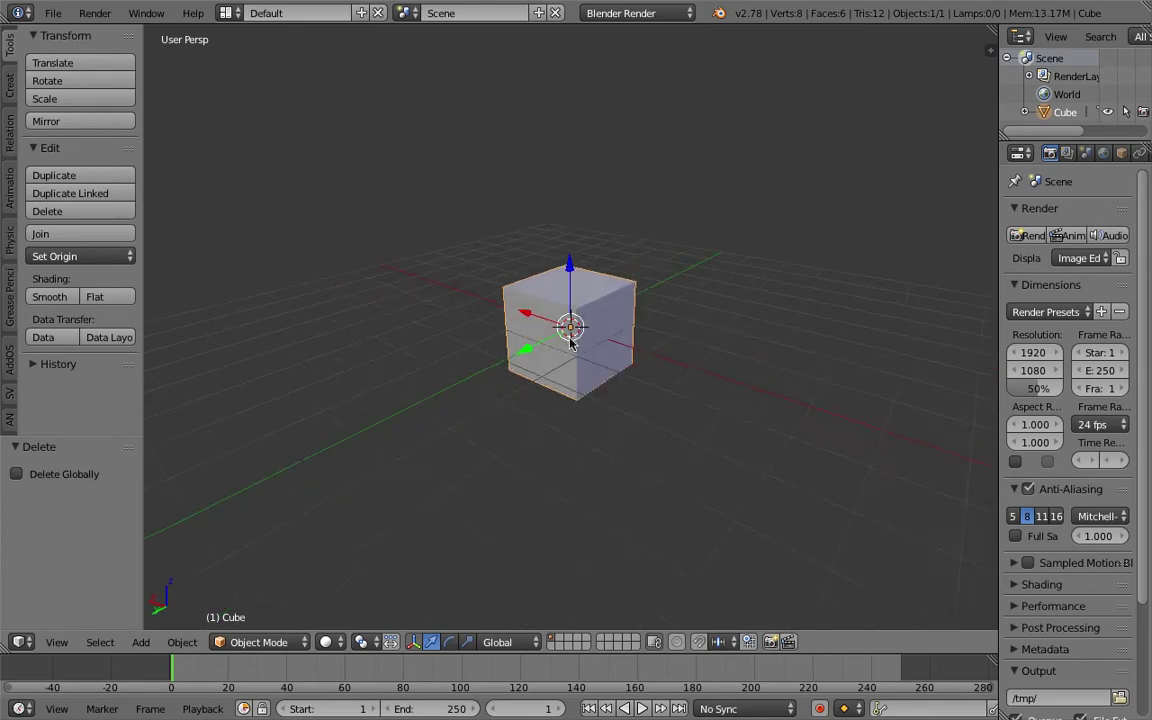
key("Tab")
left_click(590, 335)
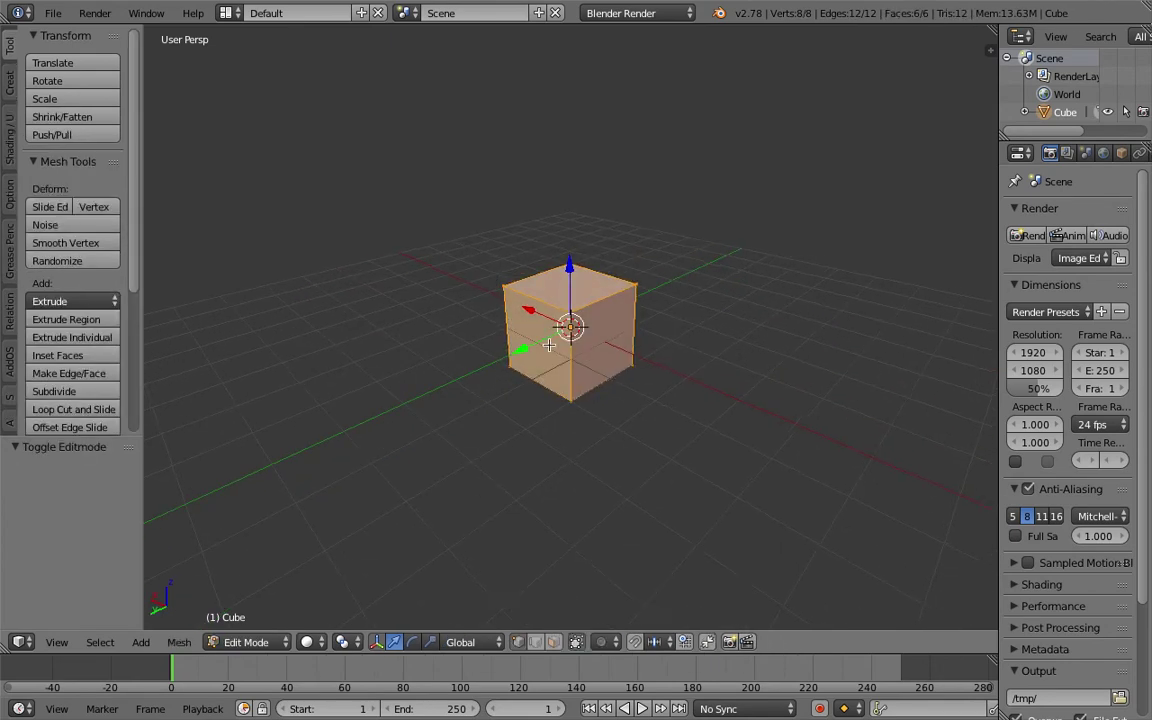
middle_click_drag(549, 345, 497, 357)
key("s")
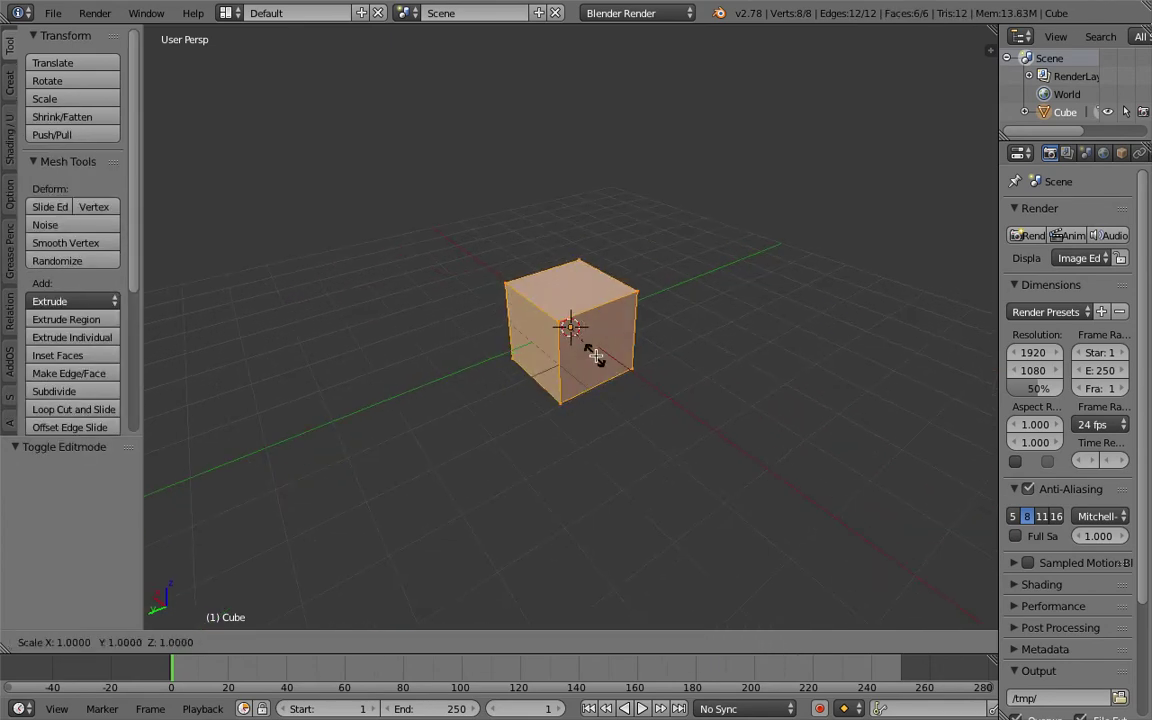
key("x")
right_click(606, 361)
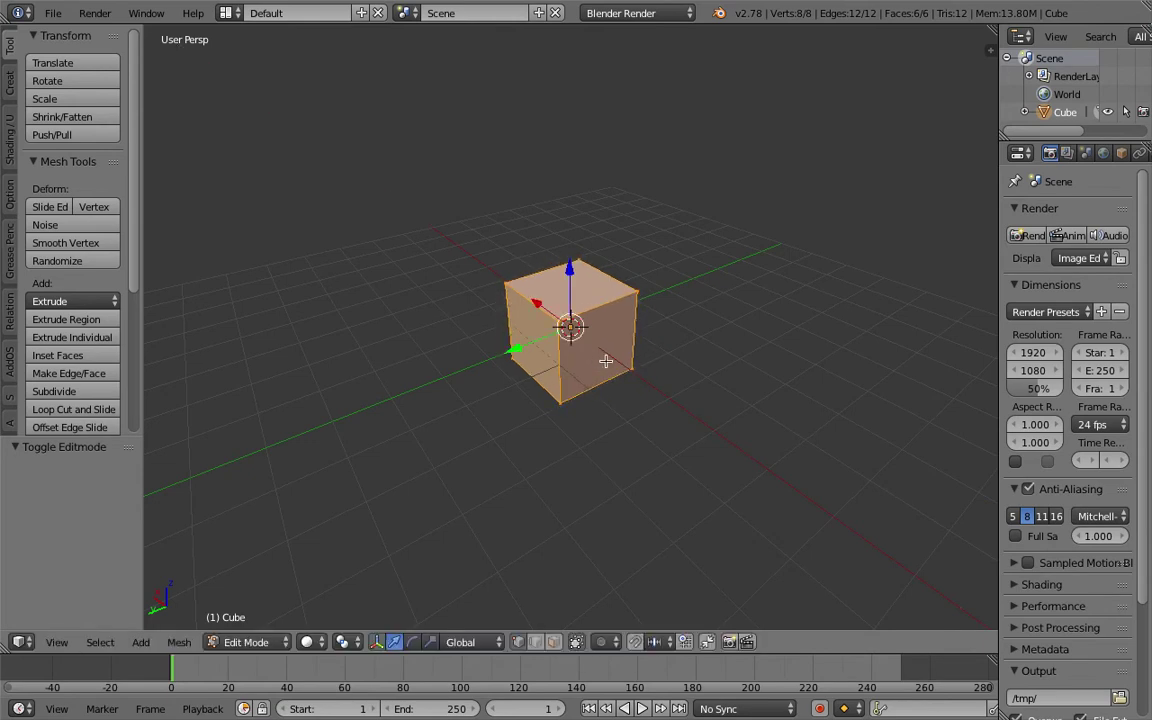
key("s")
key("Escape")
Scale the cube's mesh along Y by a factor of about 0.162 to make a thin slab
key("s")
key("y")
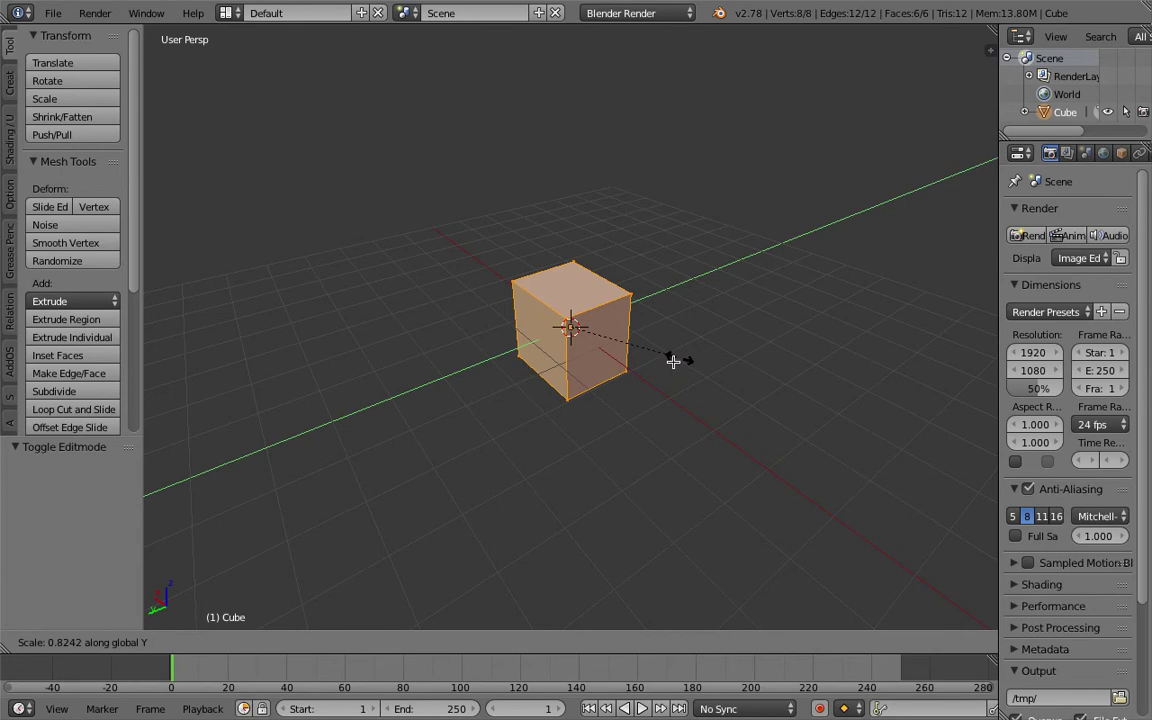
left_click(572, 348)
middle_click_drag(573, 346, 533, 473)
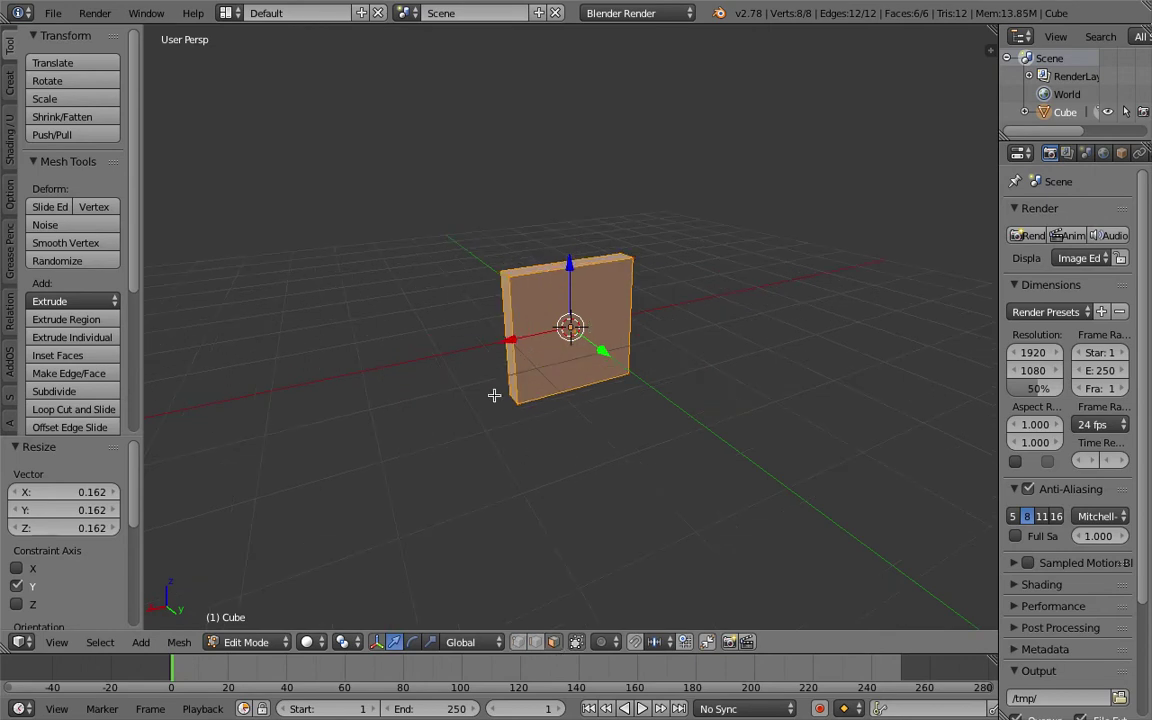
Select the slab's narrow end face on the positive X side and move it about 1.566 along X
middle_click_drag(494, 396, 514, 337)
right_click(531, 350)
left_click_drag(490, 386, 368, 417)
middle_click_drag(368, 417, 395, 333)
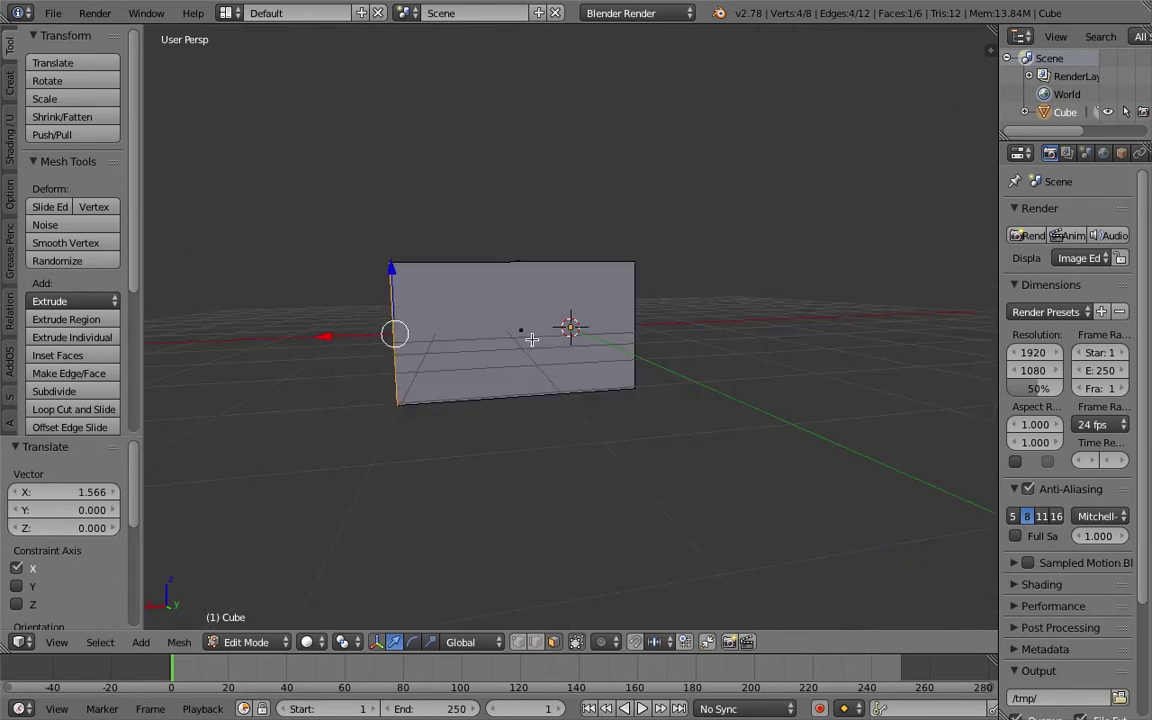
key("s")
key("y")
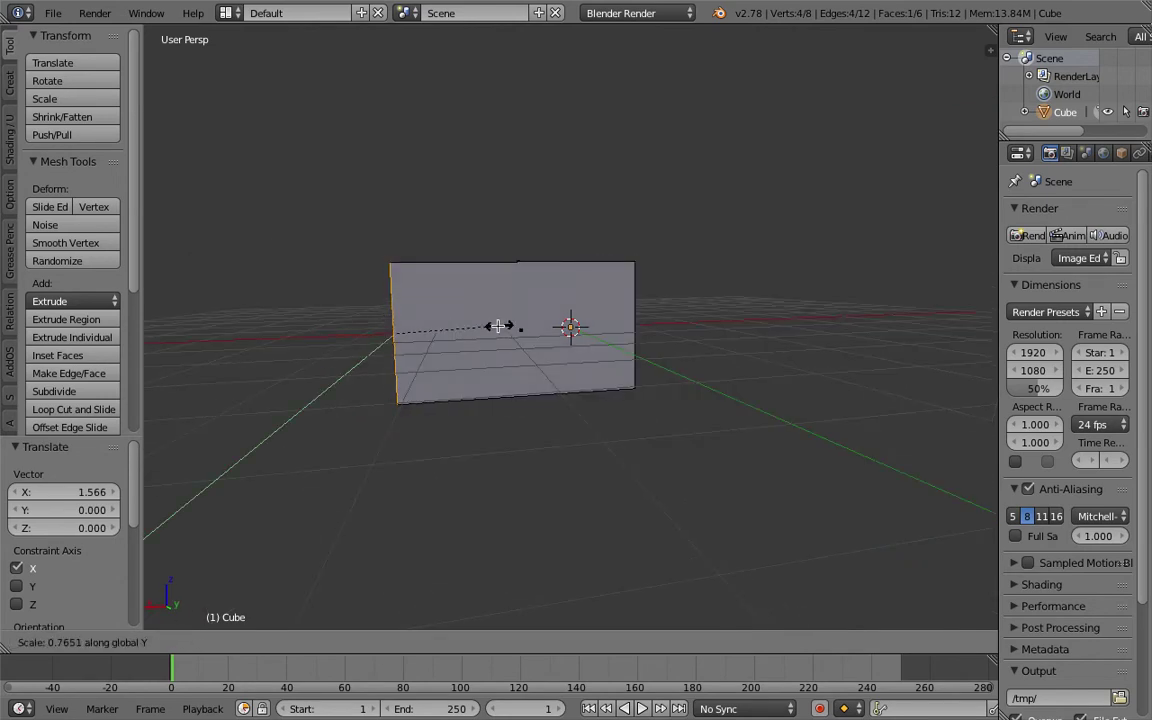
key("Escape")
middle_click_drag(411, 334, 404, 342)
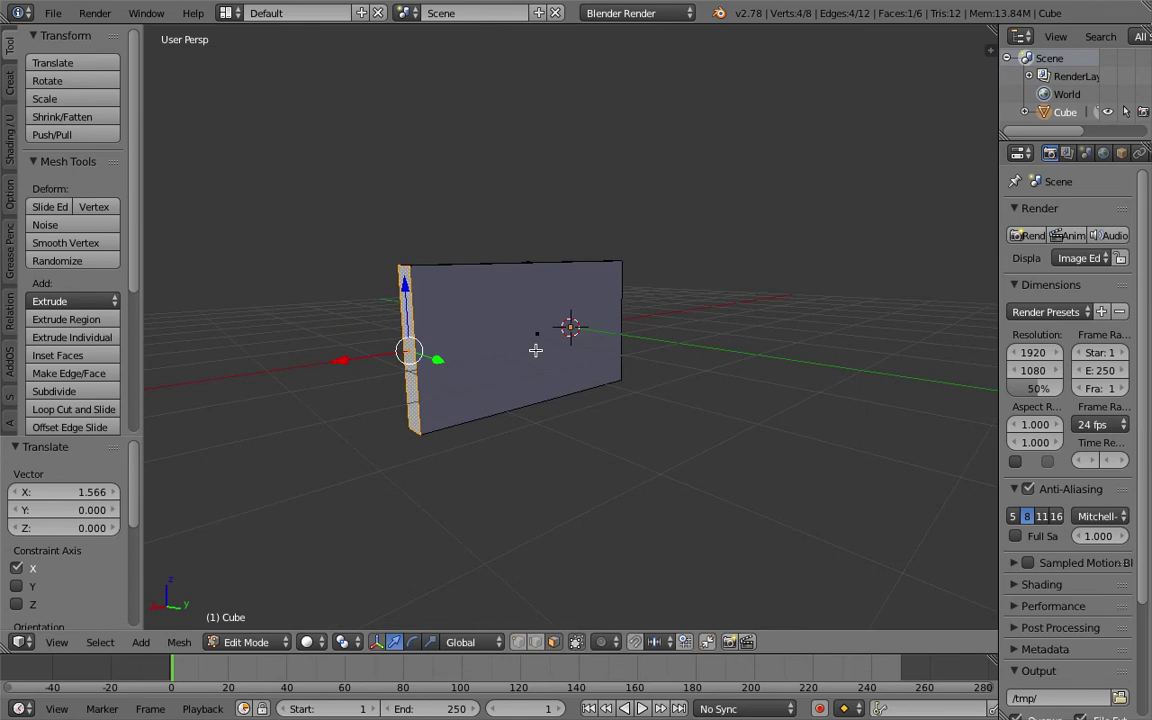
Scale the end face down along Z to taper the slab and check the shape in Object Mode
key("s")
key("z")
left_click(471, 386)
middle_click_drag(471, 386, 566, 286)
key("Tab")
left_click(464, 287)
middle_click_drag(500, 302, 585, 335)
Move the whole tapered mesh along X in Edit Mode so its wide end sits at the object's origin
key("Tab")
left_click(670, 330)
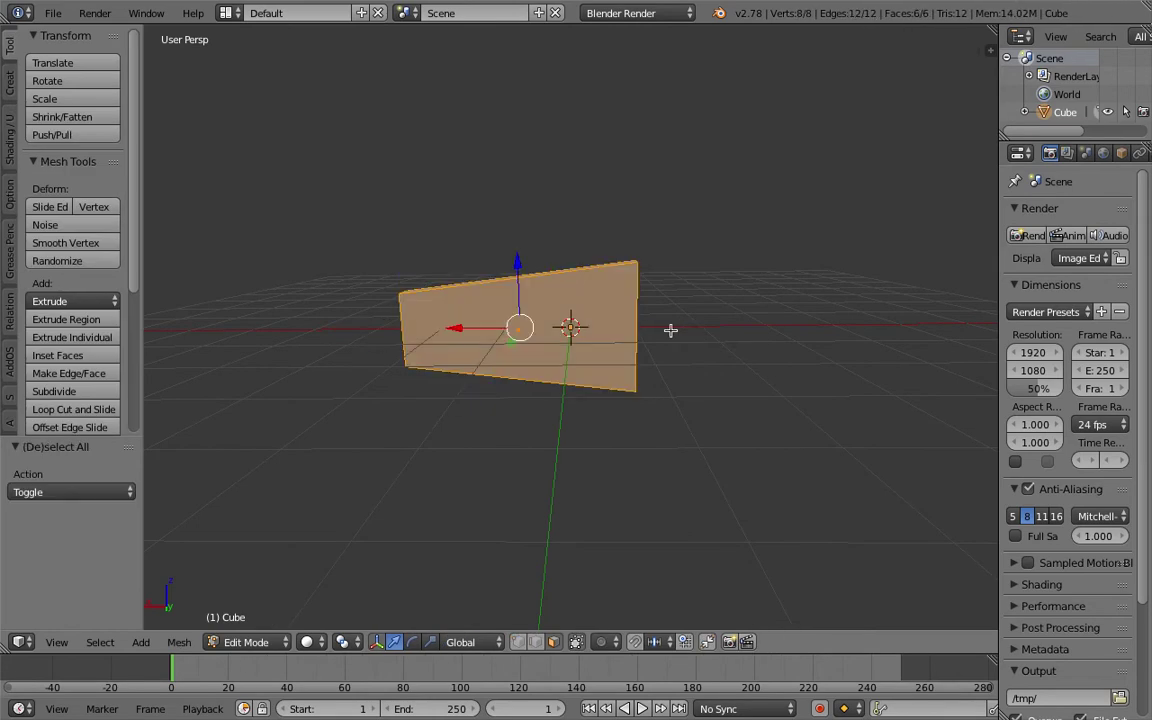
left_click_drag(481, 329, 400, 332)
key("Tab")
left_click(325, 332)
key("z")
mouse_move(500, 338)
middle_mouse_down()
mouse_move(540, 301)
mouse_move(545, 356)
mouse_move(556, 348)
middle_mouse_up()
key("z")
Widen the properties area and add an Array modifier to the tapered leaf
middle_click_drag(567, 290, 567, 360, "shift")
scroll(567, 360, "down", 1)
scroll(1087, 157, "down", 1)
left_click(1087, 154)
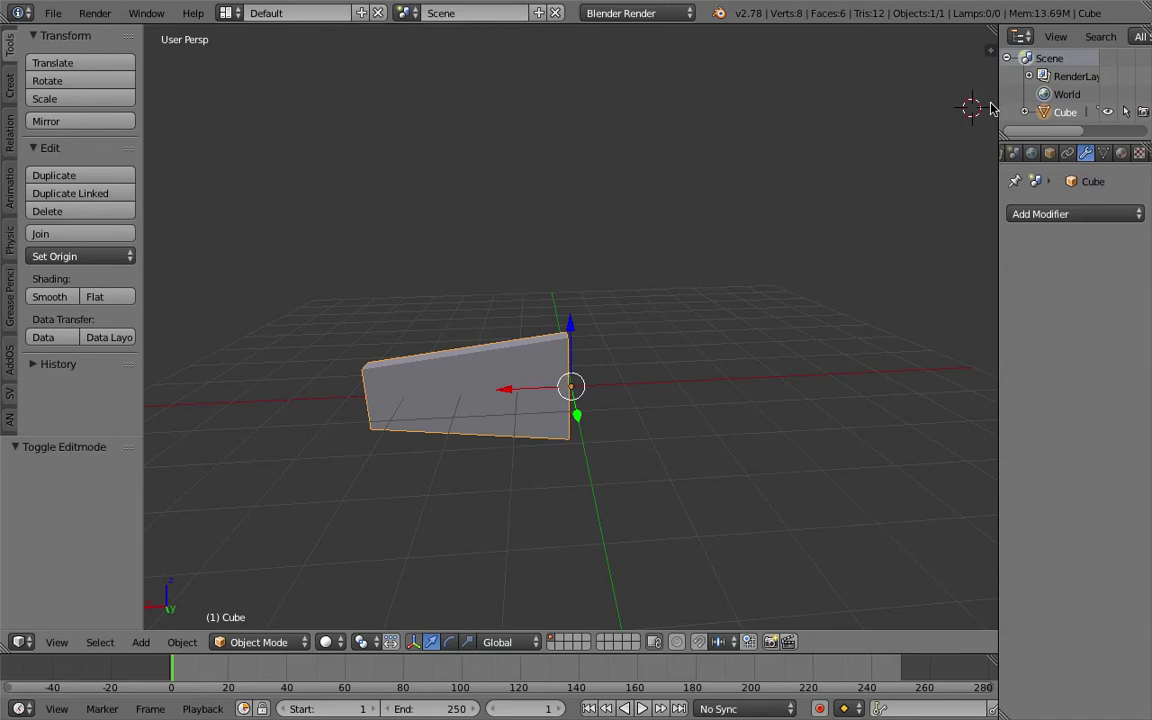
left_click_drag(997, 107, 918, 110)
left_click(978, 214)
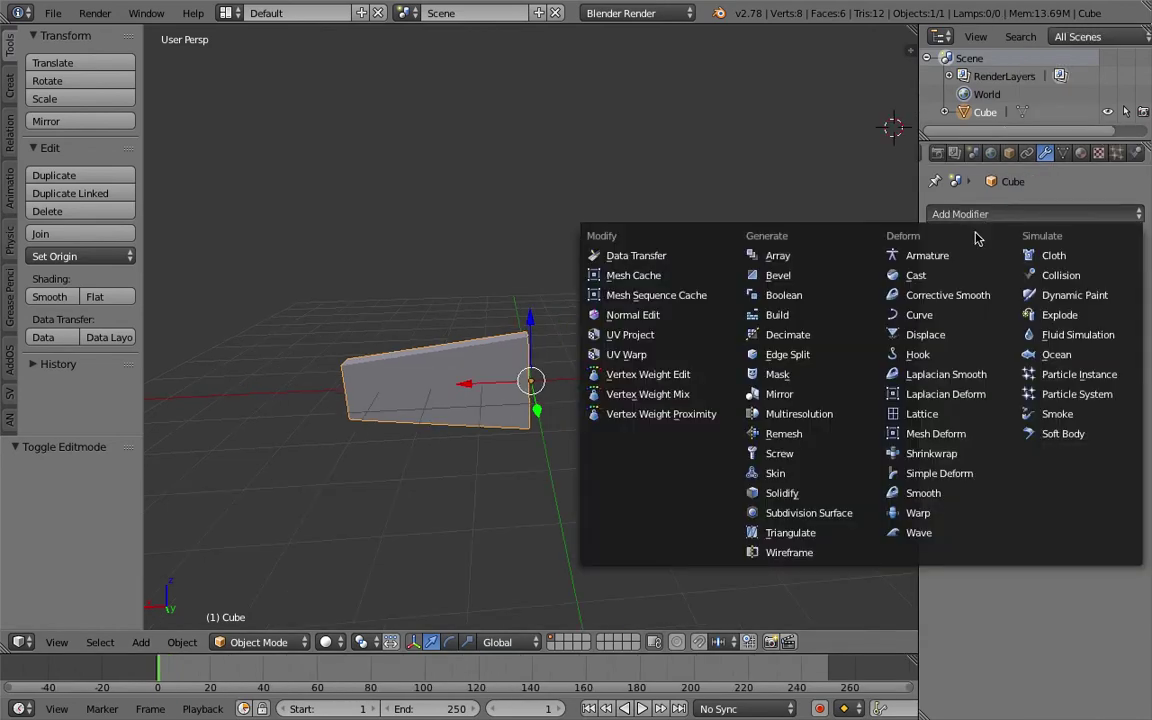
left_click(822, 261)
middle_click_drag(822, 261, 518, 416)
middle_click_drag(822, 380, 622, 419)
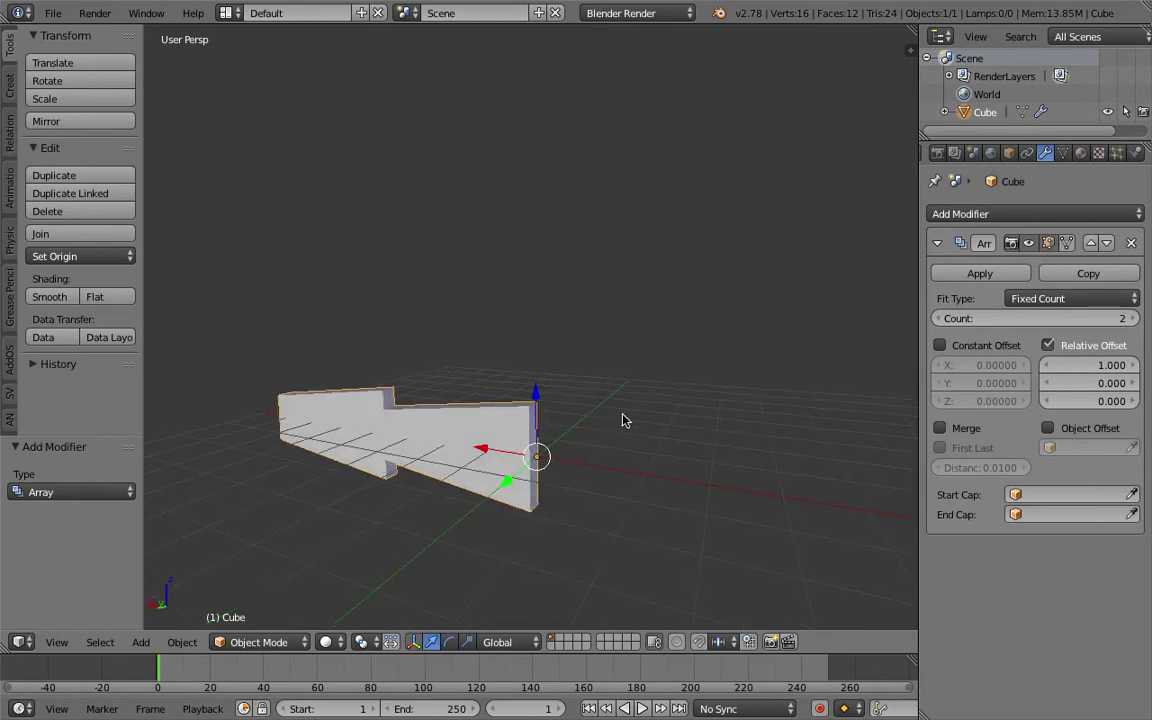
Set the array's relative offset to X 0 and Z 1 so the copies stack vertically
type("0")
key("Tab")
key("Tab")
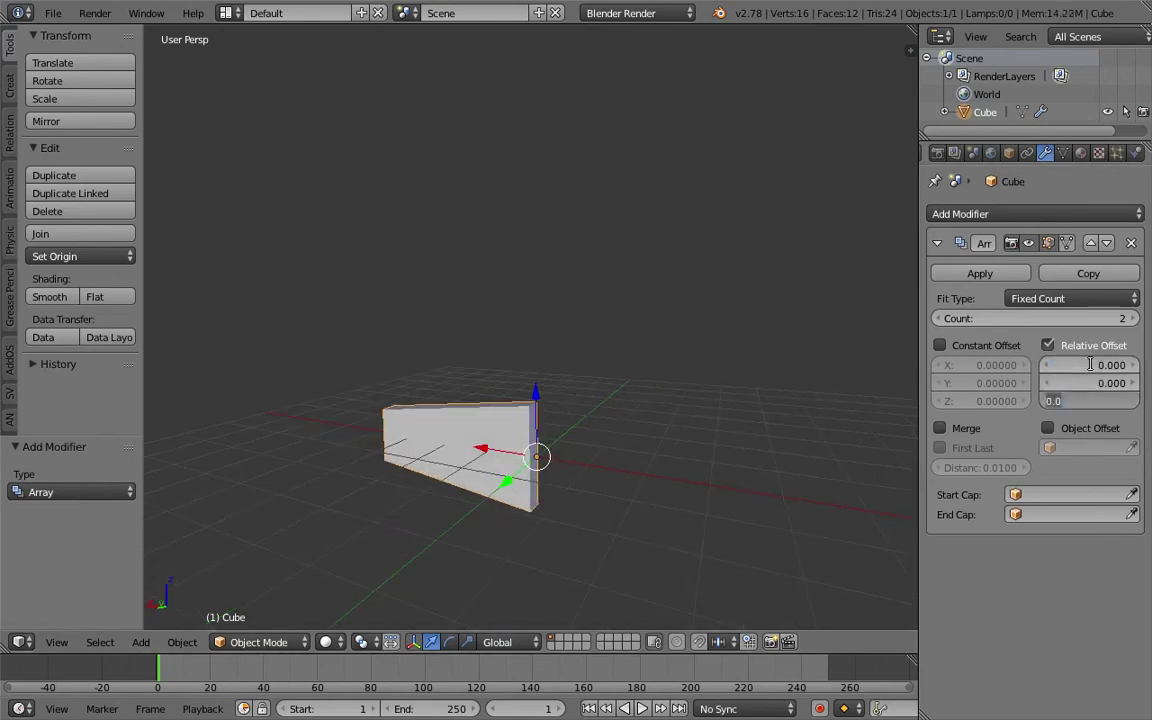
type("1")
key("Tab")
middle_click_drag(677, 292, 722, 306)
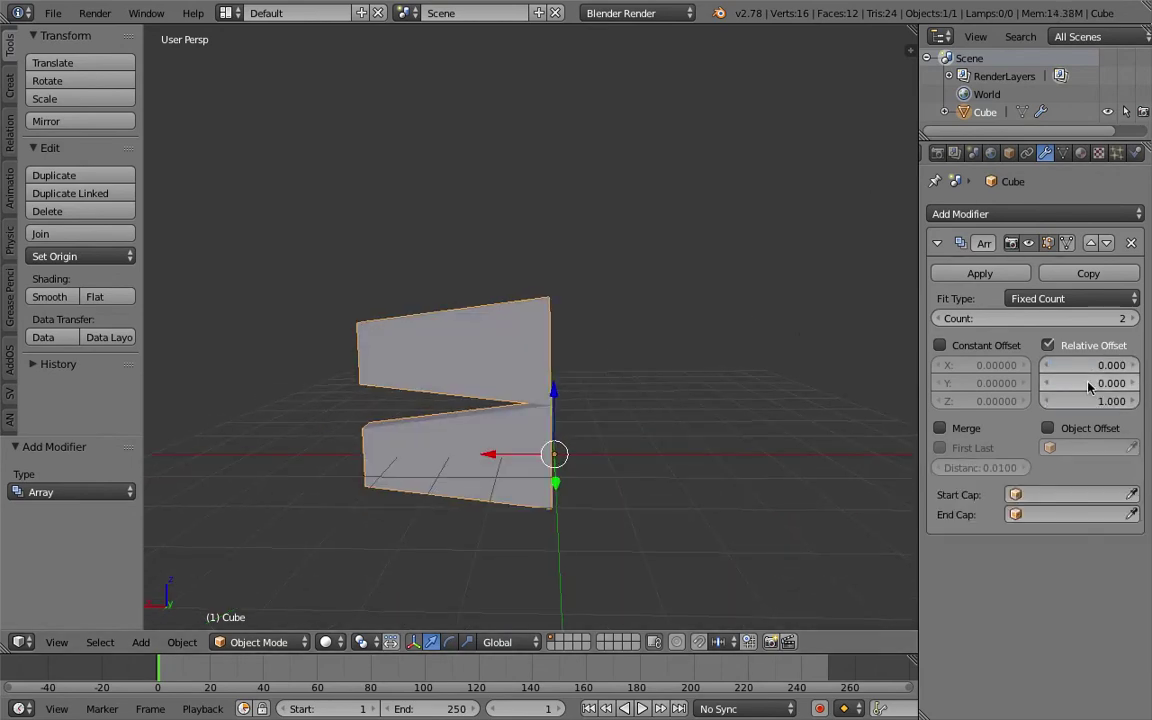
Try a relative Z offset of 0.8 for the array and set it back to 1
left_click_drag(1108, 401, 954, 372)
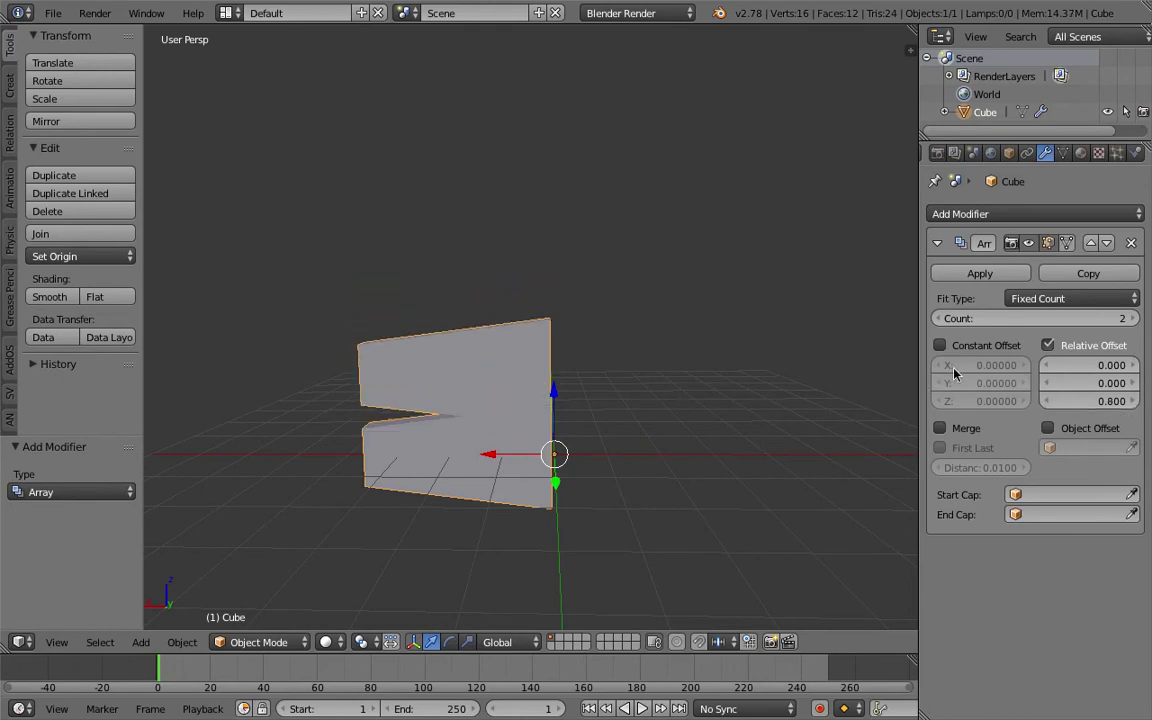
type("1")
key("Return")
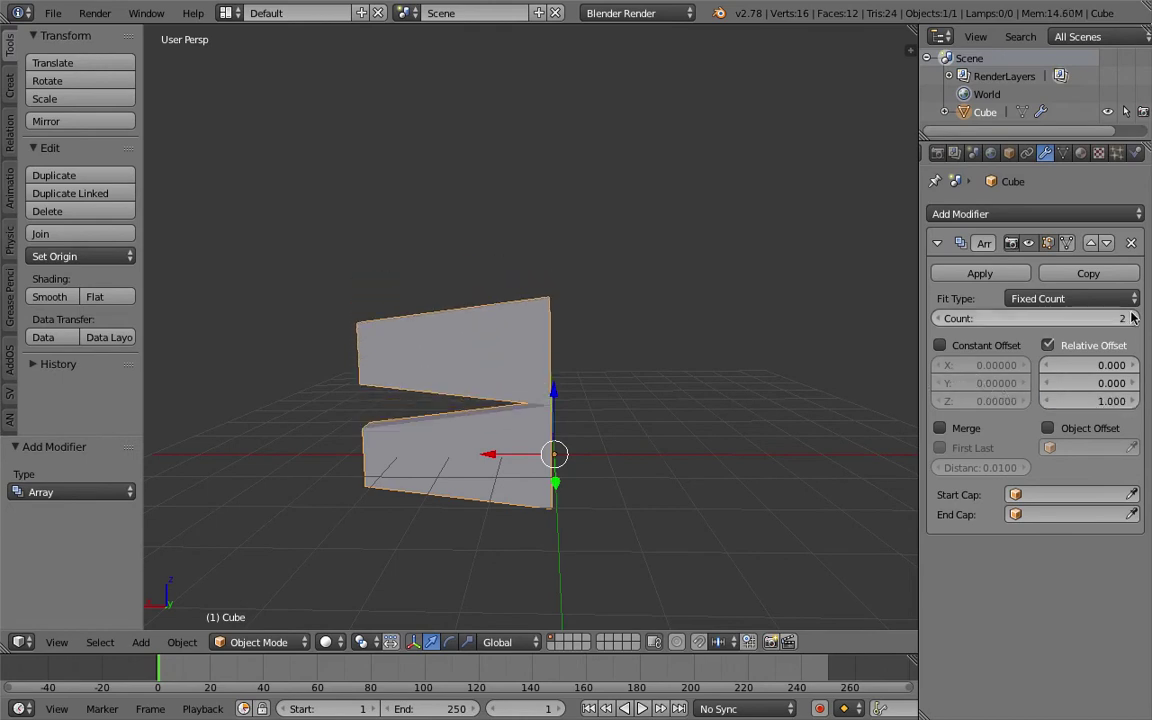
Raise the Array modifier's count to 8
left_click(1133, 318)
left_click(1133, 318)
left_click(1133, 318)
left_click(1133, 318)
left_click(1133, 318)
scroll(768, 326, "down", 2)
scroll(768, 324, "down", 3)
middle_click_drag(768, 324, 695, 408)
left_click(1132, 318)
middle_click_drag(600, 288, 502, 463)
middle_click_drag(636, 457, 601, 454)
Add a Plain Axes empty and clear its location so it sits at the world origin
key("shift+a")
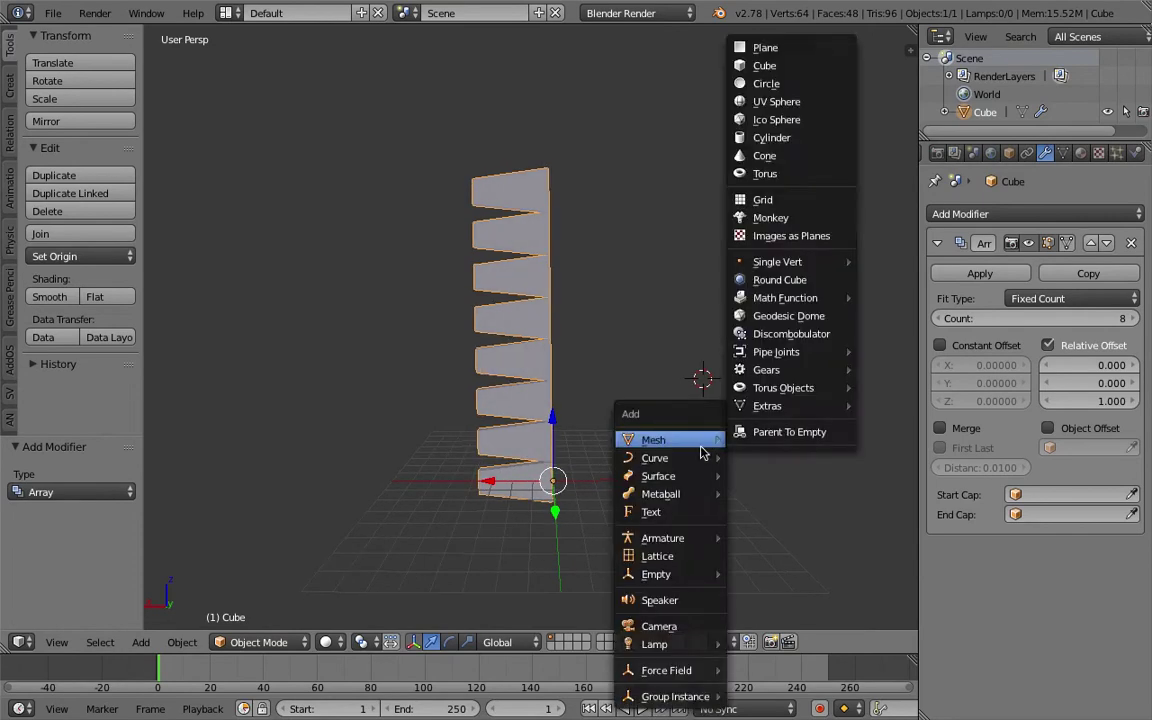
mouse_move(690, 575)
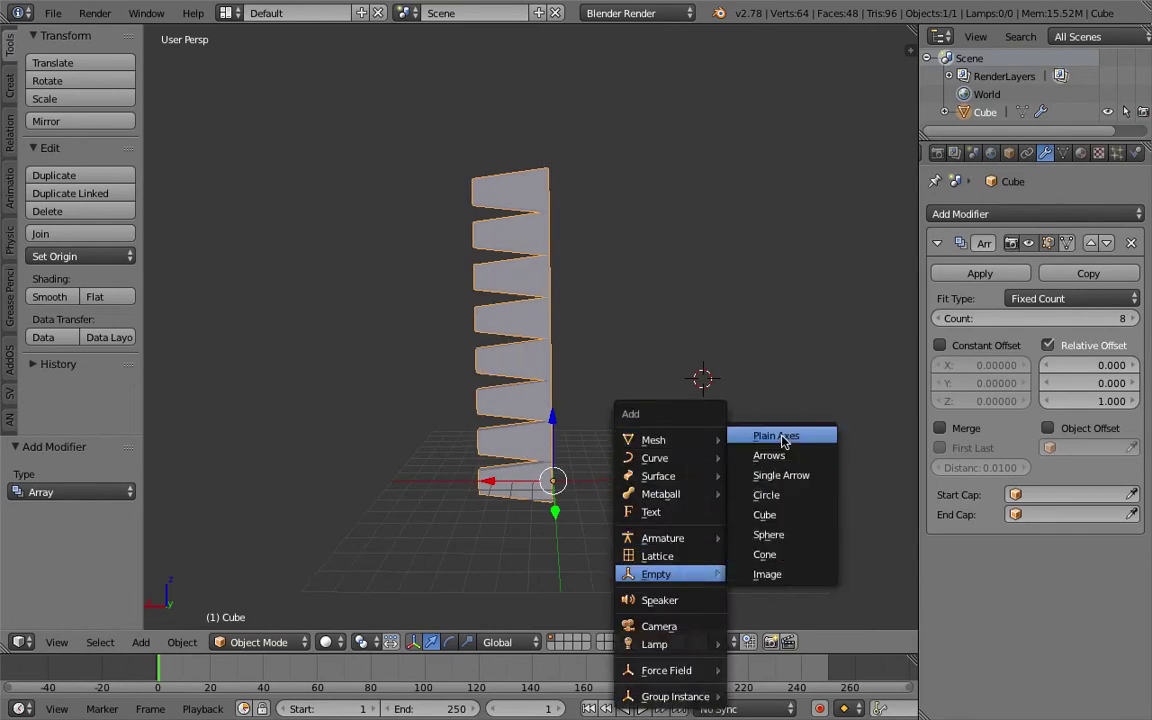
left_click(778, 437)
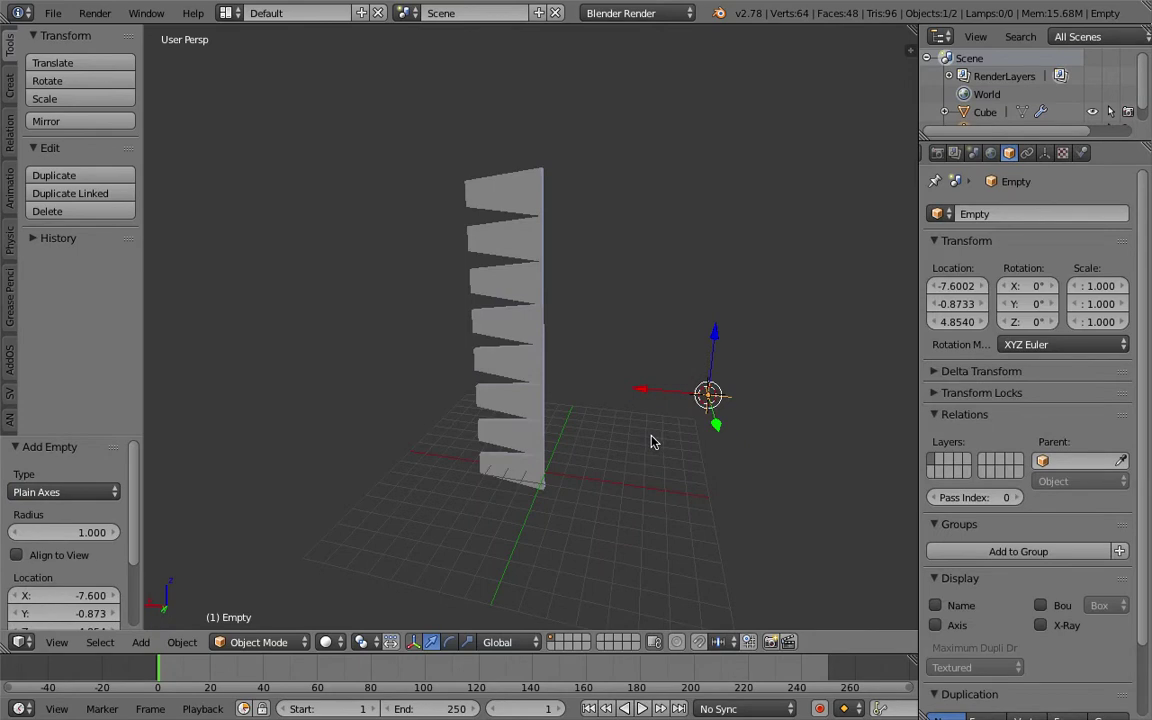
key("alt+g")
middle_click_drag(607, 530, 604, 454, "shift")
scroll(624, 480, "down", 1)
Enable Object Offset in the leaf's Array modifier and assign the Empty as its offset object
right_click(542, 384)
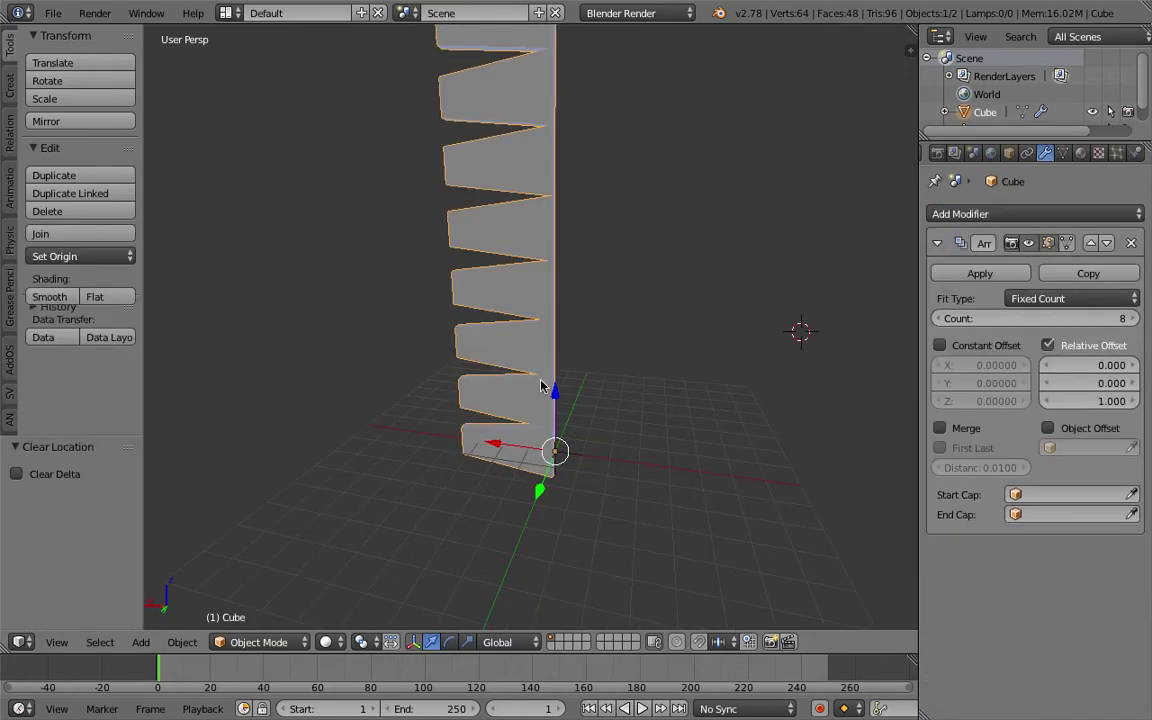
left_click(1053, 430)
left_click(1085, 447)
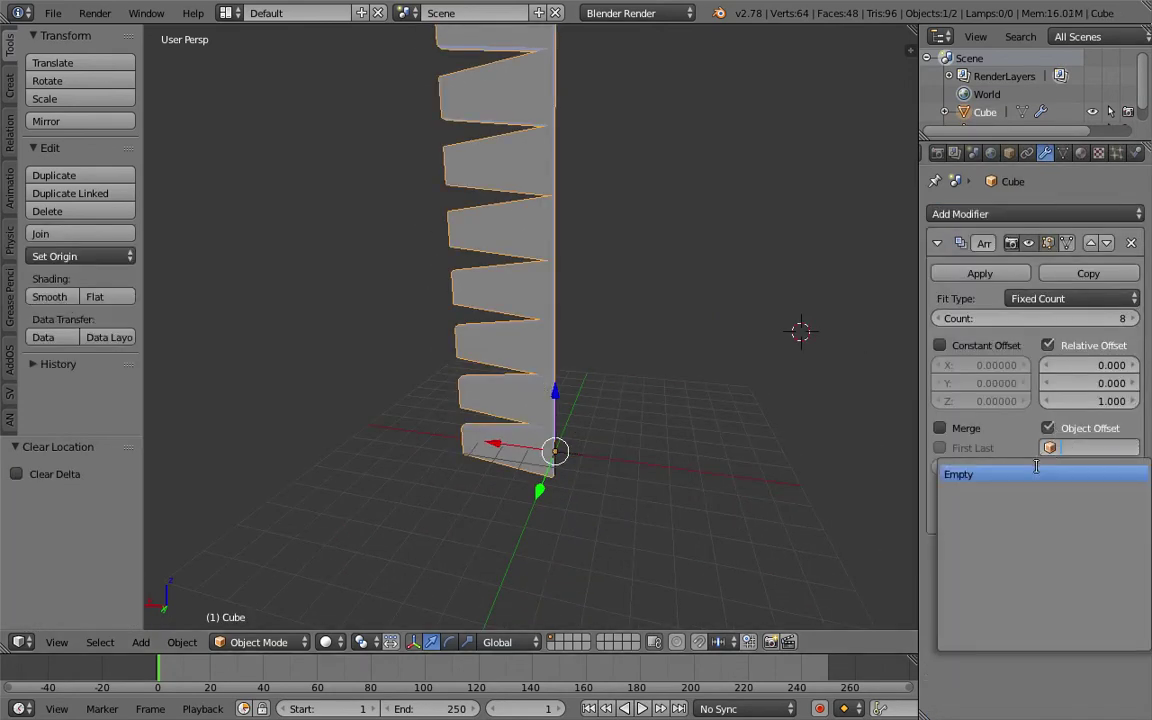
left_click(985, 470)
Move the leaf up about 0.215 along Z and try enlarging it uniformly
key("g")
key("z")
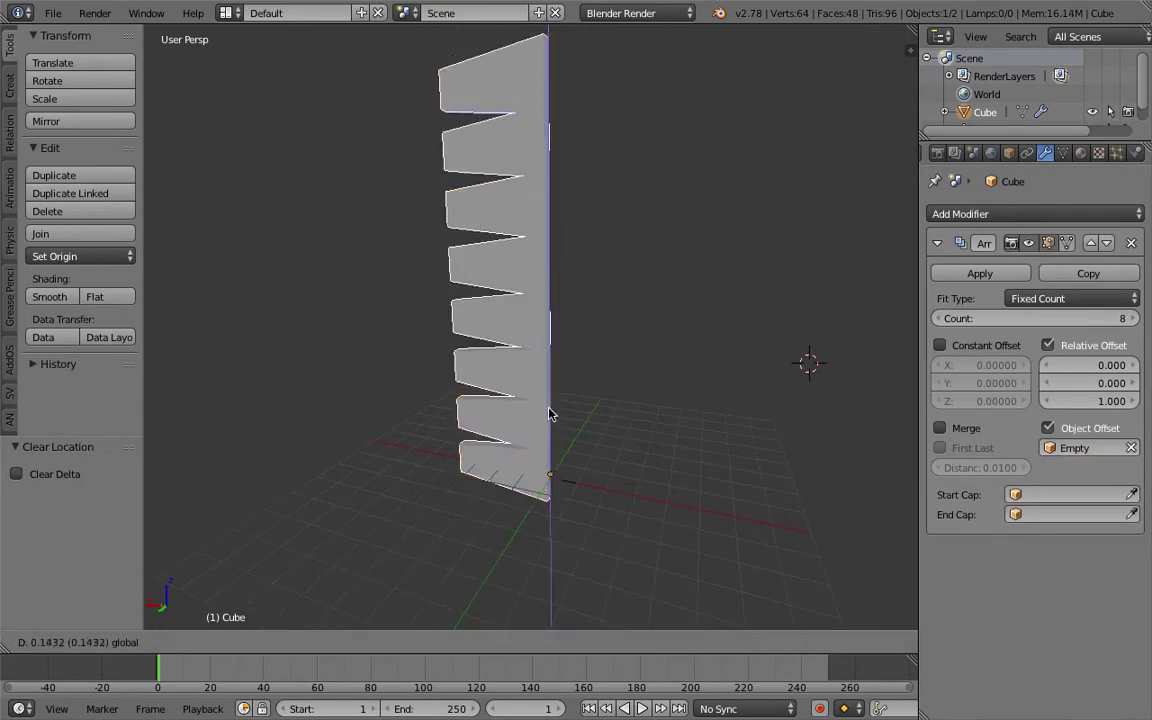
left_click(569, 424)
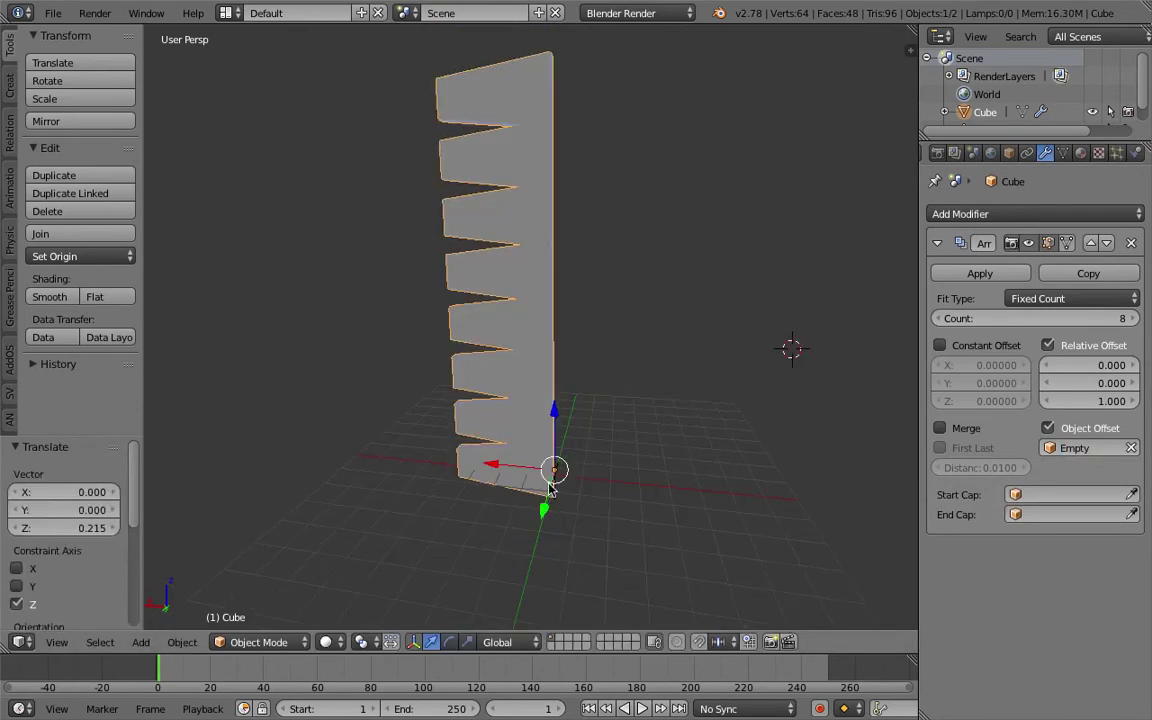
key("s")
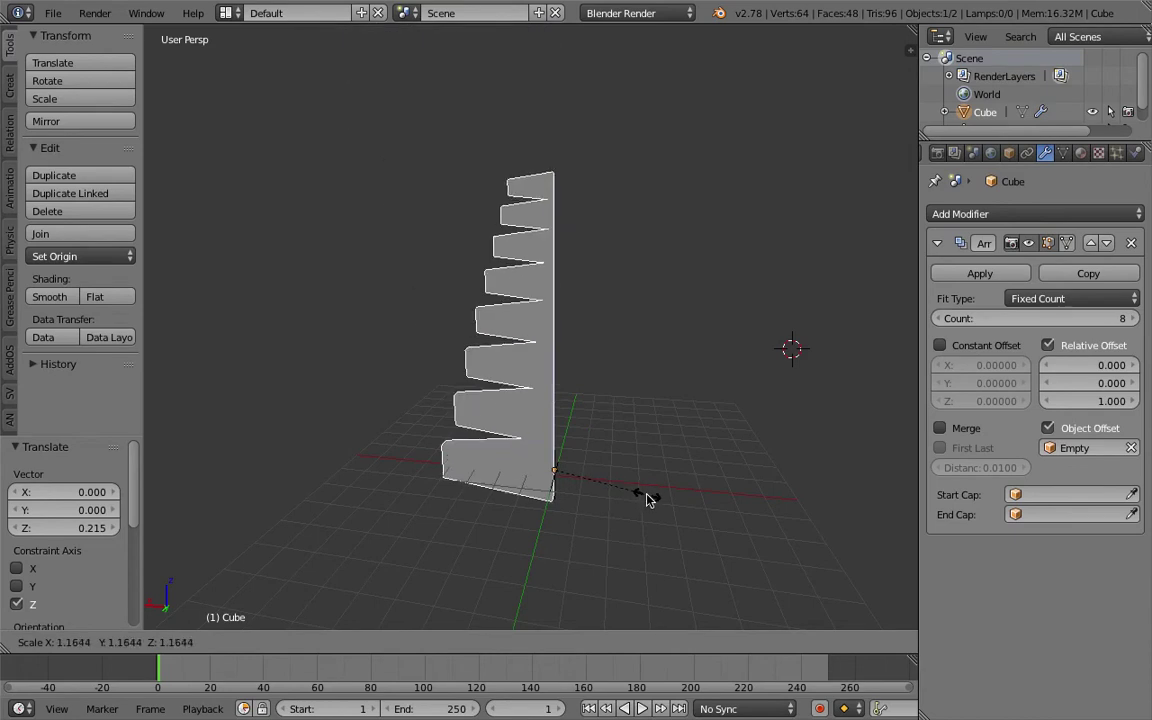
right_click(657, 504)
Select the empty in wireframe view and scale it down to about 0.77 so the leaf copies taper upward
middle_click_drag(658, 504, 540, 512)
key("z")
key("z")
key("z")
right_click(571, 470)
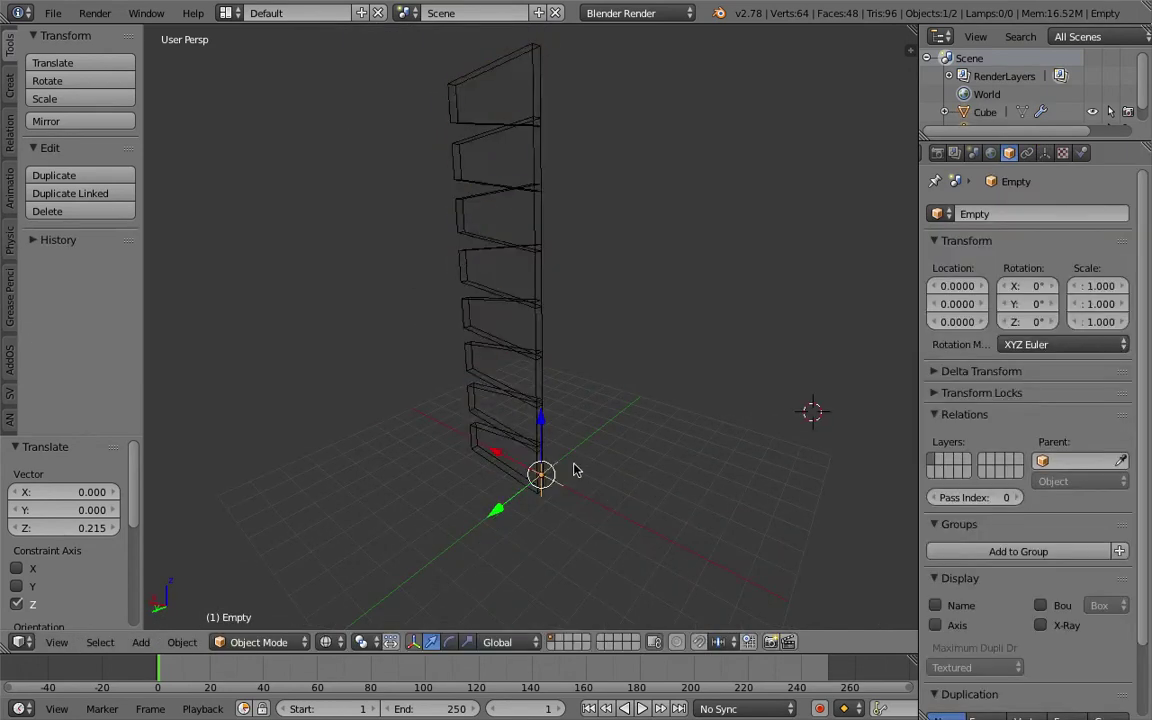
key("s")
left_click(648, 483)
middle_click_drag(648, 483, 617, 432)
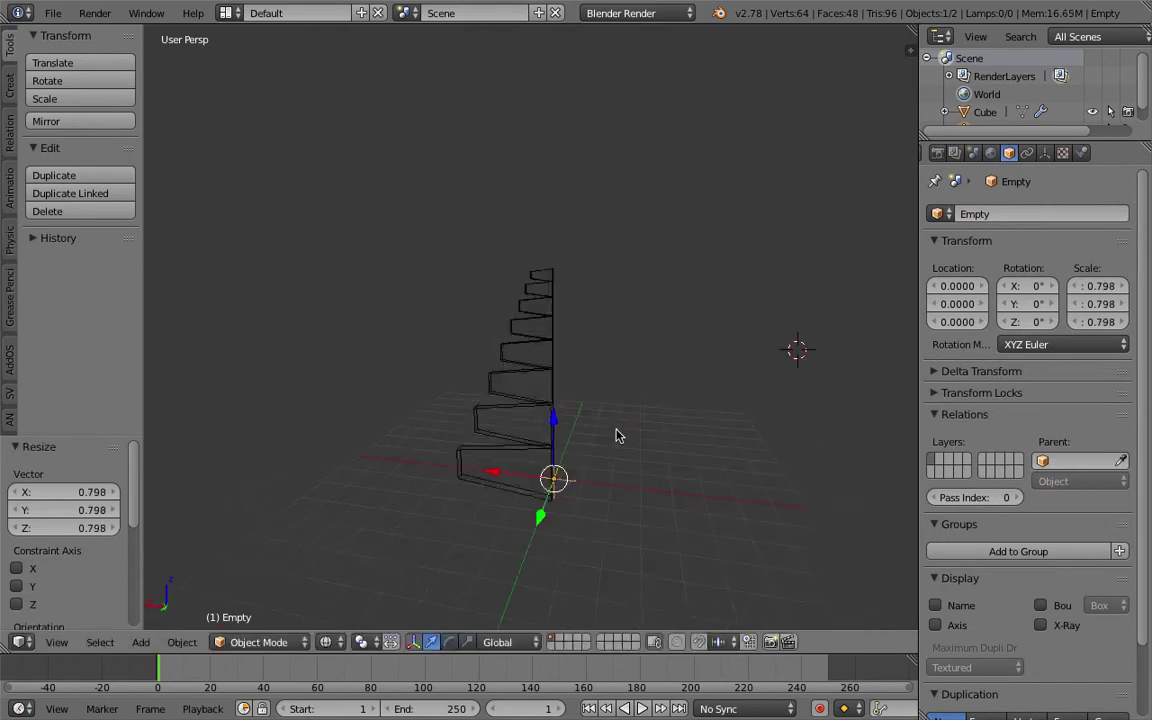
key("z")
key("s")
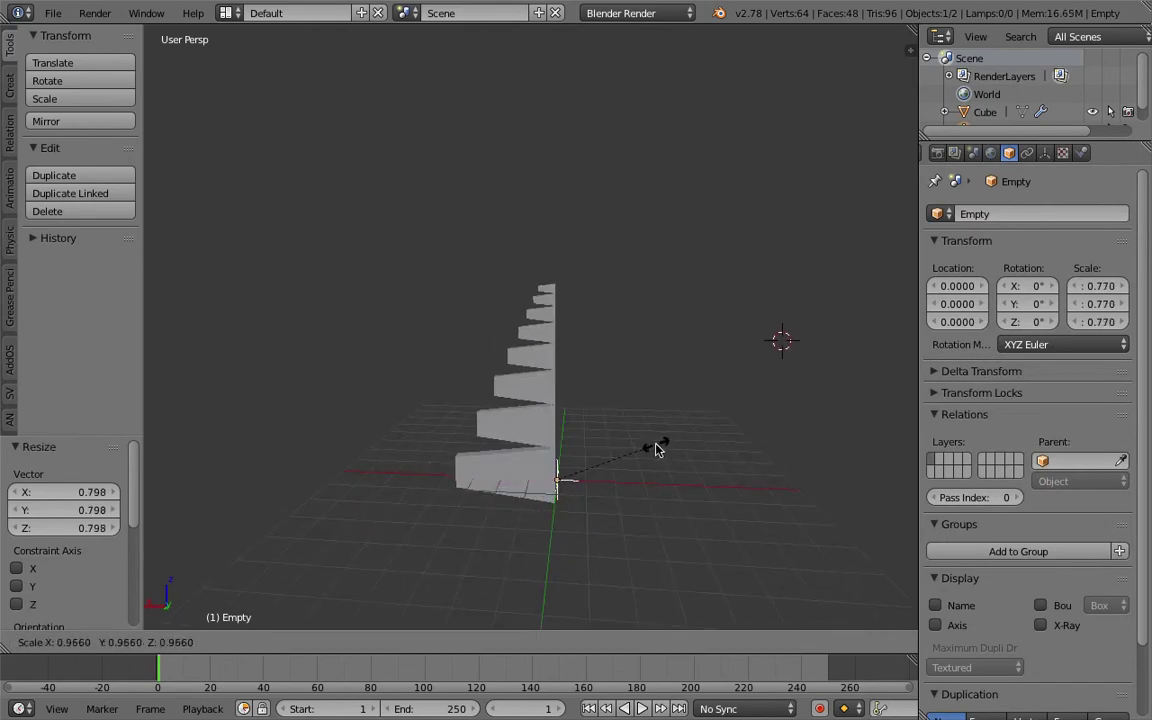
left_click(663, 447)
Try moving the empty up about 0.475 along Z and undo the move
middle_click_drag(663, 447, 578, 452)
key("g")
key("z")
left_click(556, 425)
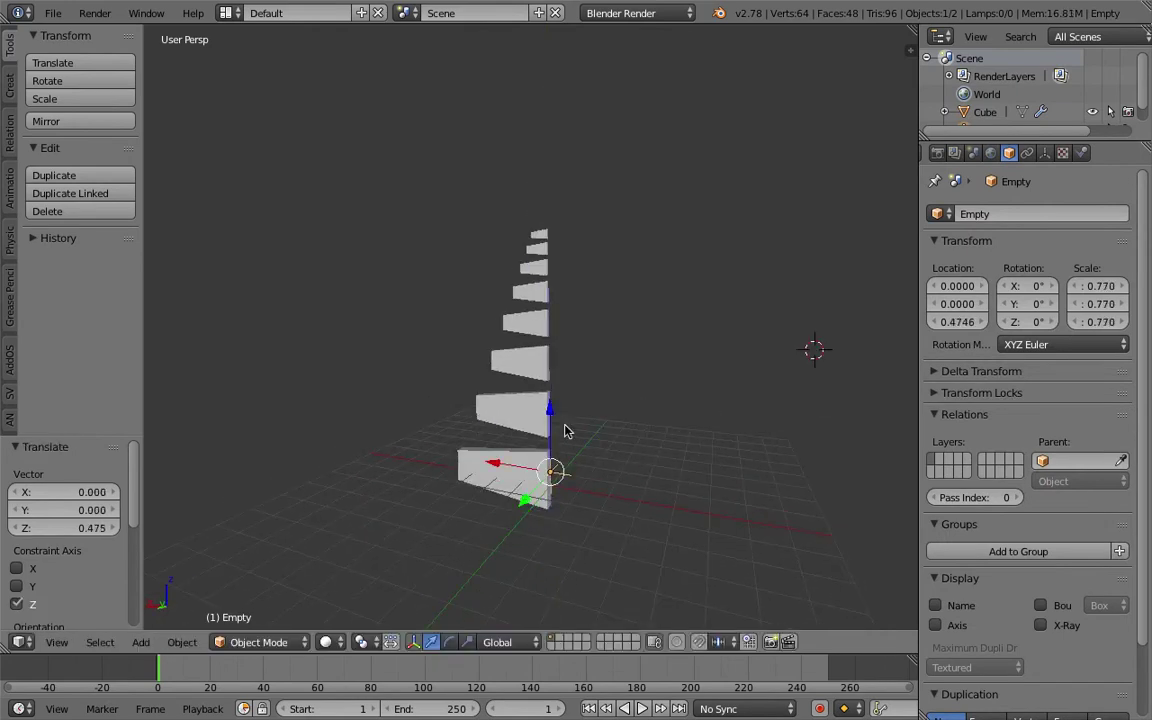
key("ctrl+z")
Move the empty down about 0.222 along the Z axis to tighten the leaf spacing
key("g")
key("z")
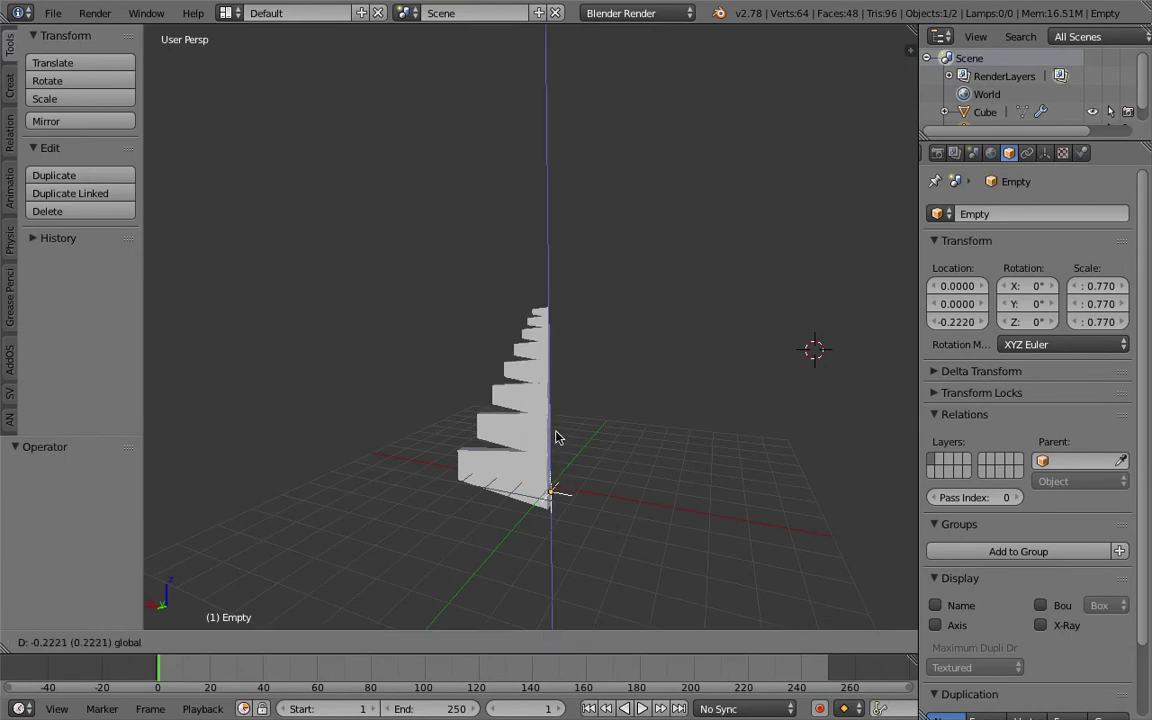
left_click(555, 432)
Rotate the empty 180° around the Z axis so the leaves alternate sides
middle_click_drag(555, 432, 568, 482)
key("r")
key("z")
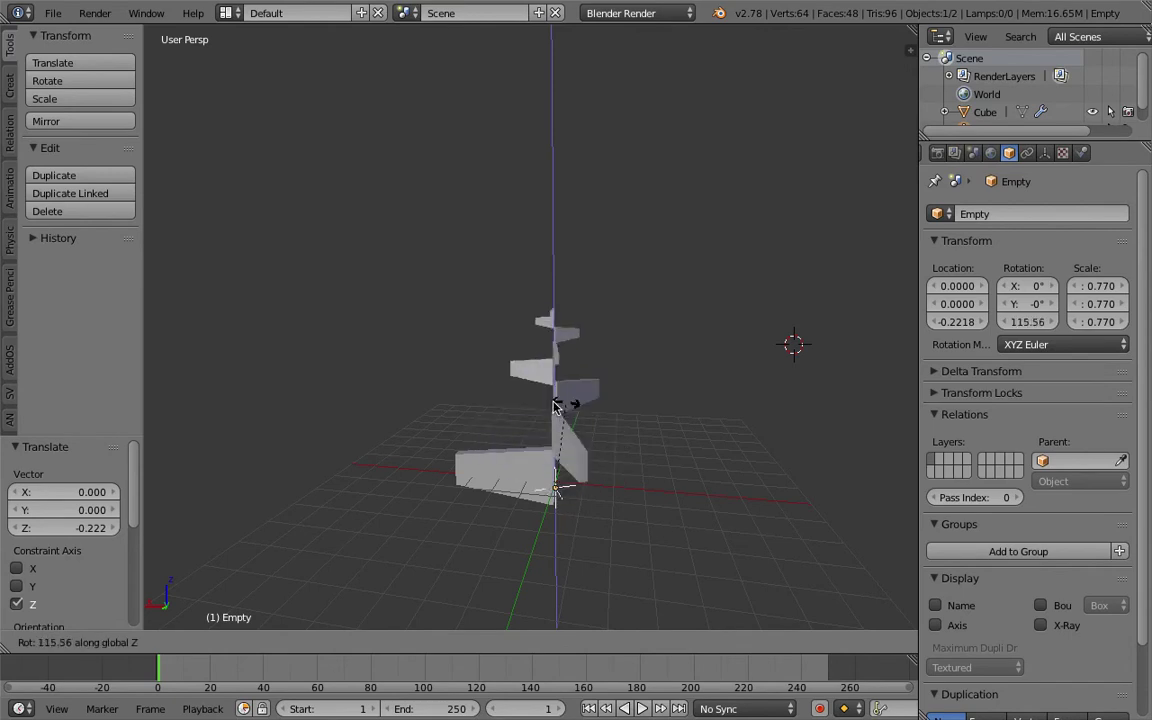
type("180")
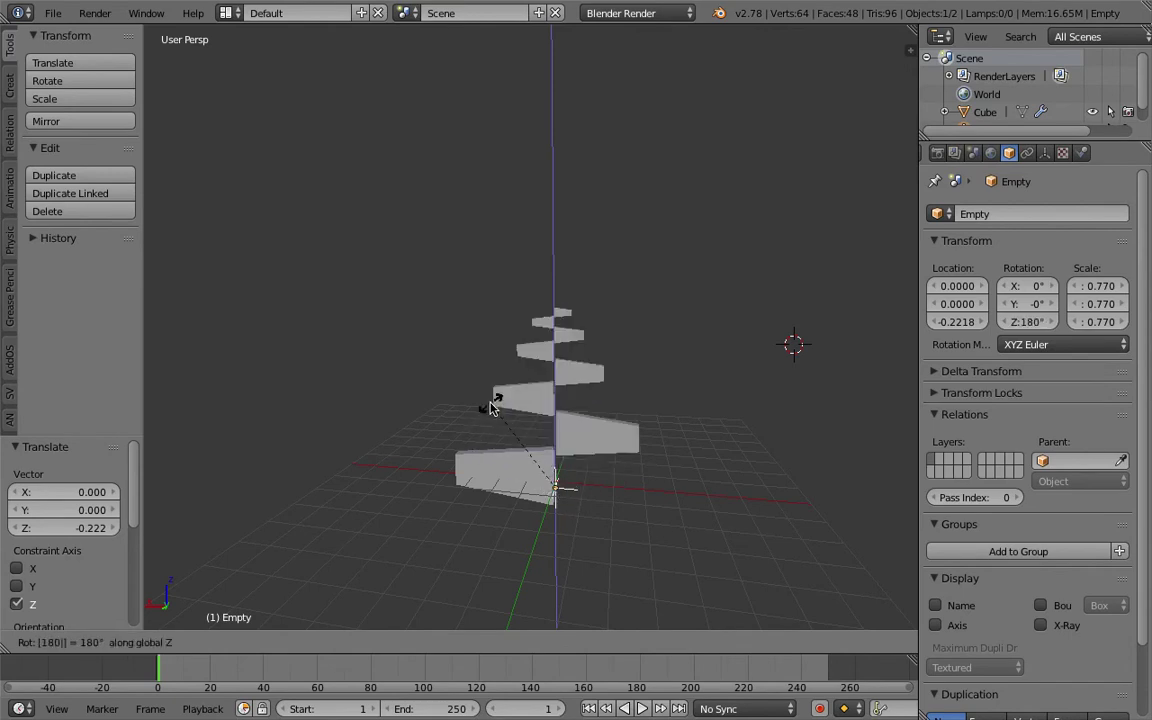
key("Return")
middle_click_drag(496, 404, 560, 392)
Set the relative Z offset of the leaf's Array modifier to 0.6
right_click(543, 372)
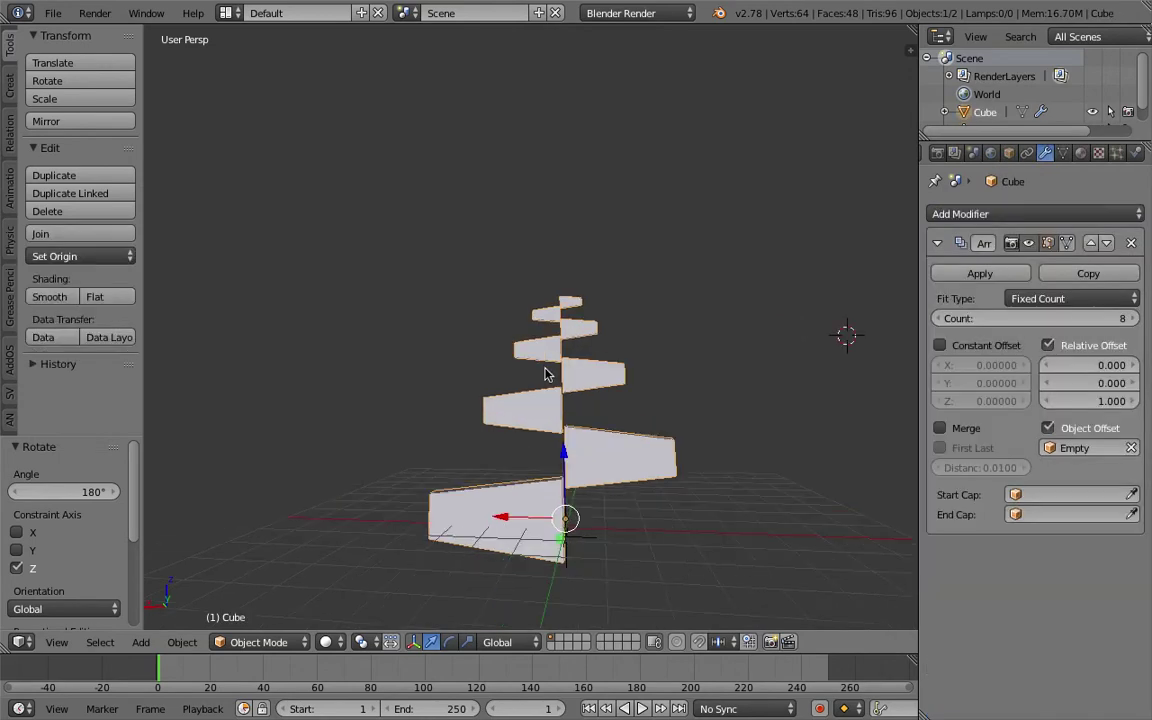
left_click_drag(1107, 402, 1070, 402)
middle_click_drag(735, 503, 727, 511)
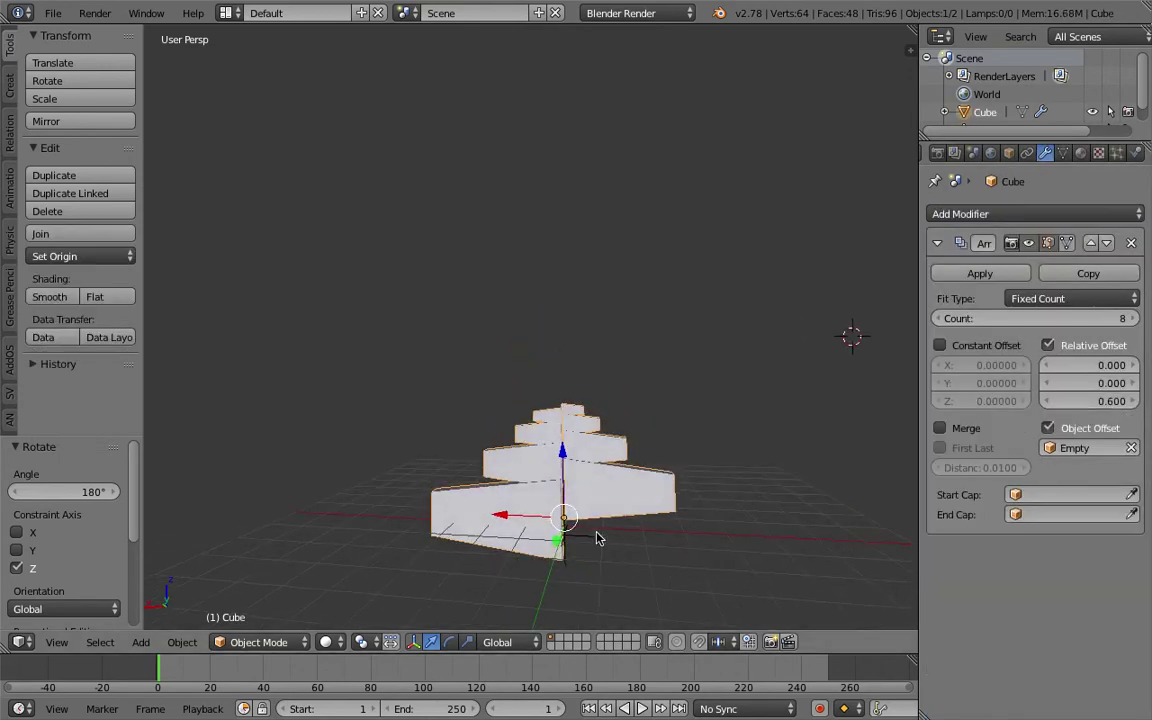
Scale the empty up by about 1.185, to a scale of 0.913, for a gentler taper
right_click(570, 532)
key("s")
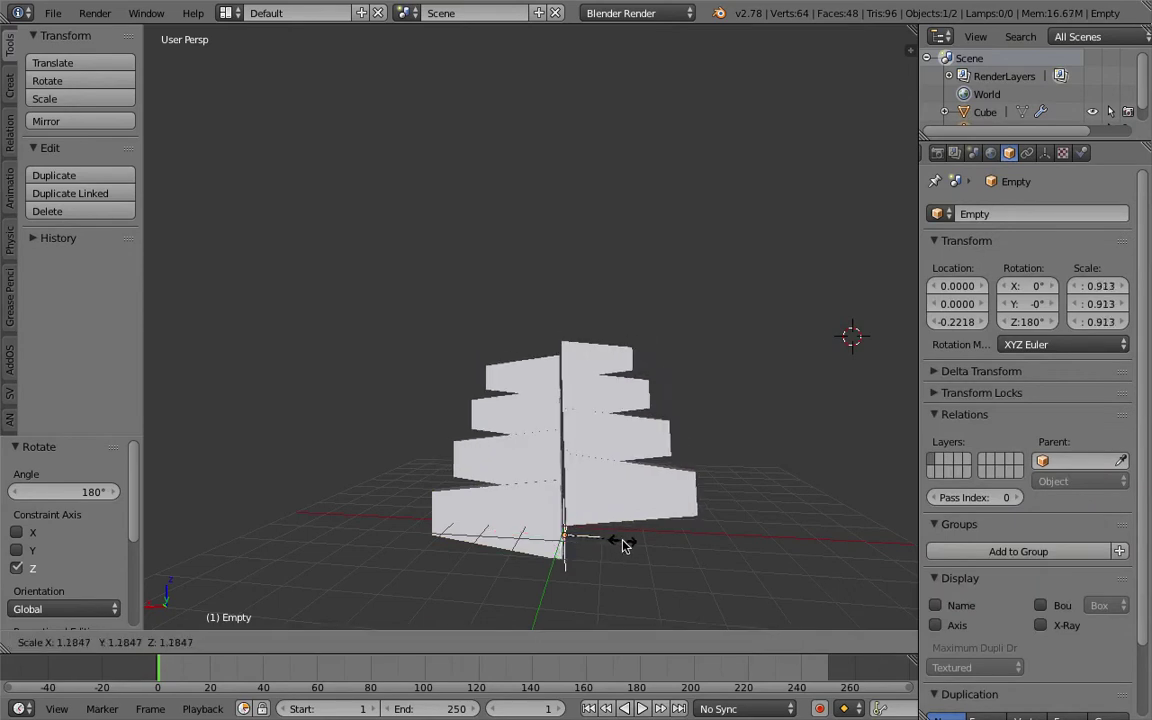
left_click(625, 543)
Raise the count of the leaf's Array modifier to 22
right_click(599, 452)
left_click_drag(1030, 318, 1136, 318)
middle_click_drag(577, 226, 552, 237)
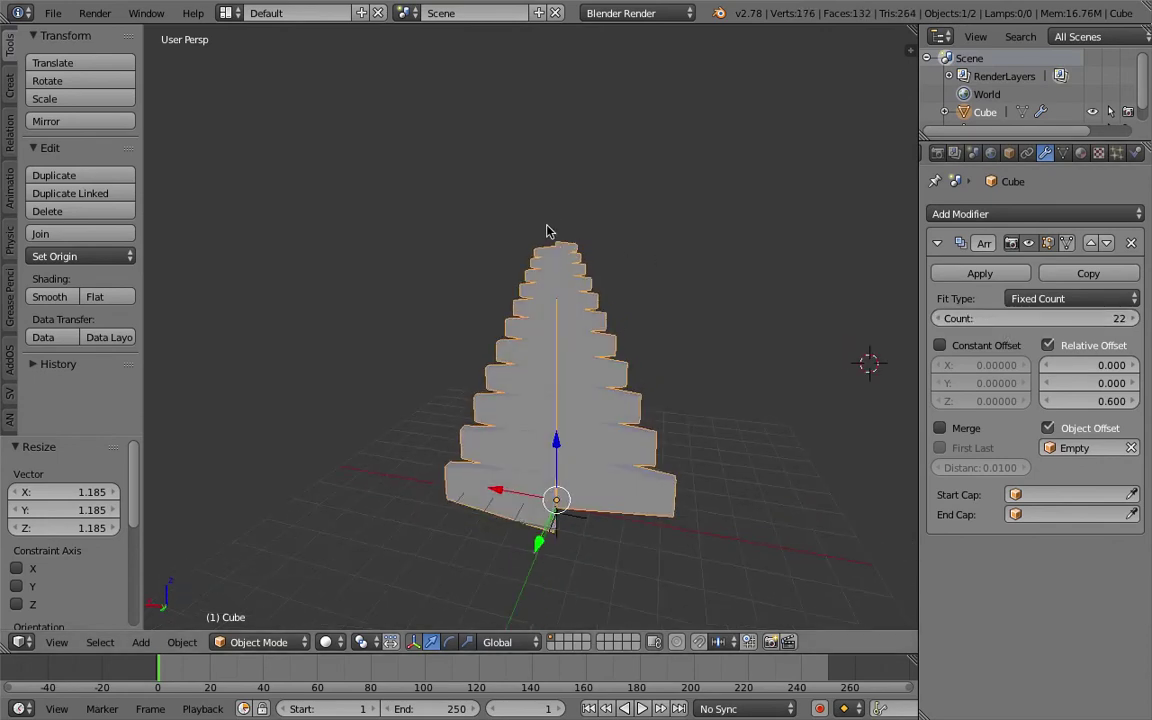
middle_click_drag(565, 495, 597, 447)
middle_click_drag(519, 478, 504, 476)
key("shift+a")
mouse_move(510, 474)
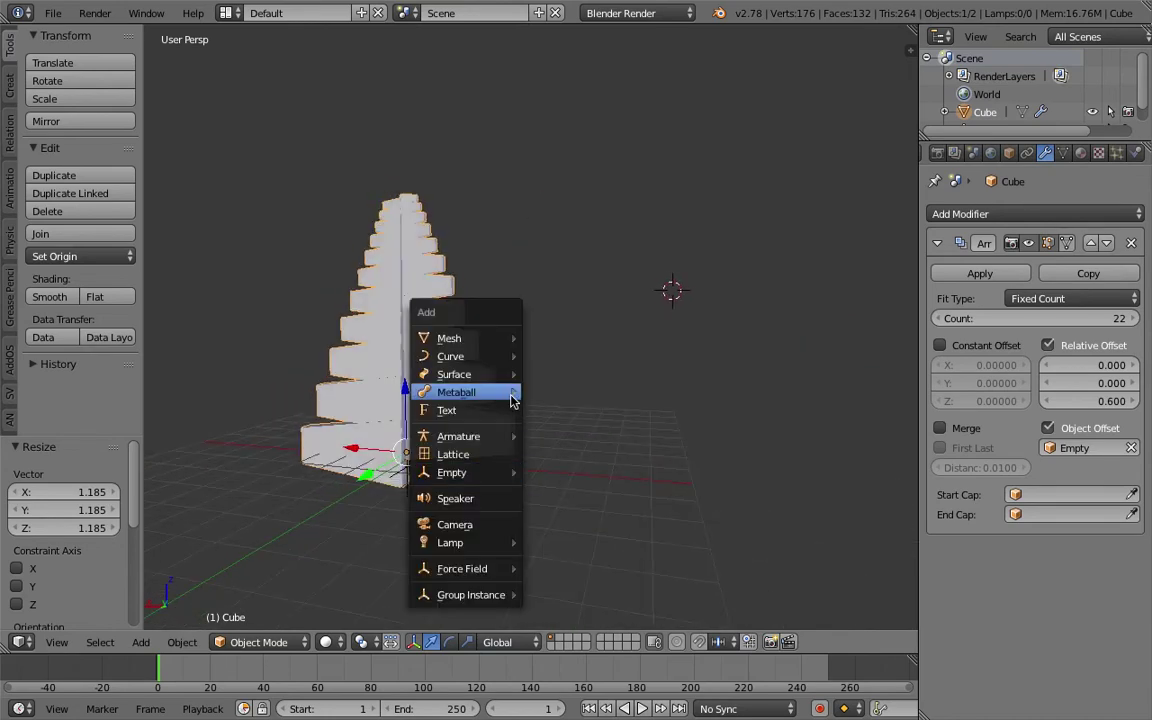
mouse_move(495, 356)
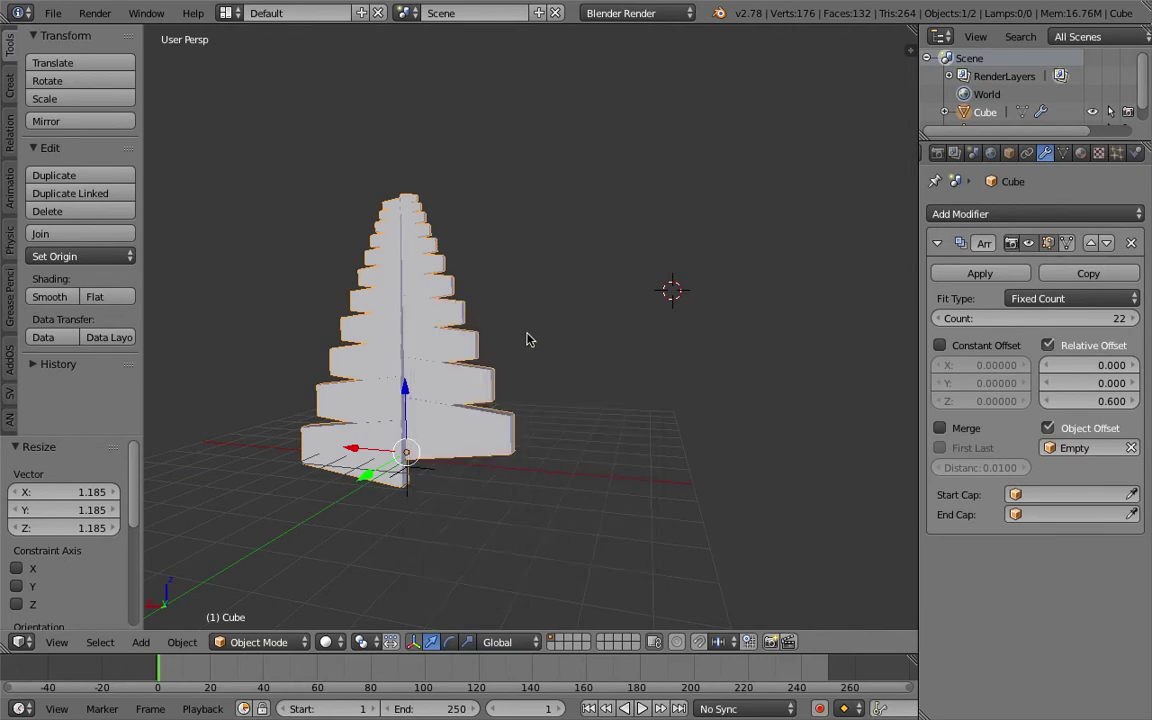
middle_click_drag(529, 340, 581, 375)
key("shift+a")
mouse_move(588, 247)
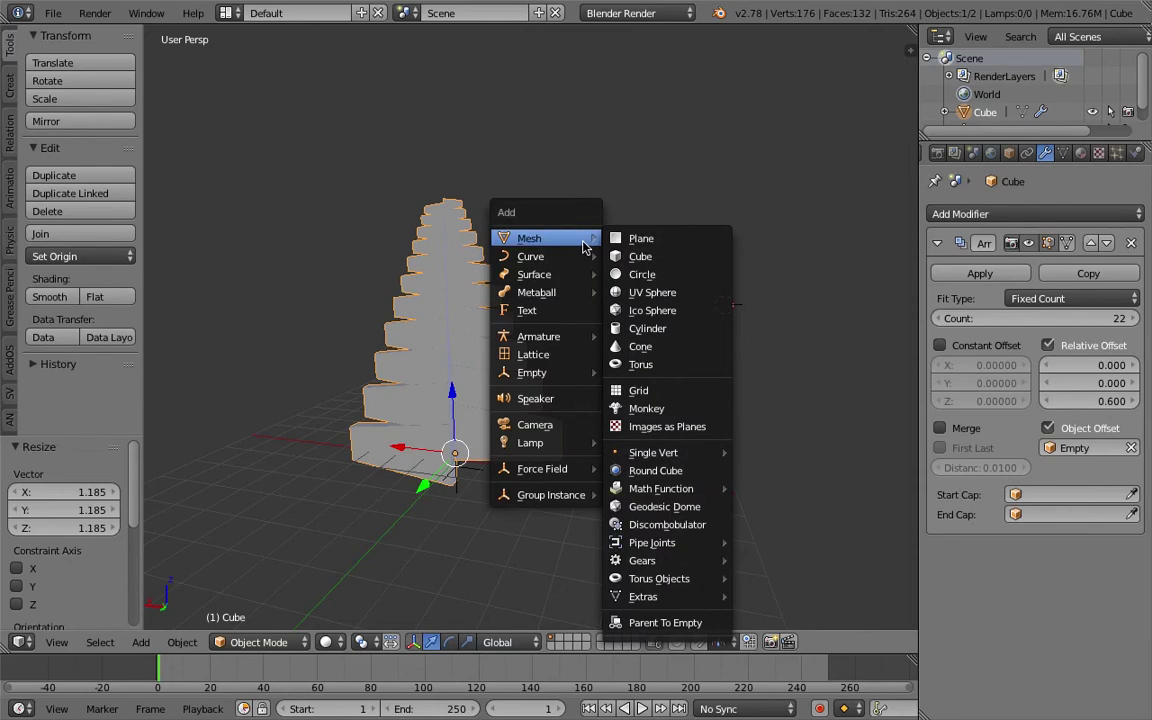
Save the scene on the Desktop as sv_fern_basic_001 and re-save it over itself
left_click(55, 16)
left_click(60, 165)
left_click(393, 79)
type("sv_fern_basic")
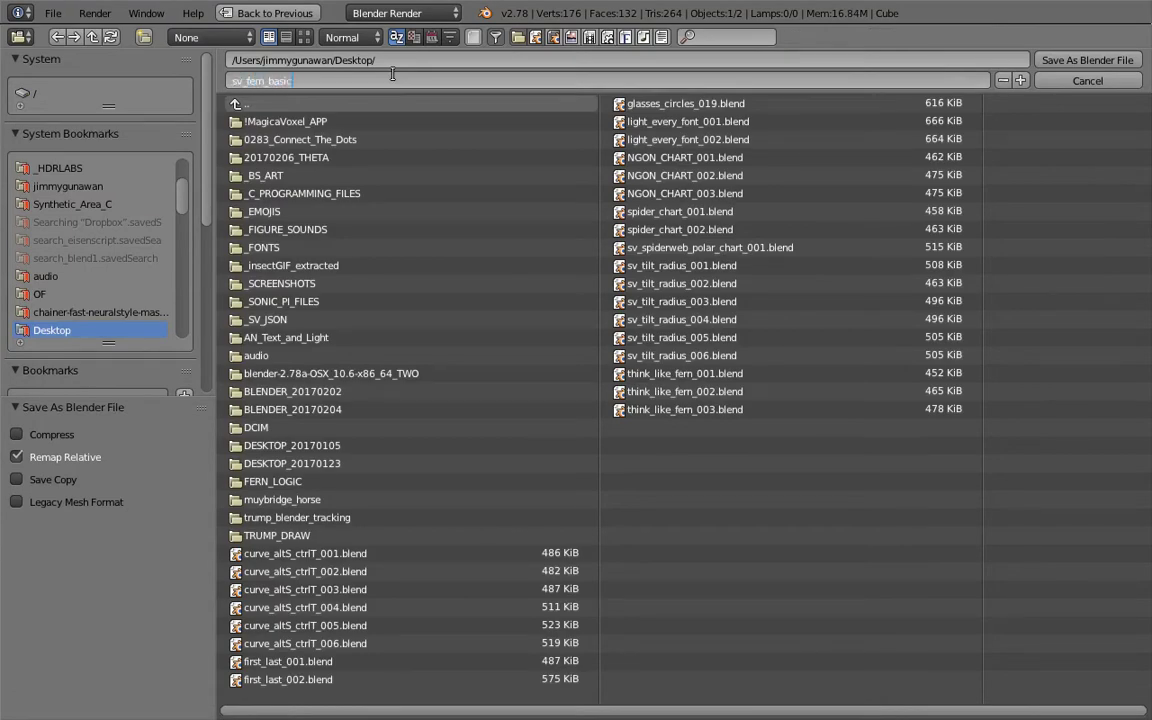
type("_001")
key("Return")
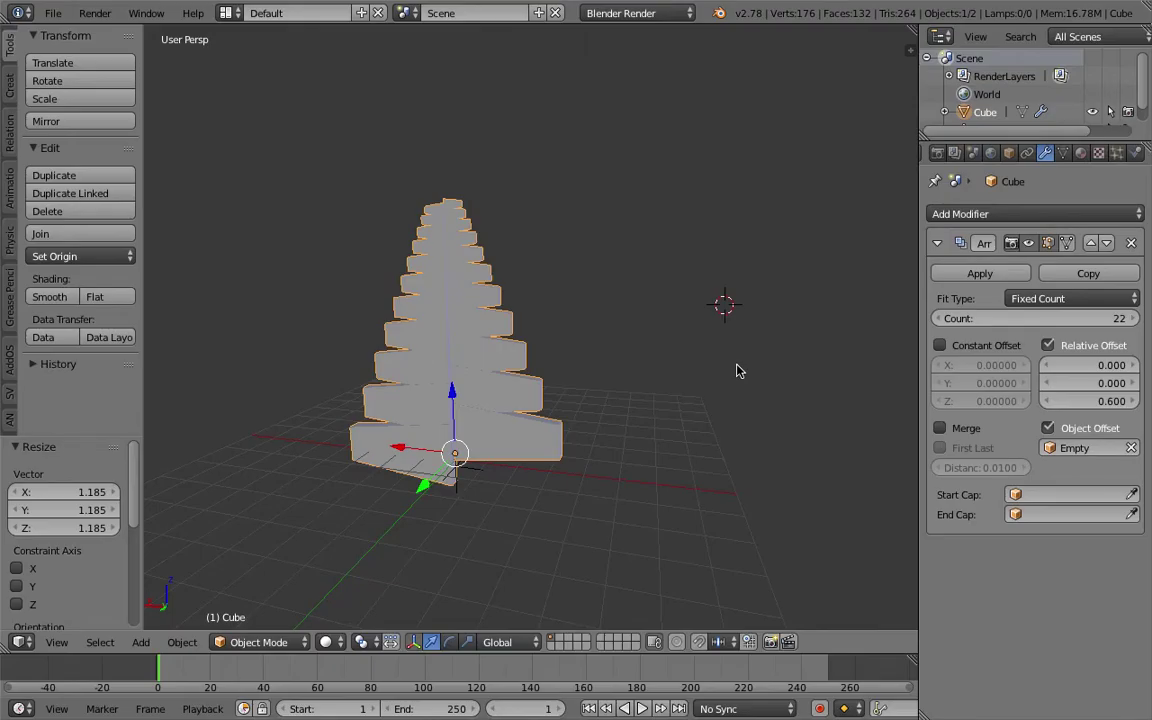
key("ctrl+s")
middle_click_drag(645, 368, 624, 381)
left_click(655, 384)
key("ctrl+s")
left_click(642, 391)
scroll(624, 386, "up", 2)
right_click(589, 533)
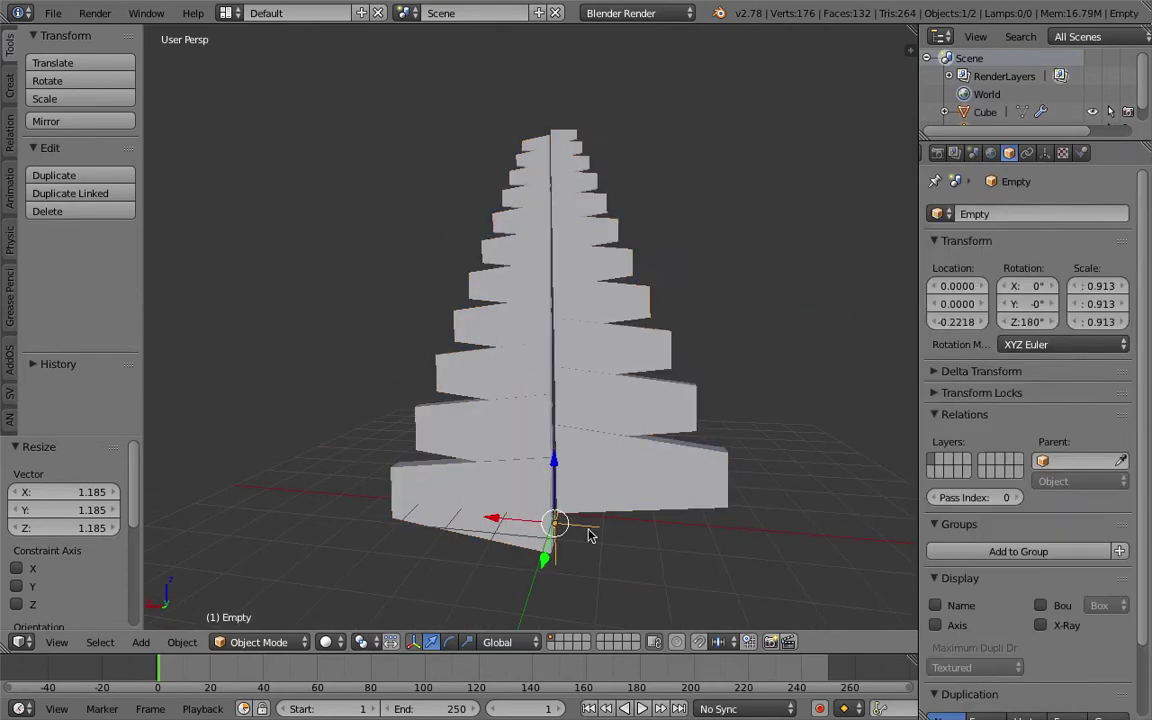
key("r")
key("r")
right_click(655, 475)
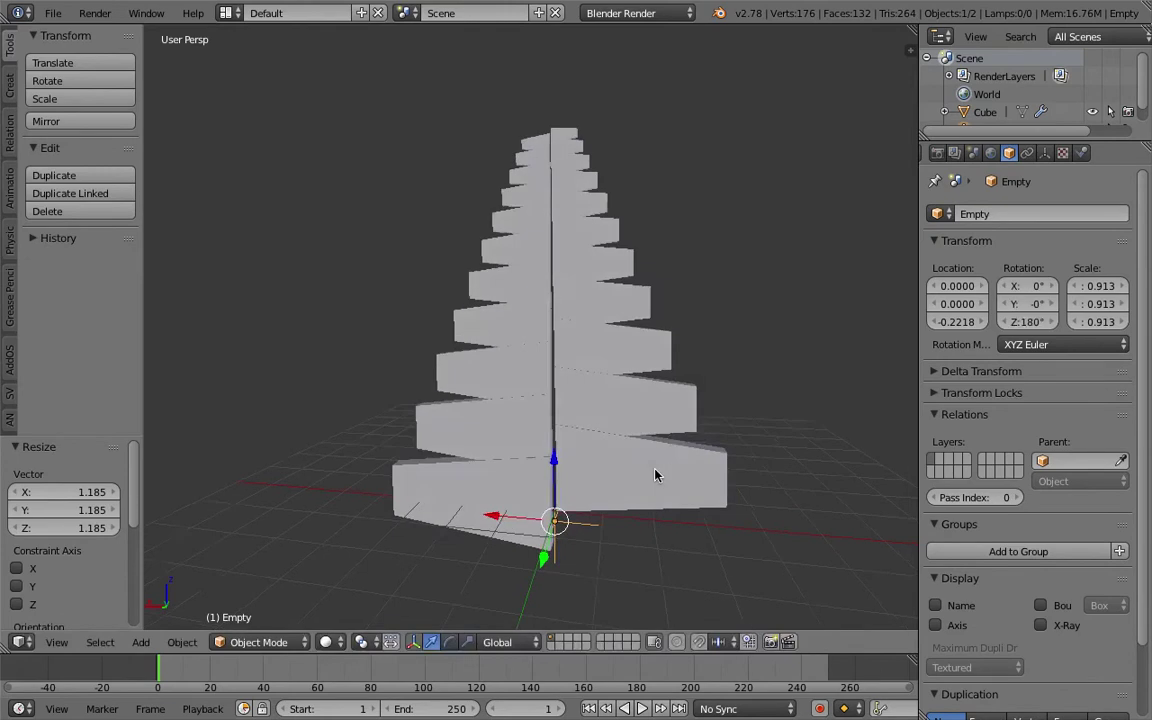
Save the file over its existing version
key("ctrl+s")
left_click(655, 476)
Add a Bezier curve and clear its location so it sits at the world origin
scroll(609, 476, "down", 2)
key("shift+a")
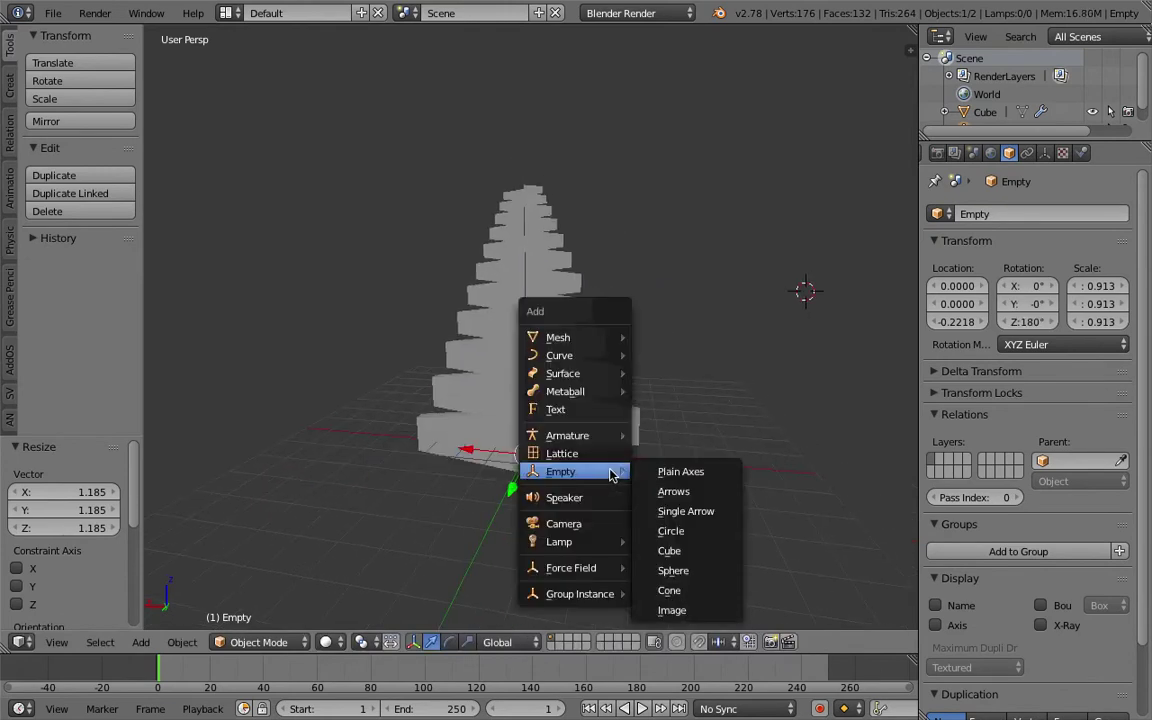
mouse_move(615, 356)
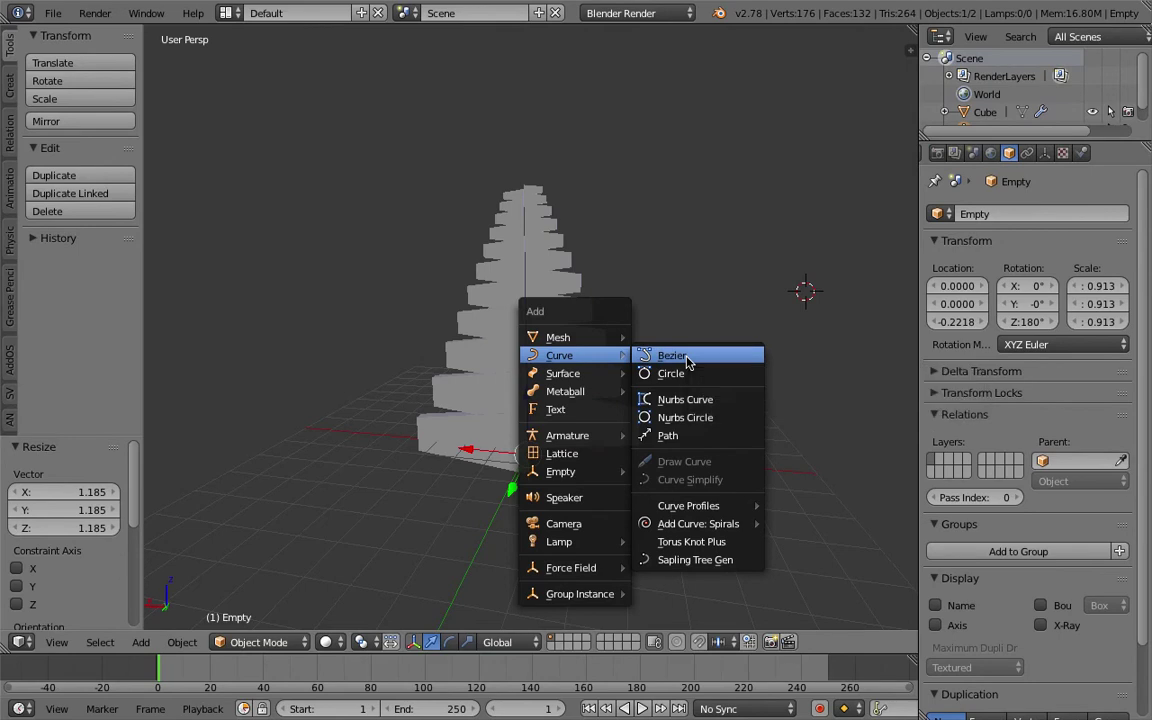
left_click(686, 358)
scroll(624, 441, "up", 2)
key("alt+g")
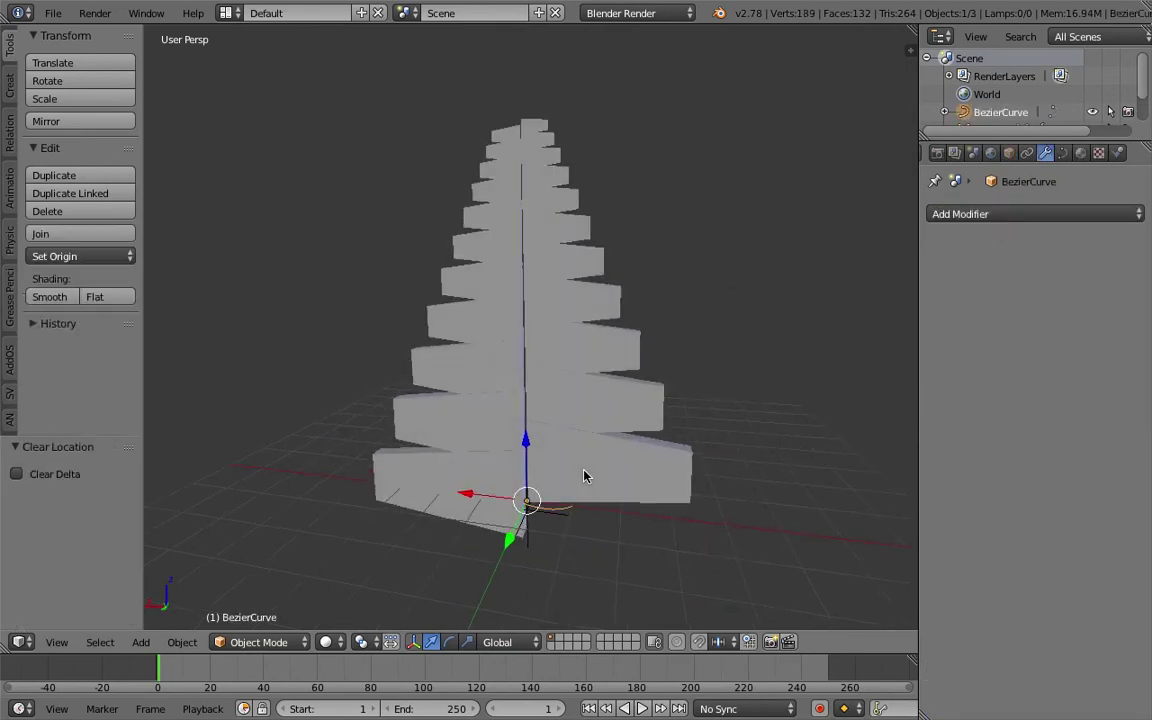
Switch to wireframe shading and enlarge the Bezier curve by scaling its control points in Edit Mode
key("z")
scroll(585, 495, "up", 2)
middle_click_drag(576, 504, 595, 485)
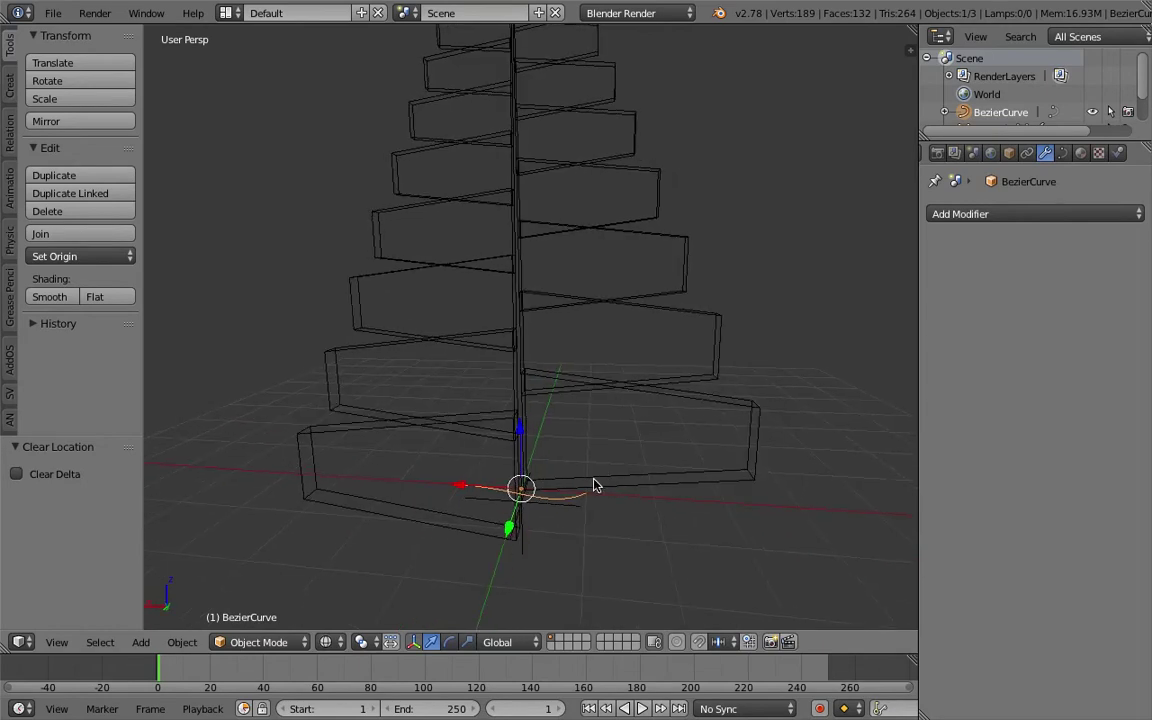
key("Tab")
left_click(650, 480)
scroll(633, 479, "down", 5)
key("a")
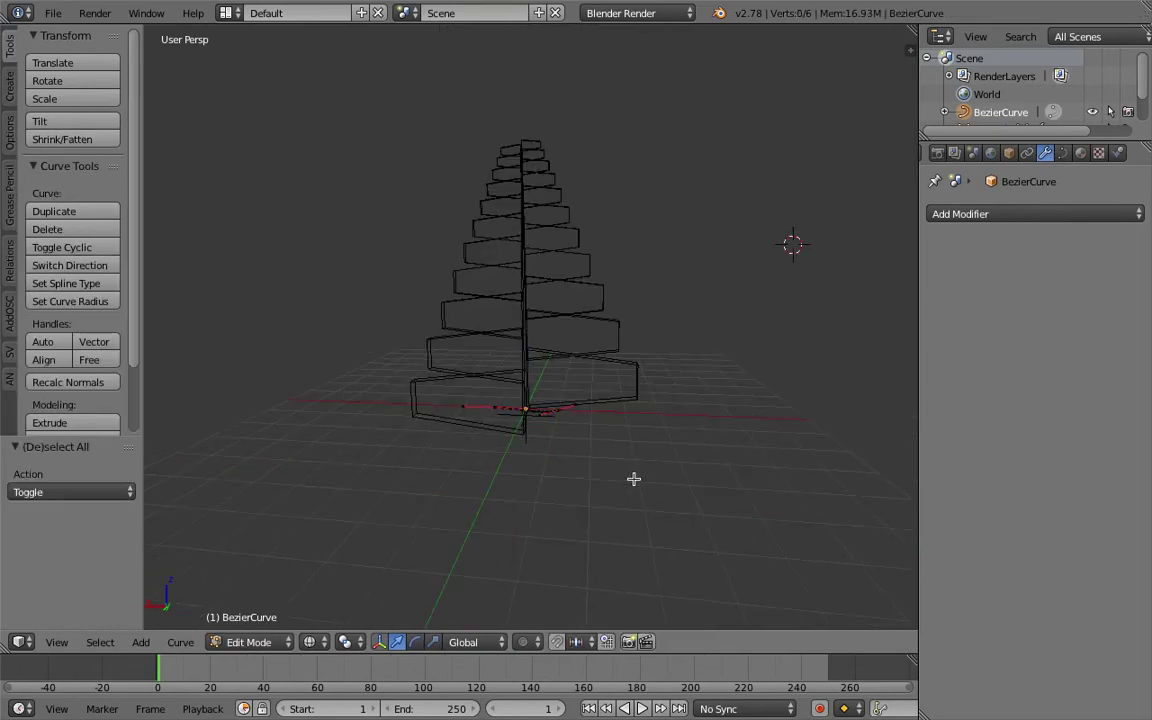
key("s")
left_click(797, 470)
middle_click_drag(668, 440, 632, 488)
right_click(571, 428)
middle_click_drag(570, 428, 523, 375)
key("Tab")
left_click(527, 429)
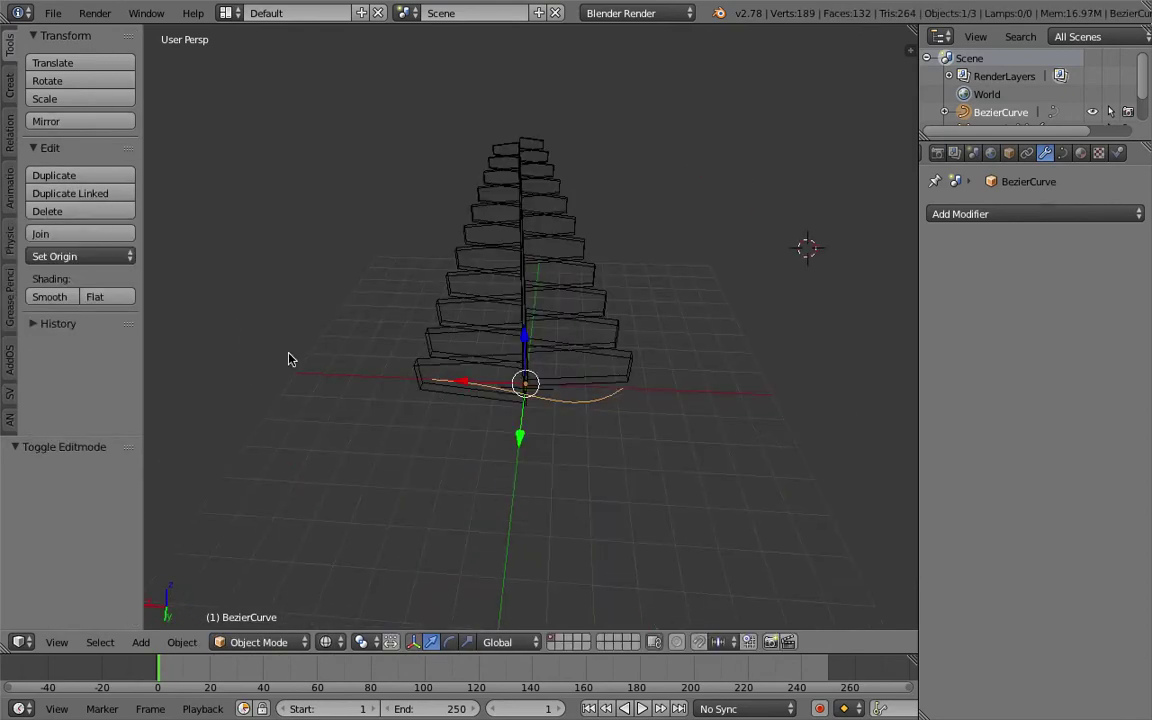
Select all control points of the curve in Edit Mode and set its spline type to Poly
key("Tab")
left_click(638, 378)
key("a")
key("a")
left_click(68, 283)
middle_click_drag(433, 347, 476, 381)
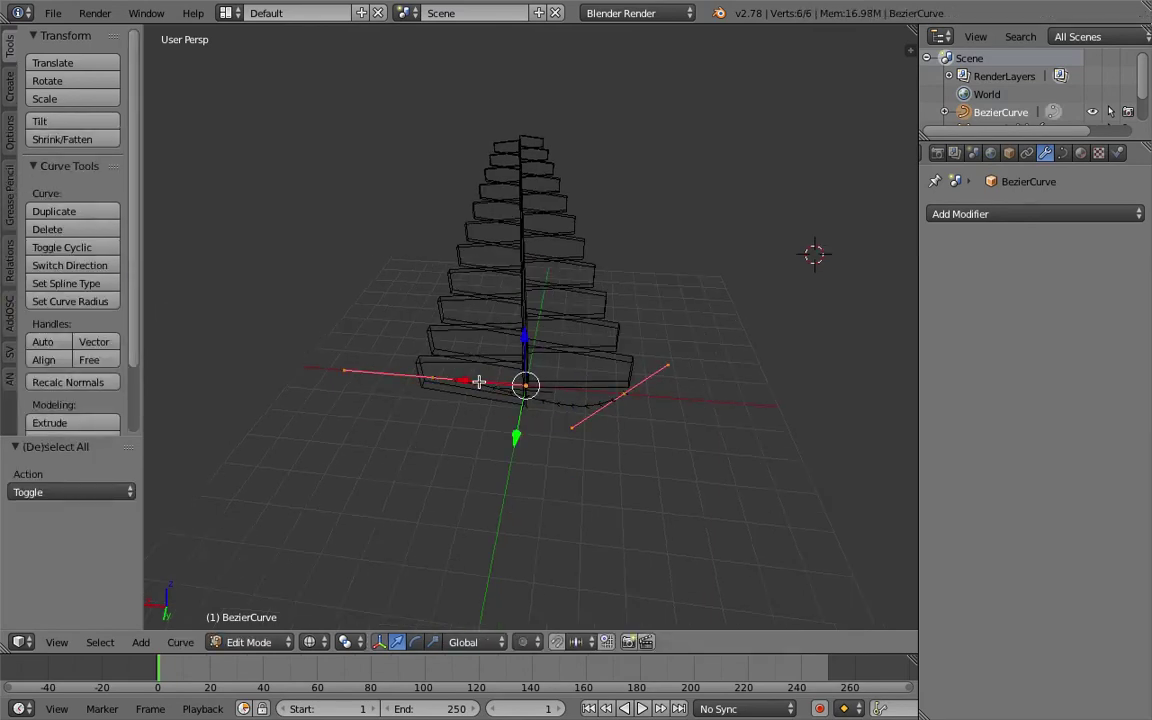
left_click(89, 285)
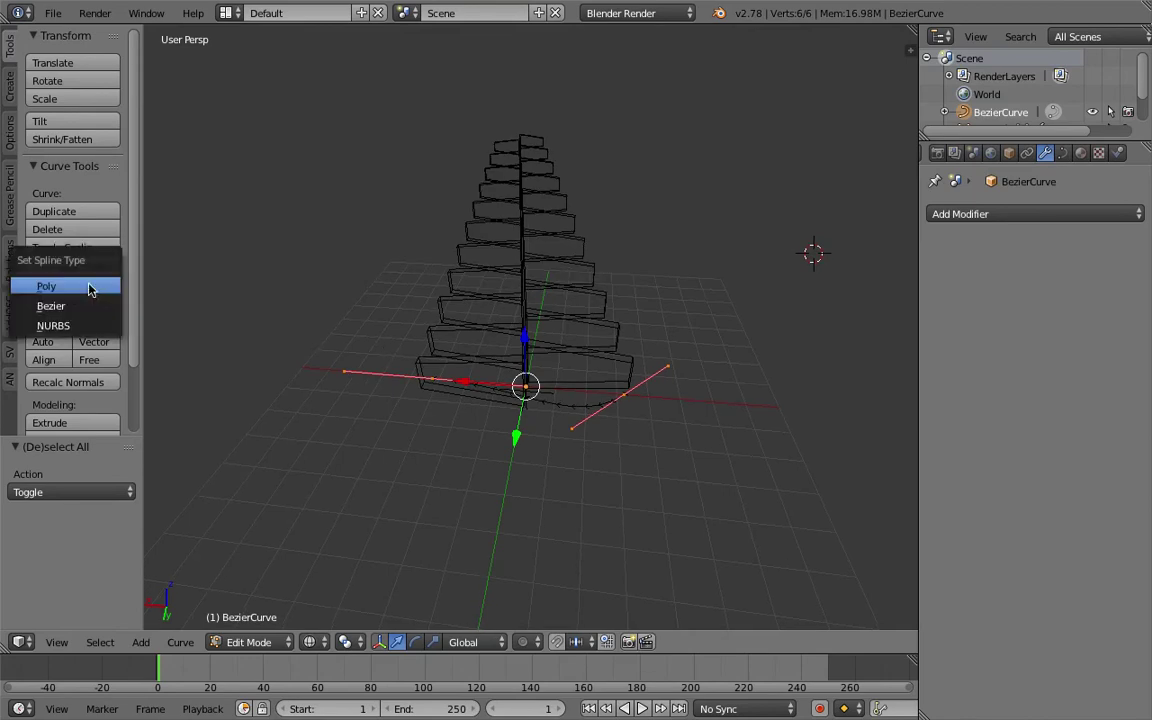
left_click(86, 286)
middle_click_drag(570, 380, 483, 357)
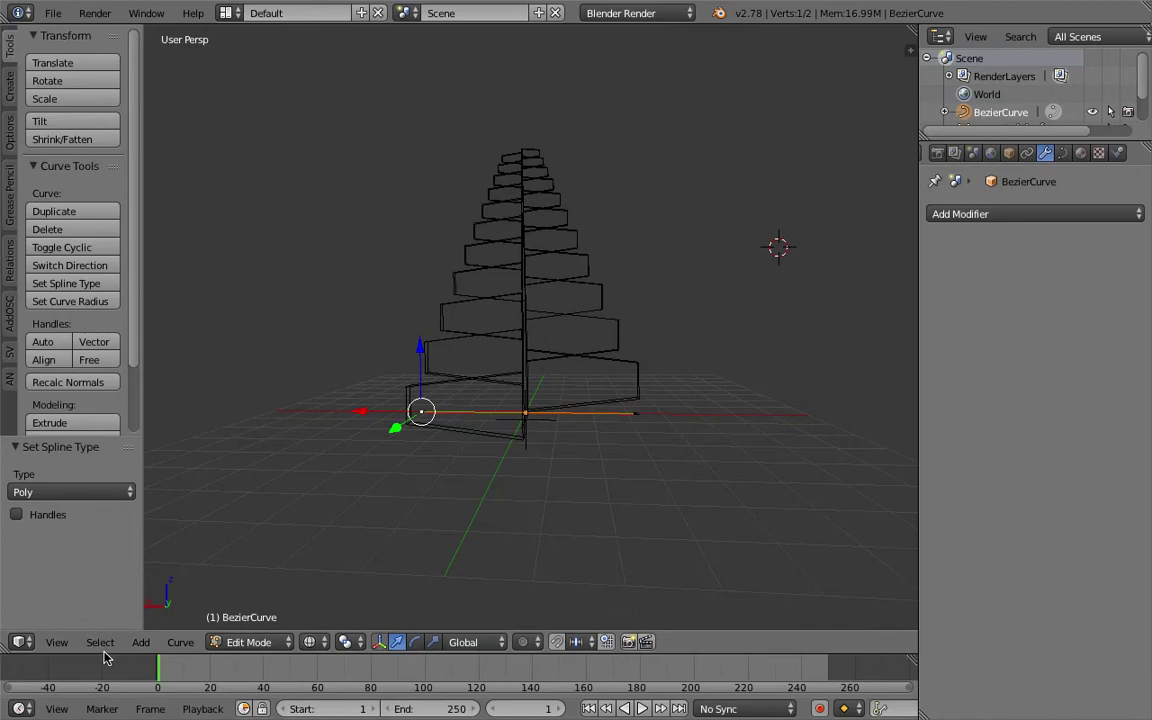
In the Front view, move both end points of the curve so it stands vertically along the frond's central axis
left_click(57, 642)
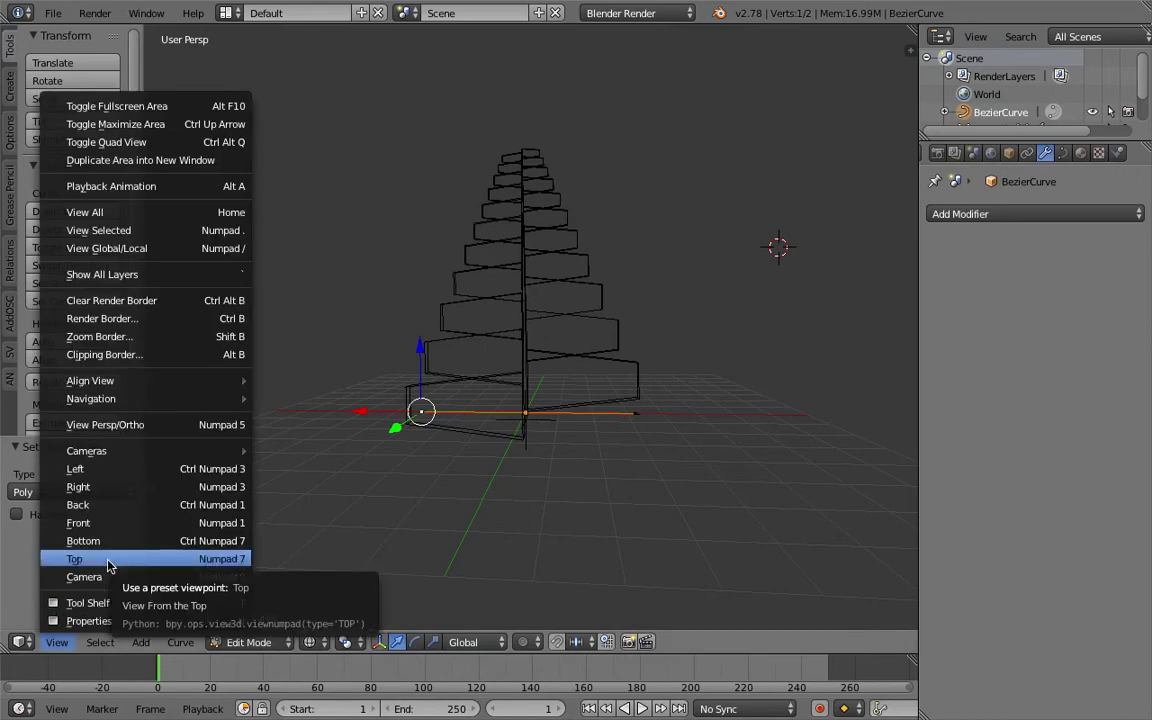
left_click(134, 526)
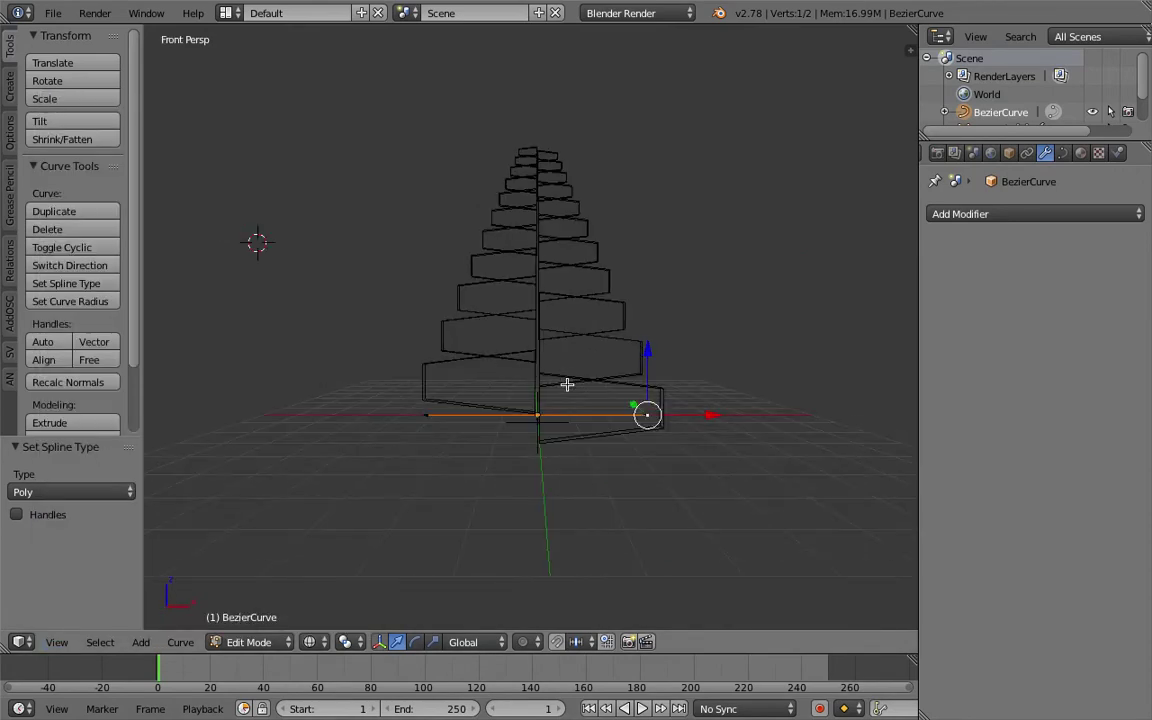
key("g")
left_click(570, 155)
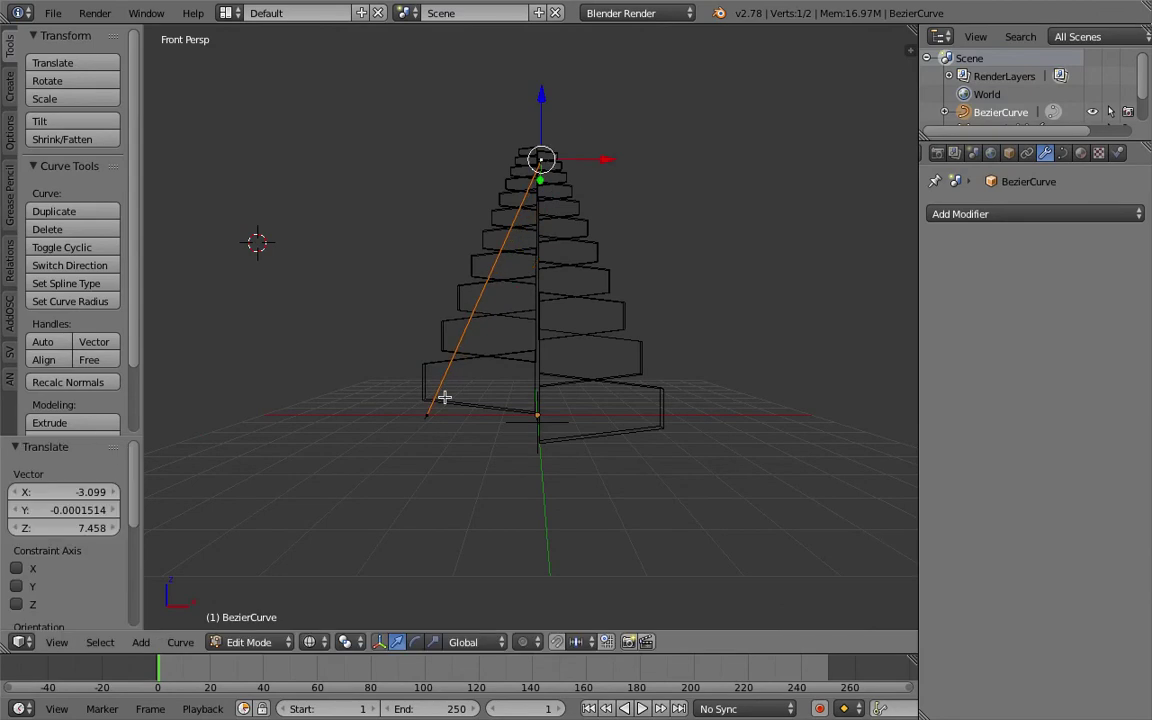
key("g")
left_click(559, 402)
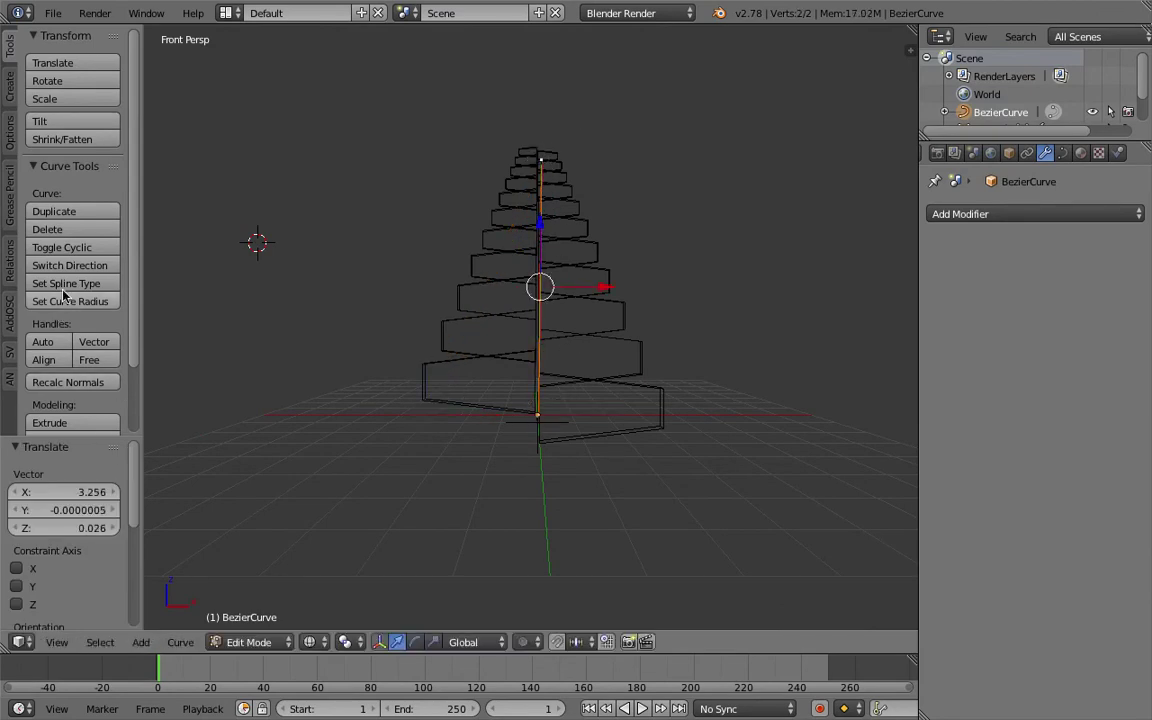
Subdivide the vertical curve and offset its individual points sideways to form a slight zigzag
scroll(80, 310, "down", 2)
left_click(86, 362)
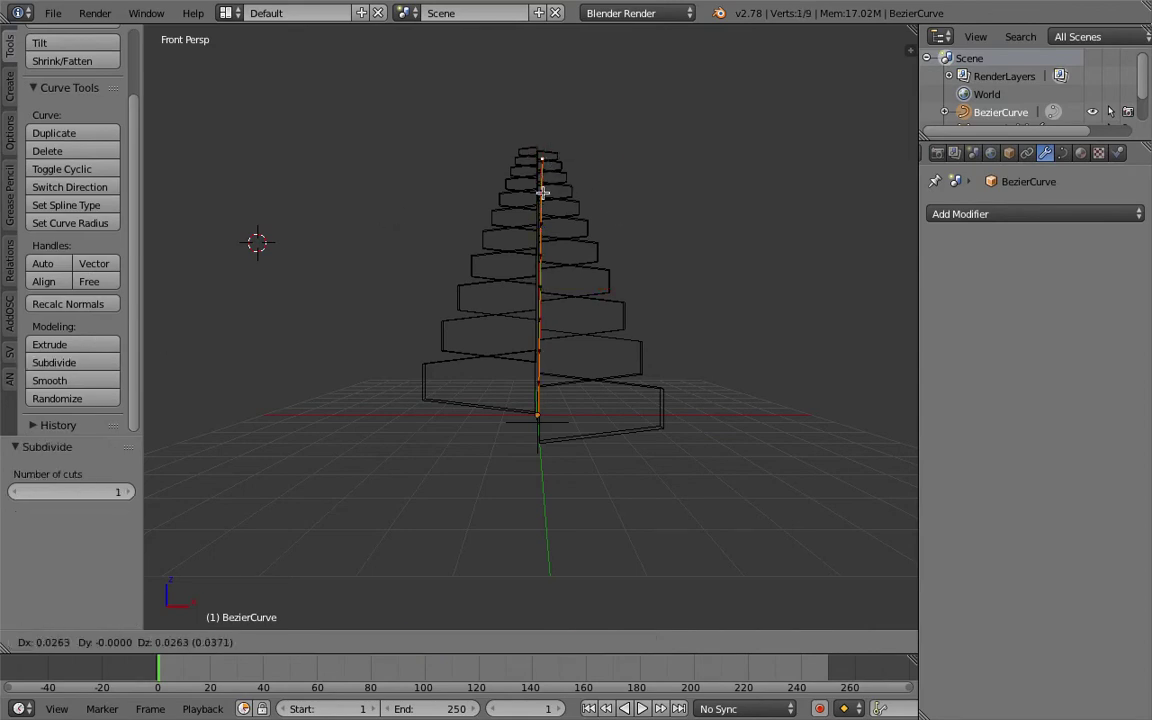
key("g")
left_click(537, 180)
key("g")
left_click(536, 187)
key("g")
left_click(552, 228)
right_click(541, 254)
key("g")
left_click(528, 260)
right_click(540, 288)
key("g")
left_click(530, 330)
key("g")
left_click(543, 392)
Leave Edit Mode on the curve and save the file over its existing version
key("Tab")
left_click(476, 429)
middle_click_drag(535, 352, 617, 355)
key("ctrl+s")
left_click(617, 350)
Add a Curve modifier to the leaf array with BezierCurve as its object and Z as the deformation axis
right_click(571, 324)
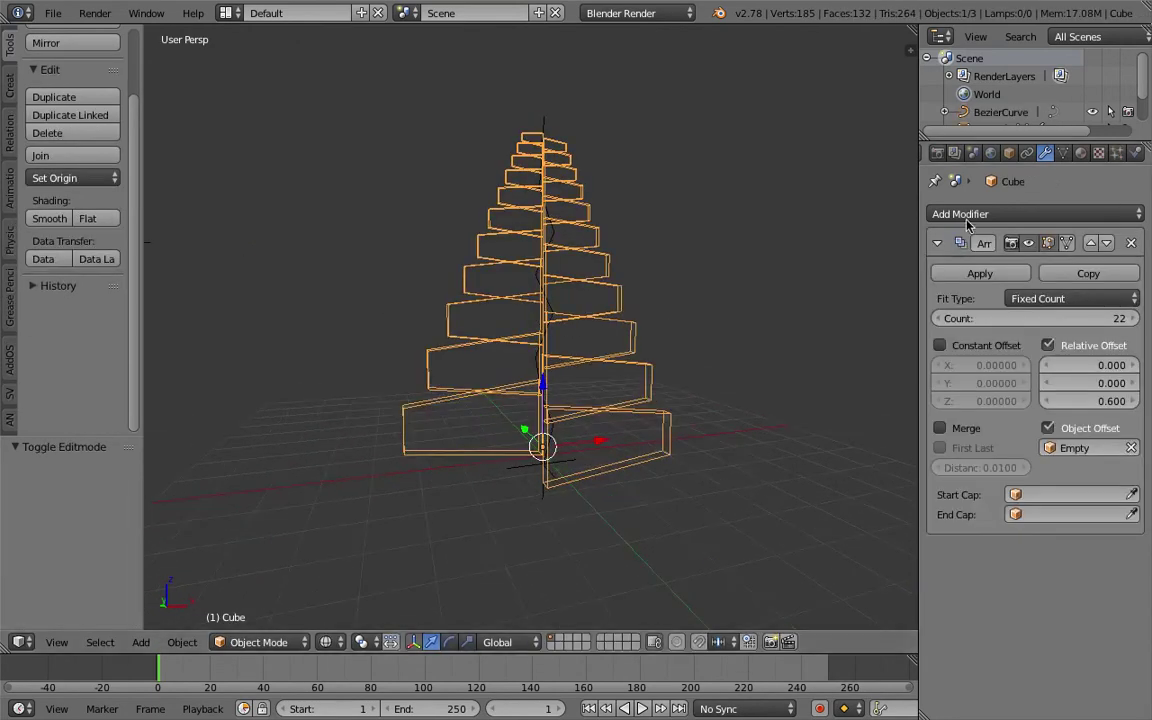
left_click(975, 214)
left_click(920, 316)
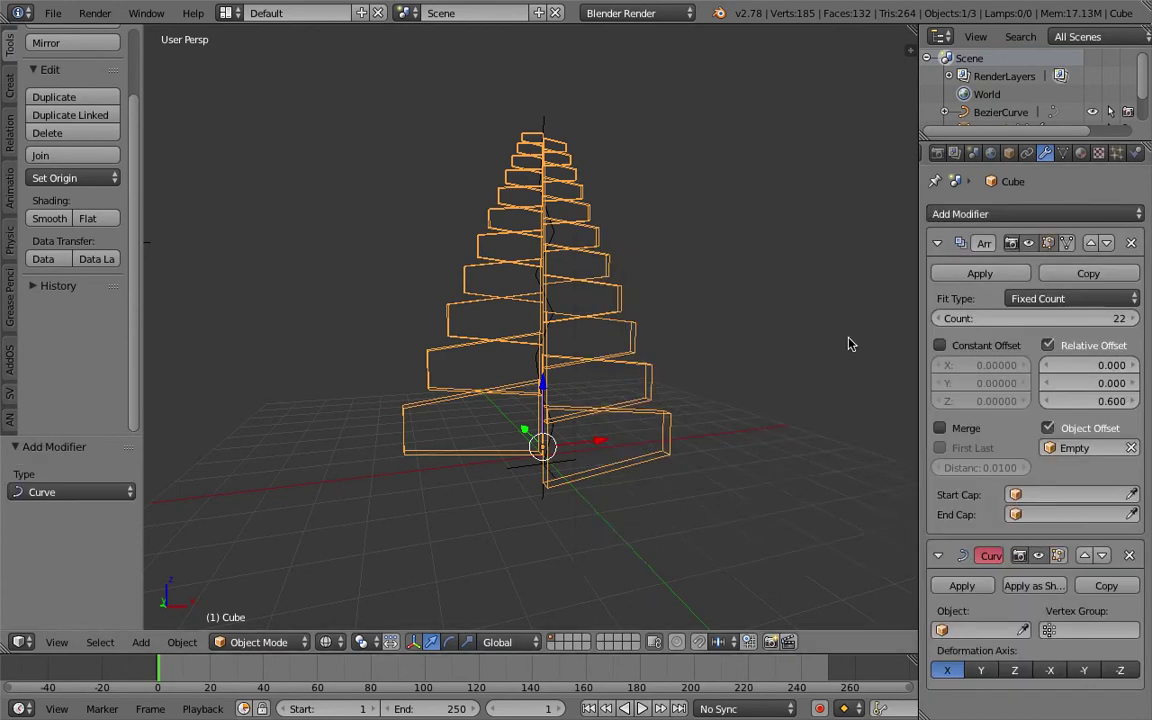
left_click(978, 630)
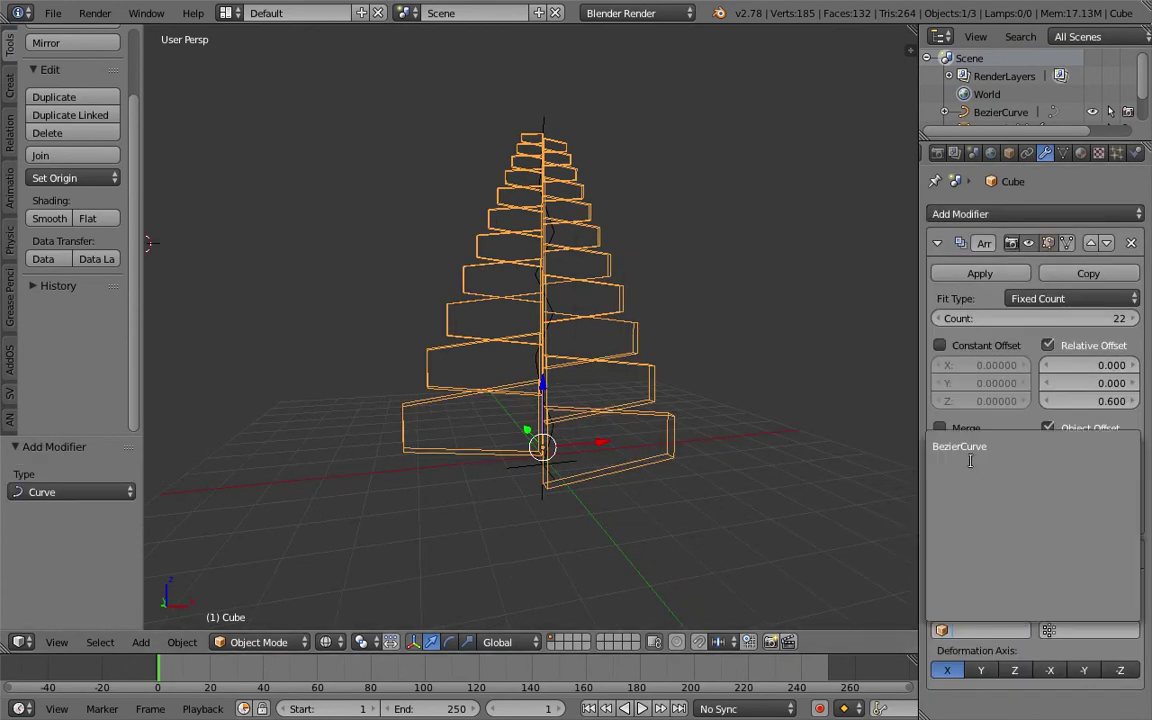
left_click(958, 447)
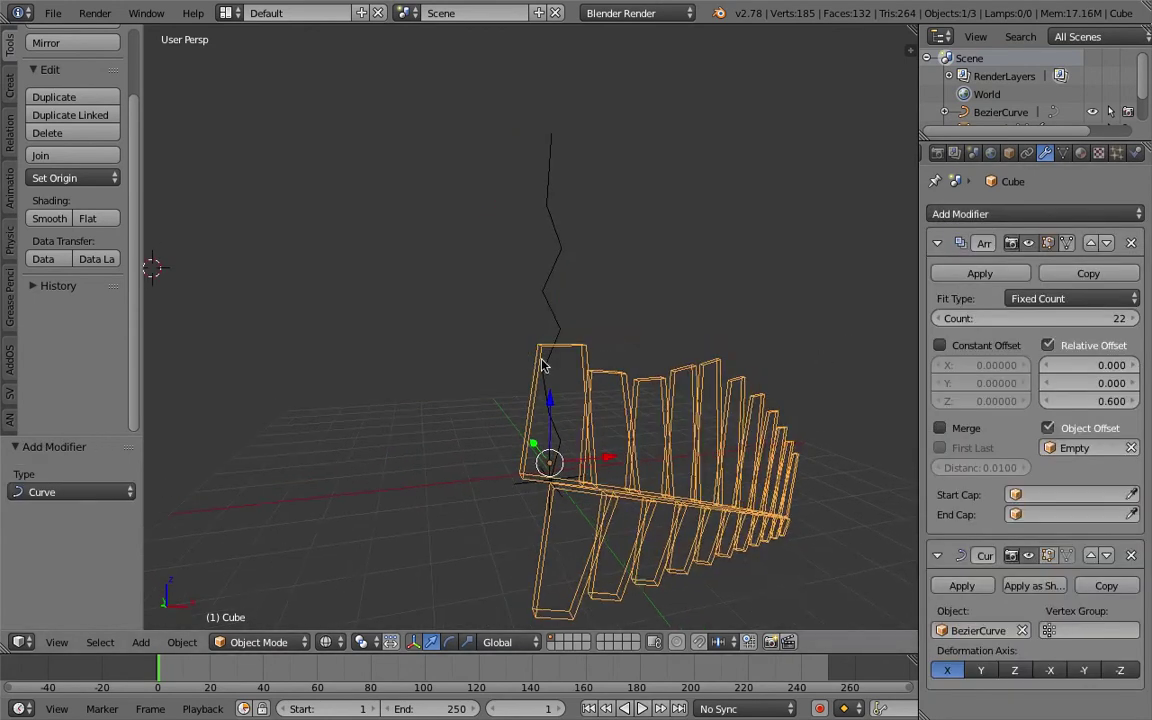
left_click(1015, 670)
middle_click_drag(712, 411, 640, 400)
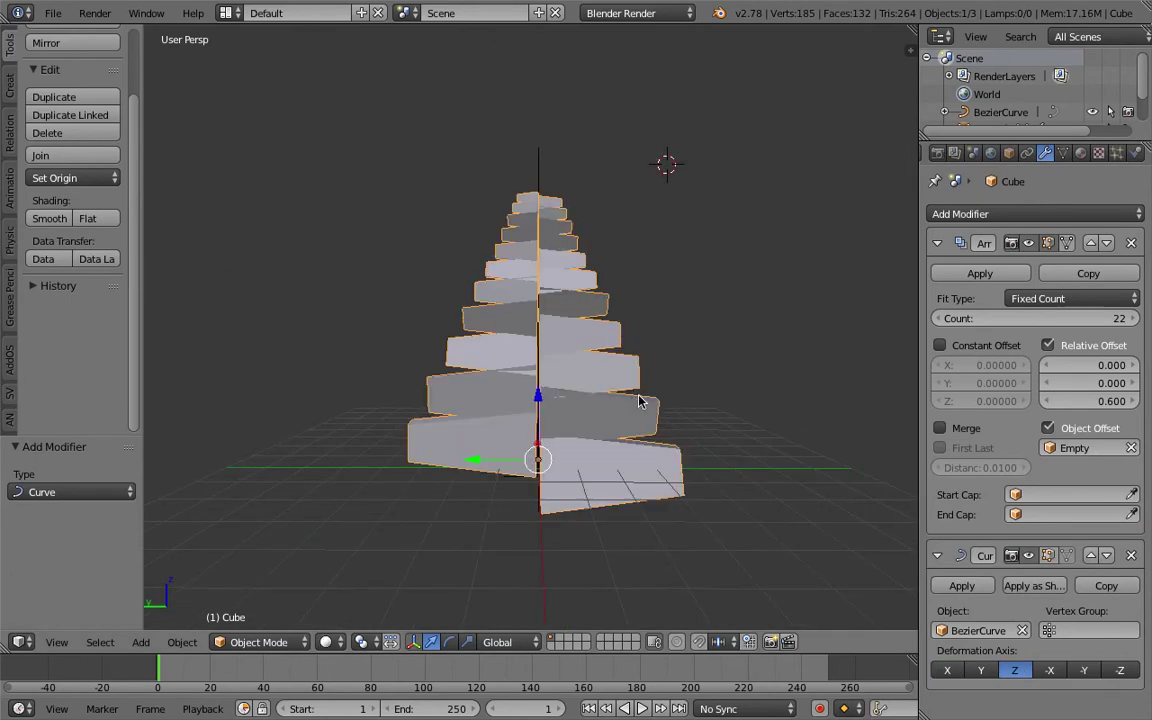
Reselect the leaf array and save the file over its existing version
right_click(546, 179)
middle_click_drag(546, 179, 560, 337)
right_click(588, 307)
key("ctrl+s")
left_click(617, 457)
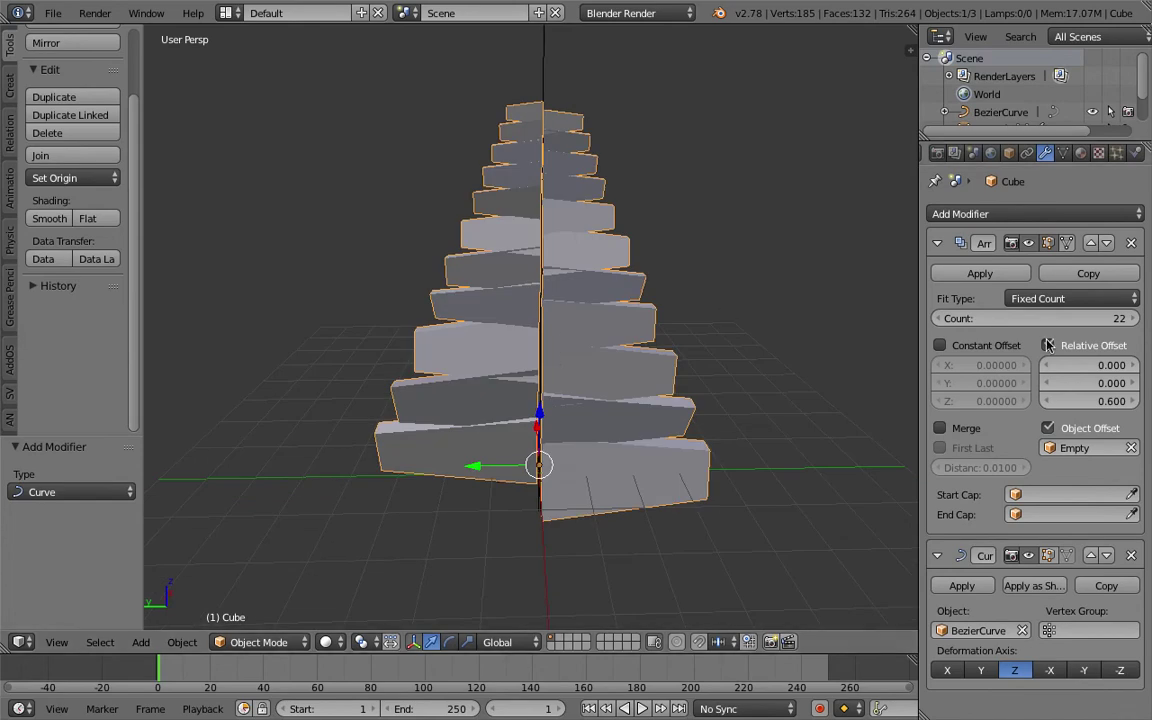
Set the leaf array's fixed count to 30
left_click(1133, 320)
left_click(1133, 320)
left_click(1133, 320)
left_click(1133, 320)
left_click(1133, 320)
left_click(1133, 320)
double_click(1133, 320)
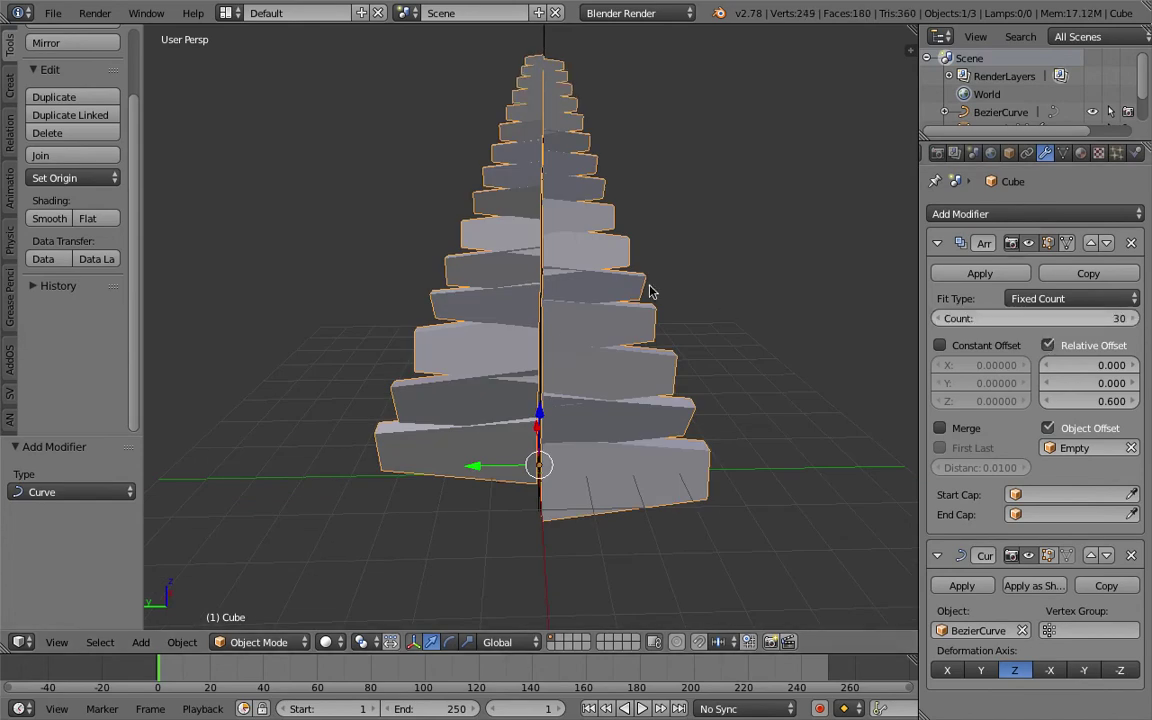
Keep the leaf array selected and save the file with the longer frond
middle_click_drag(650, 291, 634, 338, "shift")
right_click(505, 134)
middle_click_drag(496, 136, 552, 357)
right_click(588, 360)
key("ctrl+s")
left_click(552, 357)
Switch to the Notes app and examine the curve-array reference images in the fern logic note
scroll(556, 357, "up", 2)
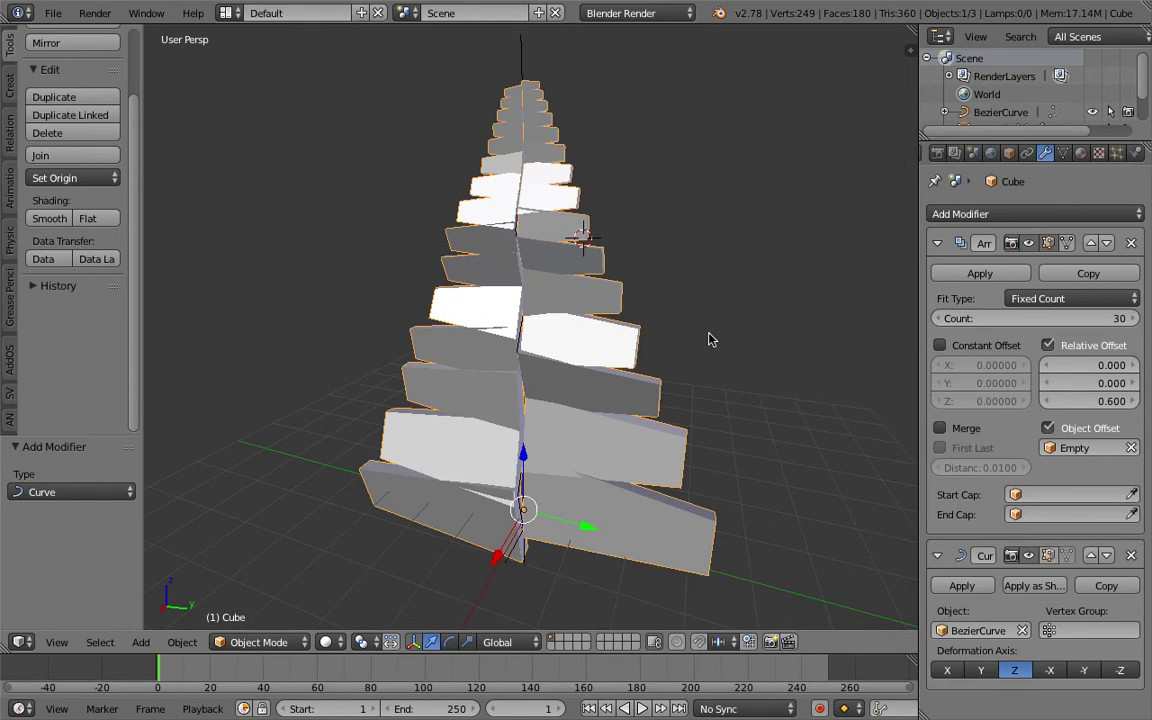
middle_click_drag(708, 340, 671, 345)
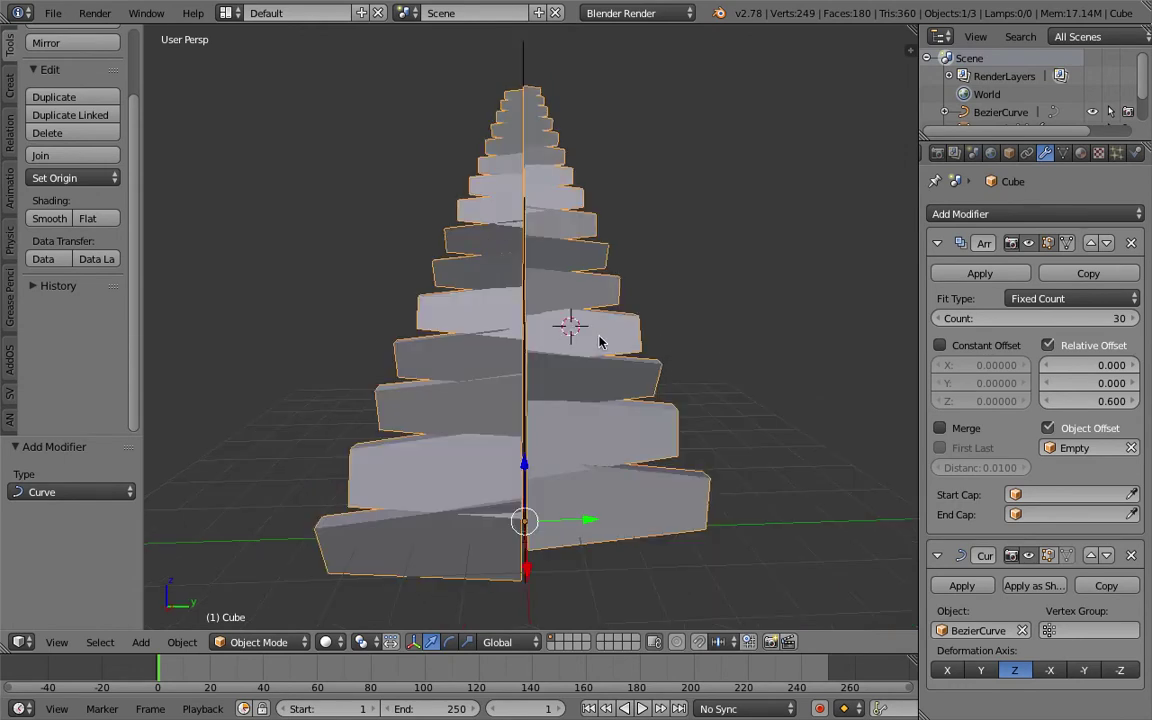
middle_click_drag(600, 343, 646, 327)
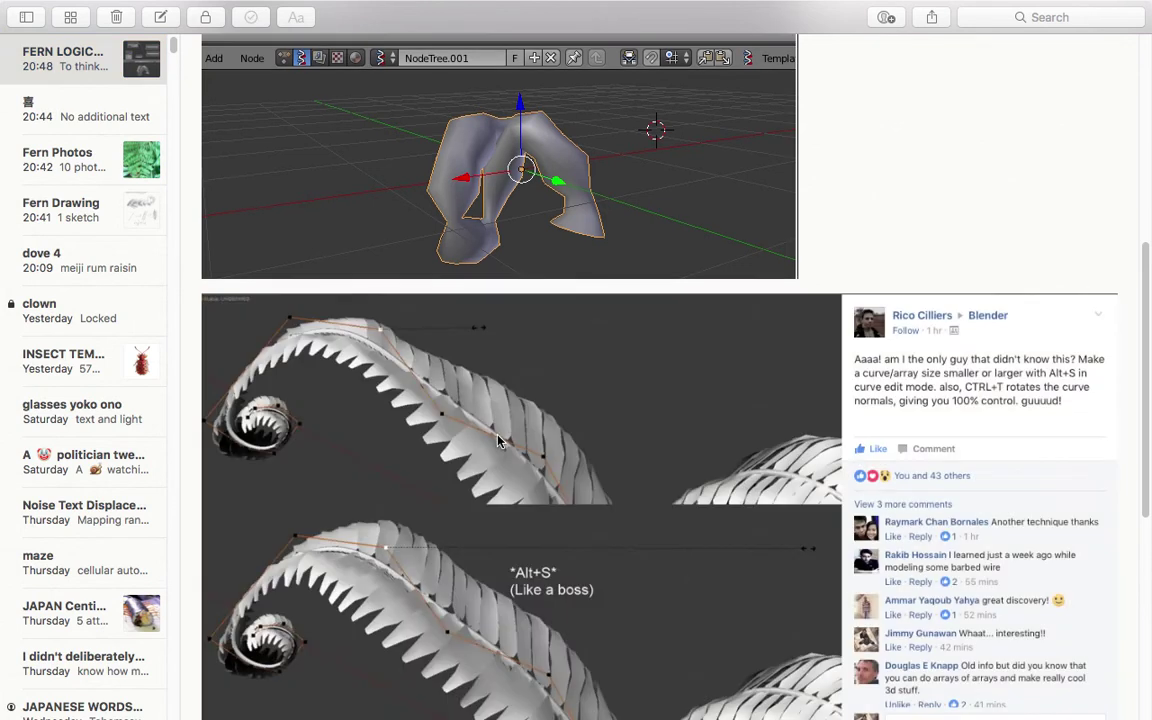
scroll(499, 441, "down", 10)
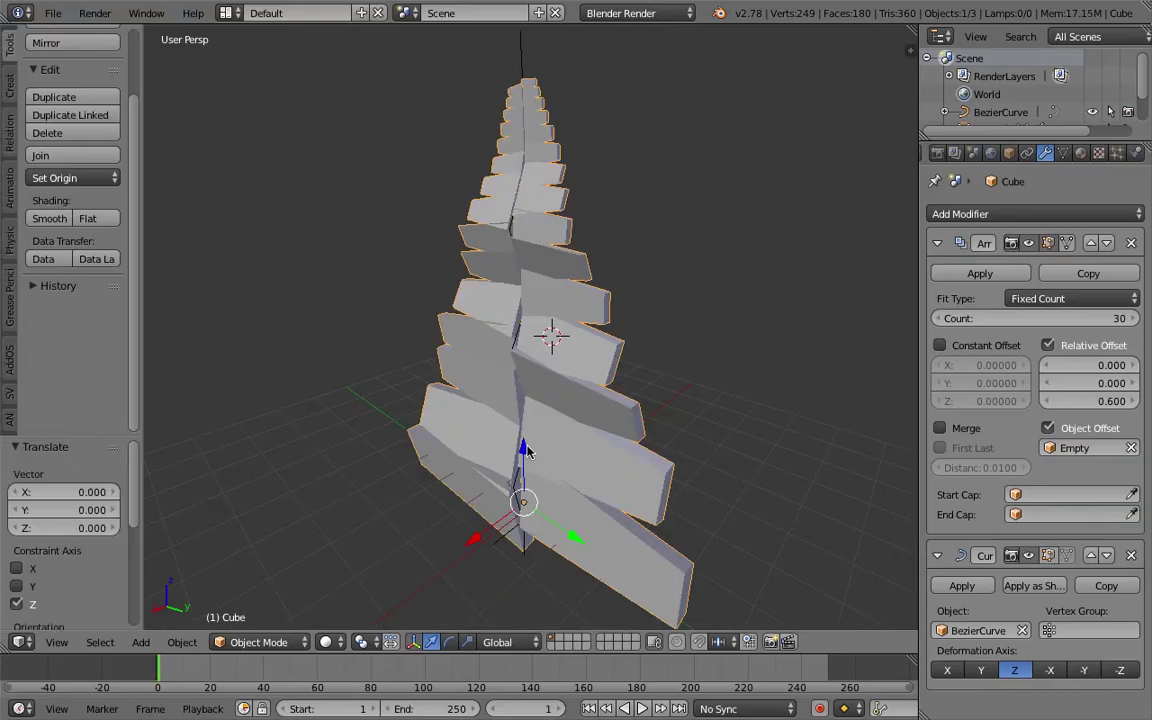
Return to Blender, check the frond from several angles and save the file over its existing version
middle_click_drag(527, 452, 572, 350)
mouse_move(507, 424)
middle_mouse_down()
mouse_move(496, 429)
mouse_move(555, 404)
mouse_move(548, 364)
mouse_move(530, 414)
mouse_move(471, 469)
middle_mouse_up()
scroll(548, 364, "down", 2)
scroll(530, 414, "up", 2)
key("ctrl+s")
left_click(528, 414)
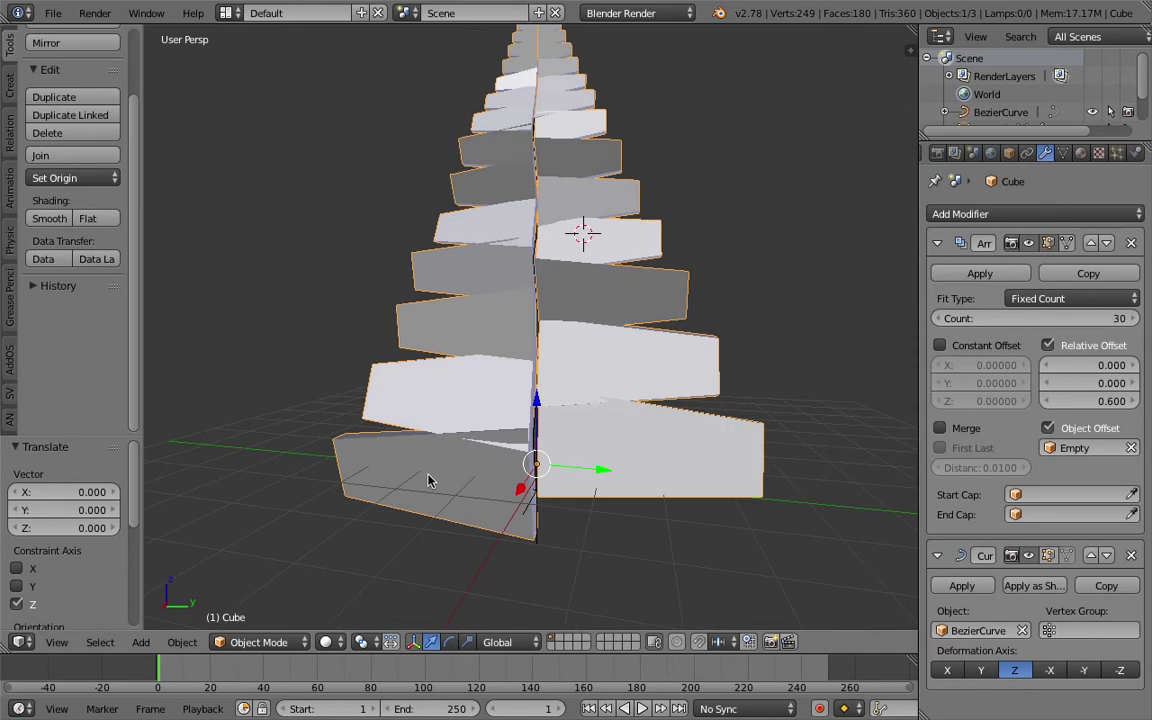
key("ctrl+Tab")
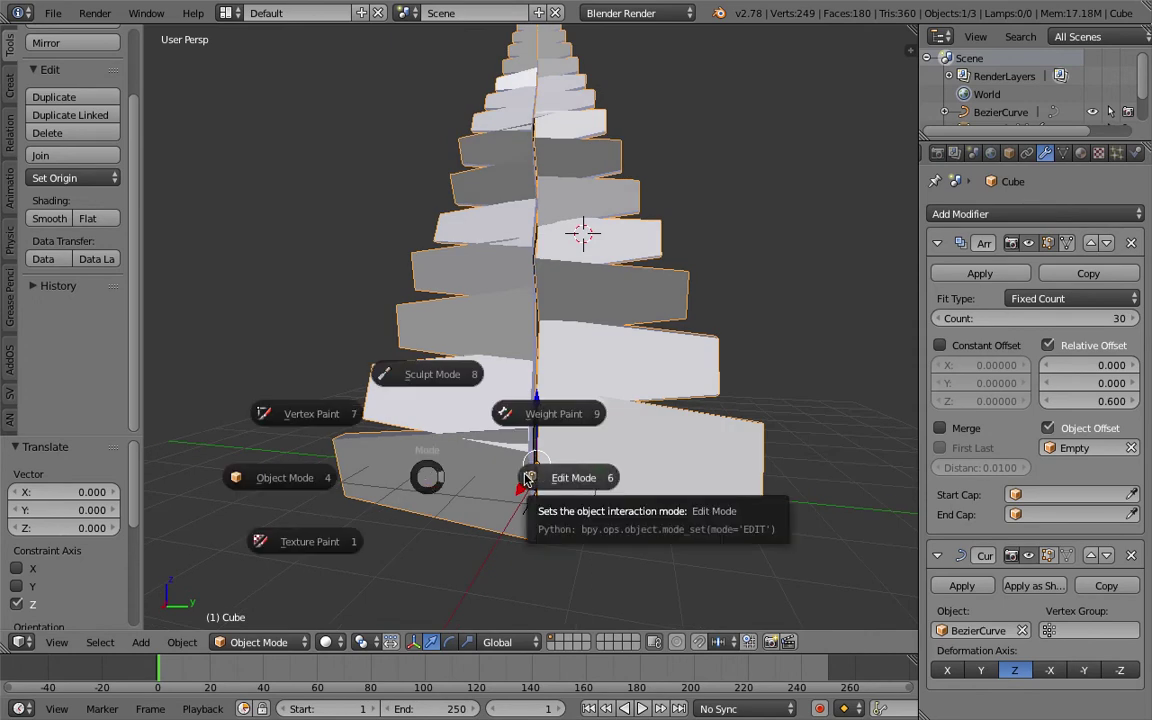
left_click(298, 350)
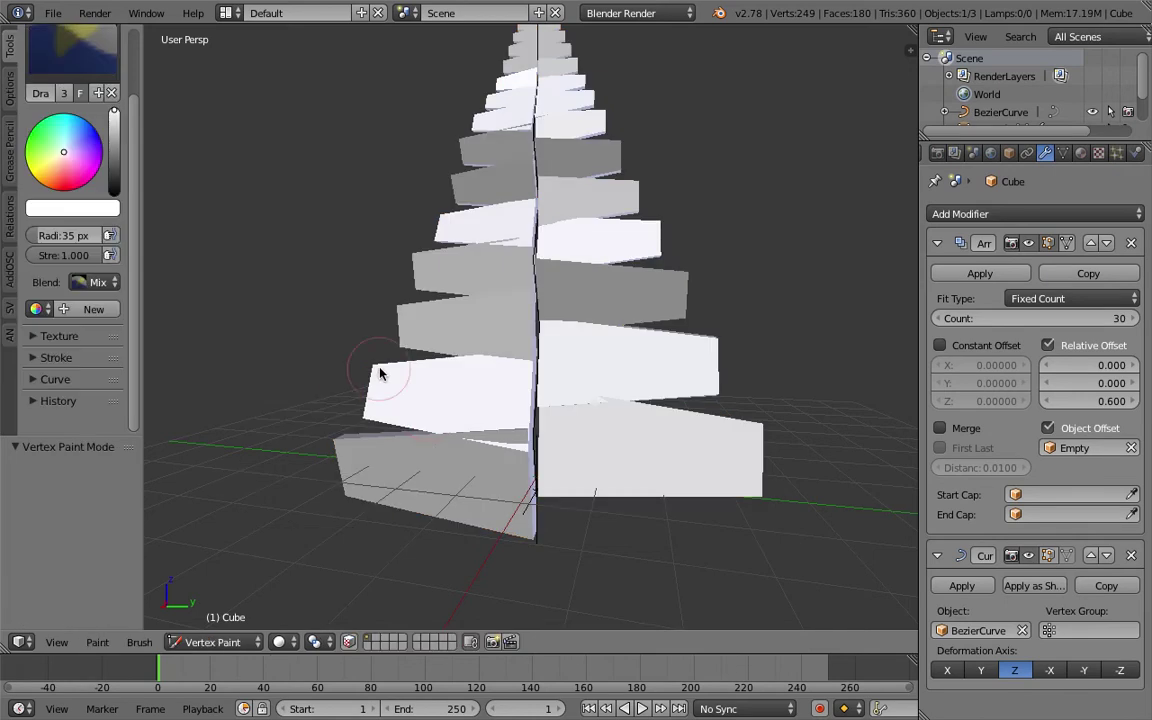
key("ctrl+Tab")
left_click(292, 414)
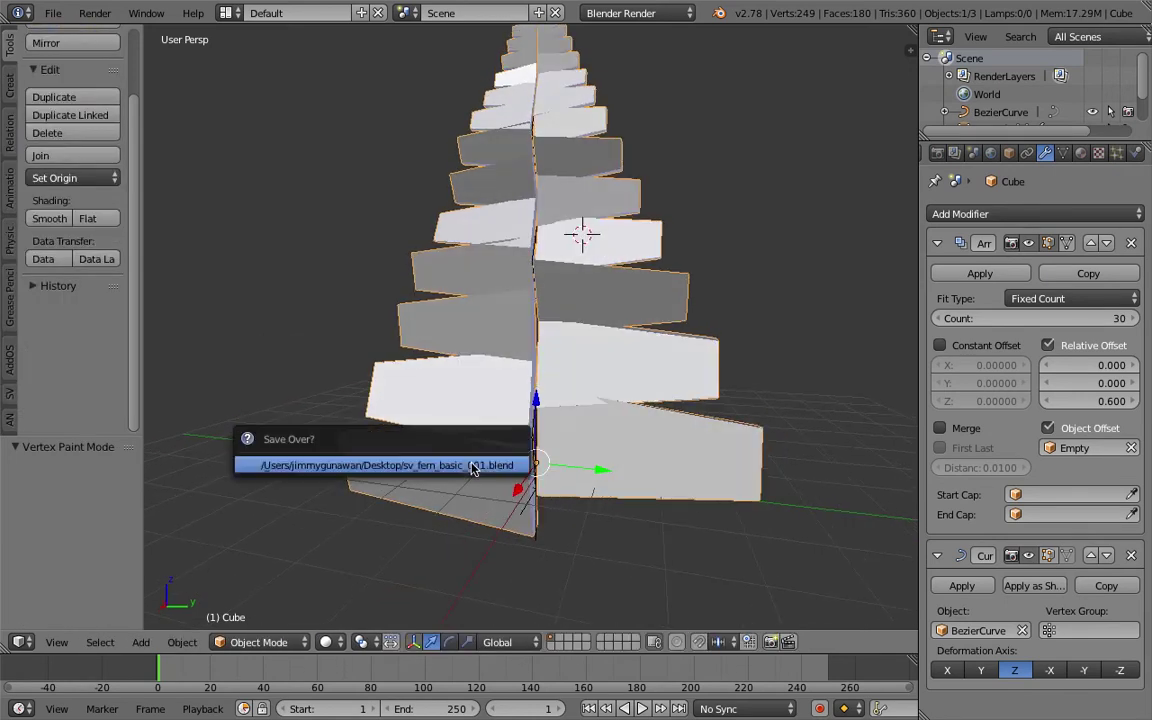
key("shift+a")
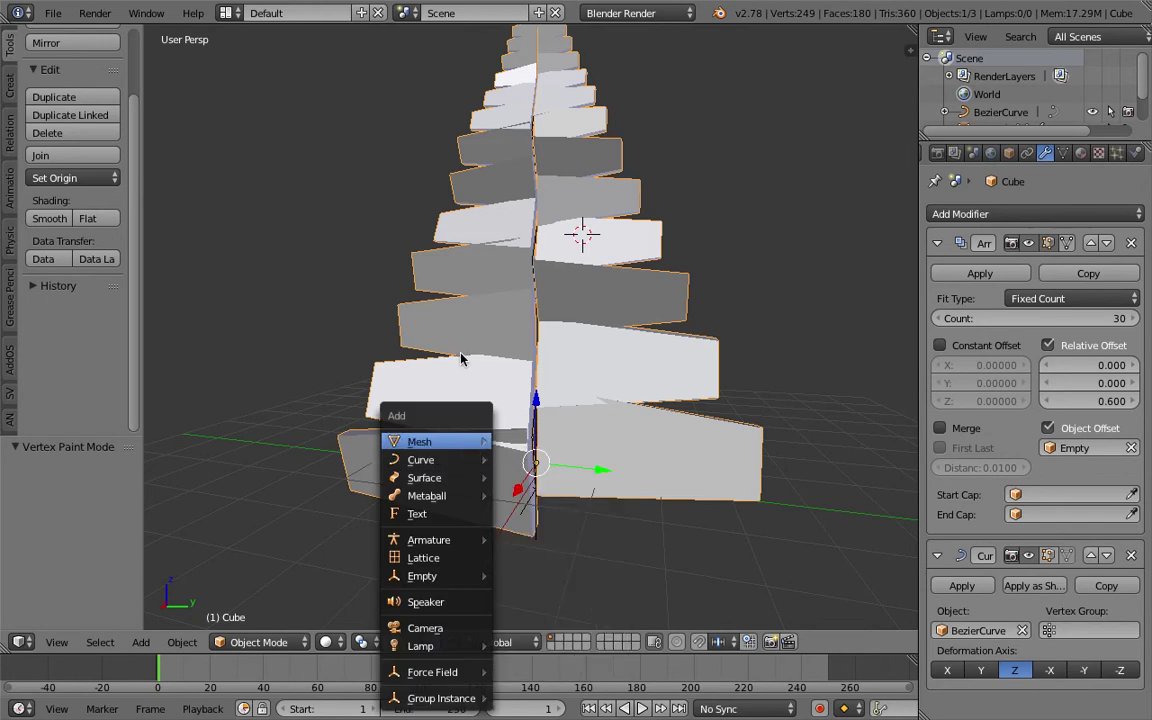
key("Escape")
Select all vertices of the leaf mesh in Edit Mode and merge them at center
key("ctrl+Tab")
left_click(592, 432)
key("a")
key("a")
middle_click_drag(612, 476, 529, 473)
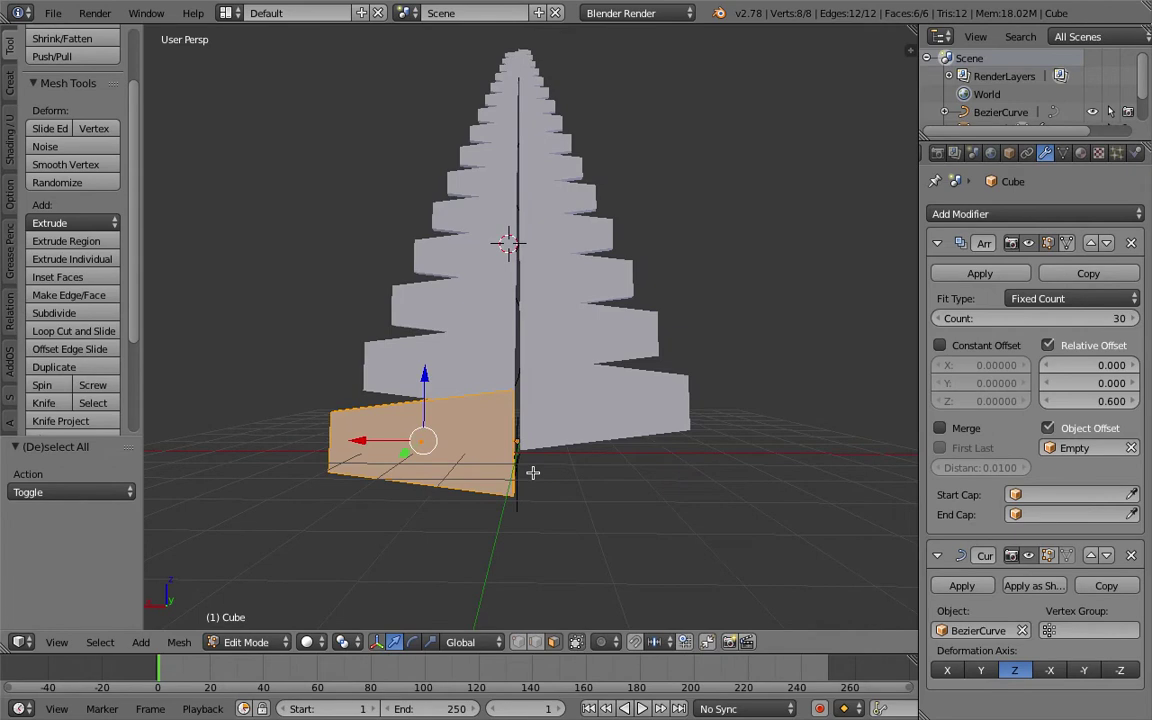
key("space")
type("merge")
key("Return")
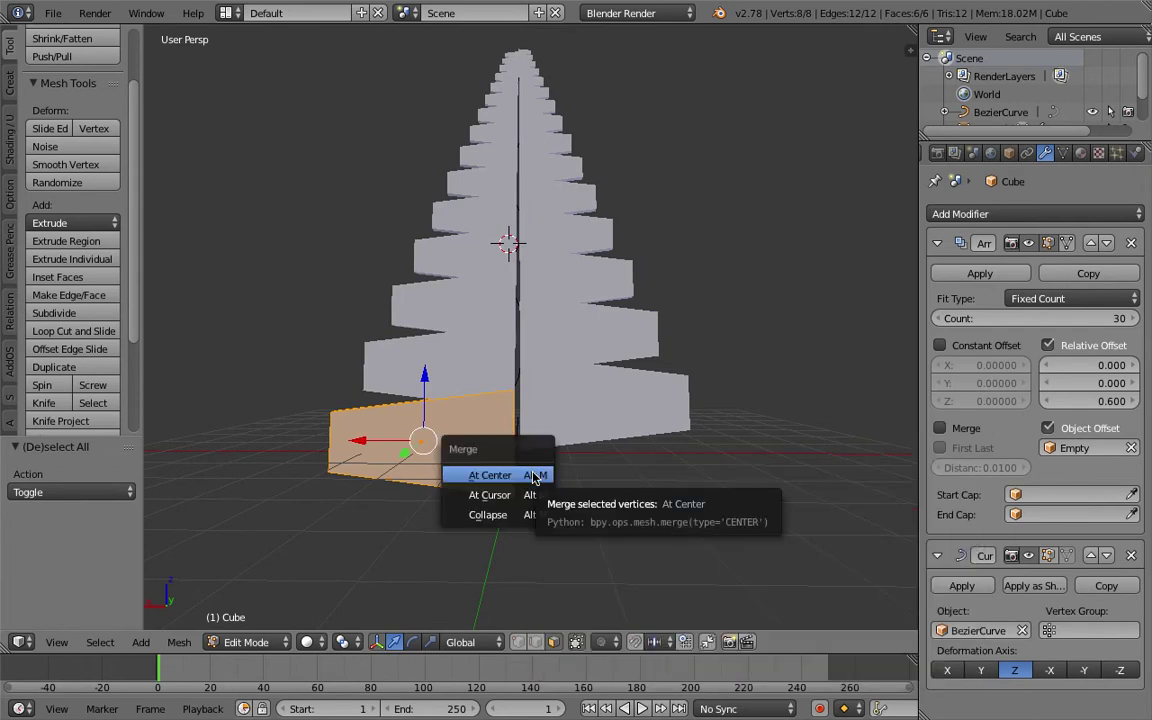
left_click(533, 476)
Move the merged vertex onto the base of the curve
middle_click_drag(519, 446, 555, 442)
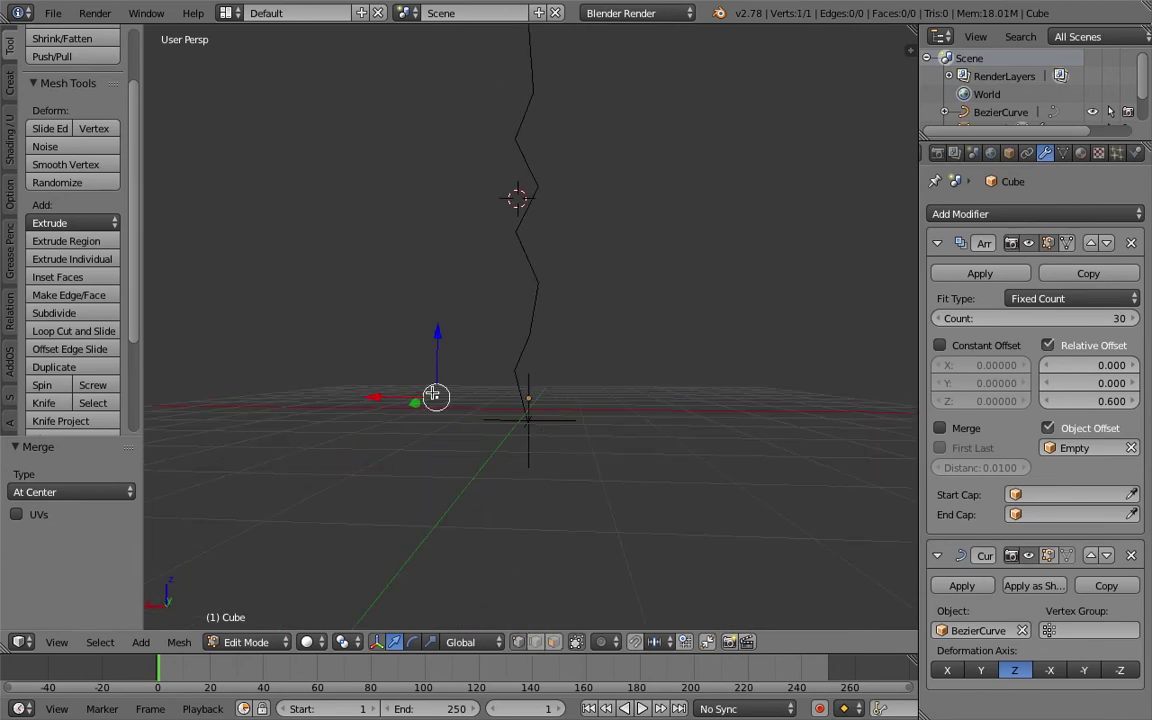
middle_click_drag(432, 393, 453, 440)
key("g")
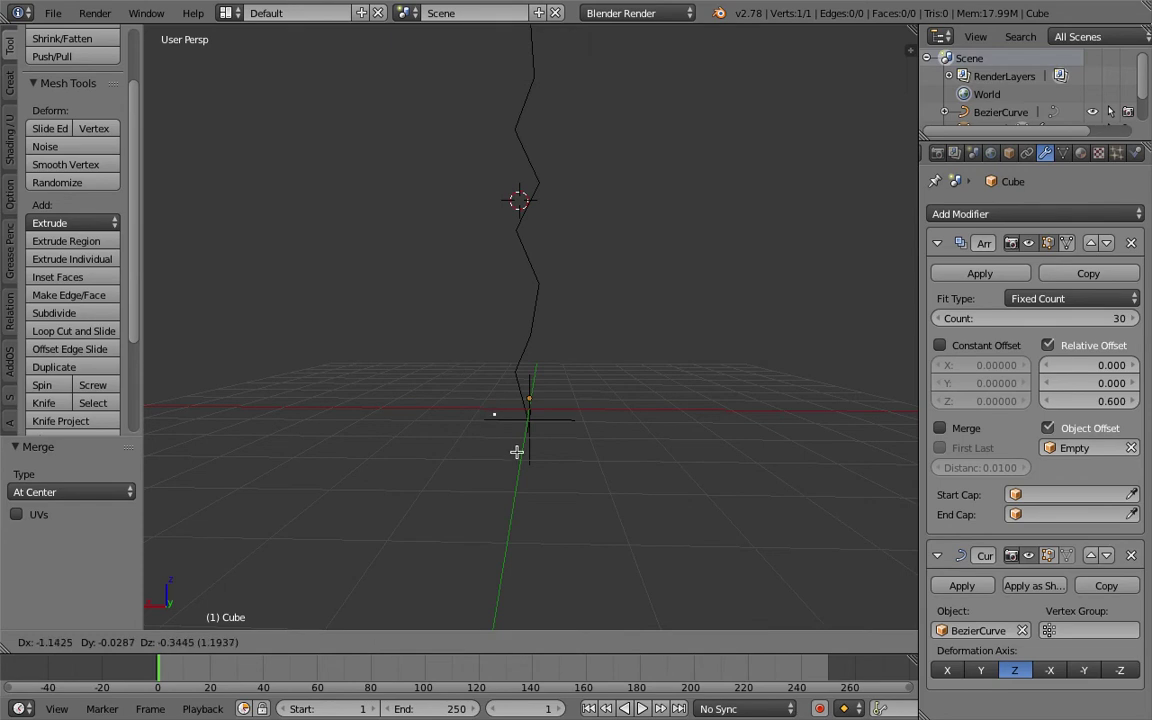
left_click(549, 446)
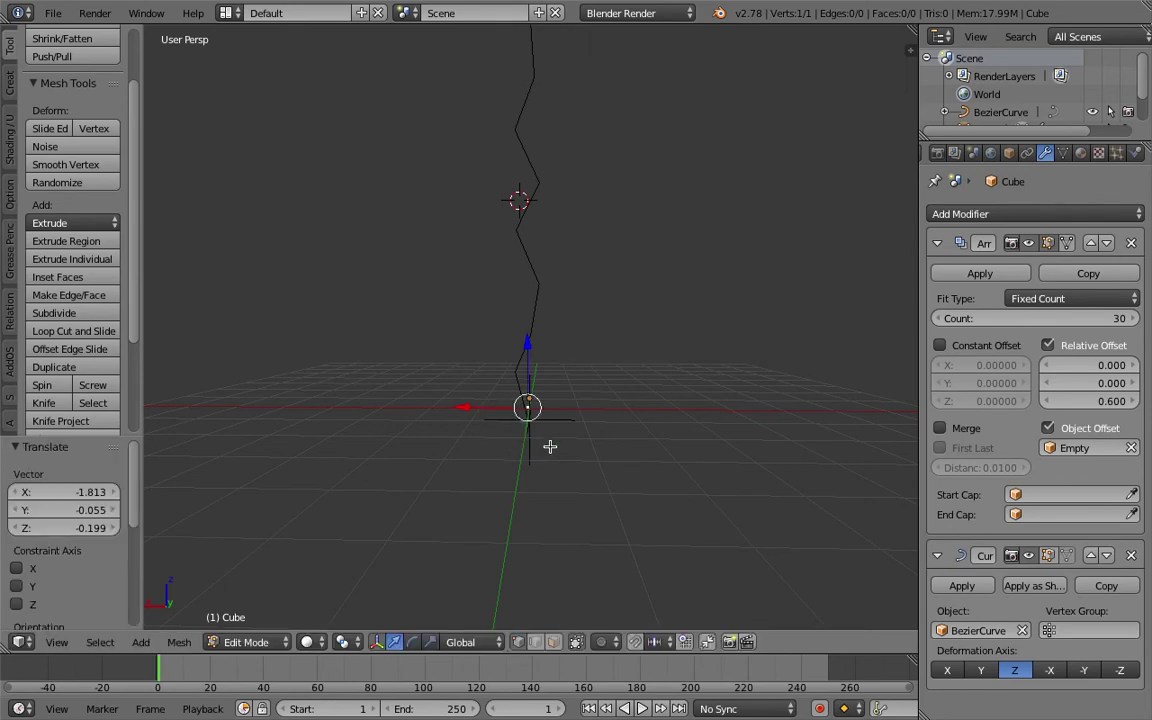
Extrude the vertex about 1.9 units along the X axis as a leaf line and return to Object Mode
key("e")
key("x")
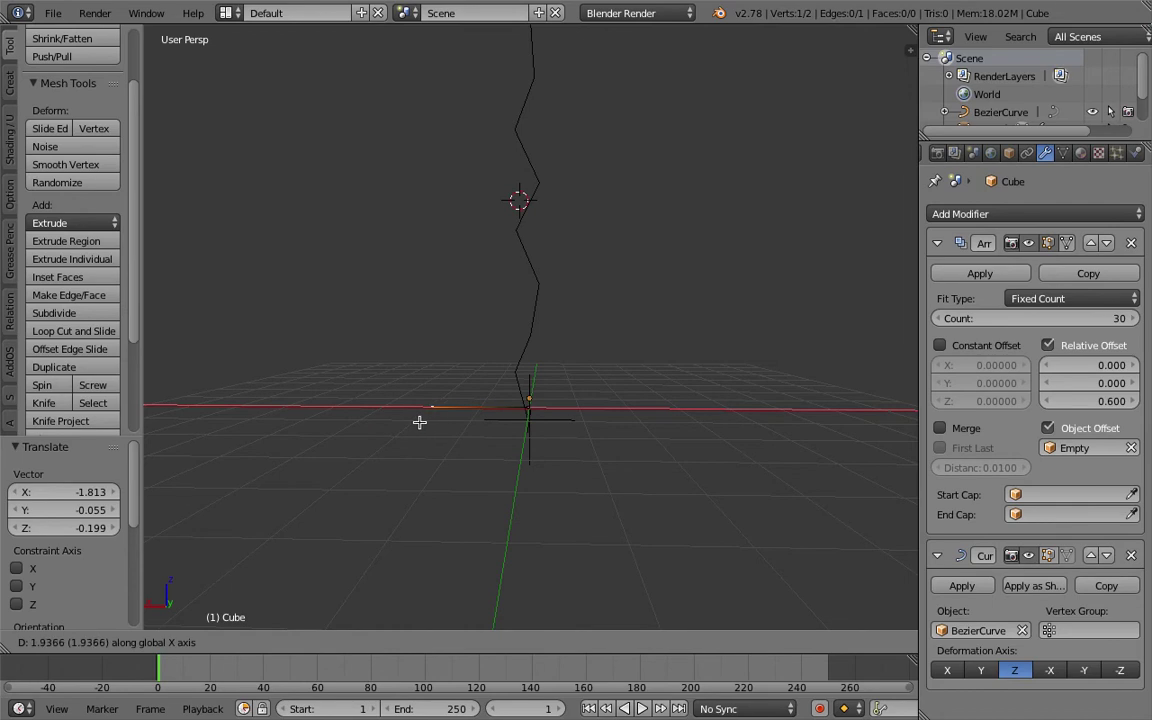
left_click(416, 422)
middle_click_drag(515, 368, 560, 398)
key("Tab")
left_click(440, 399)
Move the Empty up about 0.88 along the Z axis to spread the arrayed lines up the curve
right_click(545, 410)
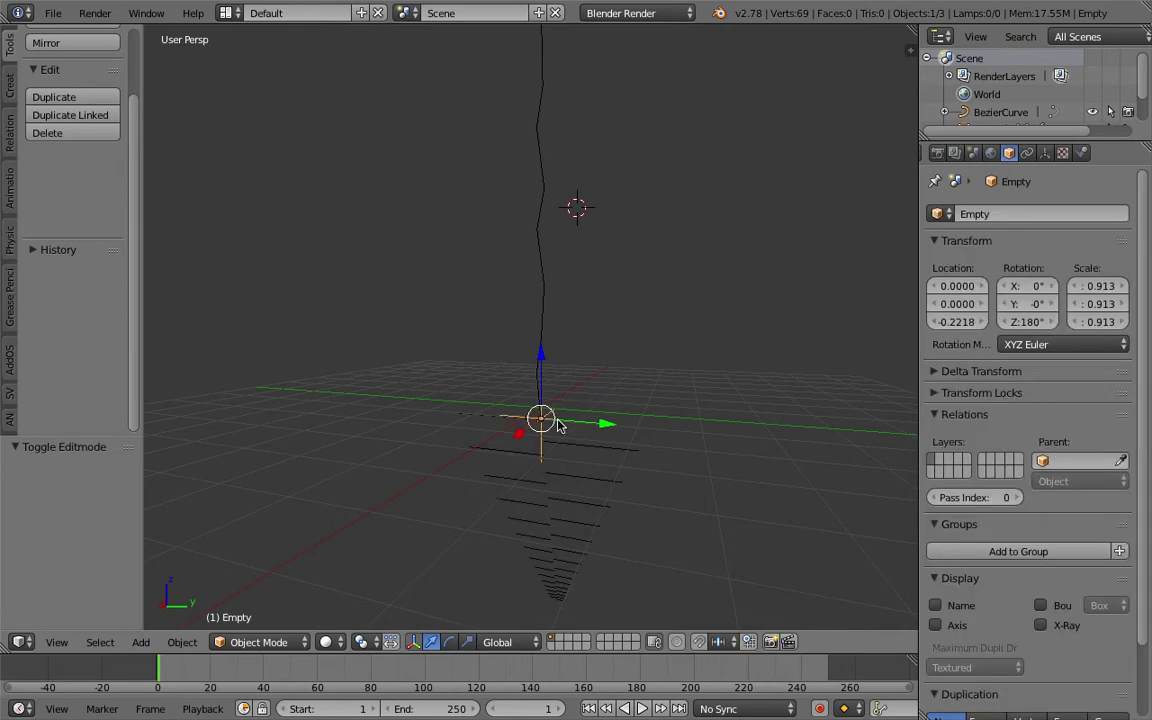
left_click_drag(545, 372, 549, 316)
middle_click_drag(559, 338, 561, 375, "shift")
scroll(566, 383, "up", 3)
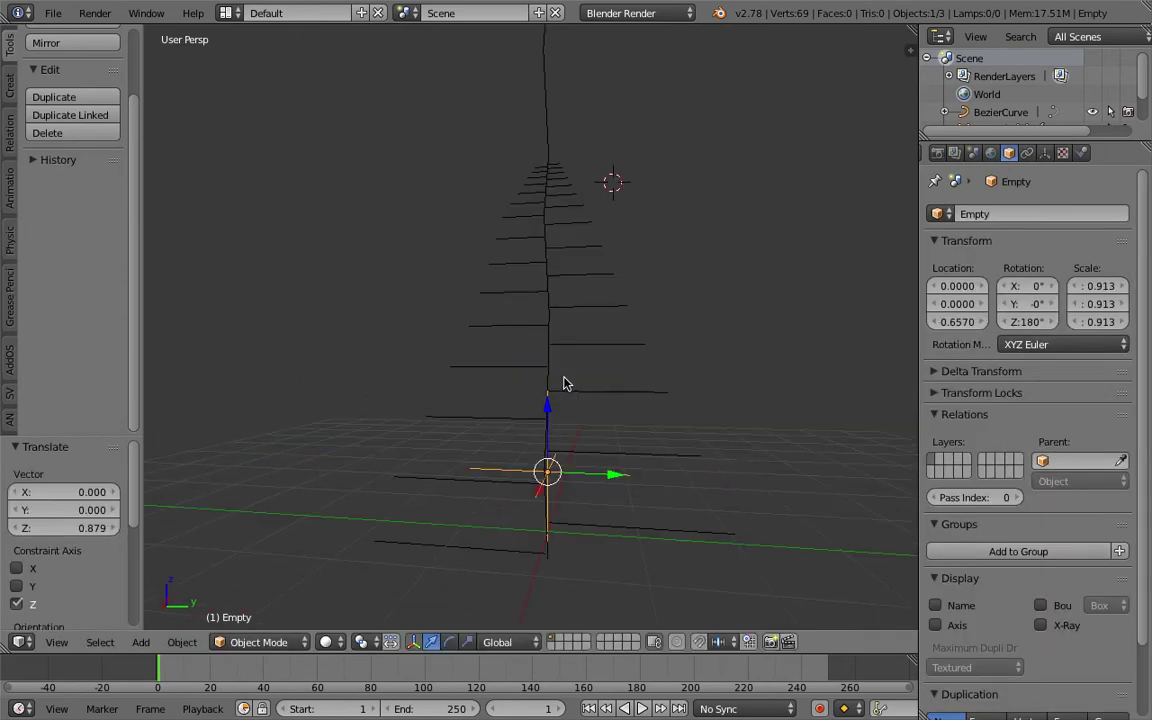
middle_click_drag(576, 487, 531, 446)
right_click(545, 470)
right_click(577, 423)
key("g")
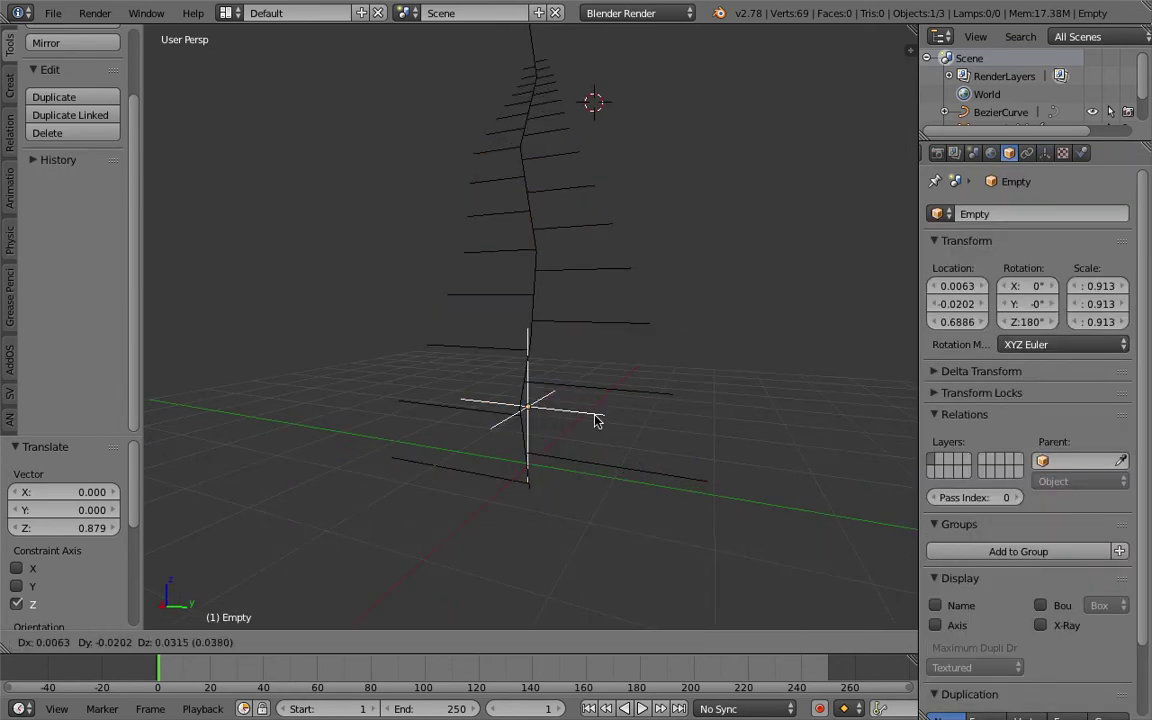
right_click(601, 421)
In Edit Mode, select the whole leaf line and move it about -0.034 in X and 0.055 in Y from the top view
middle_click_drag(609, 332, 603, 341)
right_click(603, 341)
middle_click_drag(684, 375, 490, 445)
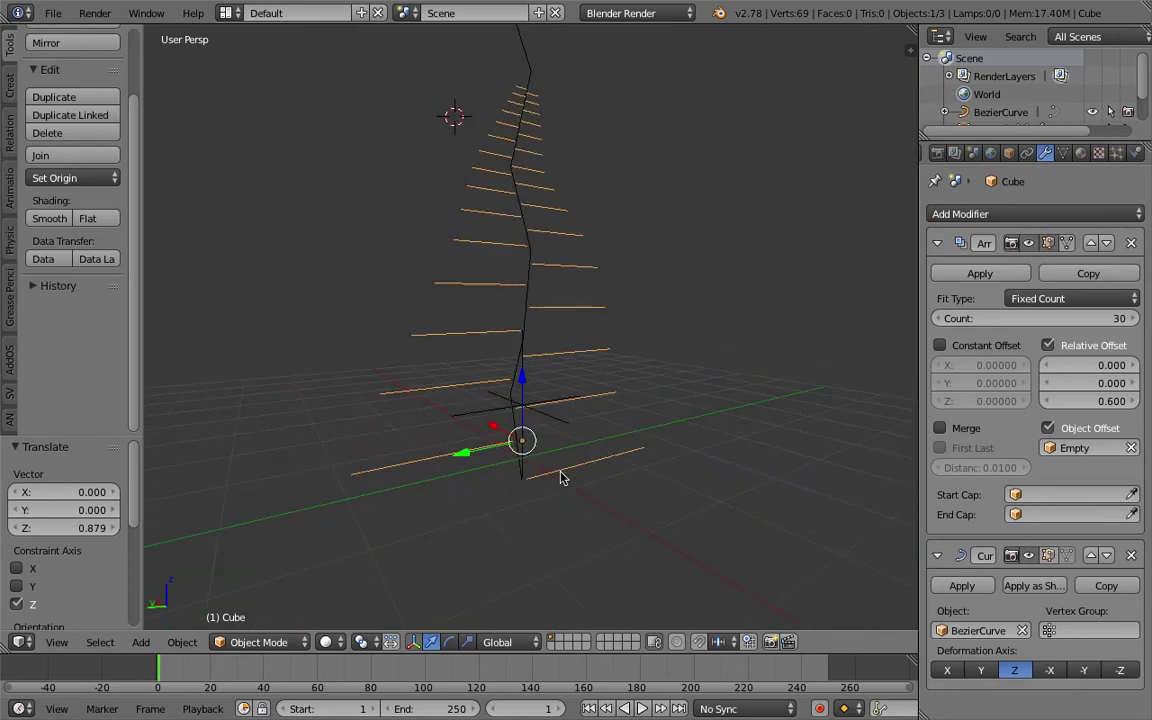
key("Tab")
left_click(650, 468)
key("a")
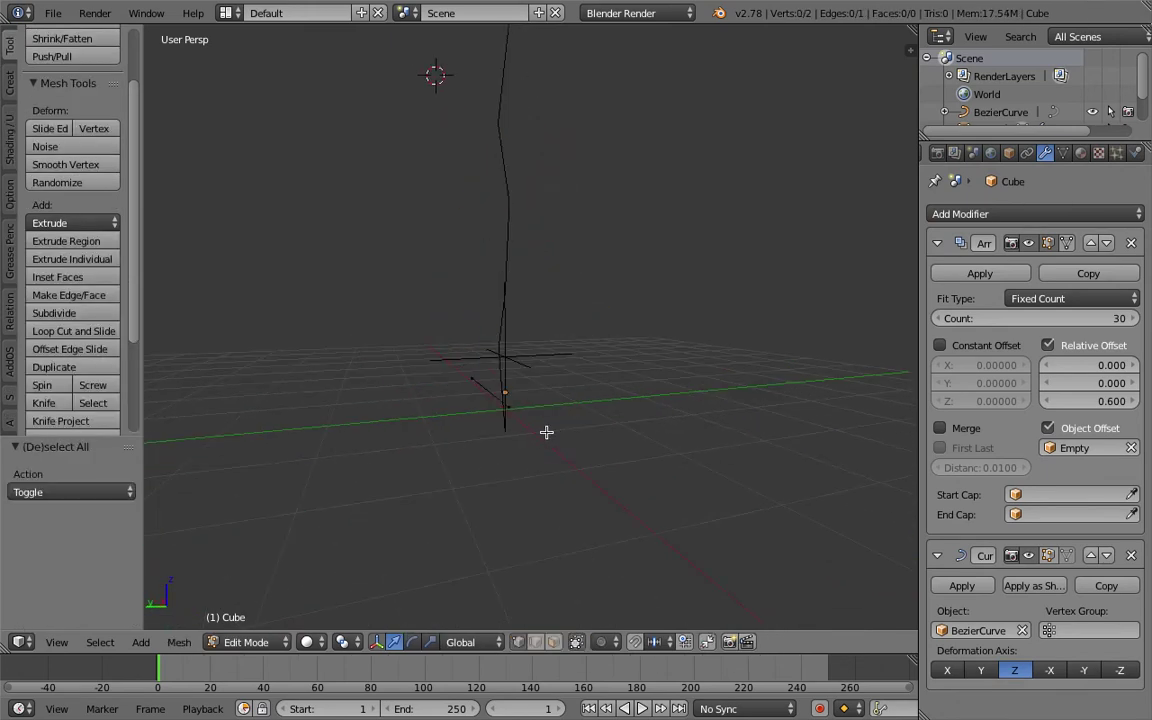
key("a")
middle_click_drag(447, 445, 307, 605)
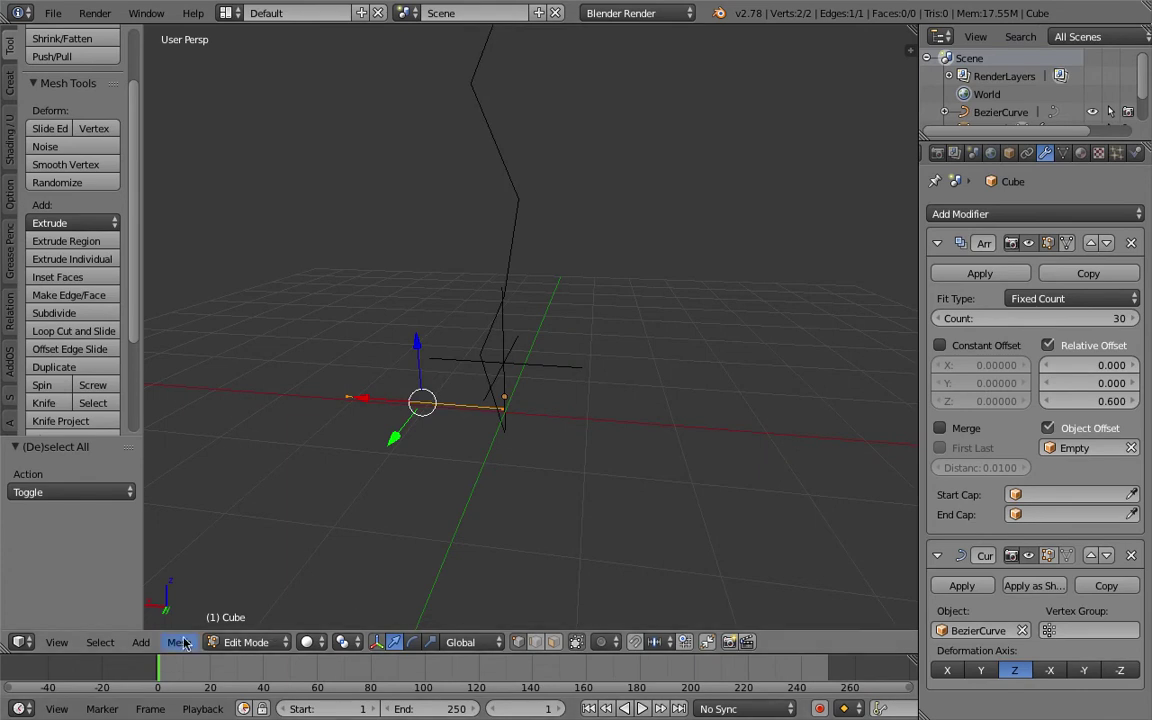
left_click(68, 645)
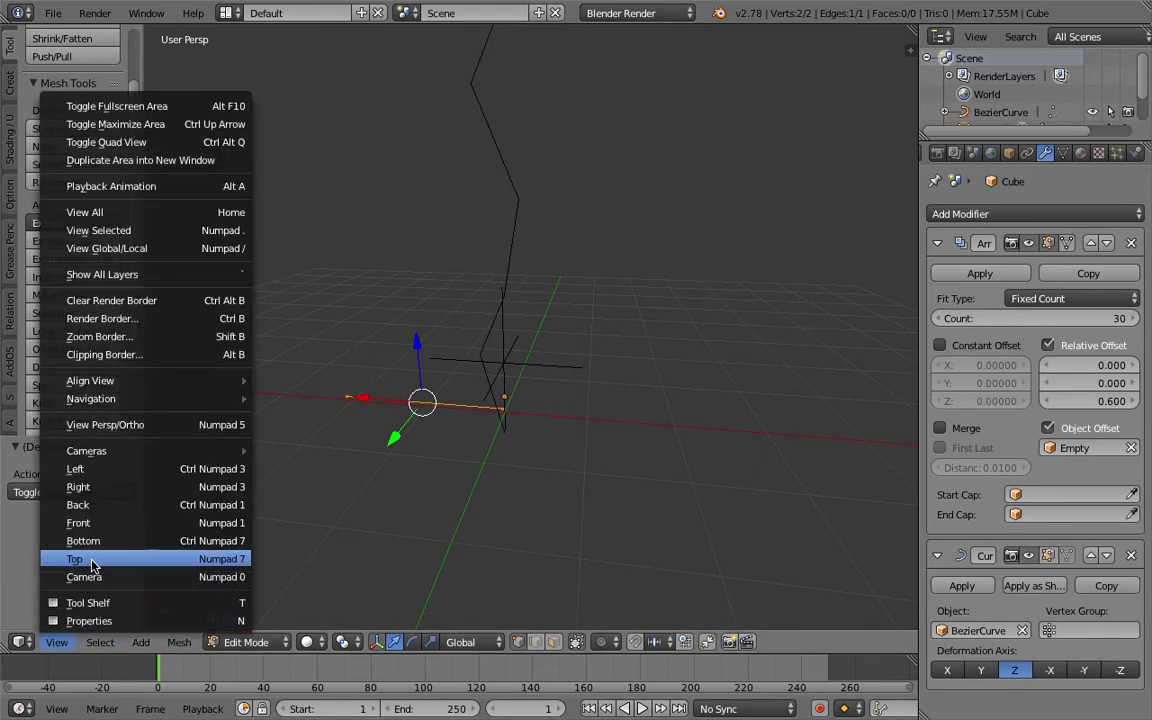
left_click(91, 566)
key("KP_Decimal")
key("g")
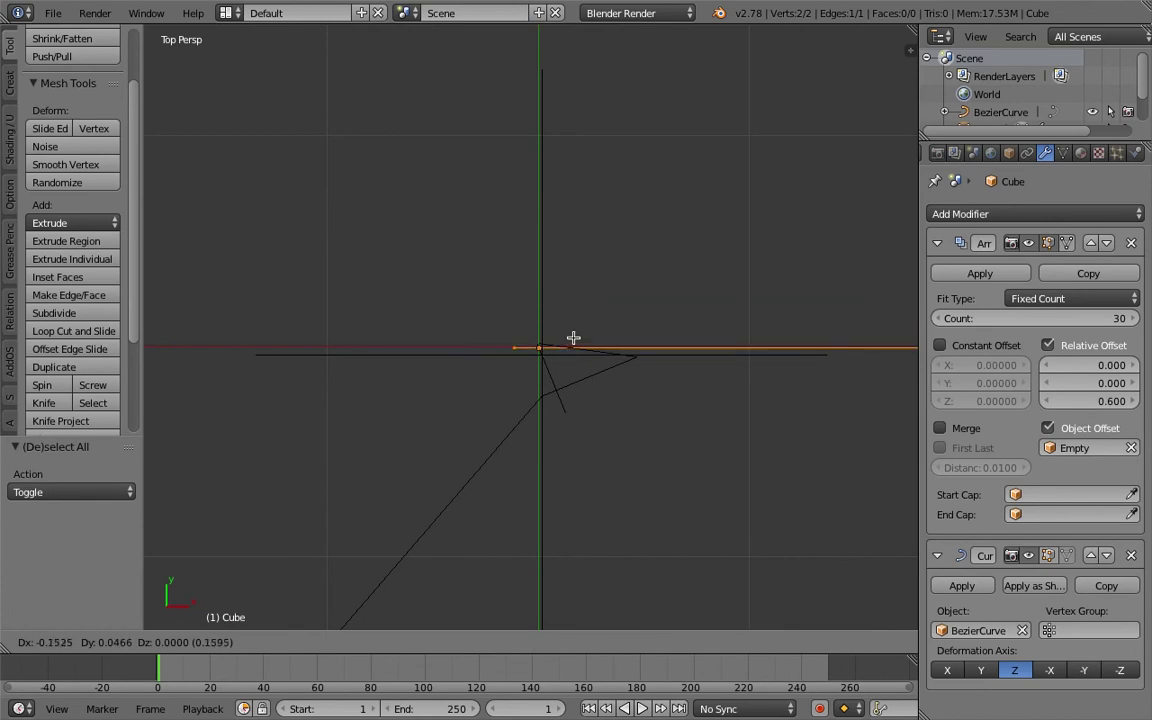
left_click(597, 337)
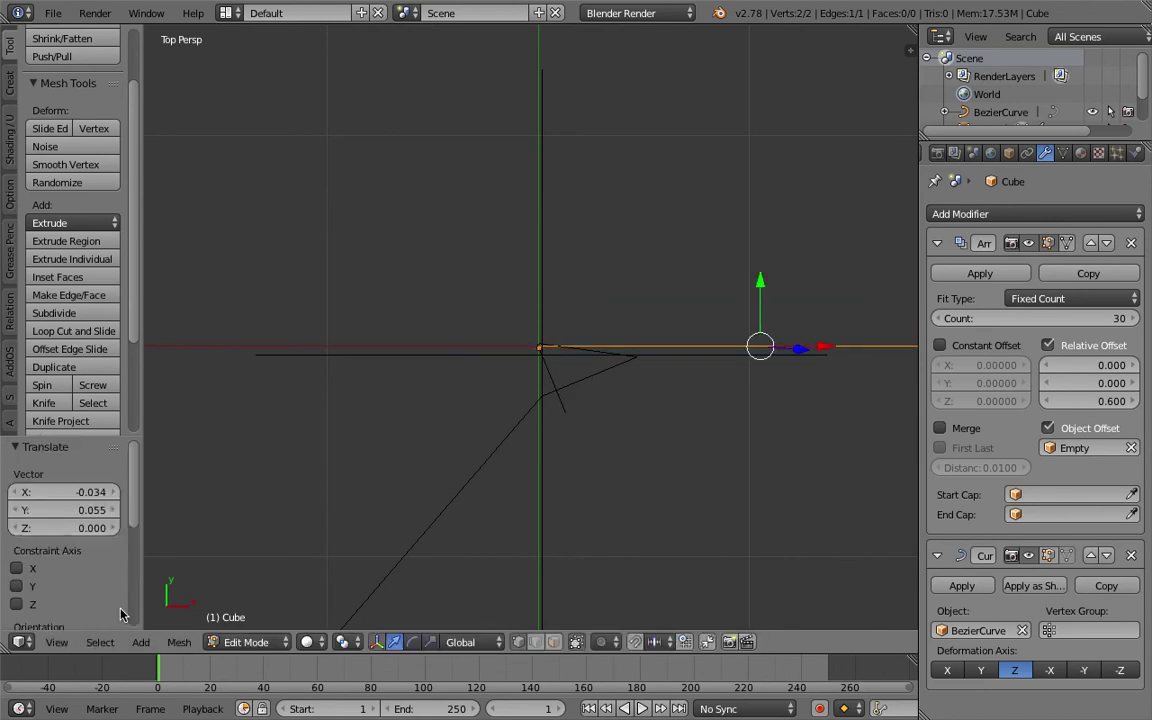
In orthographic front view, move the leaf line about -2.09 in X to the opposite side of the stem and return to Object Mode
left_click(57, 642)
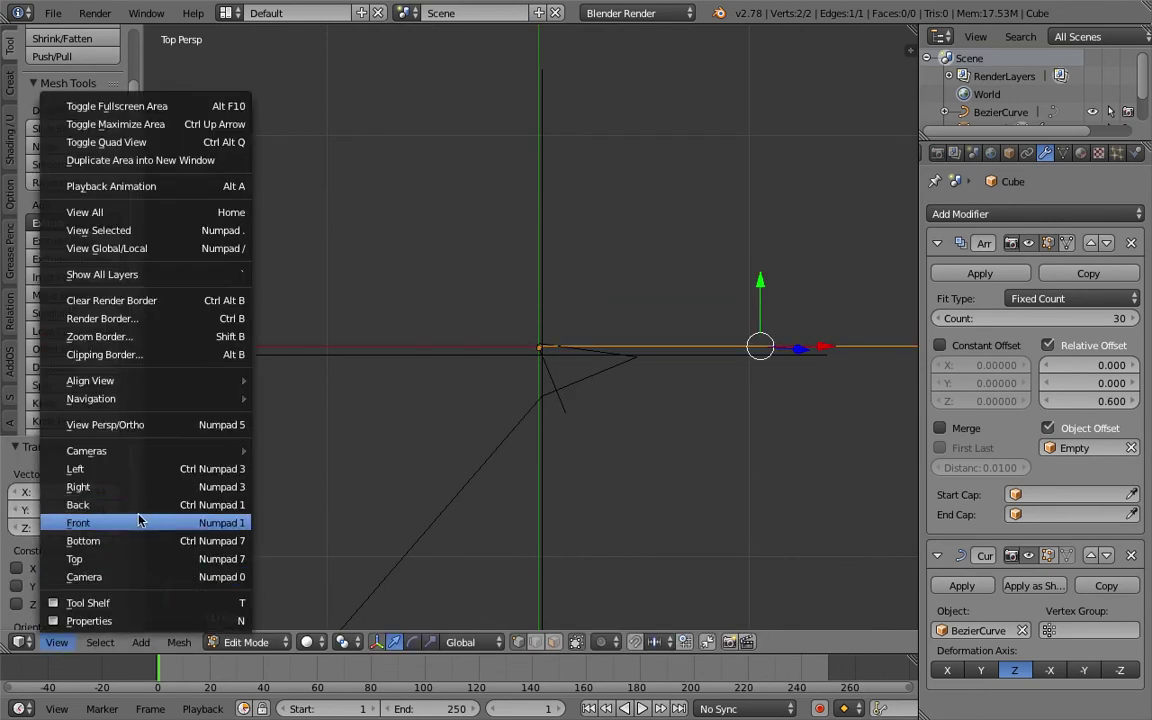
left_click(140, 522)
scroll(651, 388, "down", 5)
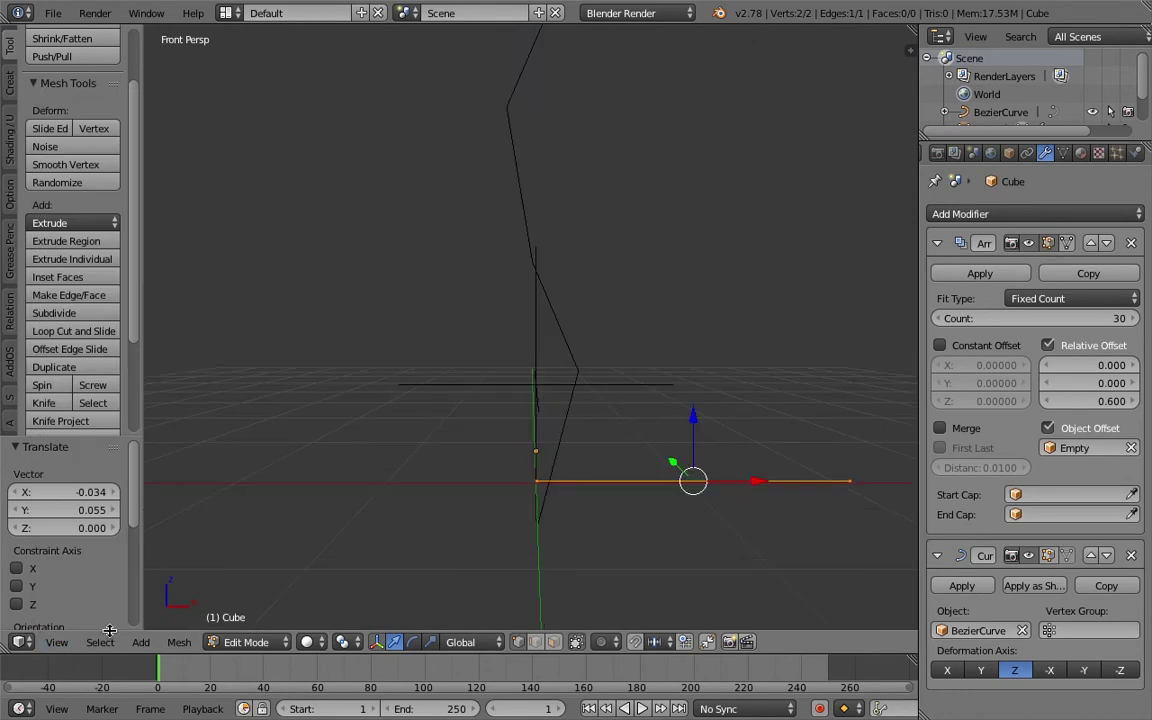
left_click(57, 642)
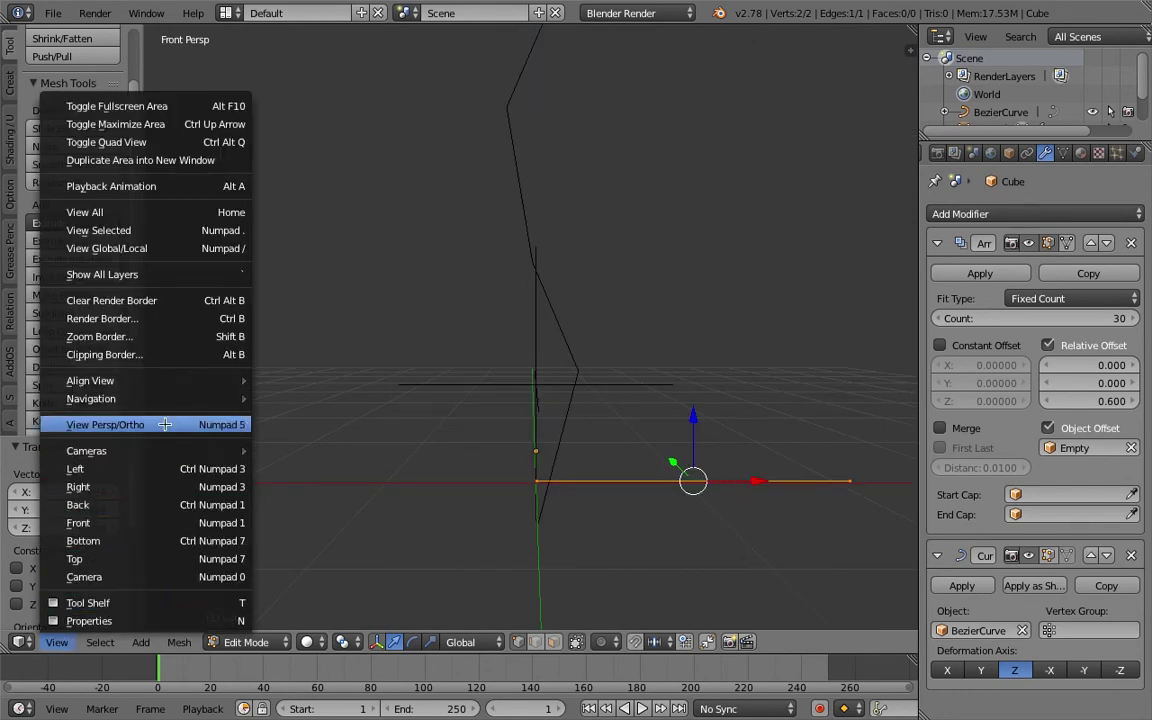
left_click(165, 424)
key("g")
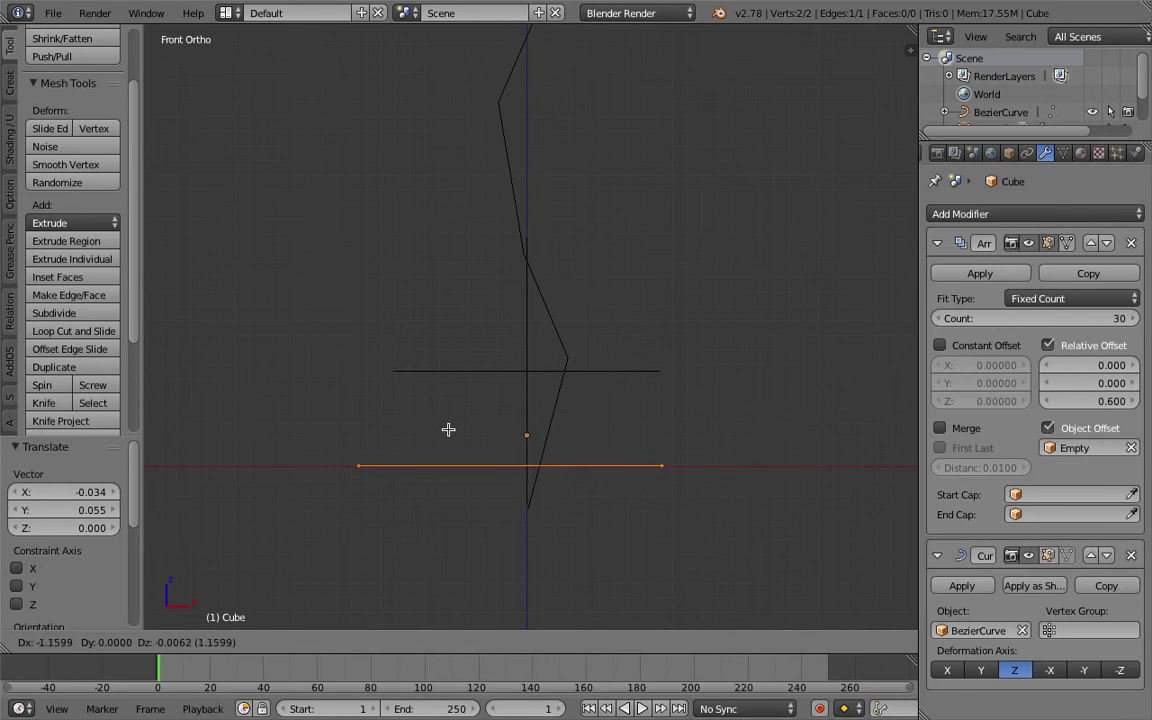
left_click(365, 424)
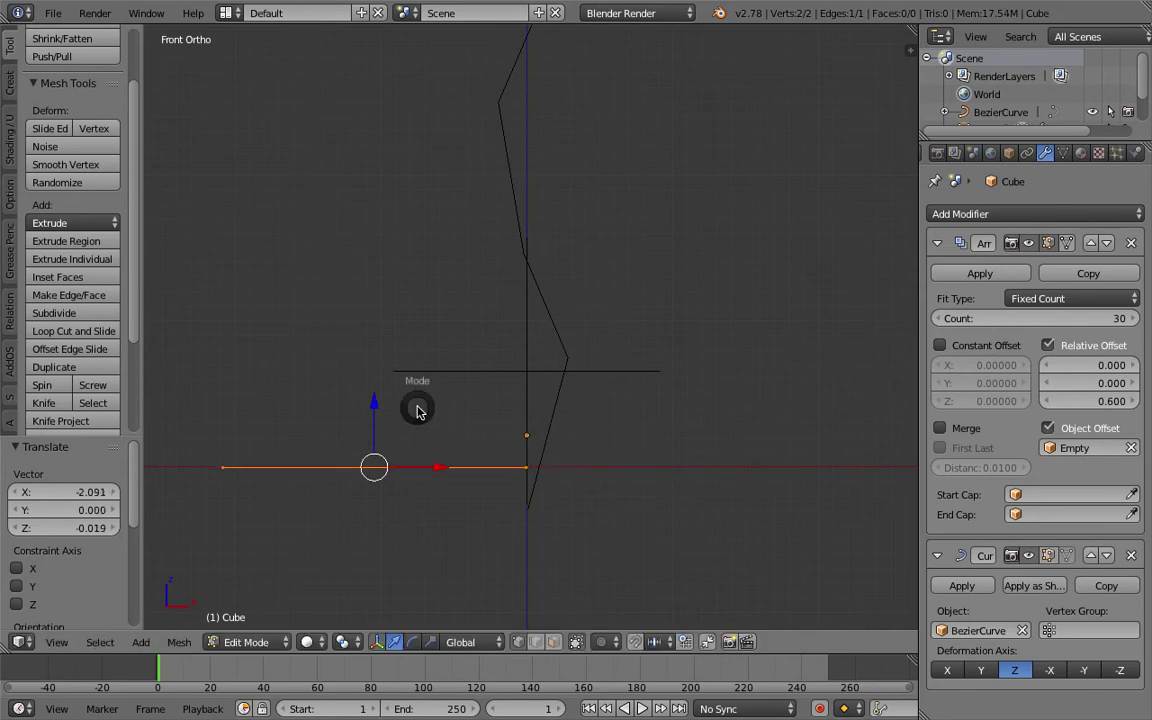
key("Tab")
Hide the BezierCurve and the Empty so only the arrayed leaf lines remain in the viewport
middle_click_drag(429, 393, 531, 444)
right_click(536, 320)
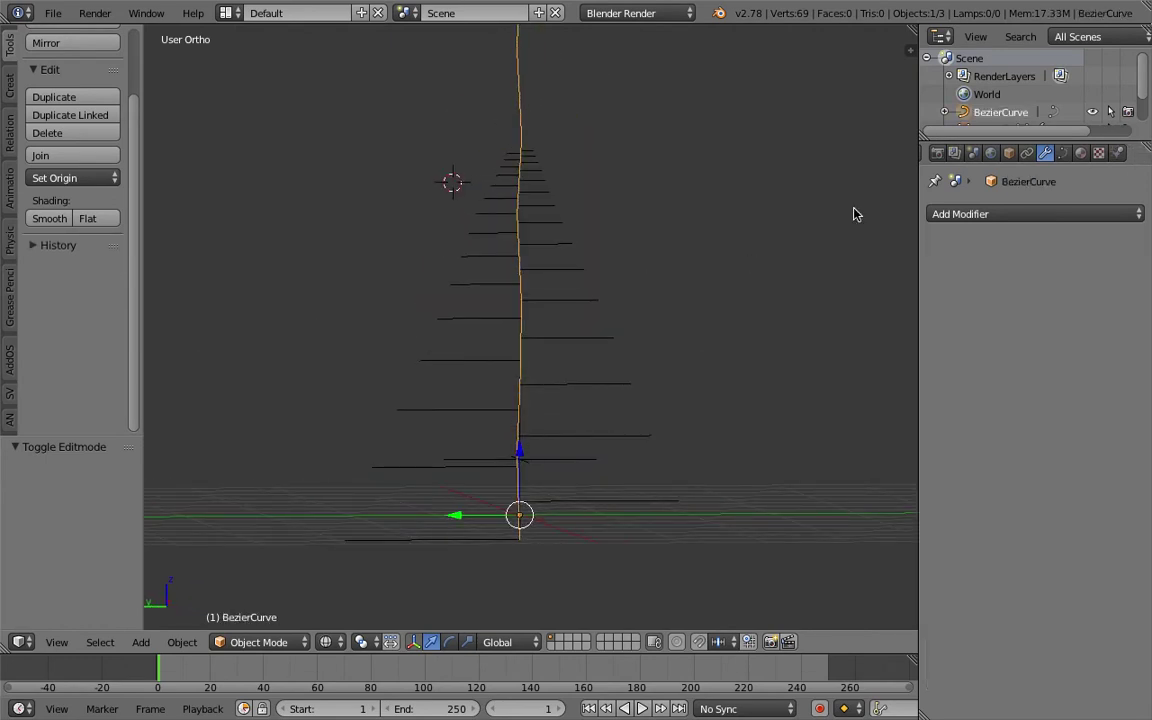
left_click_drag(1095, 141, 1095, 211)
left_click(1108, 113)
right_click(491, 537)
right_click(560, 468)
key("g")
right_click(577, 491)
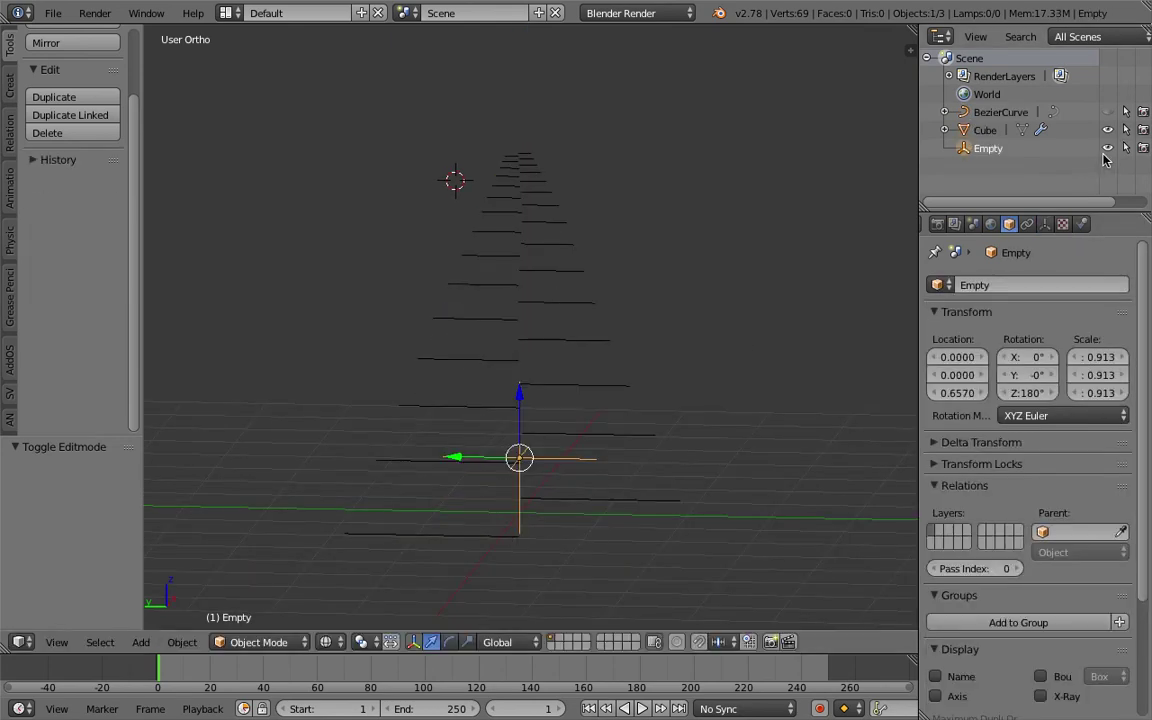
left_click(1107, 148)
Select the arrayed leaf lines object and save the file
right_click(571, 384)
middle_click_drag(704, 401, 571, 453)
key("ctrl+s")
left_click(604, 391)
key("g")
right_click(582, 411)
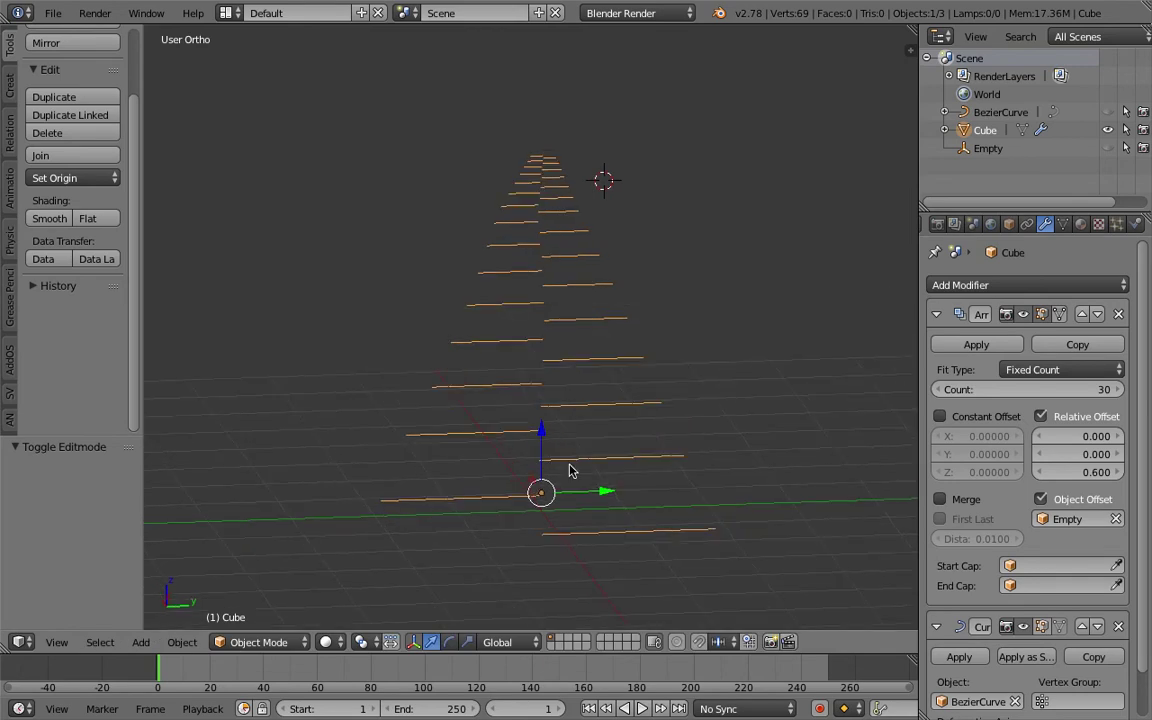
key("g")
right_click(517, 501)
key("g")
right_click(563, 496)
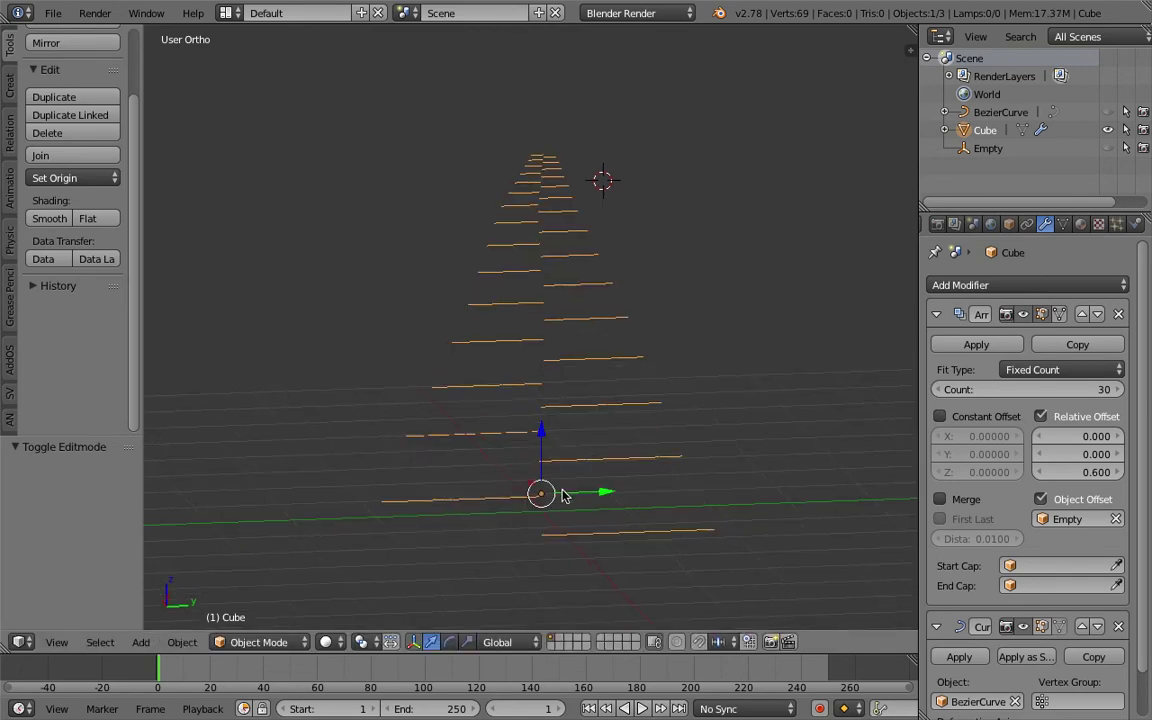
Unhide the Empty, move it about -0.044 along the Z axis, and reselect the leaf lines object
left_click(986, 148)
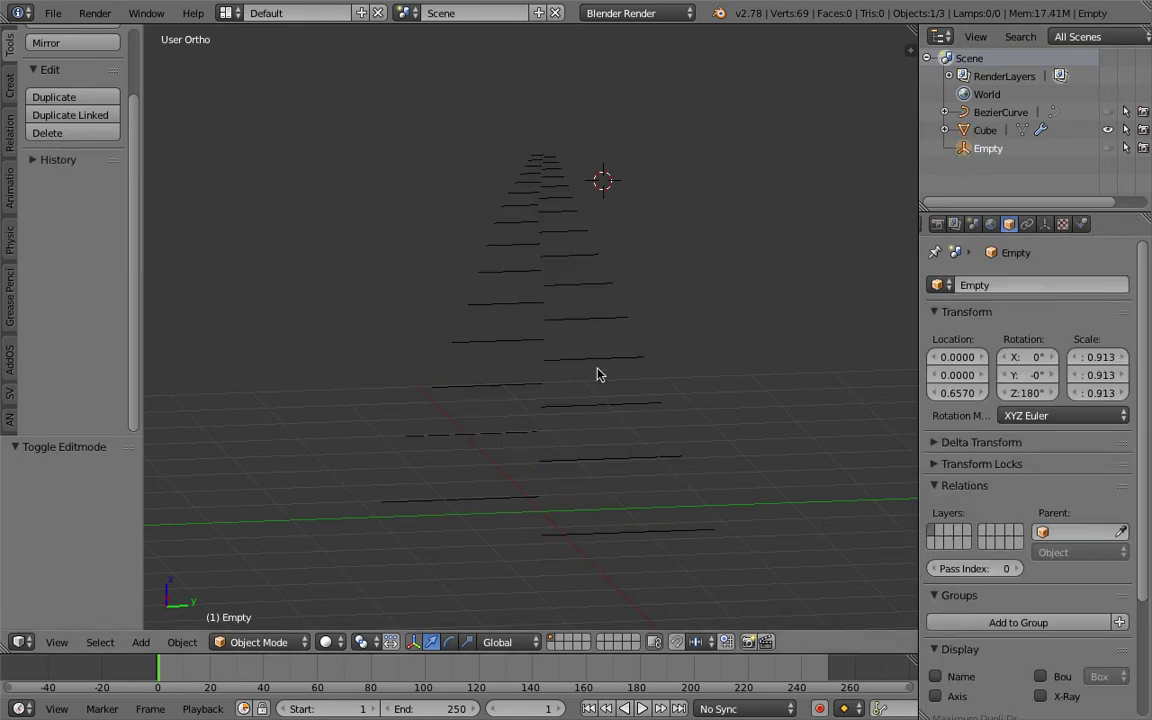
left_click(1109, 148)
middle_click_drag(712, 284, 706, 299)
left_click_drag(541, 396, 552, 406)
middle_click_drag(572, 429, 557, 393, "shift")
middle_click_drag(545, 338, 616, 318)
right_click(465, 317)
middle_click_drag(465, 317, 630, 350)
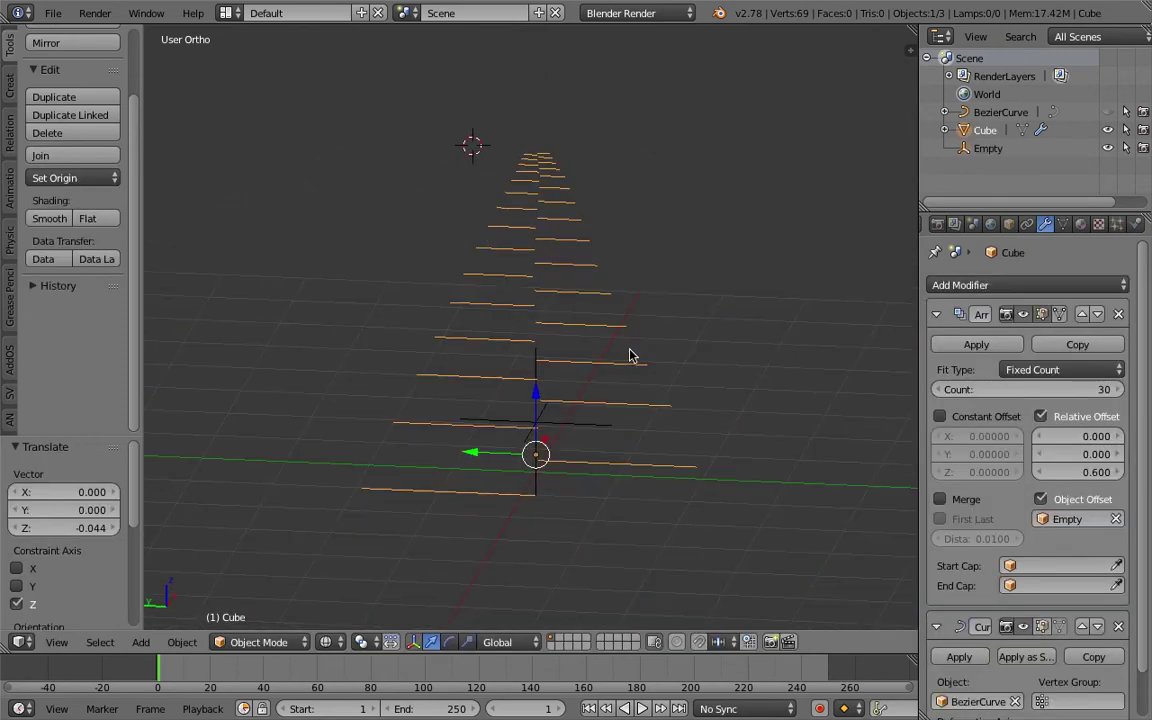
Switch to the Compositing screen layout and create a new Sverchok node tree
left_click(227, 13)
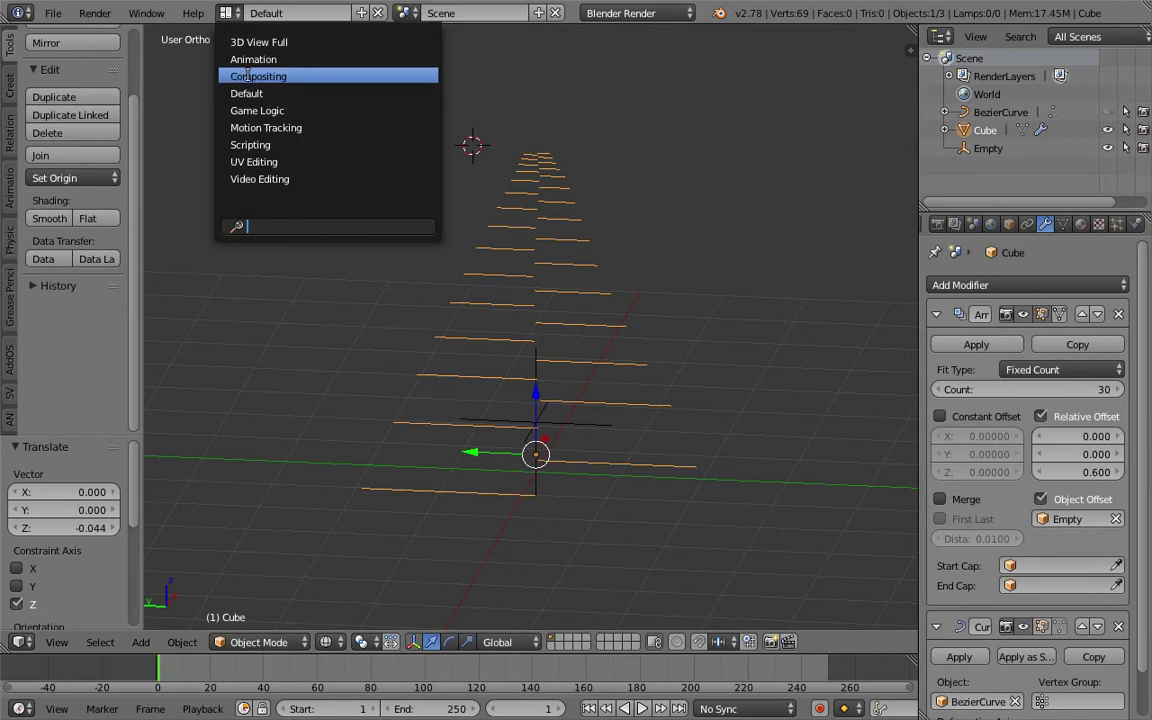
left_click(251, 78)
left_click(228, 420)
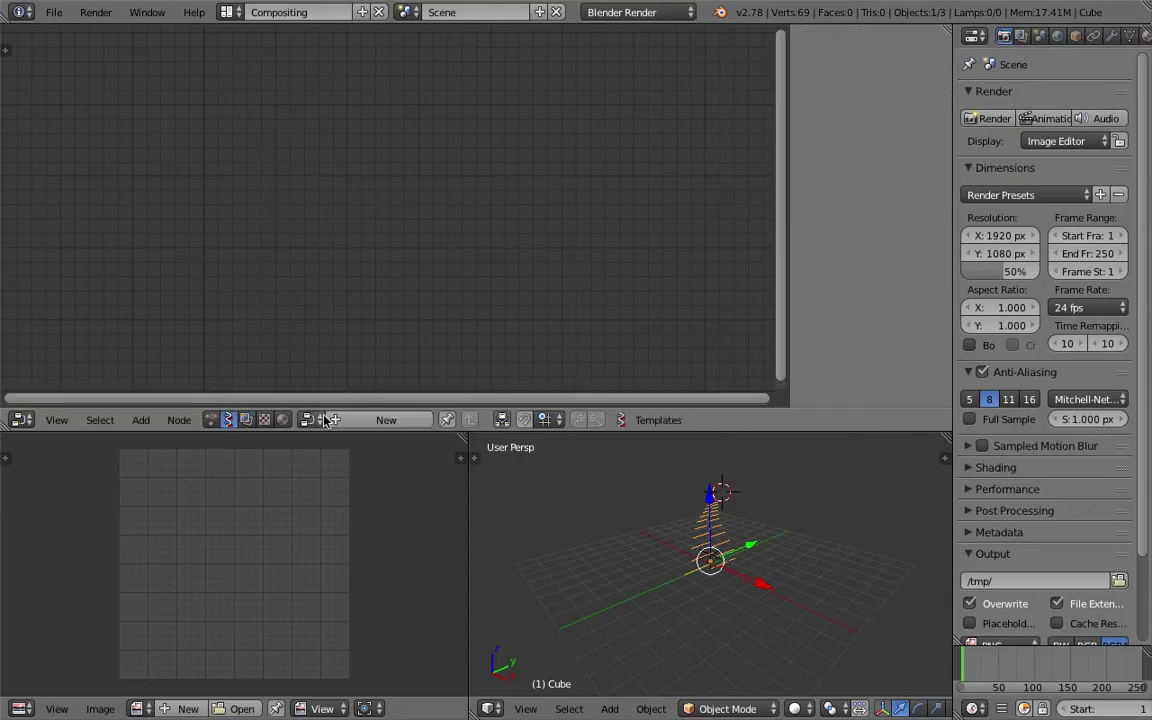
left_click(356, 418)
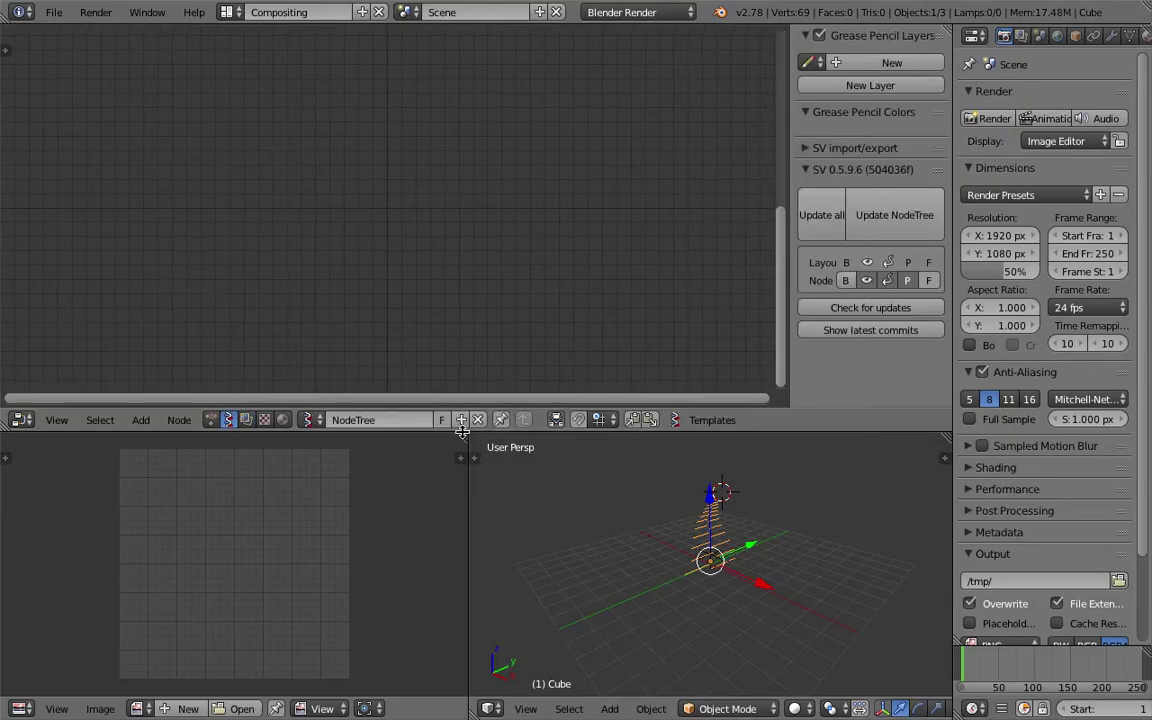
left_click_drag(371, 424, 371, 431)
Save the file with the new node tree over the existing one
middle_click_drag(613, 529, 630, 534)
scroll(698, 535, "up", 3)
middle_click_drag(725, 565, 697, 599, "shift")
key("ctrl+s")
left_click(697, 597)
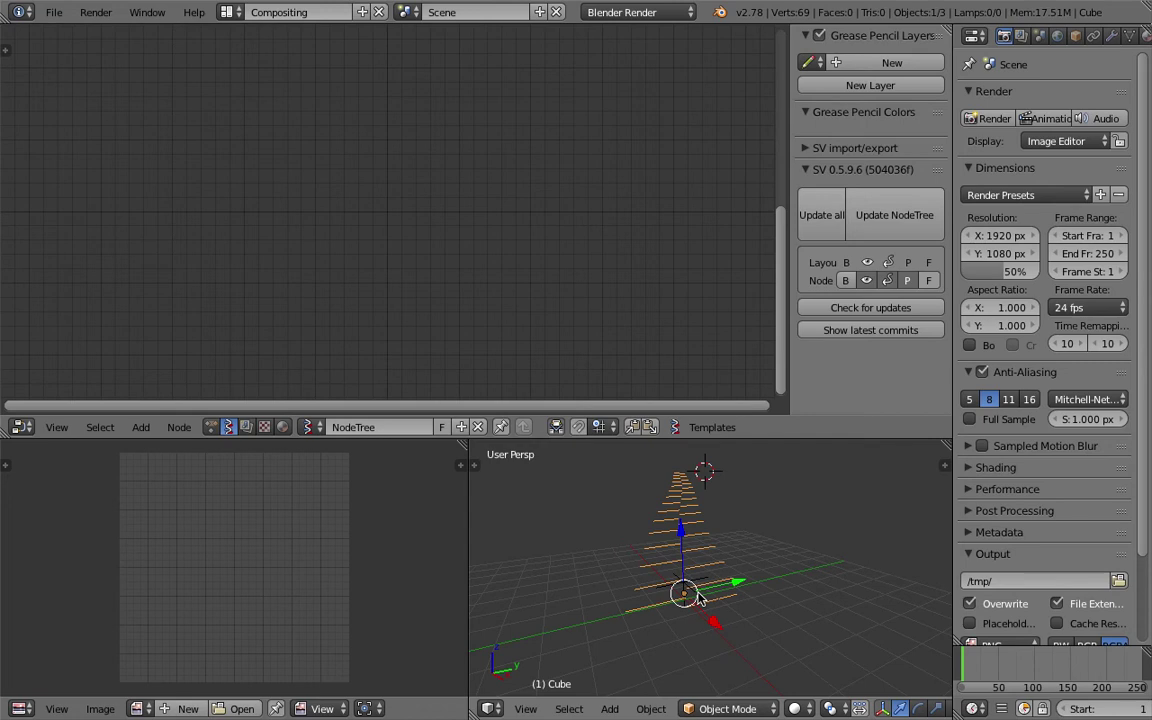
middle_click_drag(700, 597, 703, 560)
key("ctrl+s")
left_click(690, 550)
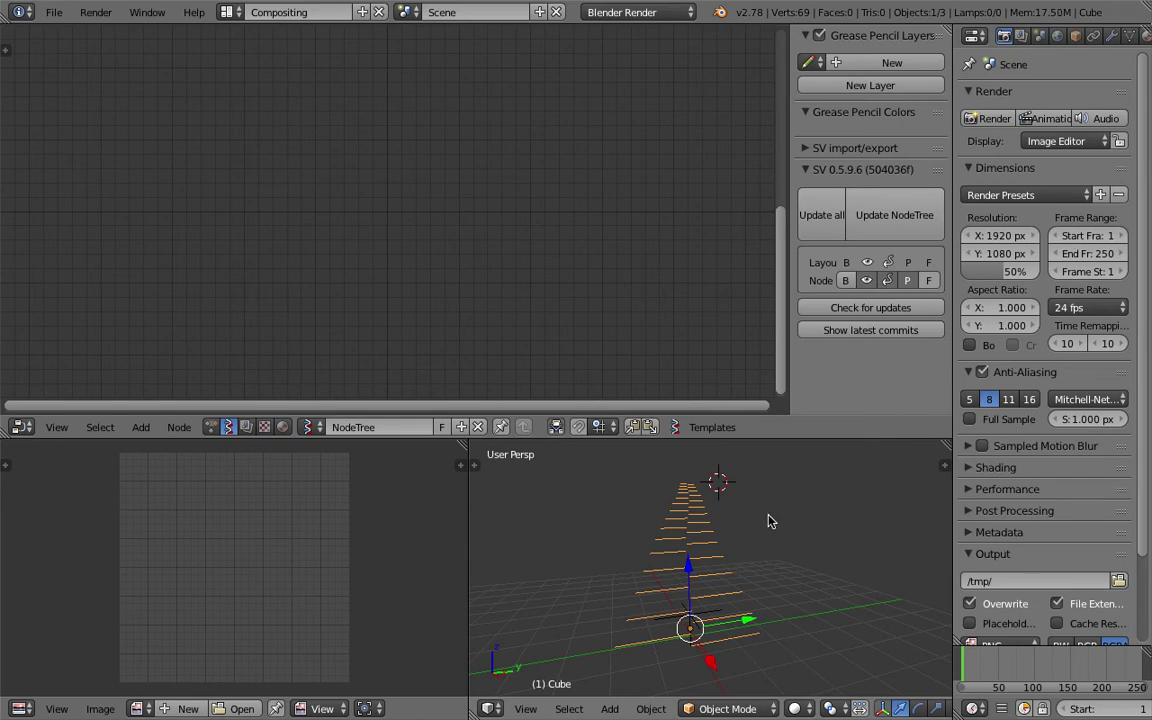
Set the Array modifier's count to 10 on the leaf lines object and save the file
left_click(1111, 35)
left_click(1090, 203)
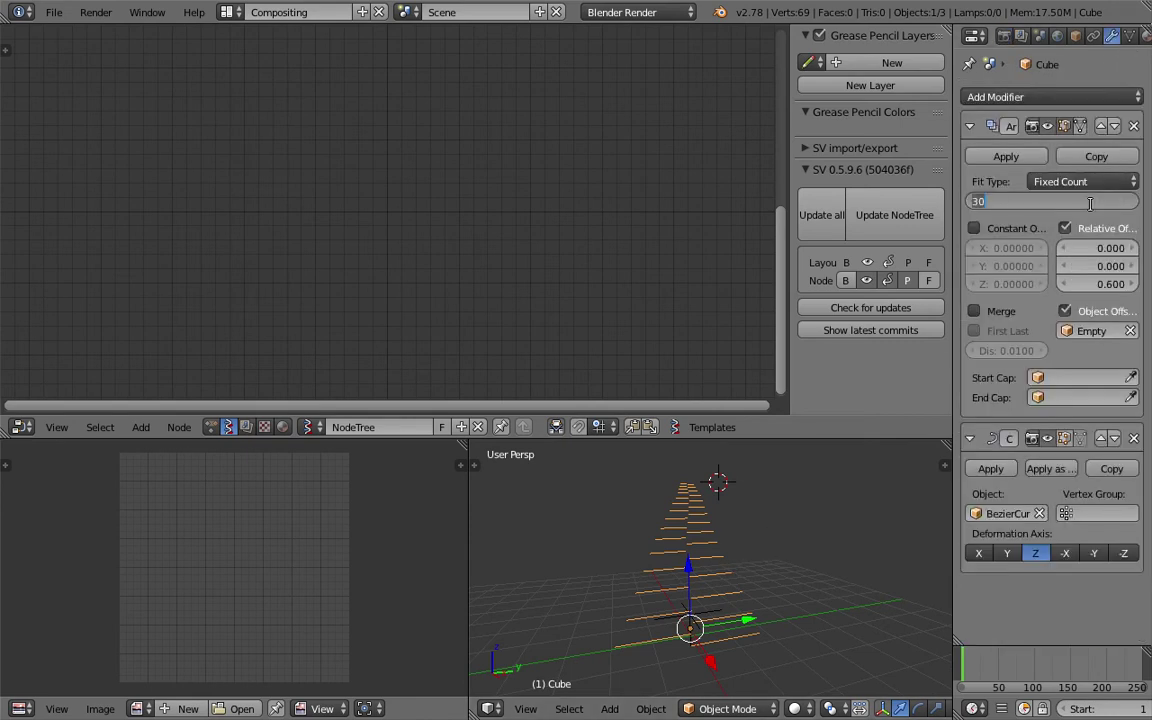
type("10")
key("Return")
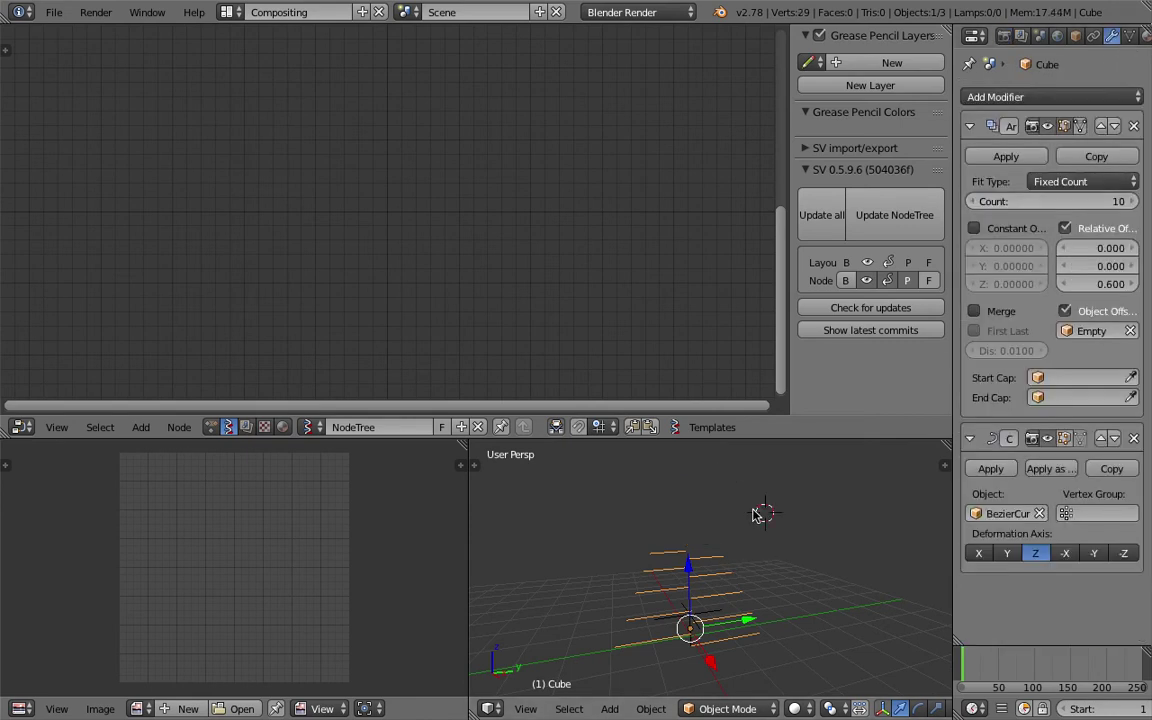
middle_click_drag(753, 510, 761, 499)
key("ctrl+s")
key("ctrl+s")
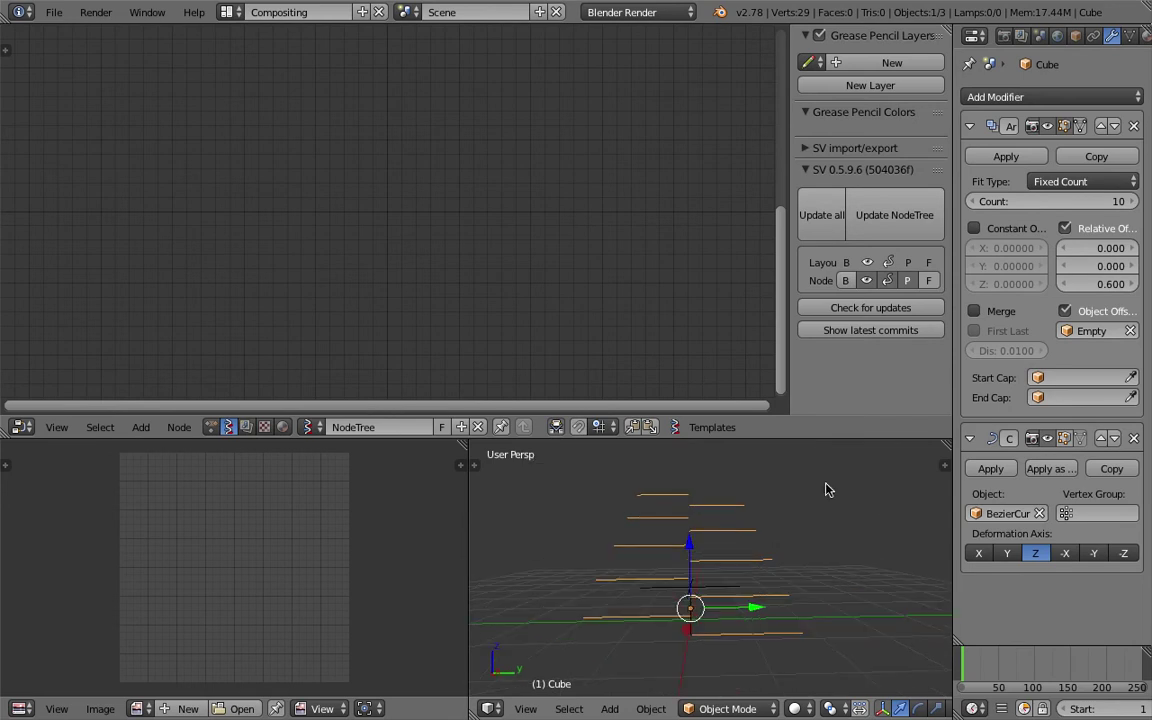
Add an Objects in mk3 node and load the selected Cube object into it
key("shift+a")
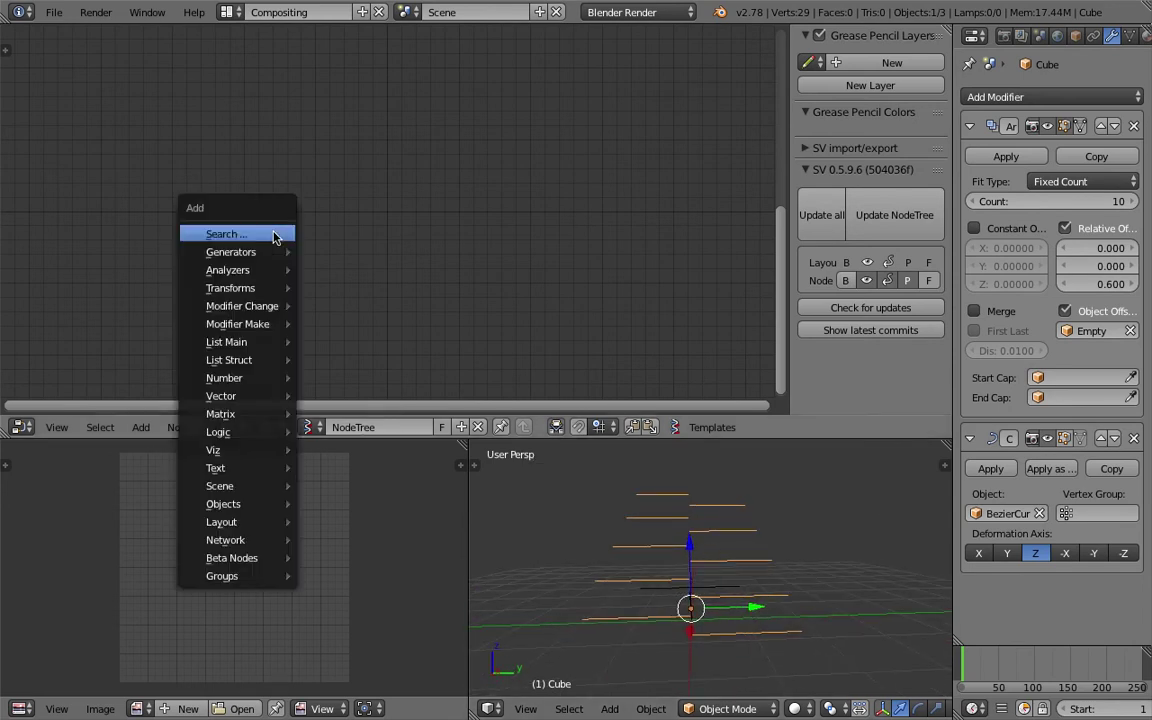
left_click(274, 235)
key("Down")
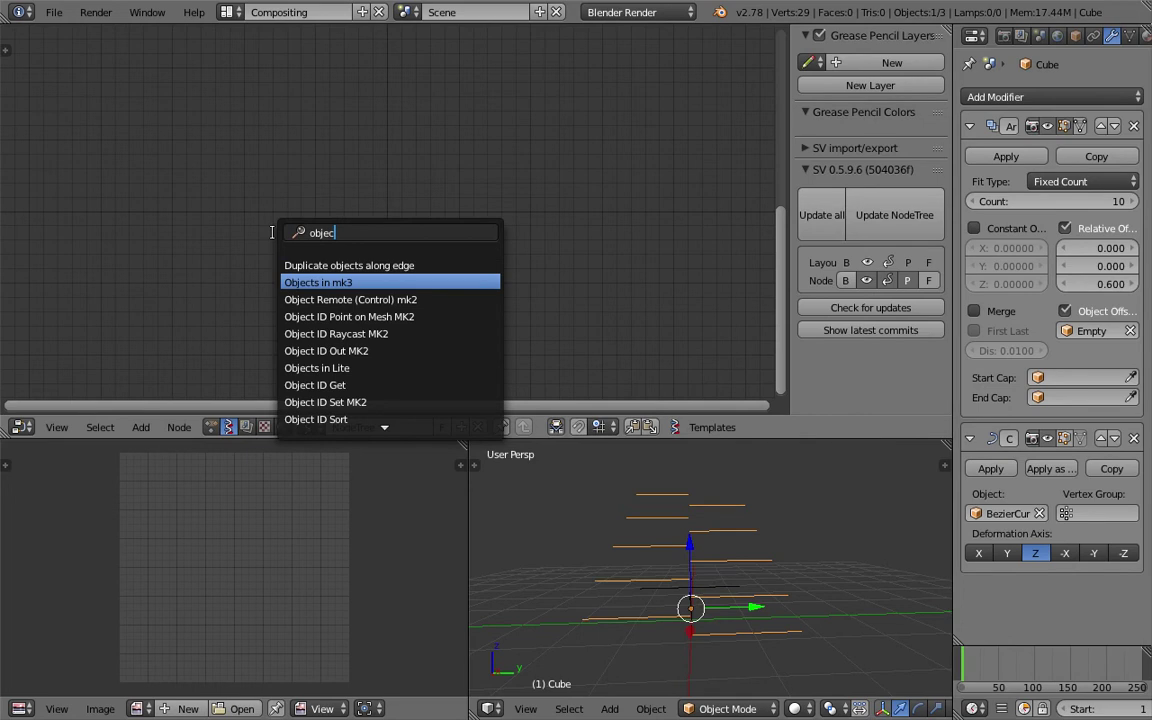
key("Return")
left_click(224, 168)
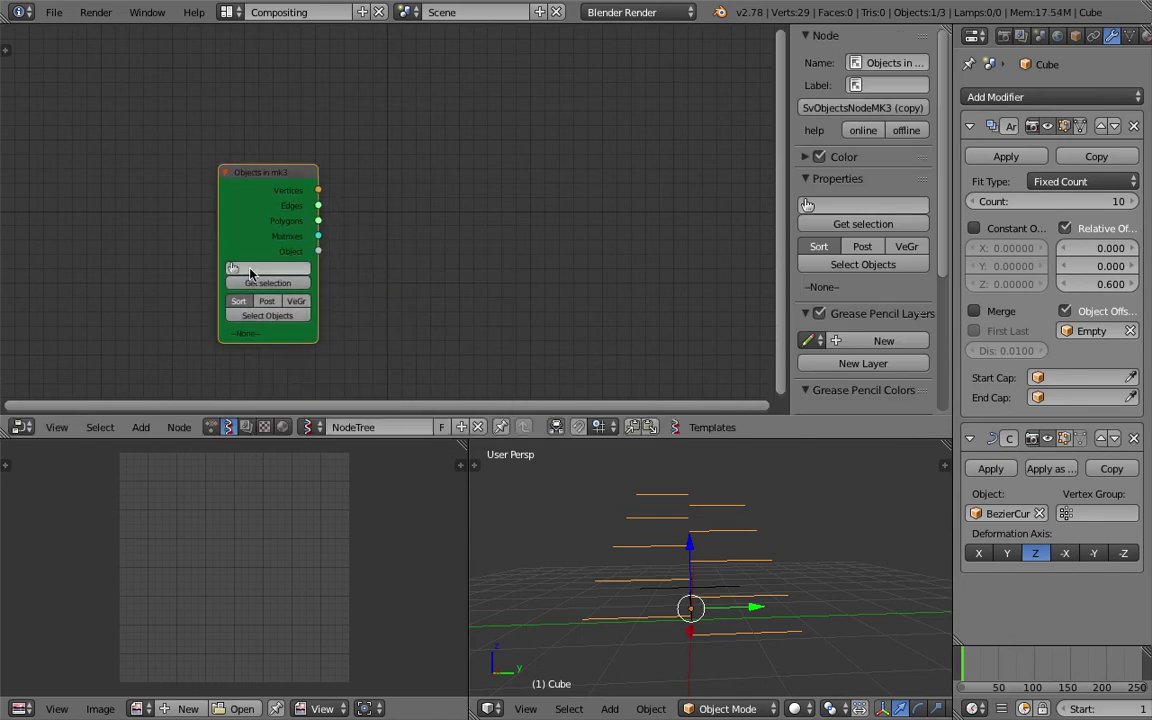
left_click(277, 284)
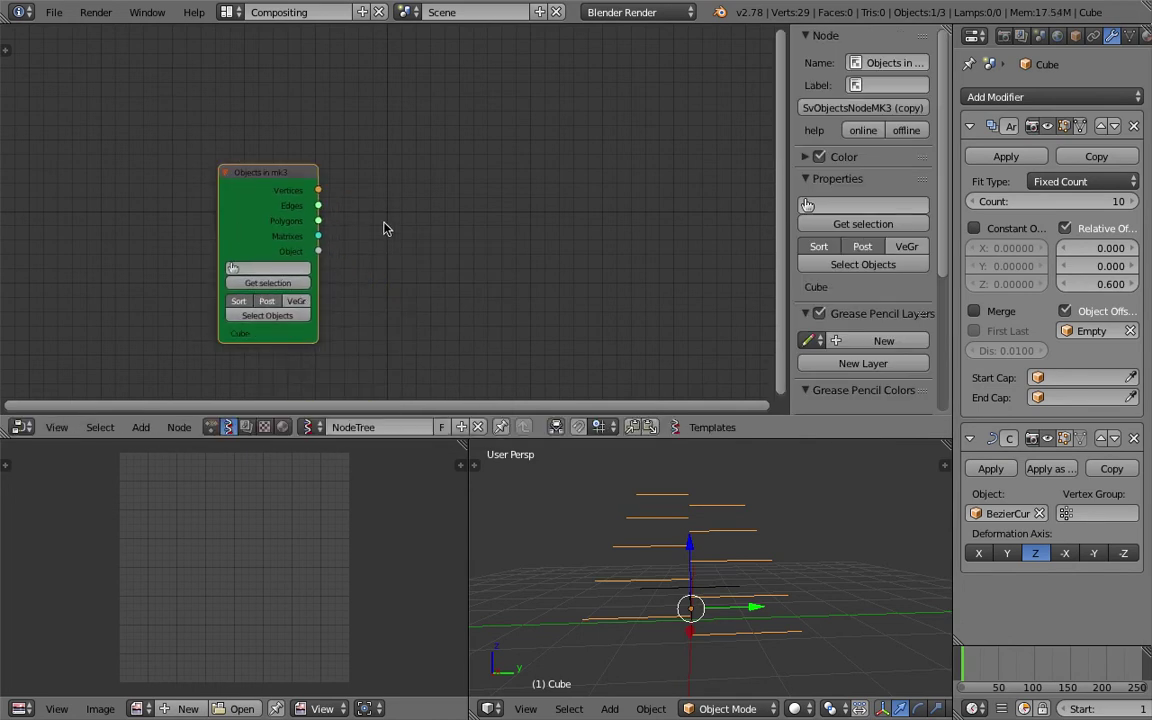
Add a Viewer Draw node and connect the Objects in mk3 node's Vertices output to its vertices input
key("shift+a")
left_click(413, 217)
type("view")
key("Return")
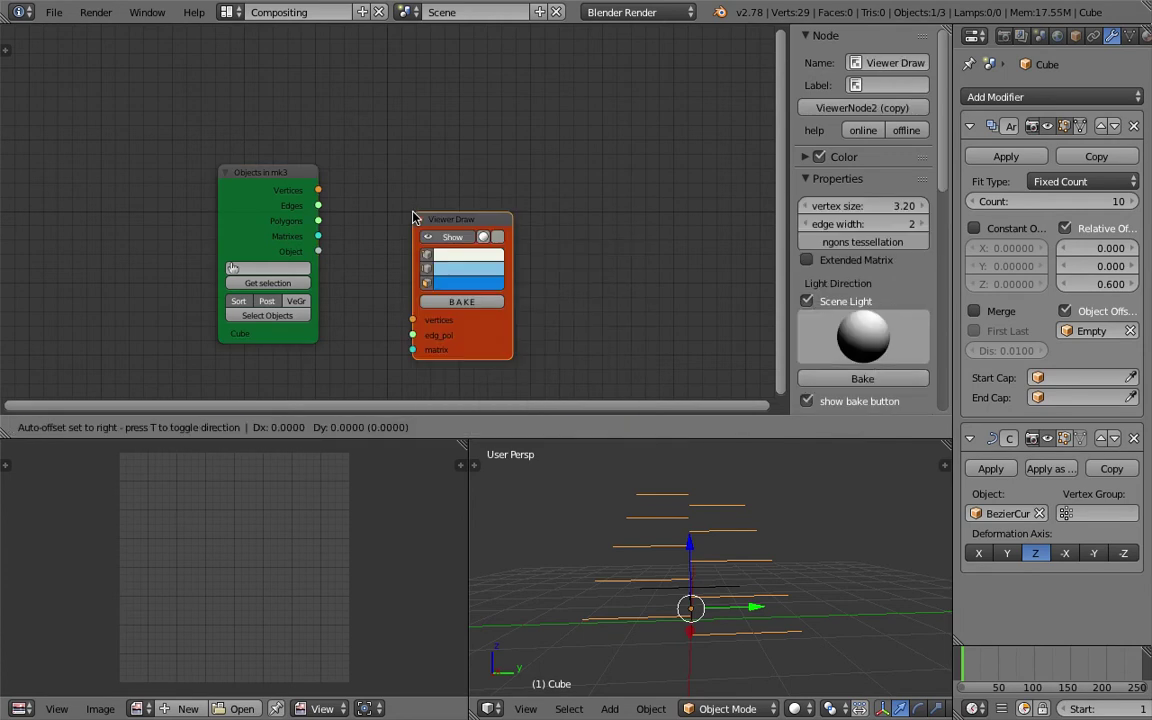
left_click(507, 163)
left_click_drag(318, 190, 508, 267)
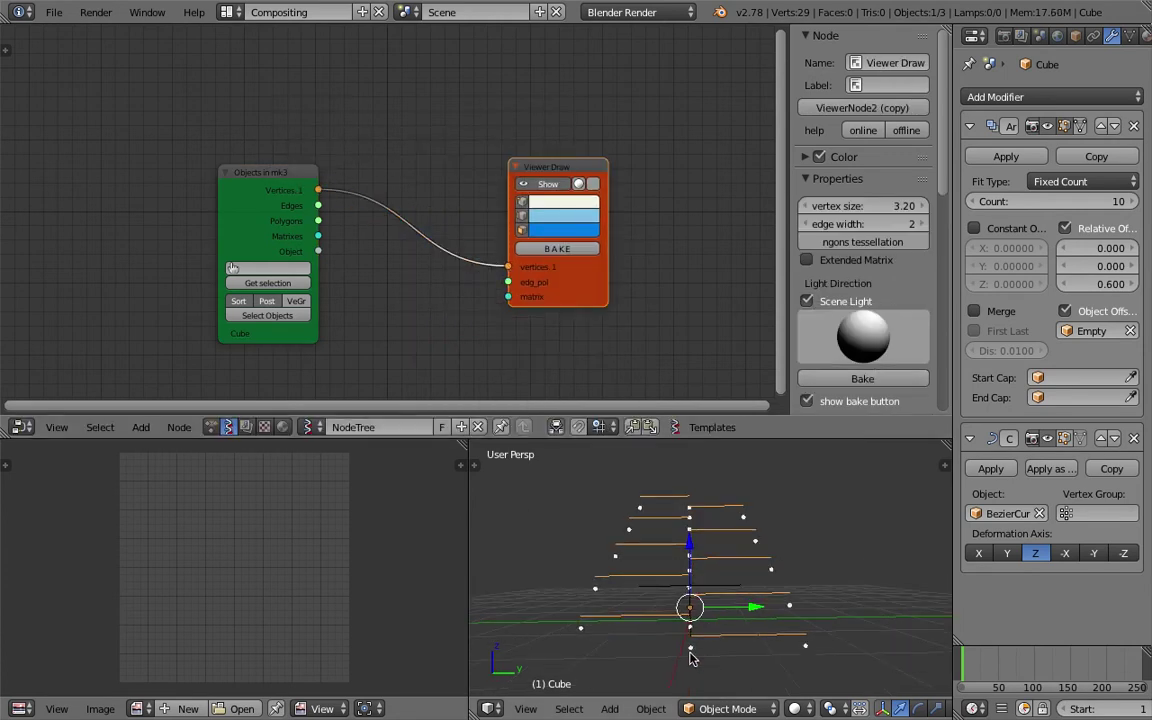
Move the Objects in mk3 node farther away from the Viewer Draw node and select the Empty in the 3D view
middle_click_drag(748, 652, 717, 636)
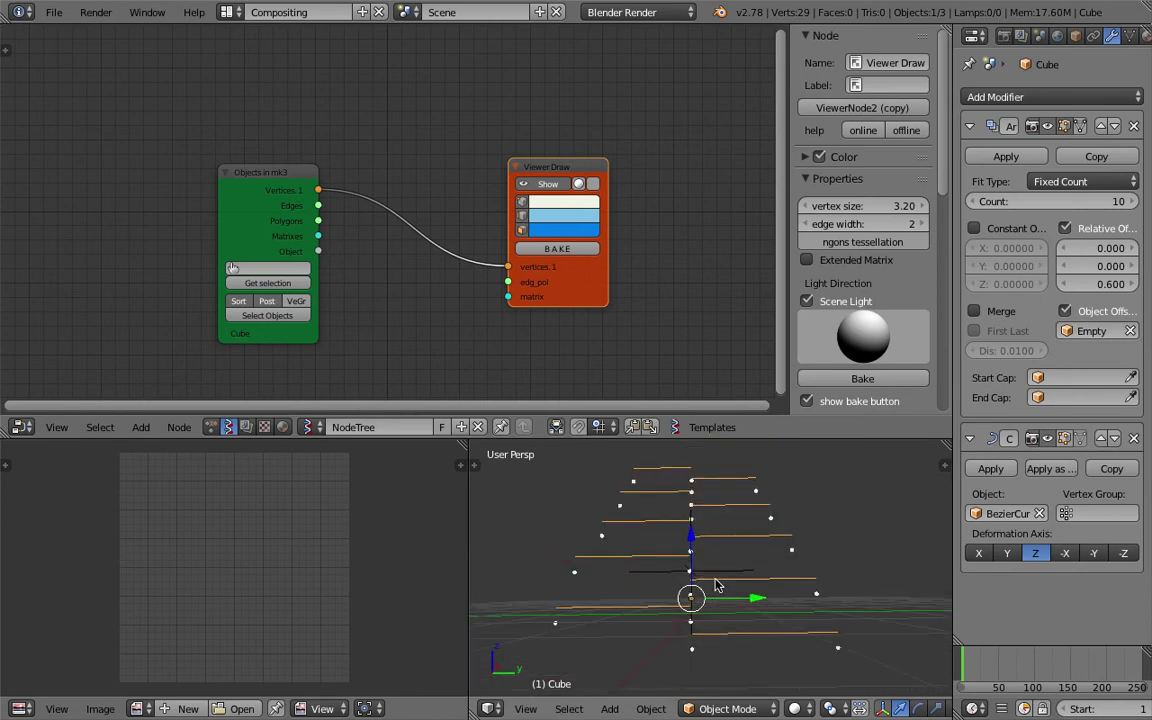
middle_click_drag(717, 597, 732, 595)
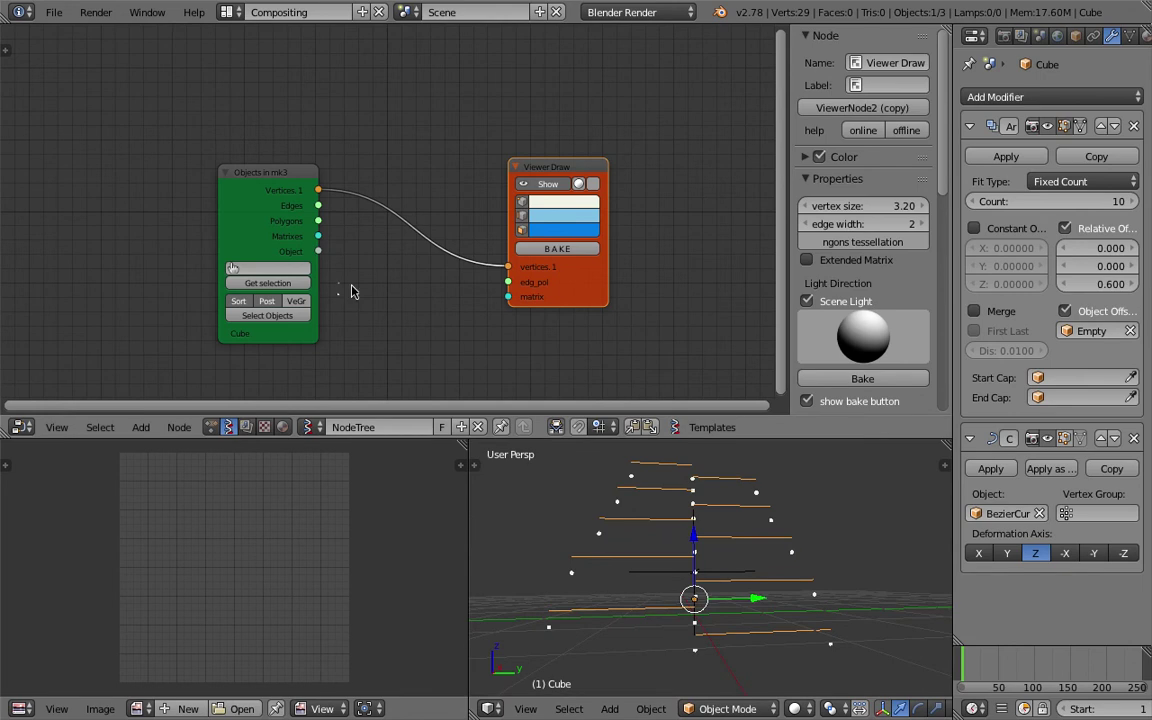
left_click_drag(254, 185, 174, 176)
right_click(716, 577)
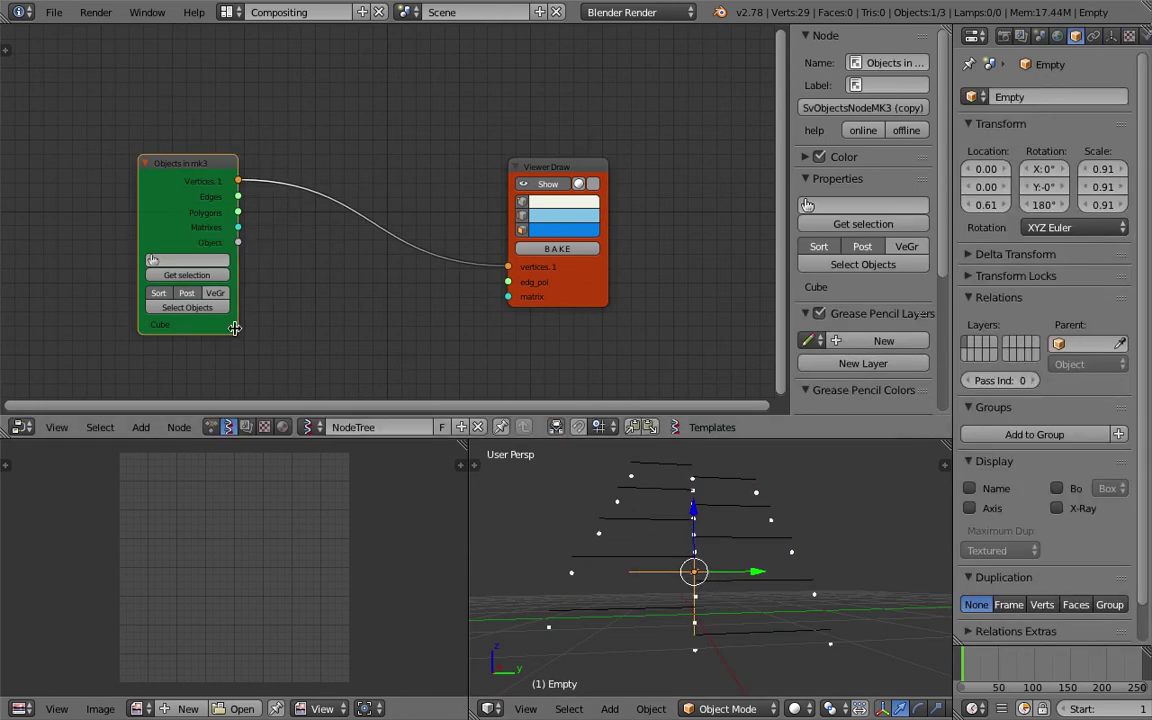
left_click_drag(240, 229, 264, 228)
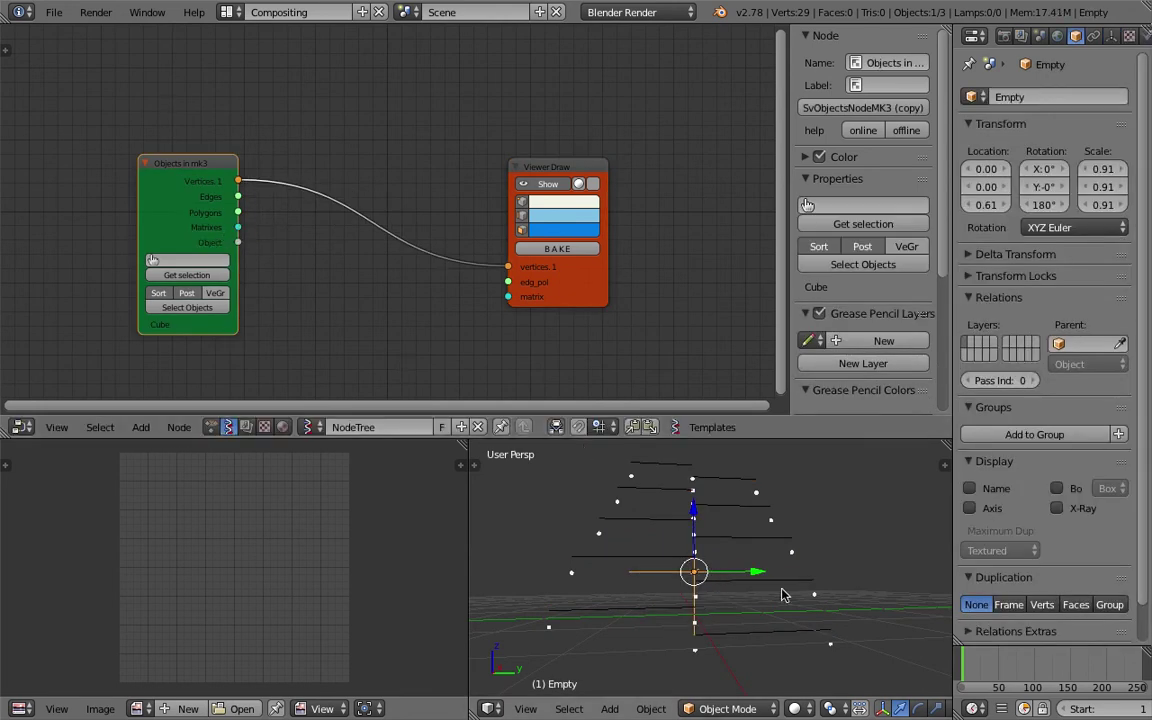
Select the Cube leaf lines, show the 3D view's properties sidebar and save the file
right_click(760, 631)
key("n")
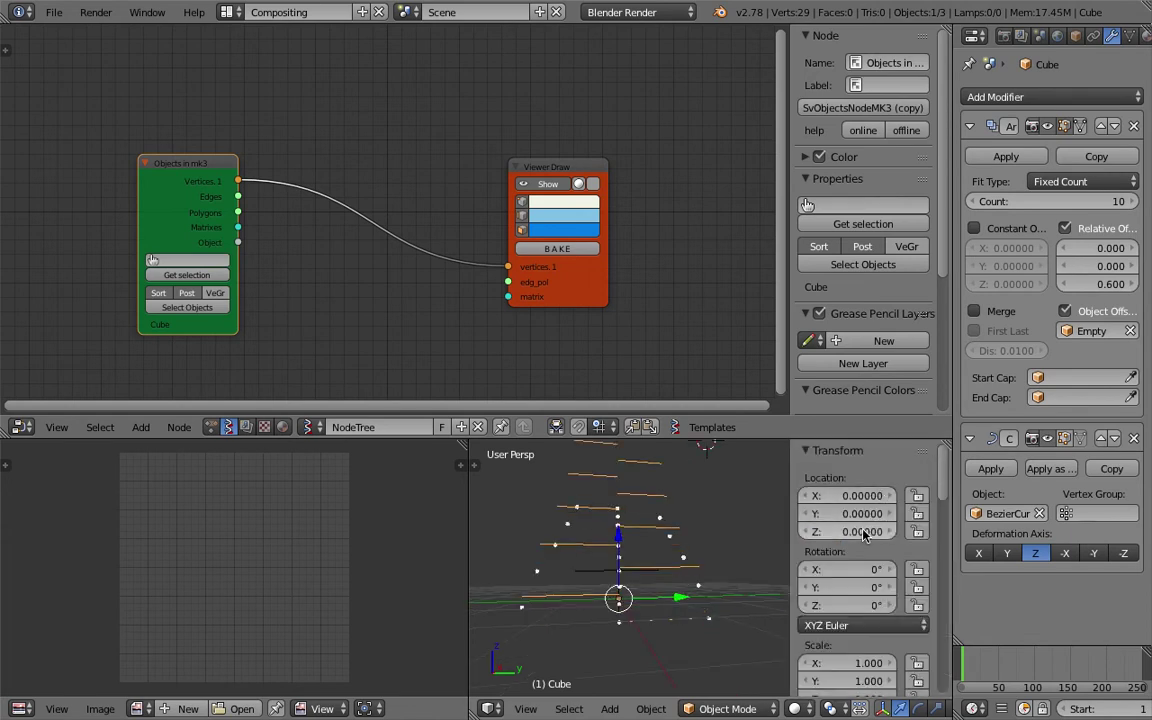
middle_click_drag(668, 594, 648, 562)
key("ctrl+s")
left_click(645, 557)
Inspect the Cube's base edge in Edit Mode, return to Object Mode and save the file
key("Tab")
left_click(703, 566)
mouse_move(699, 567)
middle_mouse_down()
mouse_move(641, 590)
mouse_move(583, 583)
middle_mouse_up()
key("a")
key("a")
key("Tab")
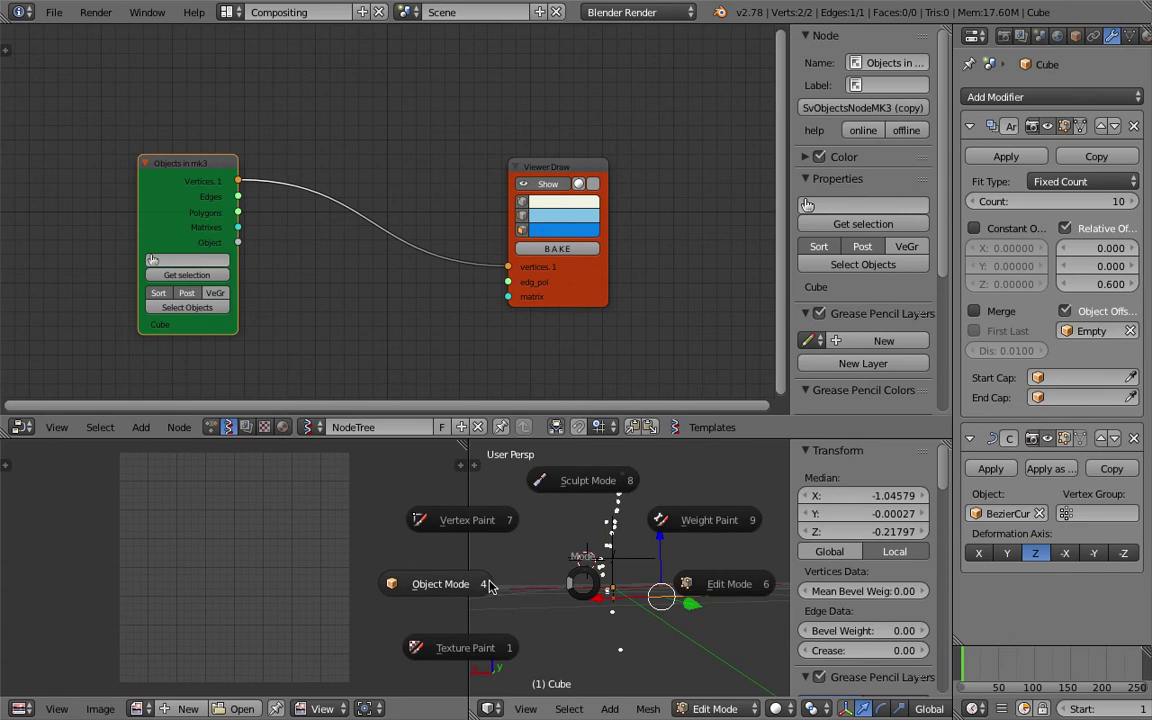
key("Escape")
middle_click_drag(530, 580, 643, 597)
key("Tab")
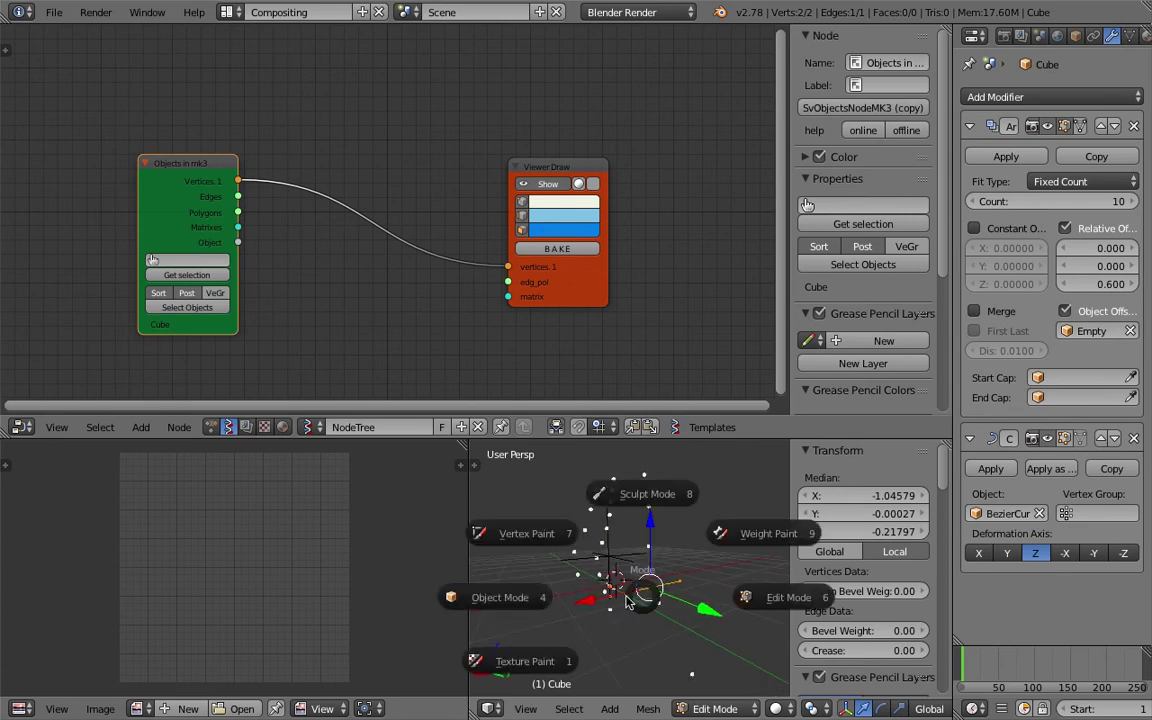
left_click(563, 589)
middle_click_drag(575, 581, 682, 581)
key("ctrl+s")
left_click(682, 580)
Set the current frame to 21, merge the image editor area into the 3D view and save the file
middle_click_drag(355, 257, 377, 253)
middle_click_drag(550, 530, 610, 575)
left_click(977, 663)
middle_click_drag(580, 487, 492, 464)
left_click_drag(466, 451, 320, 450)
middle_click_drag(530, 560, 501, 565)
key("ctrl+s")
left_click(509, 564)
Reselect the Cube leaf lines in the enlarged 3D view and save the file
left_click(523, 566)
key("a")
middle_click_drag(593, 567, 505, 495)
key("ctrl+s")
left_click(587, 541)
scroll(830, 503, "down", 9)
scroll(569, 513, "down", 1)
right_click(486, 658)
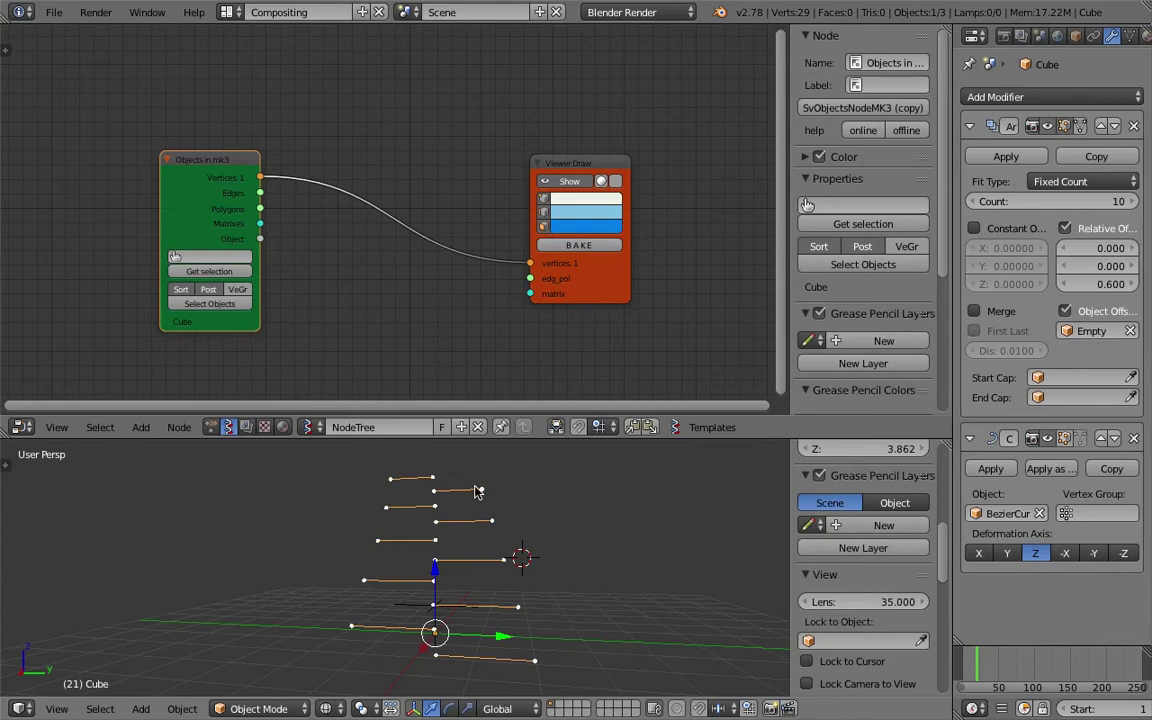
middle_click_drag(518, 515, 472, 569)
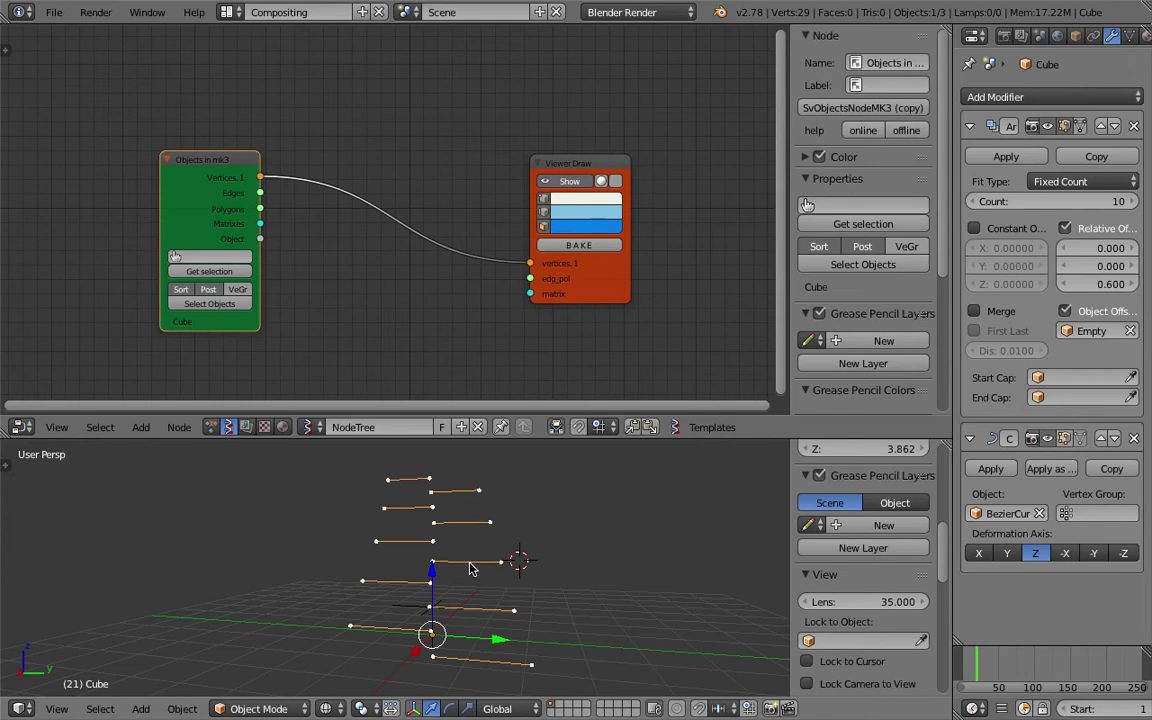
middle_click_drag(445, 501, 482, 514)
key("ctrl+s")
left_click(483, 514)
middle_click_drag(622, 594, 609, 587)
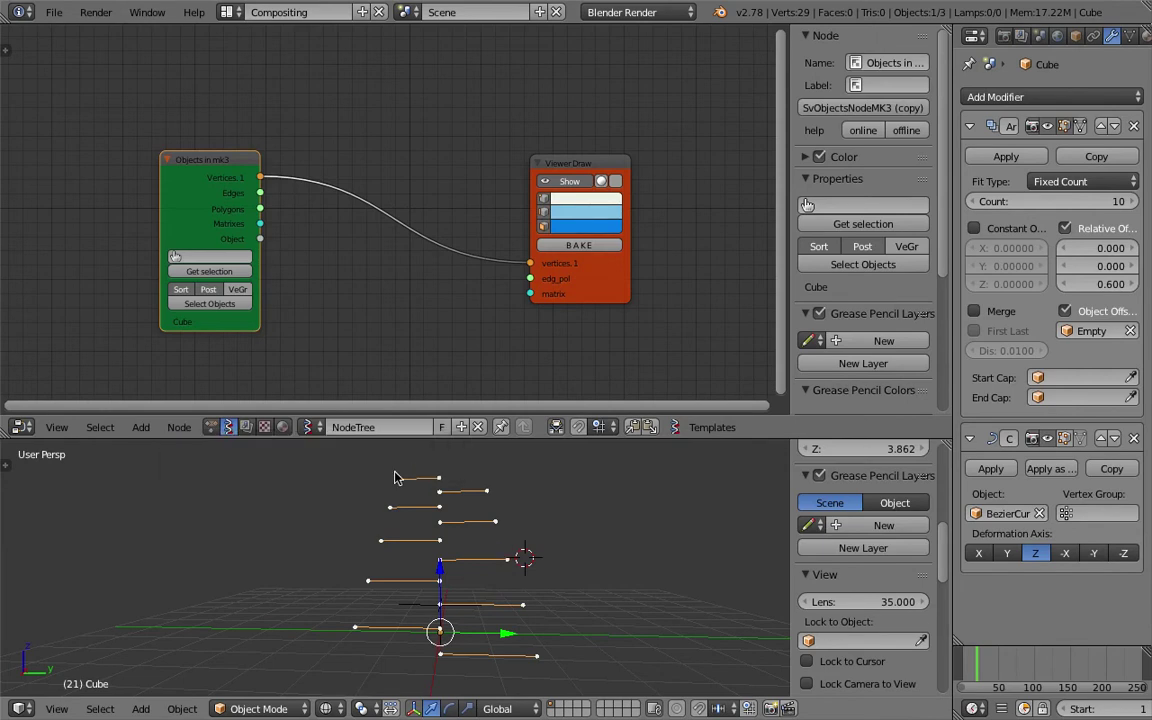
Reposition the Viewer Draw and Objects in mk3 nodes and hide the node editor's sidebar
left_click_drag(548, 185, 568, 164)
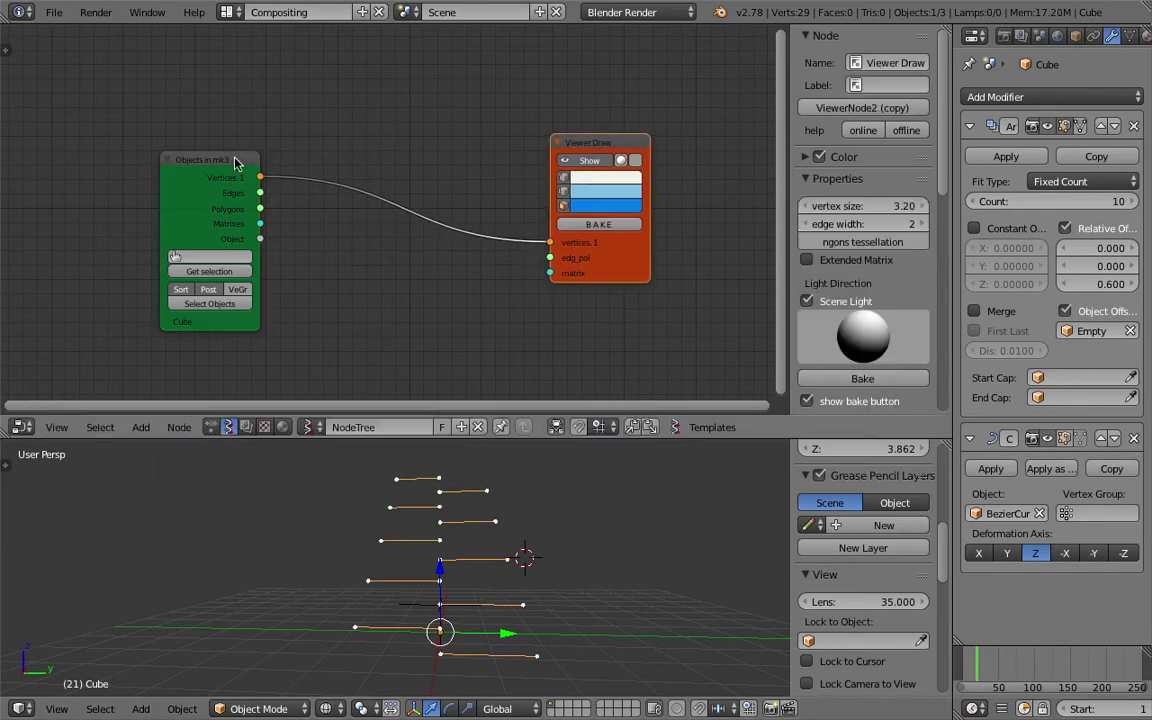
left_click_drag(239, 162, 238, 137)
left_click_drag(791, 131, 1030, 156)
middle_click_drag(531, 147, 500, 141)
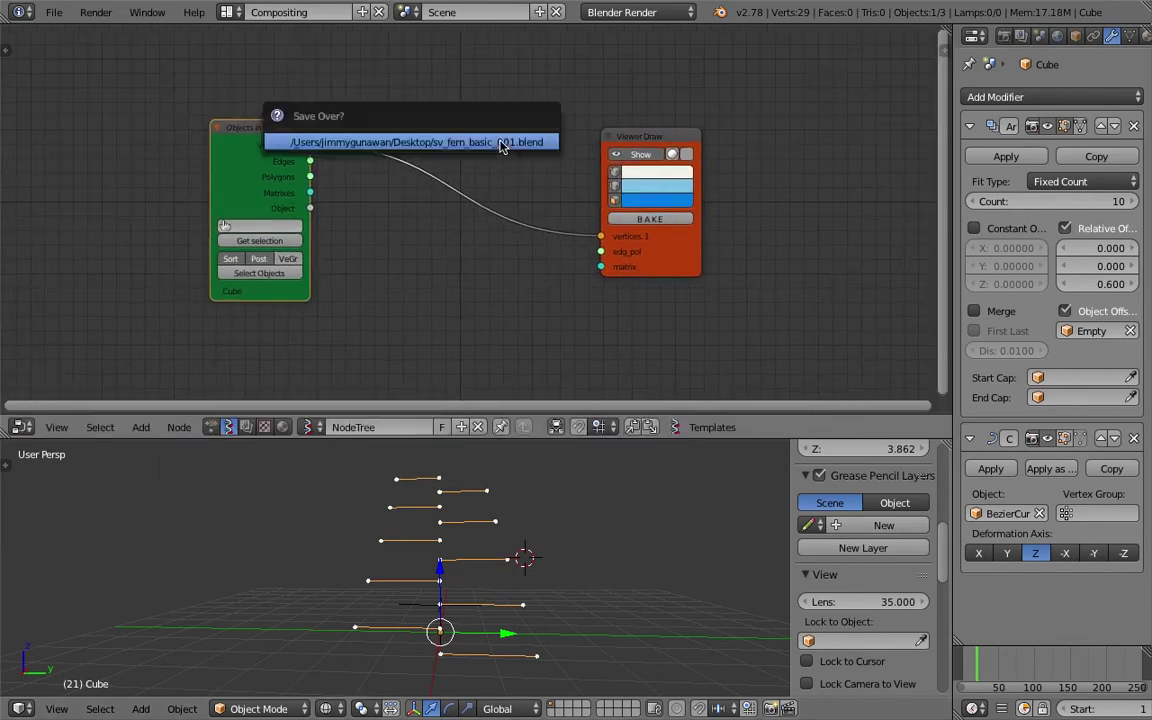
Point out the leaf vertices with the 3D cursor and deselect all objects
left_click(517, 660)
left_click(331, 621)
left_click(553, 605)
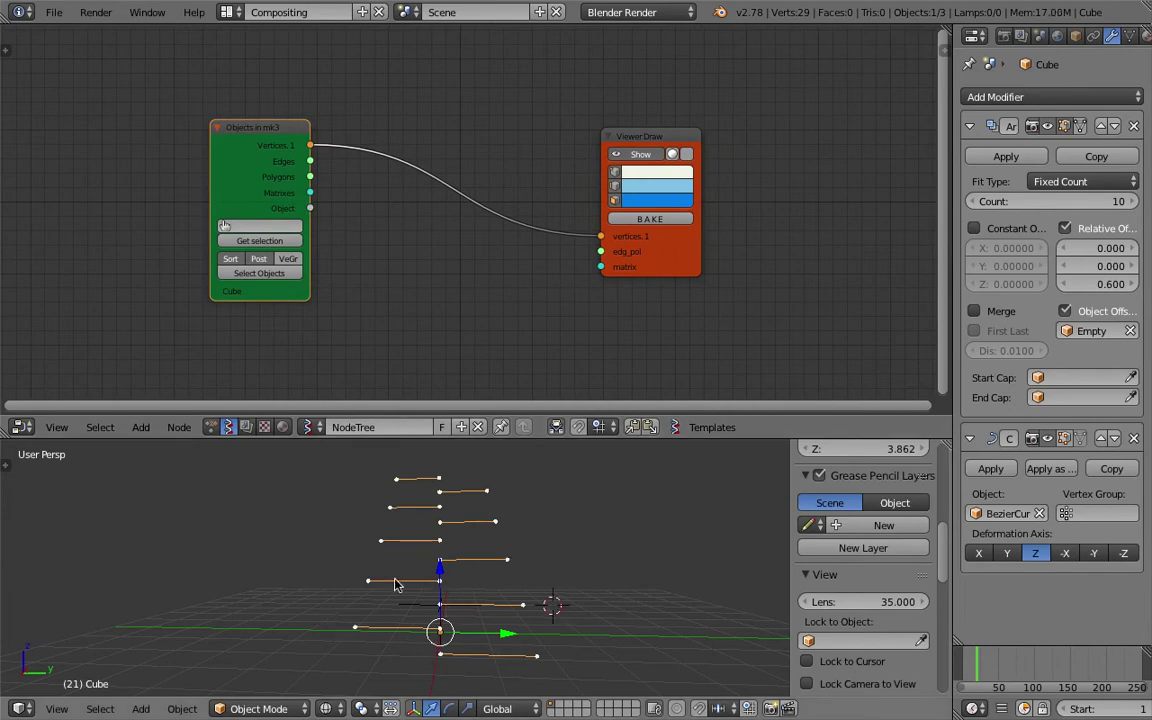
left_click(414, 530)
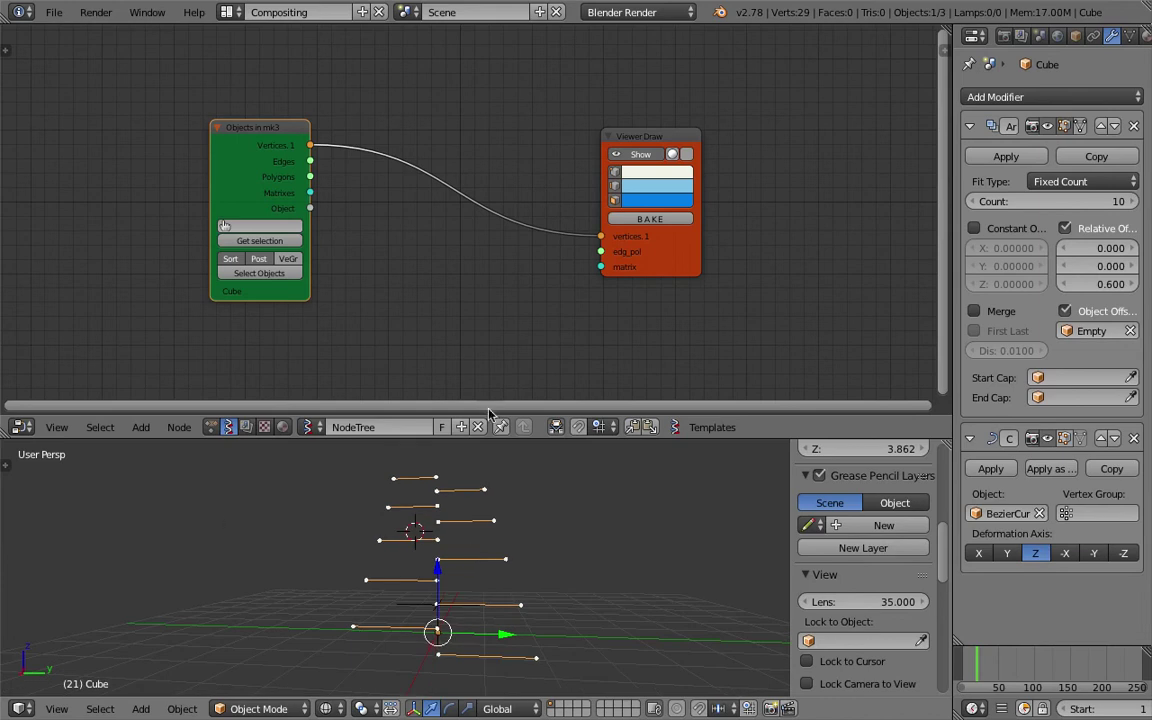
middle_click_drag(489, 408, 488, 356)
left_click(617, 556)
key("a")
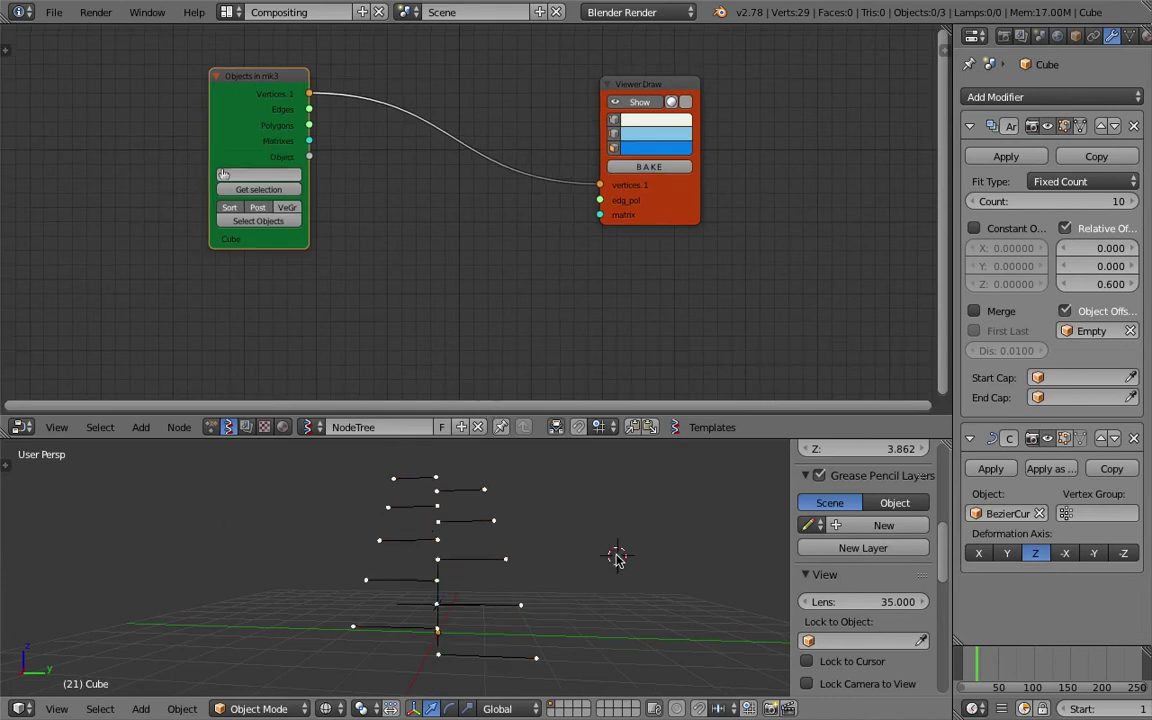
Add a Viewer Index node with Background enabled, fed by the Vertices output of Objects in mk3
key("ctrl+s")
key("shift+a")
left_click(424, 247)
type("inde")
key("Down")
key("Return")
left_click(420, 224)
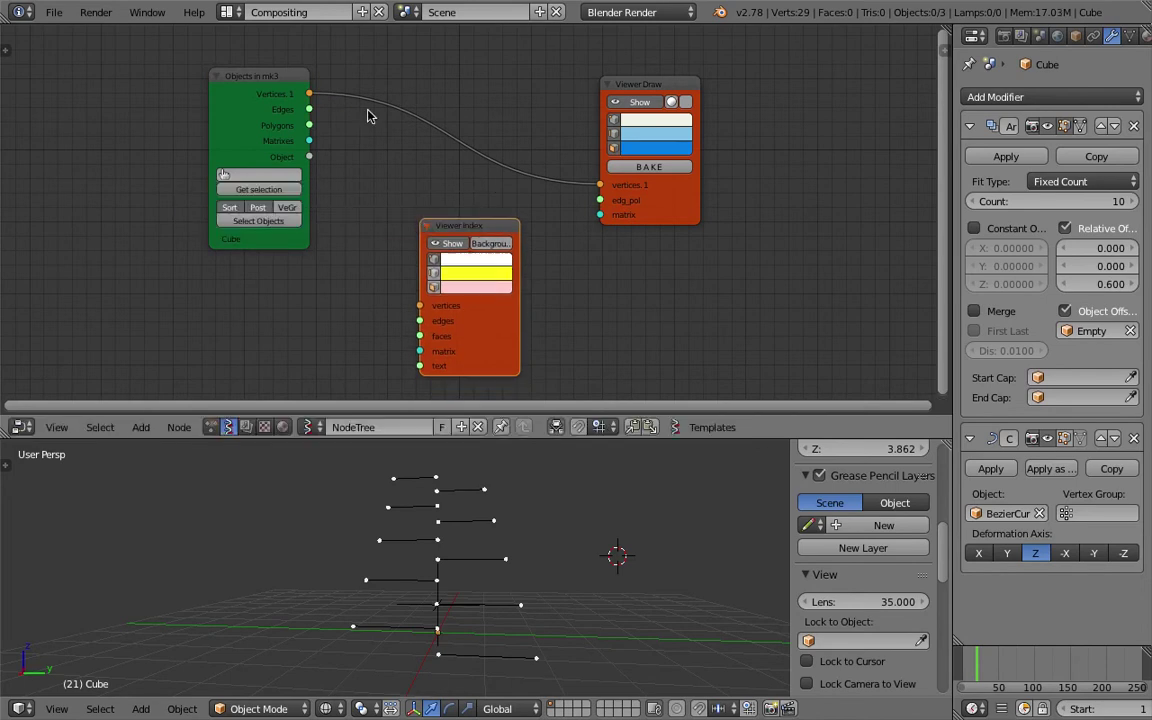
left_click_drag(310, 94, 420, 305)
left_click(490, 243)
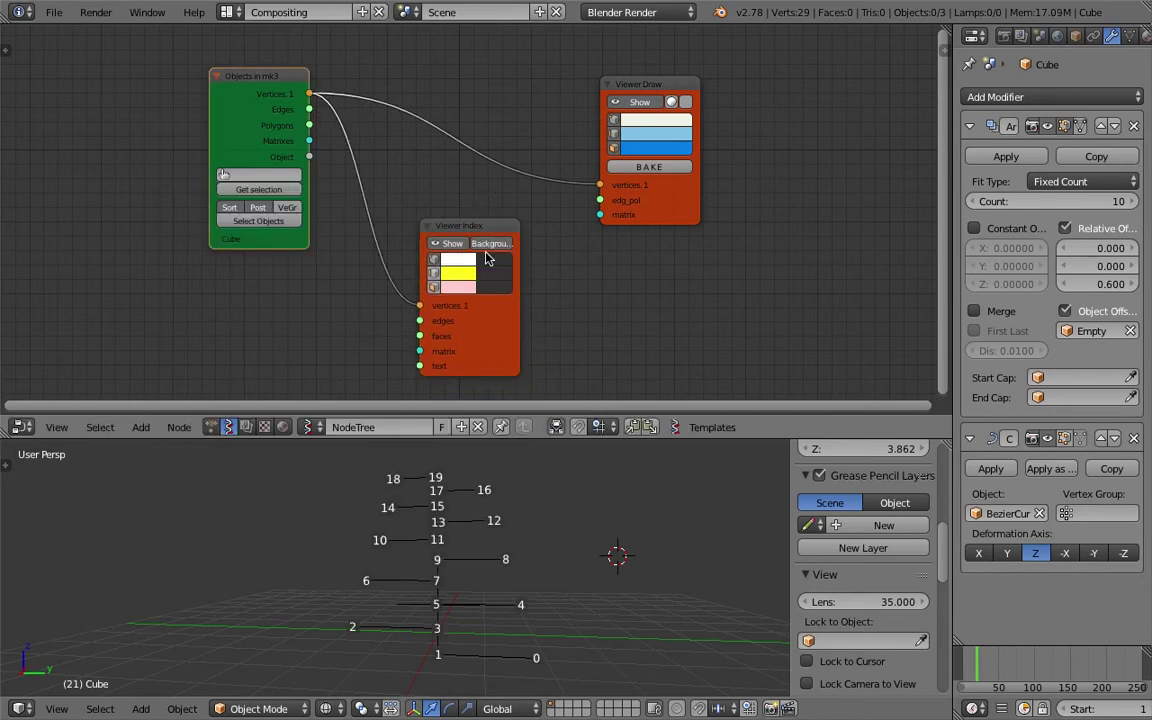
Examine the vertex index numbers along the leaf lines in the 3D view and save the file
middle_click_drag(565, 529, 550, 678)
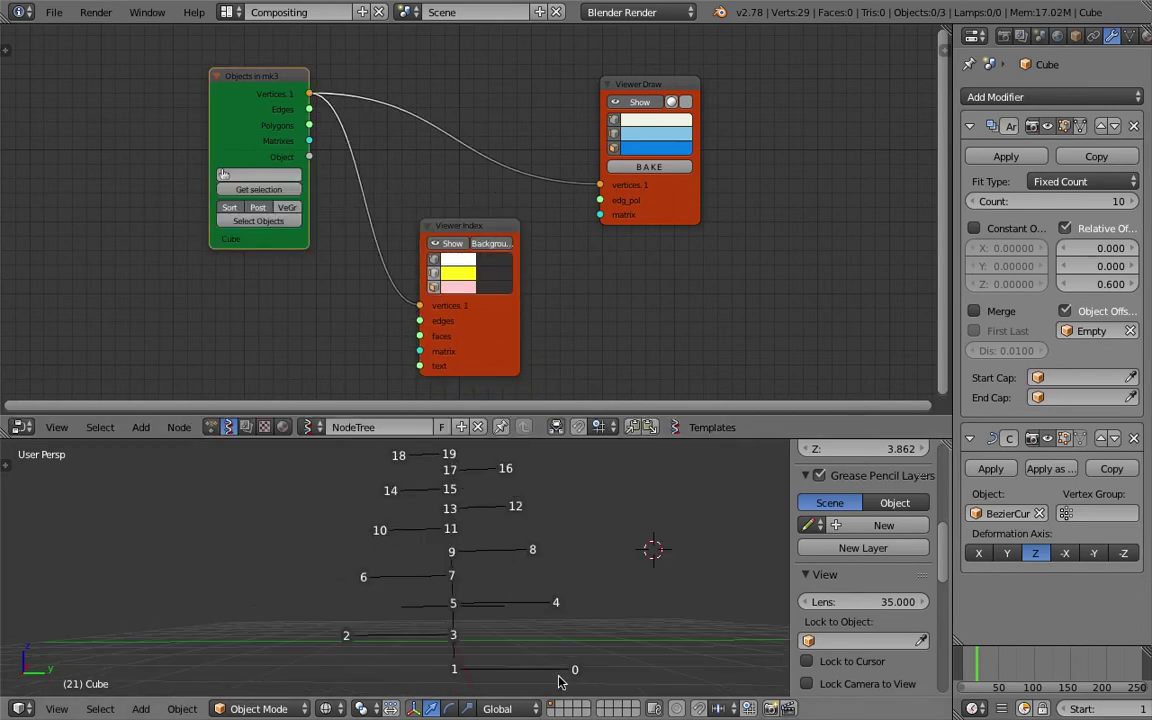
left_click(571, 671)
left_click(538, 603)
left_click(365, 579)
left_click(465, 573)
left_click(530, 555)
left_click(463, 550)
left_click(402, 532)
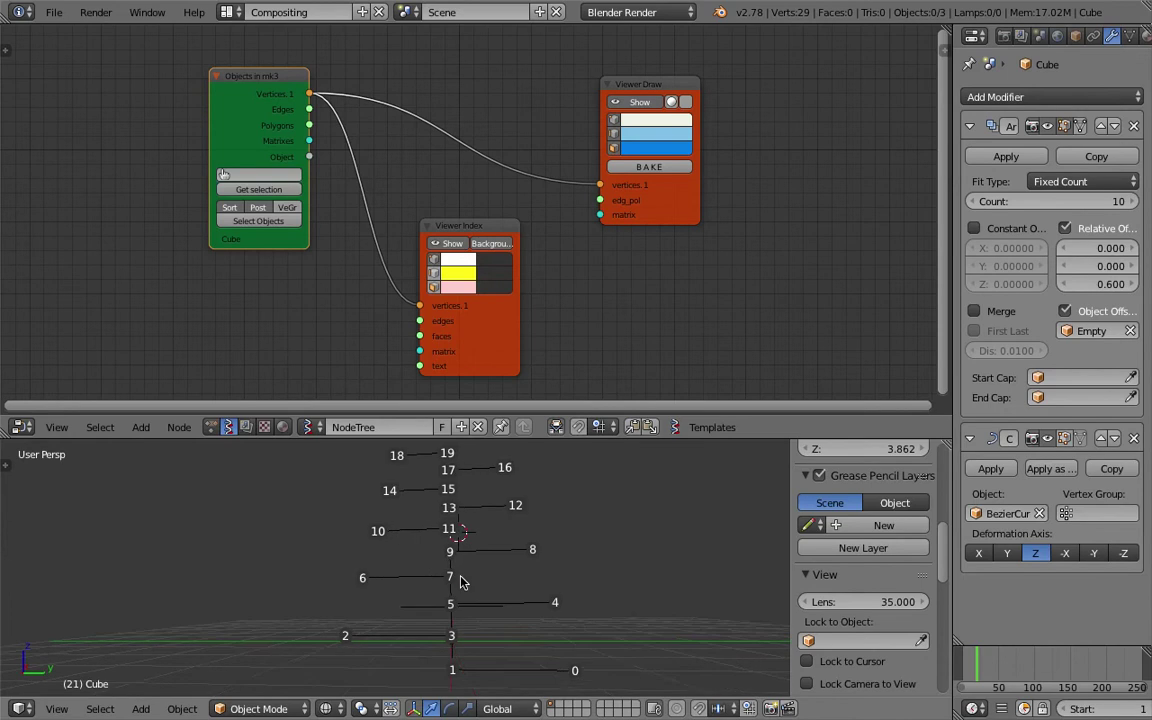
scroll(430, 530, "down", 2)
key("ctrl+s")
left_click(538, 588)
scroll(538, 591, "up", 2)
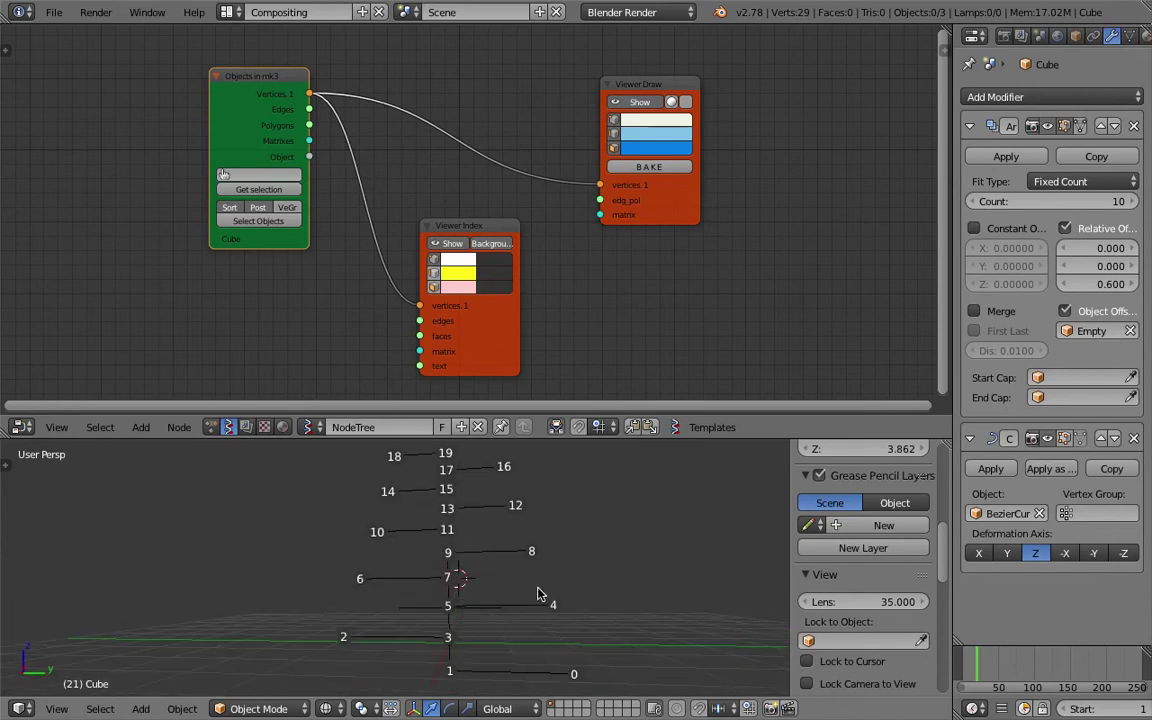
left_click(455, 577)
Move the Viewer Draw and Viewer Index nodes farther from the Objects in mk3 node
left_click(501, 227)
left_click_drag(664, 204, 755, 110)
left_click_drag(493, 233, 810, 169)
Compare the vertex indices at the outer tips of the leaves on both sides of the stem
middle_click_drag(525, 655, 535, 665)
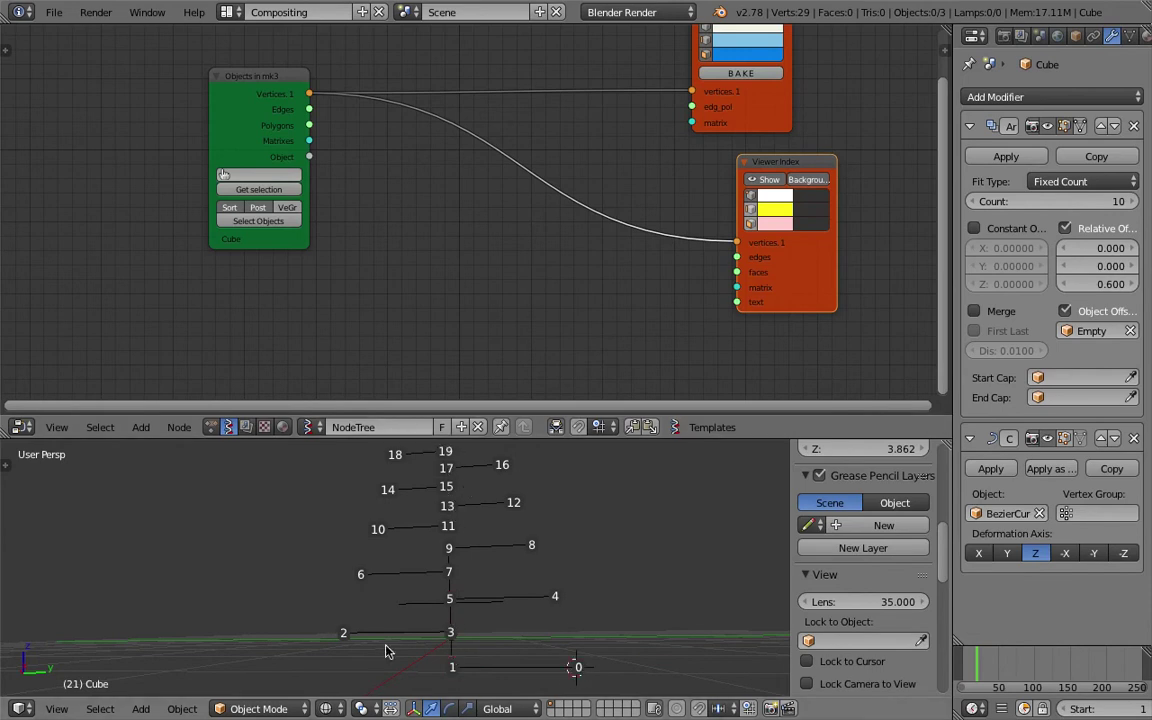
left_click(608, 681)
left_click(358, 619)
left_click(525, 584)
left_click(310, 545)
left_click(531, 528)
middle_click_drag(537, 549, 533, 577)
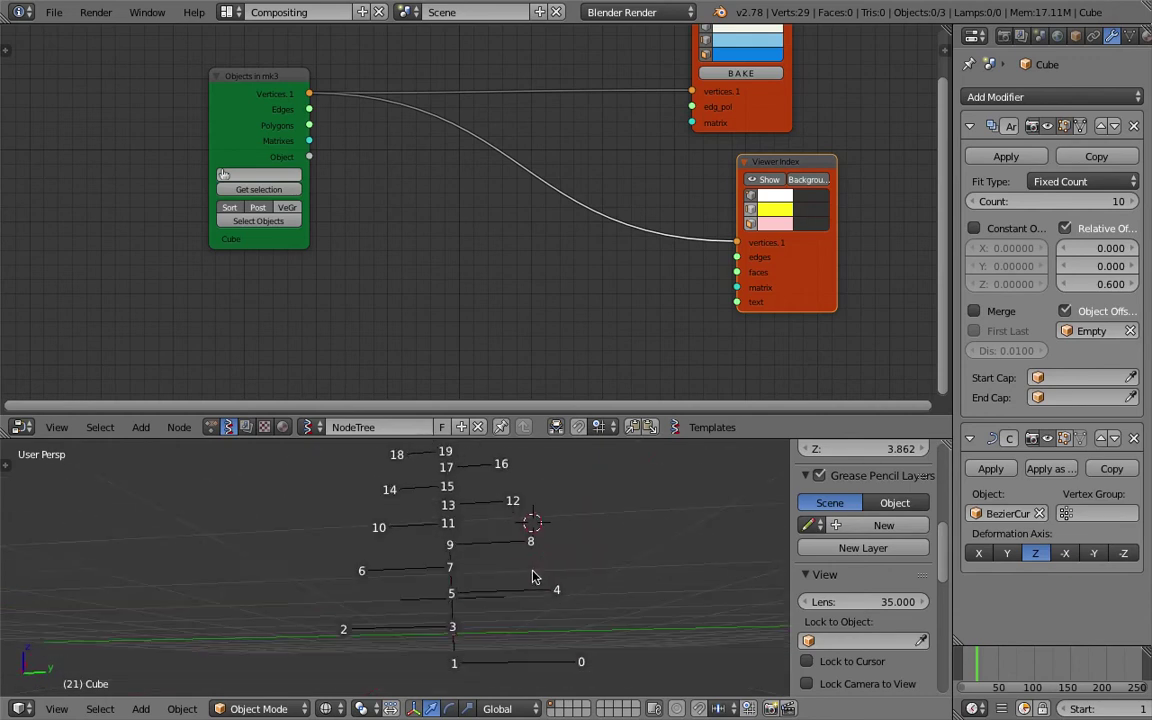
Spread the Objects in mk3 and viewer nodes farther apart and select the Cube leaf lines
scroll(650, 170, "down", 2)
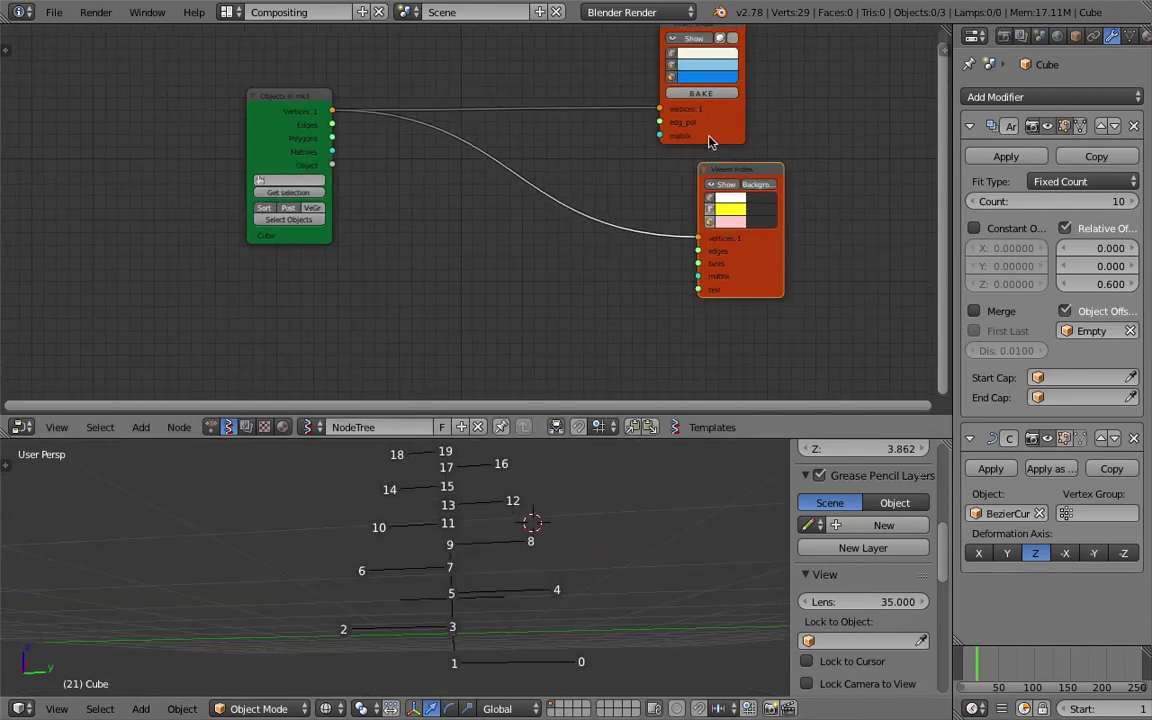
left_click_drag(695, 177, 707, 161)
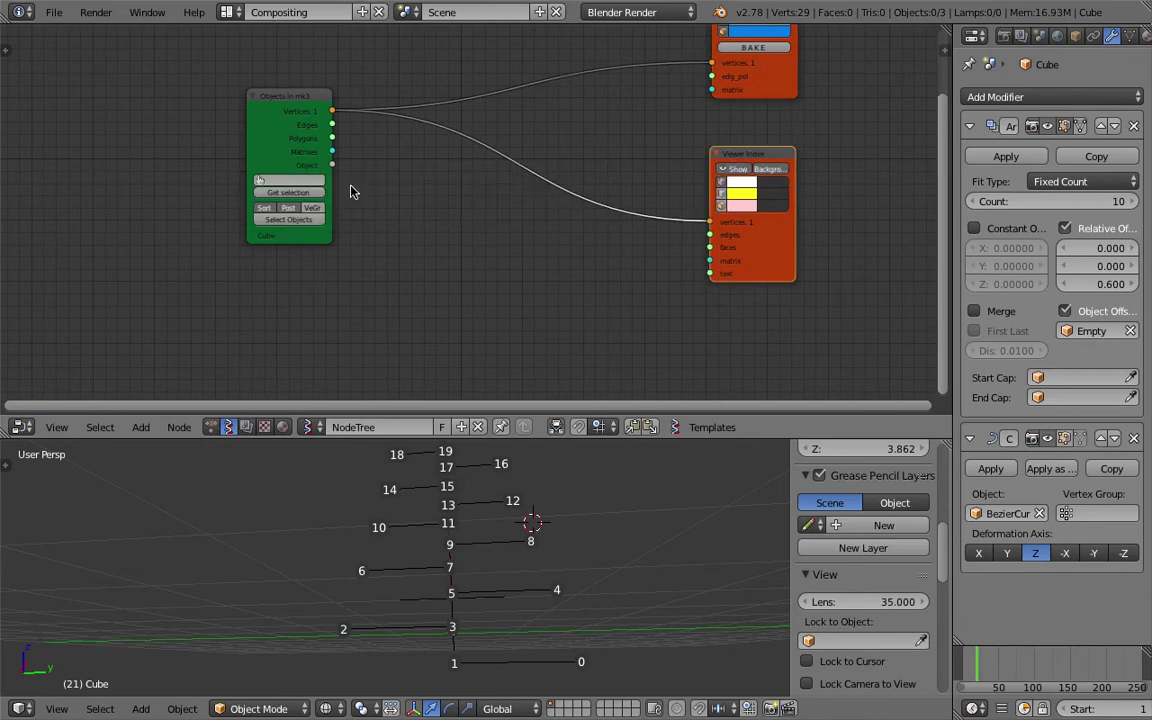
left_click_drag(282, 113, 152, 130)
right_click(520, 490)
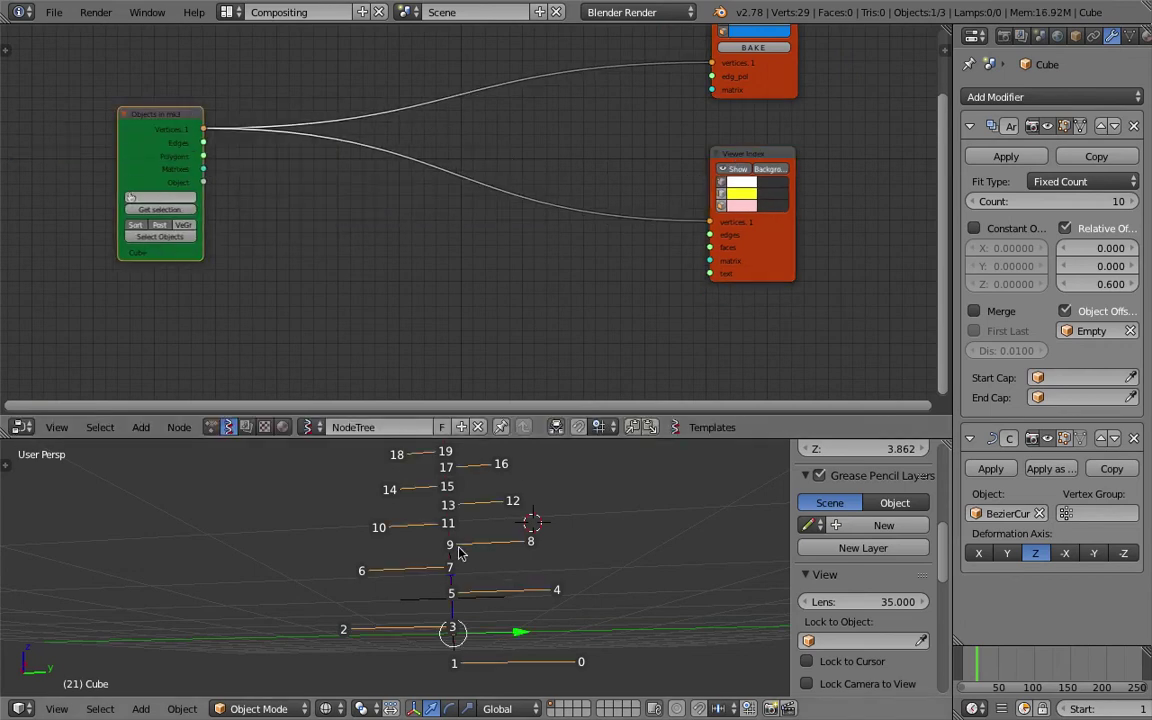
left_click(556, 598)
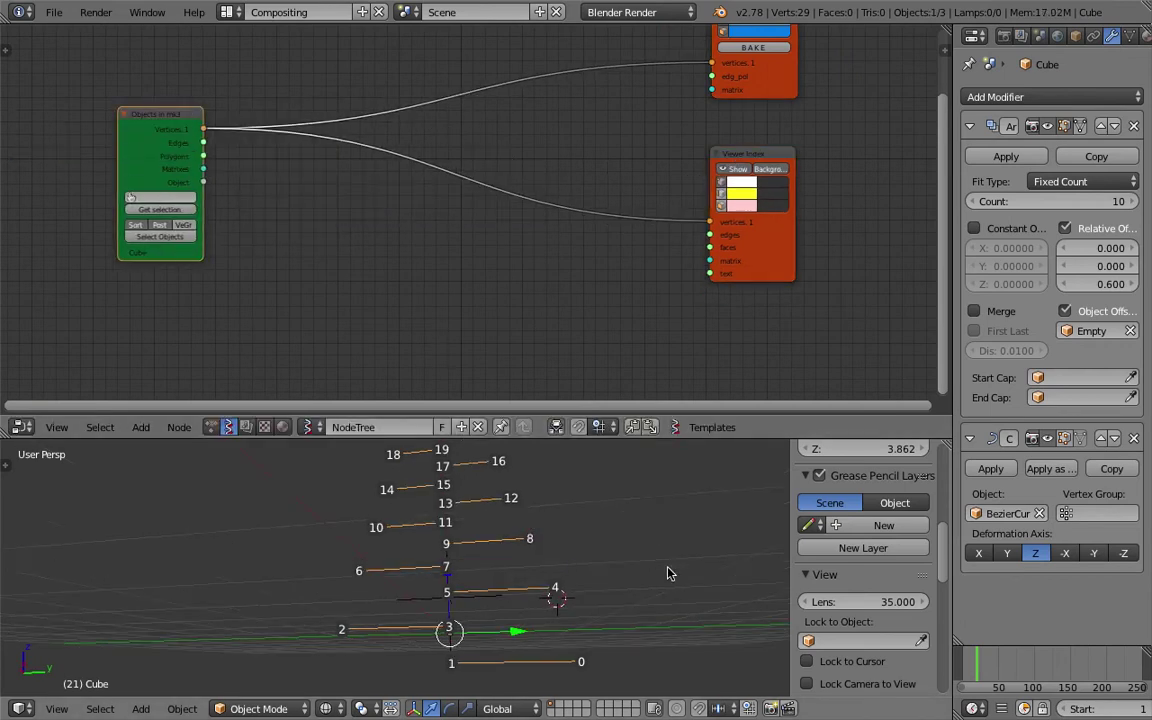
Add a List Mask (out) node between the Objects in mk3 node and the viewers
key("shift+a")
left_click(360, 242)
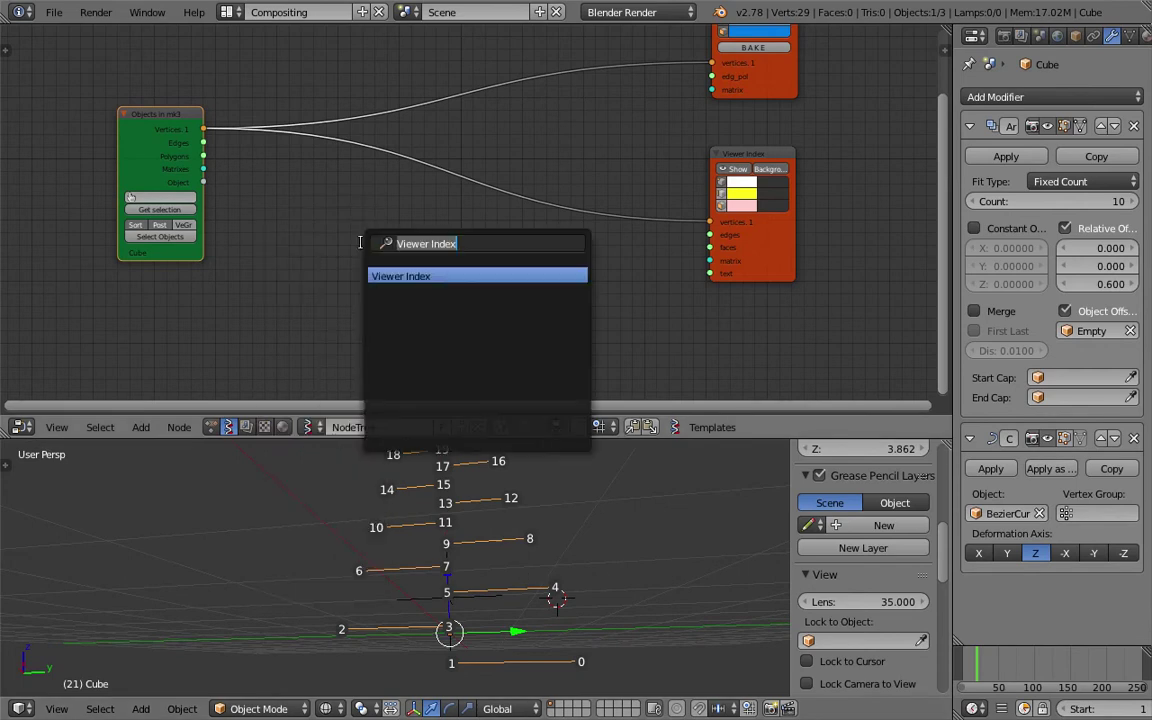
type("list")
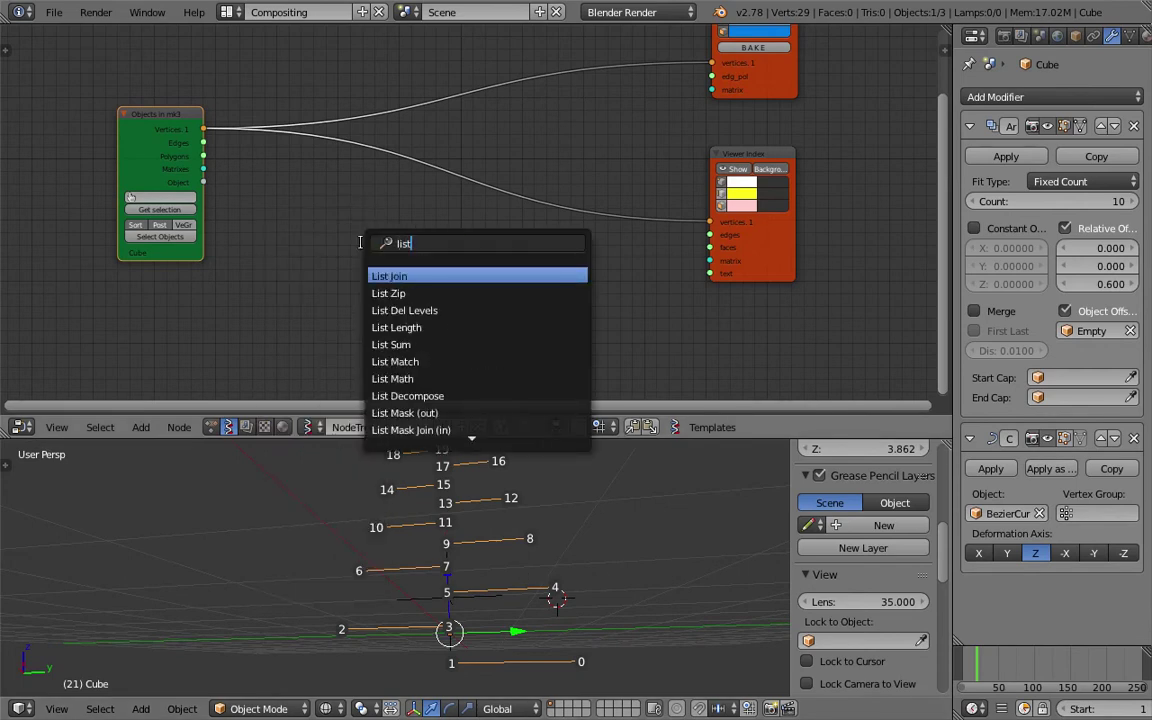
type(" mas")
key("Down")
key("Up")
key("Return")
left_click(363, 248)
Connect Vertices to List Mask's data input and dataTrue to Viewer Index's vertices input, moving Viewer Index closer
left_click_drag(204, 129, 361, 347)
left_click_drag(384, 265, 331, 244)
scroll(398, 256, "up", 1)
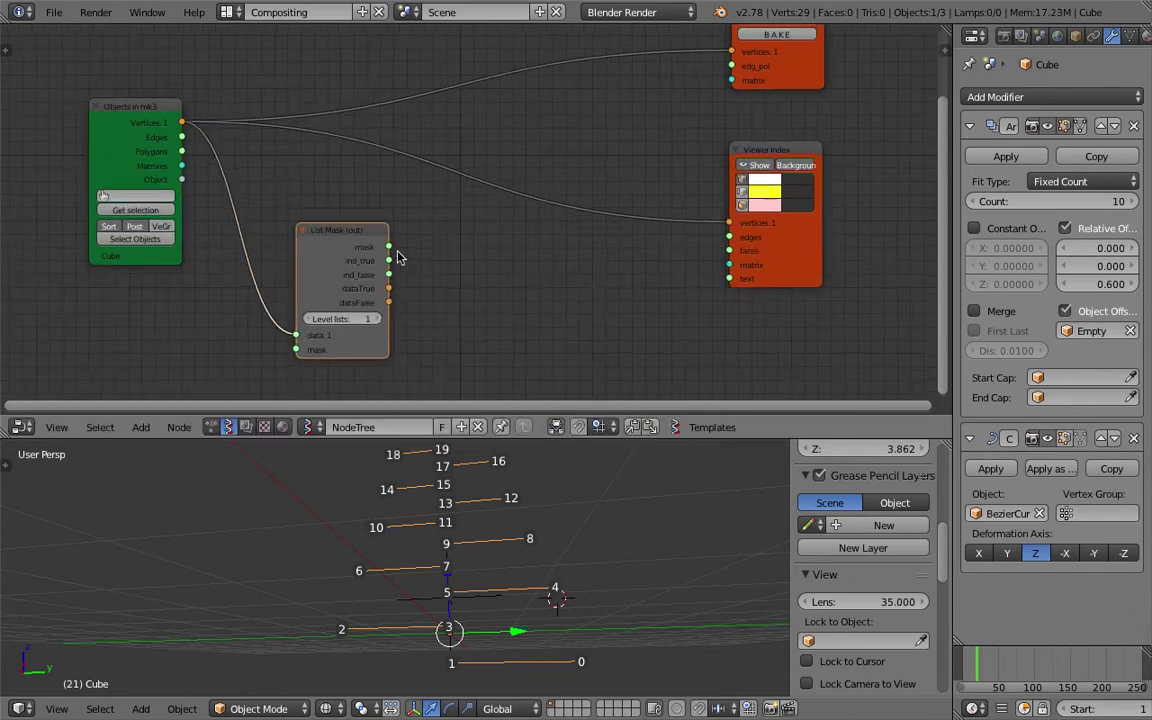
scroll(397, 257, "up", 1)
left_click_drag(383, 295, 751, 224)
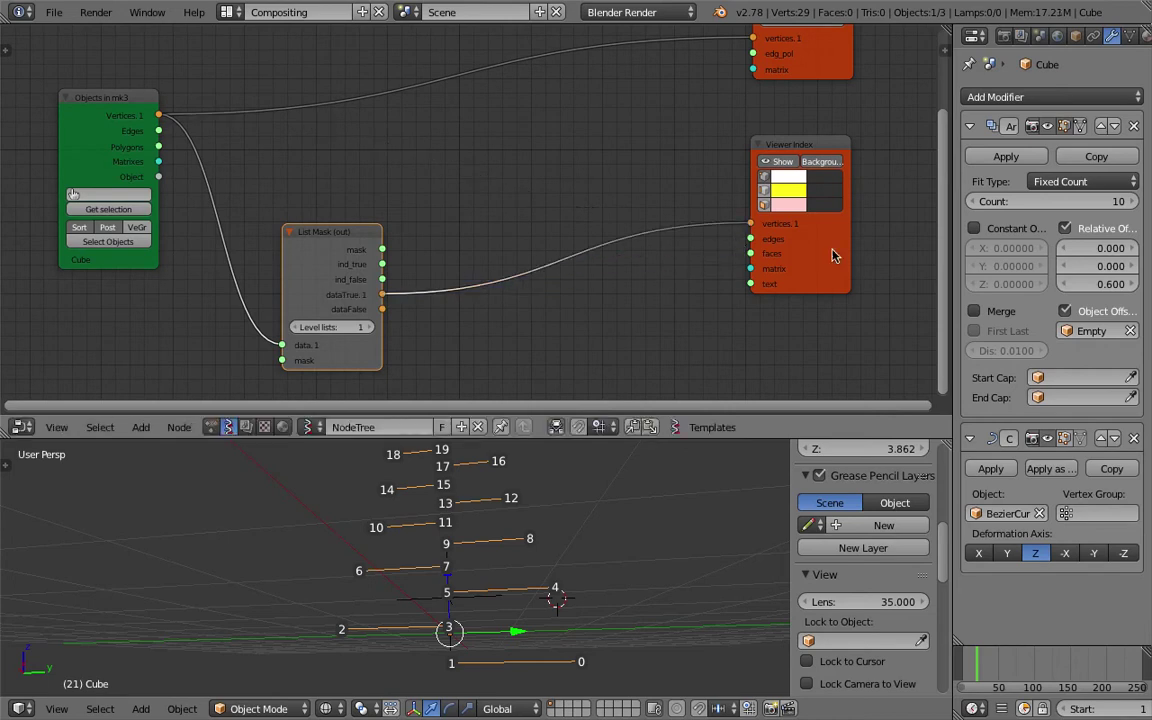
left_click_drag(830, 252, 677, 250)
Set the List Mask (out) node's Level lists to 2
left_click(368, 327)
scroll(489, 548, "up", 1)
scroll(489, 548, "down", 2)
left_click(539, 543)
middle_click_drag(540, 543, 622, 524)
left_click(296, 327)
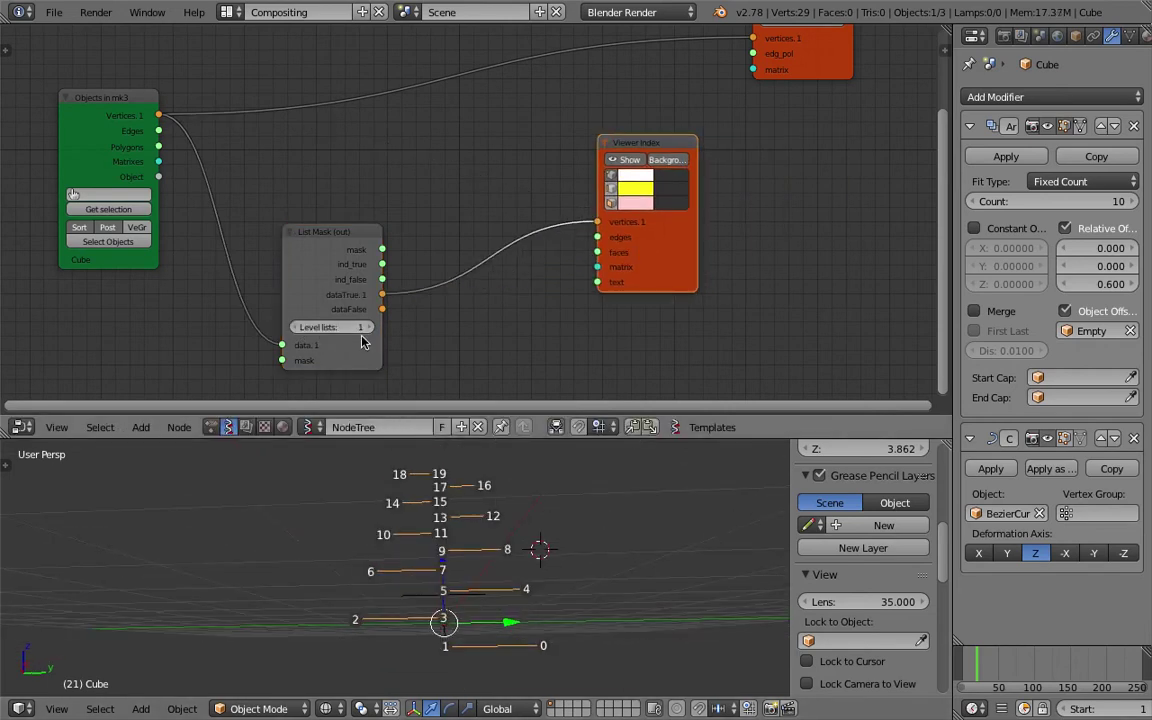
left_click(366, 330)
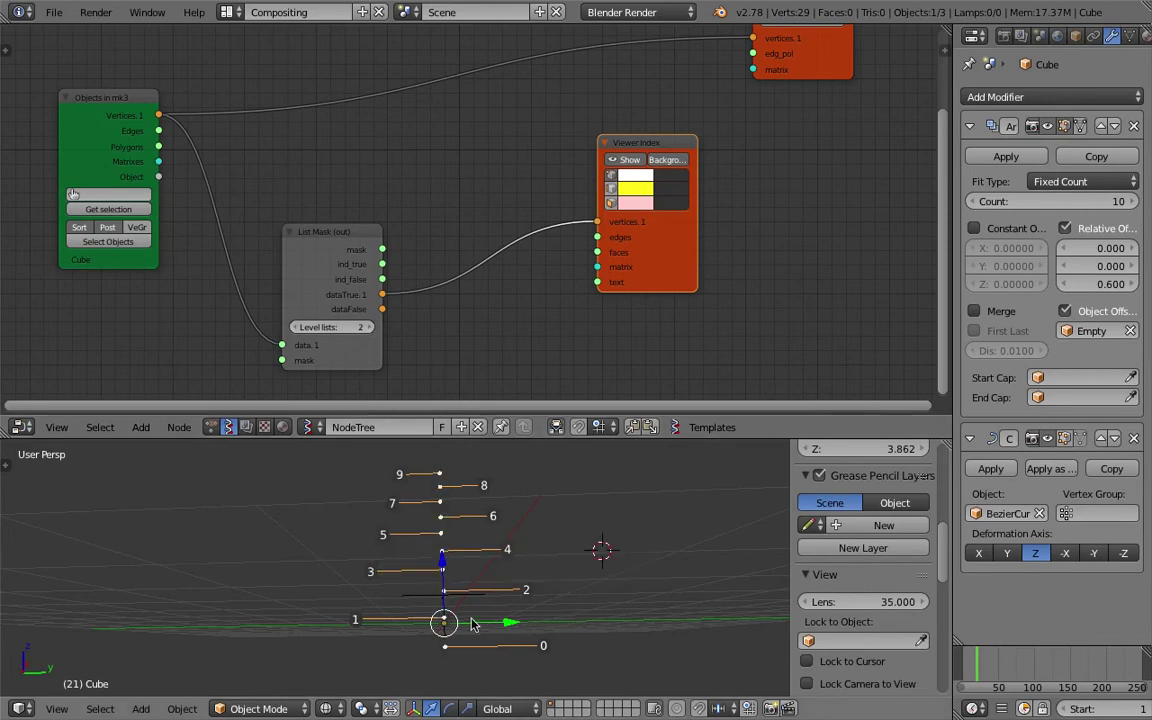
Examine which leaf vertices the dataTrue output of the List Mask node numbers
left_click(532, 593)
left_click(378, 555)
left_click(502, 553)
left_click(390, 538)
left_click(492, 520)
left_click(386, 512)
left_click(488, 487)
left_click(467, 484)
scroll(338, 322, "up", 2)
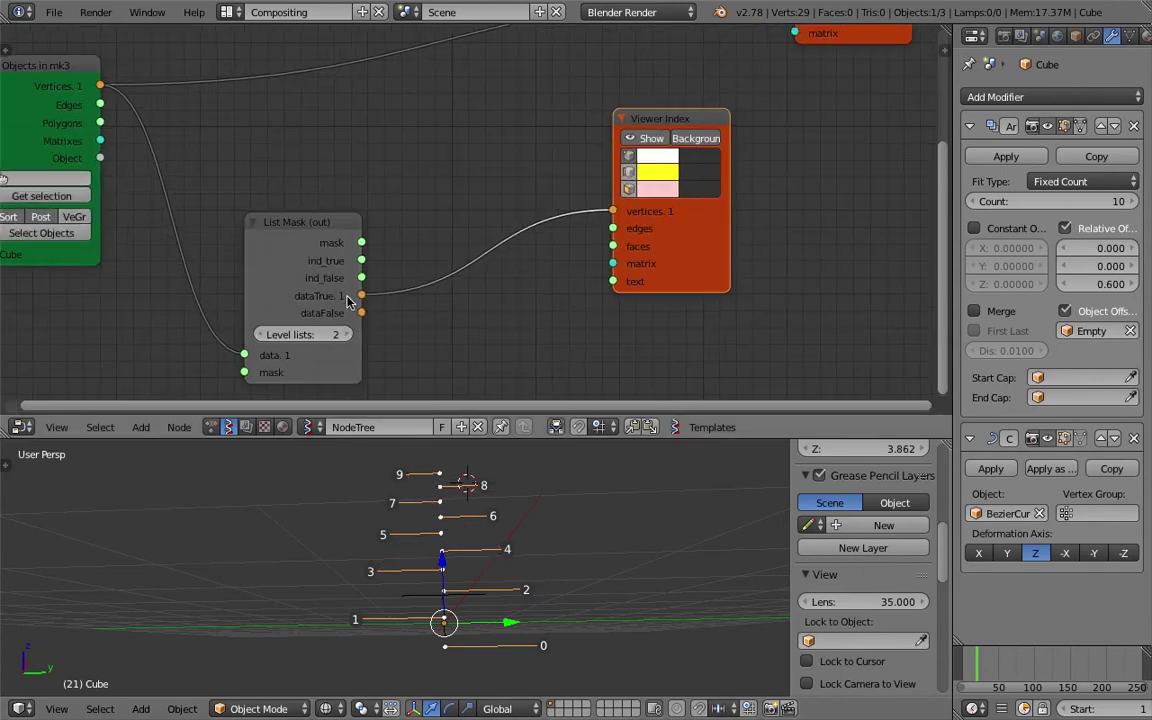
Preview List Mask's dataFalse output in the Viewer Index node and reconnect dataTrue to it
left_click_drag(361, 313, 611, 210)
left_click(544, 578)
scroll(500, 605, "up", 2)
scroll(499, 606, "down", 2)
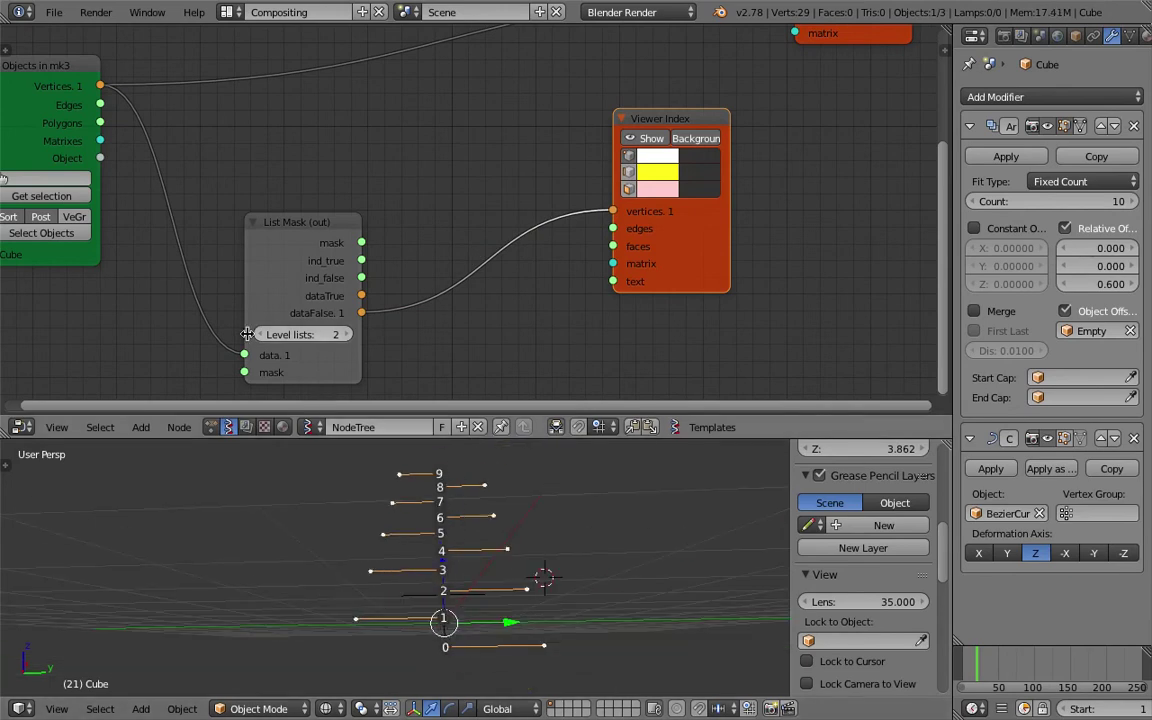
left_click_drag(361, 295, 612, 212)
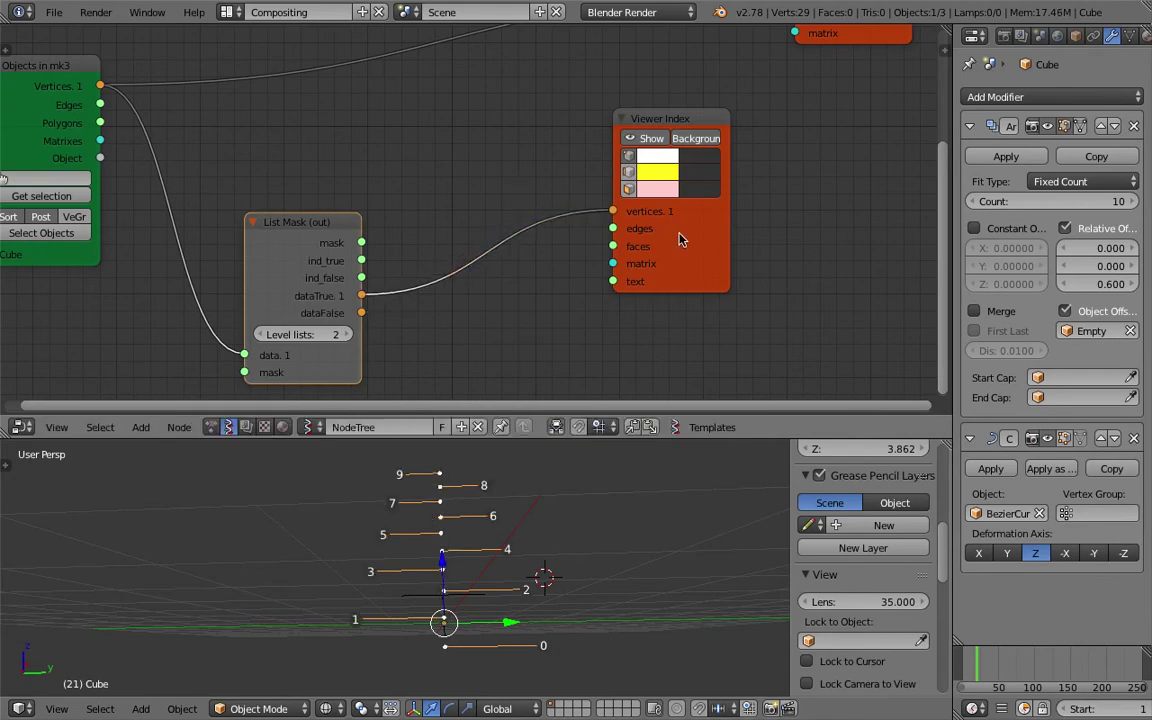
Duplicate the Viewer Index node below the original and connect List Mask's dataFalse output to the copy's vertices input
left_click_drag(678, 252, 629, 208)
key("shift+d")
left_click(629, 409)
middle_click_drag(400, 310, 376, 261)
left_click_drag(341, 272, 545, 318)
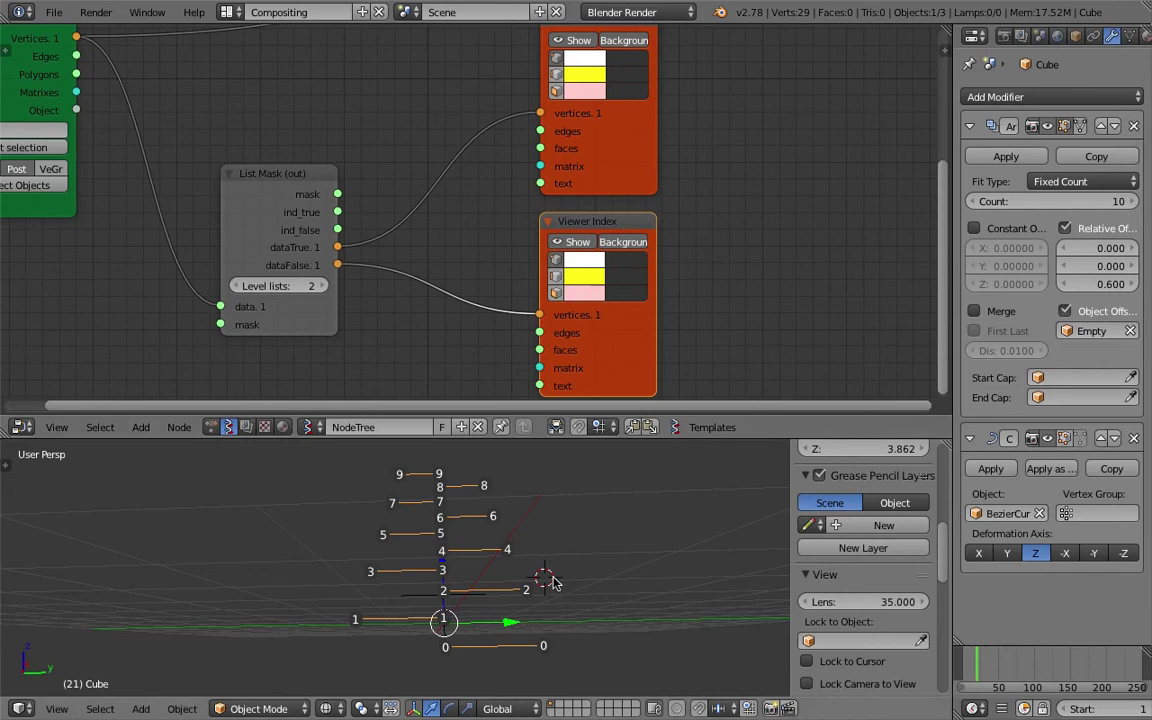
Save the file and review the two sets of index labels on the leaf tips and stem
key("ctrl+s")
left_click(553, 588)
middle_click_drag(481, 512, 545, 580)
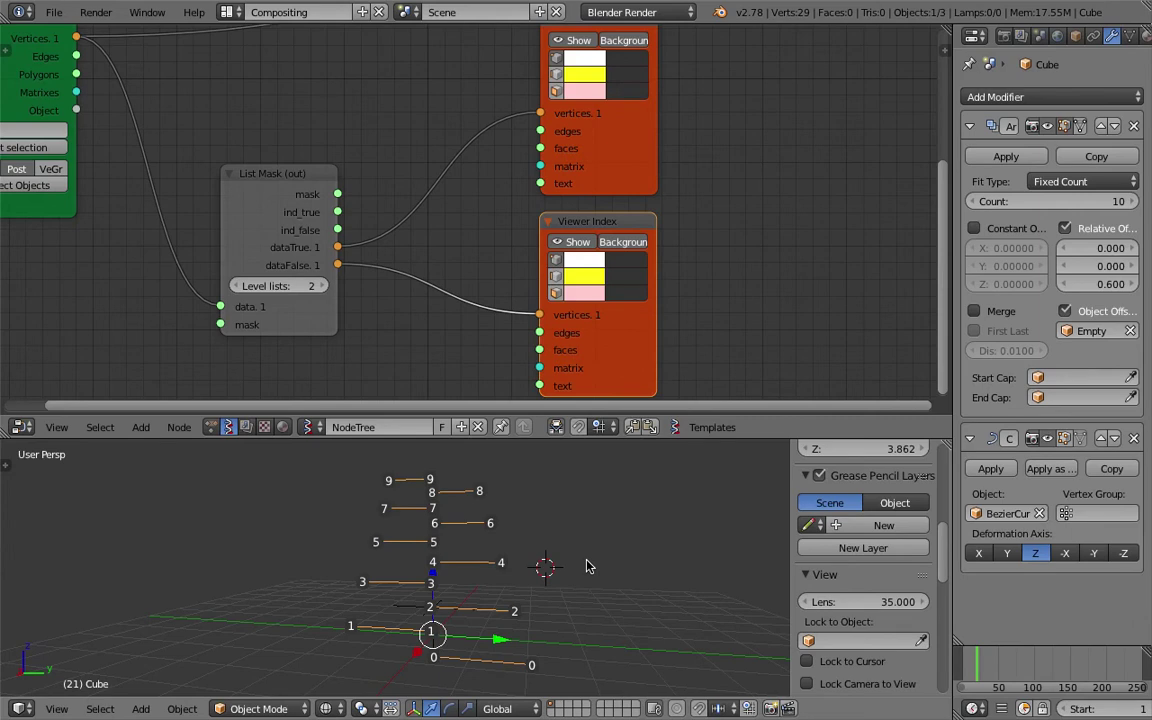
mouse_move(511, 557)
middle_mouse_down()
mouse_move(542, 587)
mouse_move(535, 596)
middle_mouse_up()
key("ctrl+s")
left_click(562, 589)
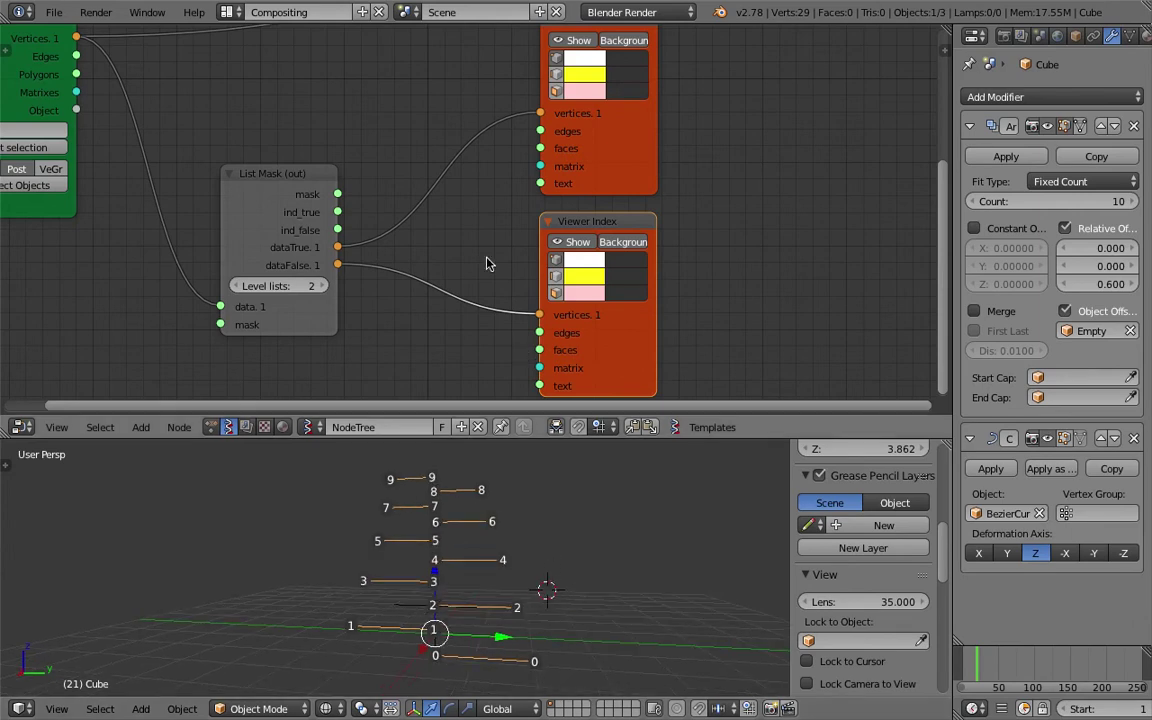
Move the Viewer Draw node closer to the Objects in mk3 node, above the List Mask node
scroll(449, 240, "down", 5)
middle_click_drag(432, 121, 401, 244)
left_click_drag(651, 141, 312, 86)
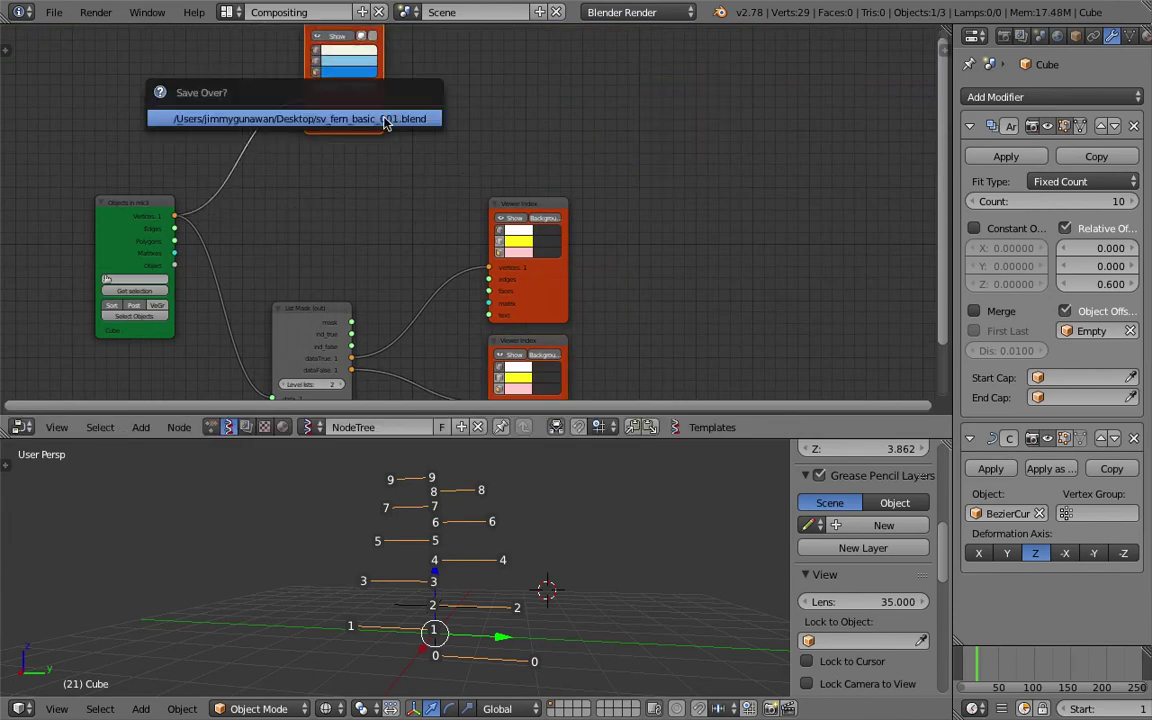
Add a Separate Loose Parts node above the Viewer Index and feed it the Vertices and Edges outputs of Objects in mk3
middle_click_drag(511, 124, 501, 129)
key("ctrl+f")
type("sep")
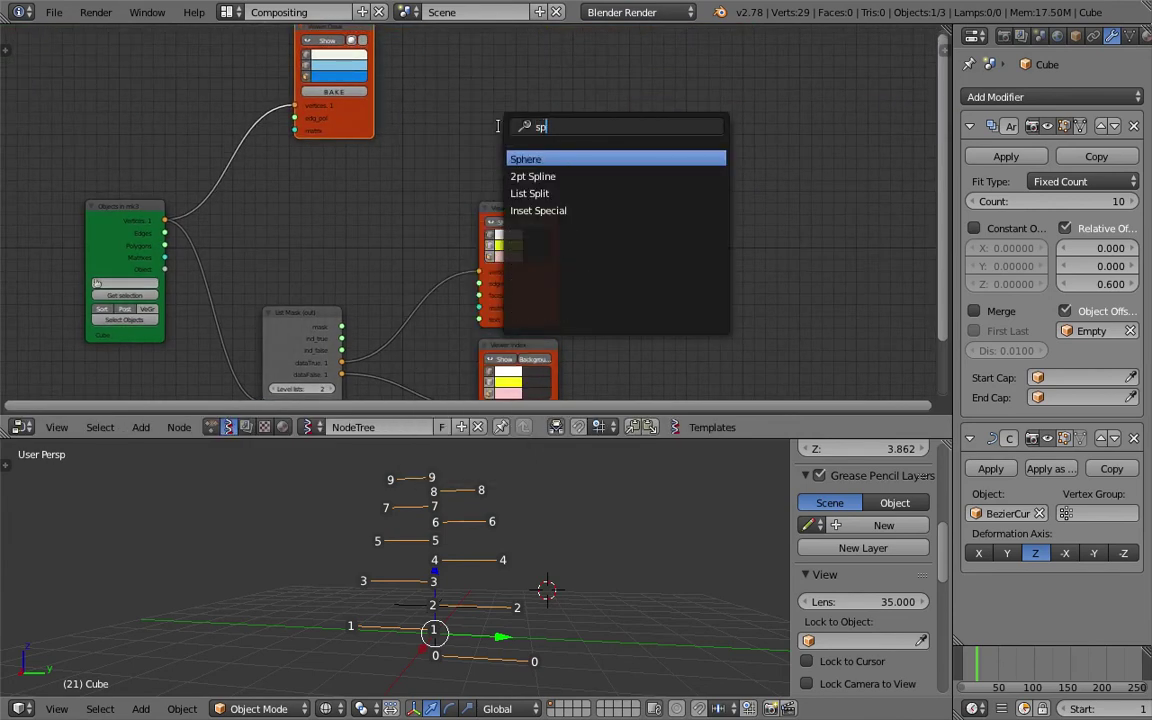
key("Return")
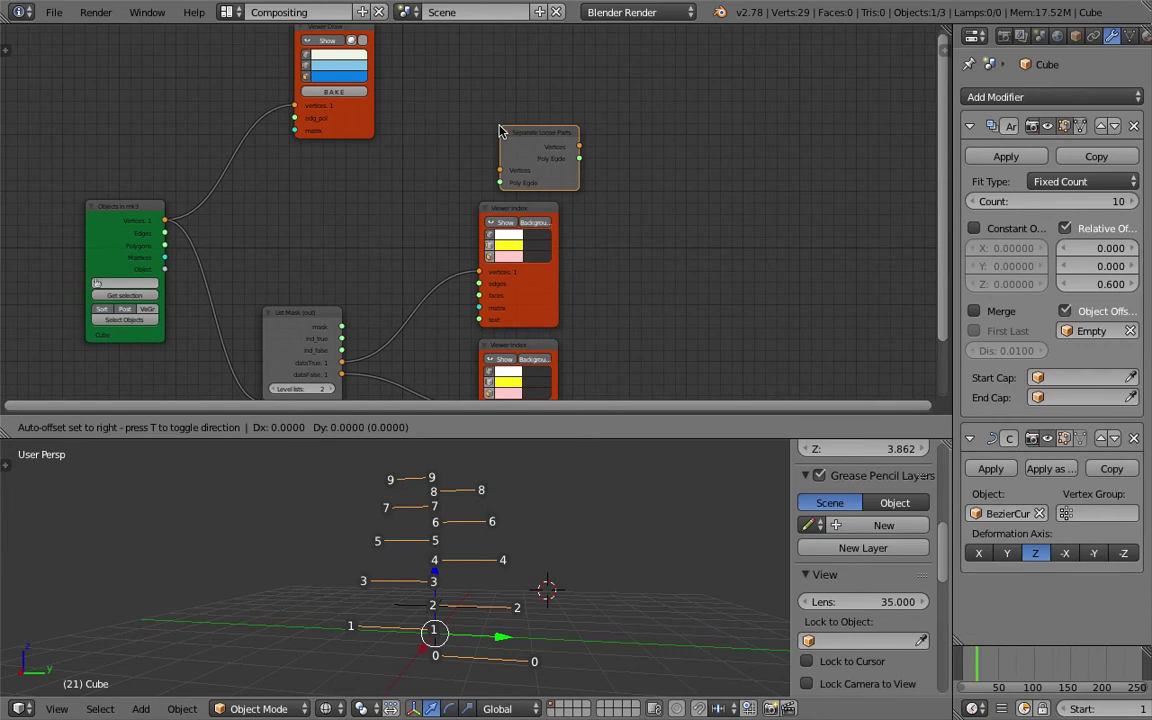
left_click(473, 110)
mouse_move(166, 221)
left_mouse_down()
mouse_move(470, 160)
mouse_move(172, 241)
mouse_move(165, 233)
left_mouse_up()
mouse_move(486, 206)
middle_mouse_down()
mouse_move(412, 216)
mouse_move(492, 210)
middle_mouse_up()
left_click_drag(172, 238, 478, 167)
middle_click_drag(664, 117, 623, 113)
left_click(479, 214)
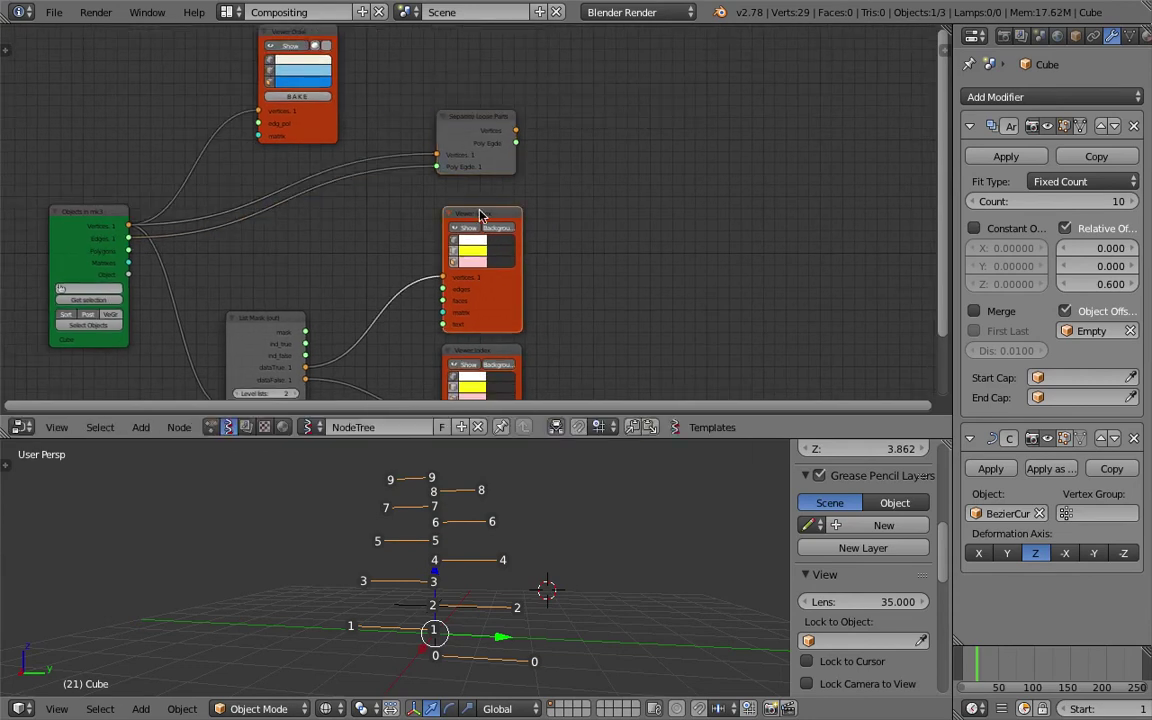
key("shift+a")
left_click(624, 124)
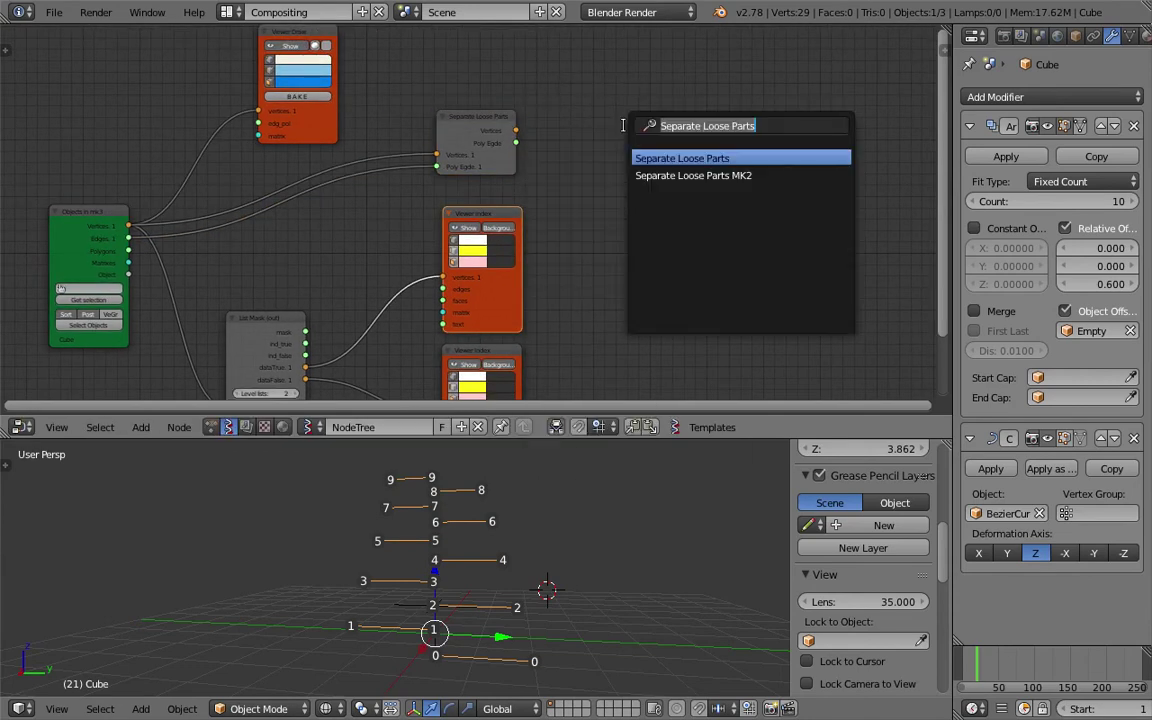
key("Escape")
key("shift+d")
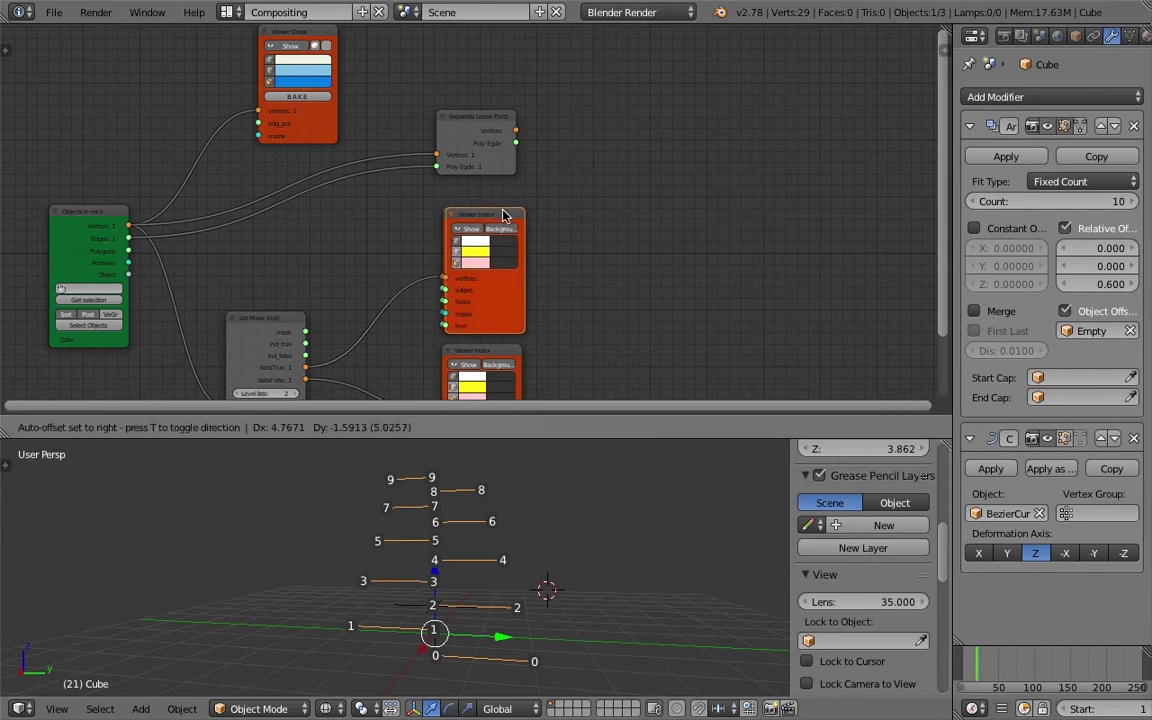
left_click(692, 105)
scroll(726, 86, "up", 1)
key("x")
Duplicate the Viewer Draw node beside Separate Loose Parts and connect the Vertices and Poly Egde outputs to the copy
middle_click_drag(360, 92, 345, 152)
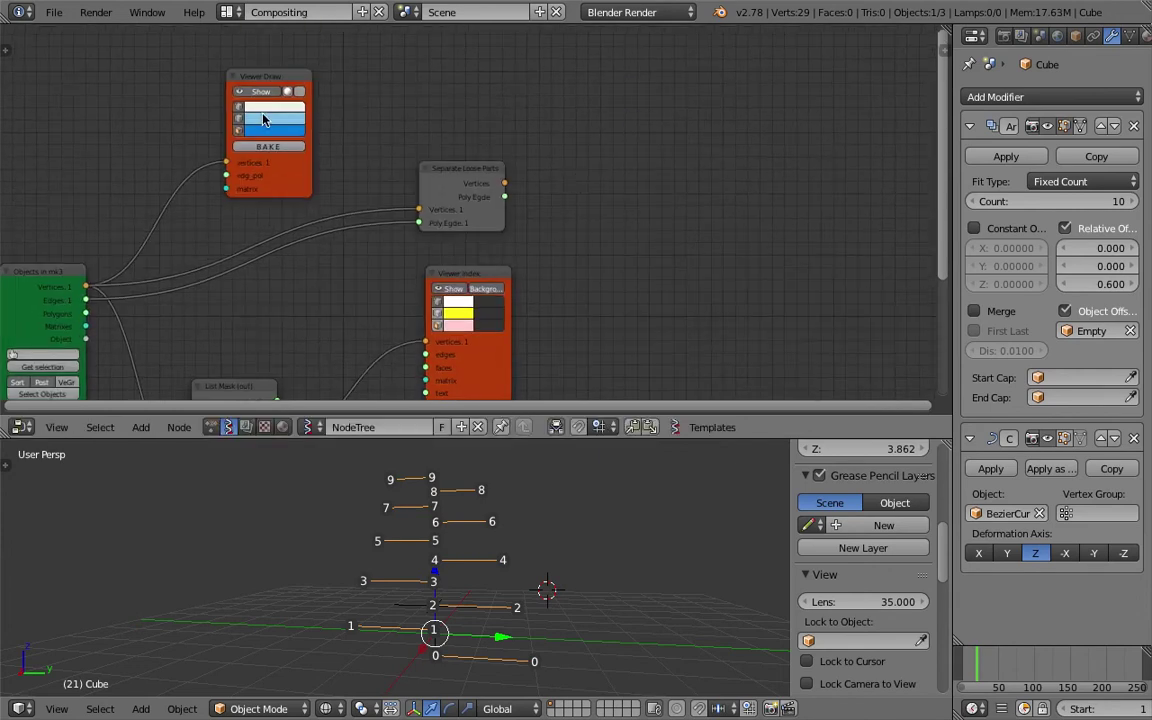
key("shift+d")
left_click(637, 141)
scroll(576, 163, "up", 1)
mouse_move(511, 178)
left_mouse_down()
mouse_move(609, 211)
mouse_move(515, 180)
mouse_move(632, 235)
mouse_move(511, 178)
left_mouse_up()
middle_click_drag(563, 161, 563, 138)
Save the file over the existing version and look over the separated leaf edges
key("ctrl+s")
key("Return")
middle_click_drag(534, 524, 553, 522)
left_click(544, 518)
key("ctrl+s")
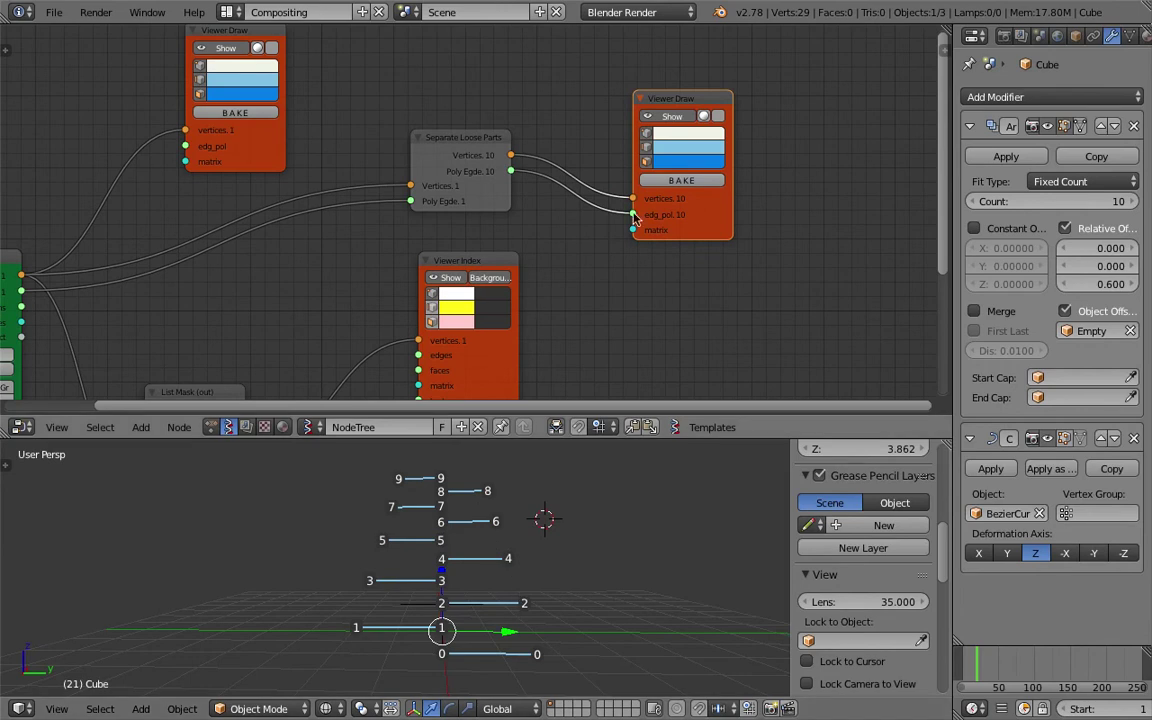
Move the new Viewer Draw aside and insert a Vector Interpolation node into the vertices link from Separate Loose Parts
left_click_drag(713, 229, 794, 227)
scroll(653, 168, "up", 2)
key("shift+a")
left_click(650, 155)
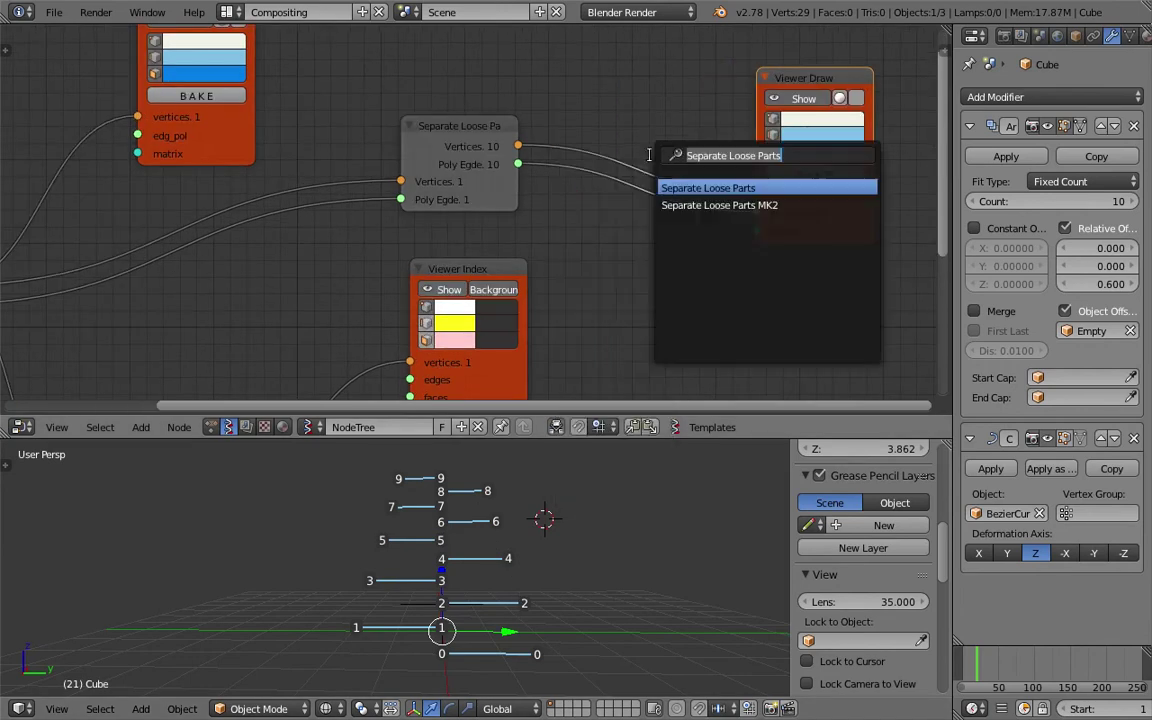
type("vec")
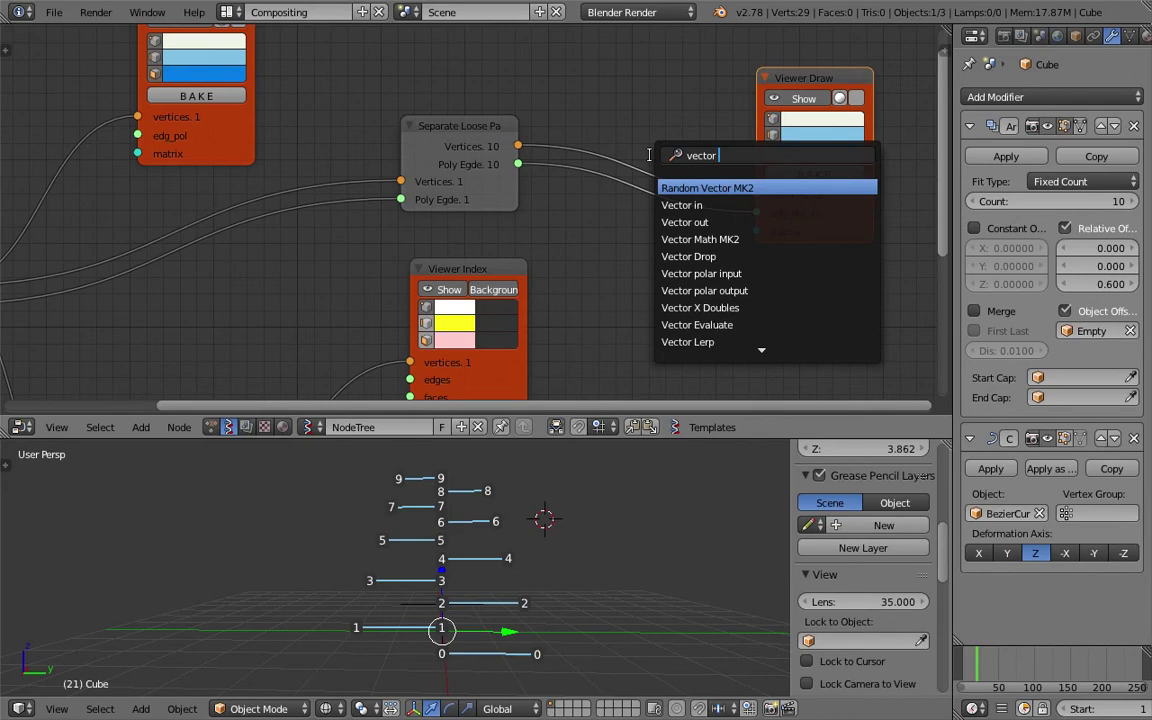
type("tor int")
key("Down")
key("Down")
key("Return")
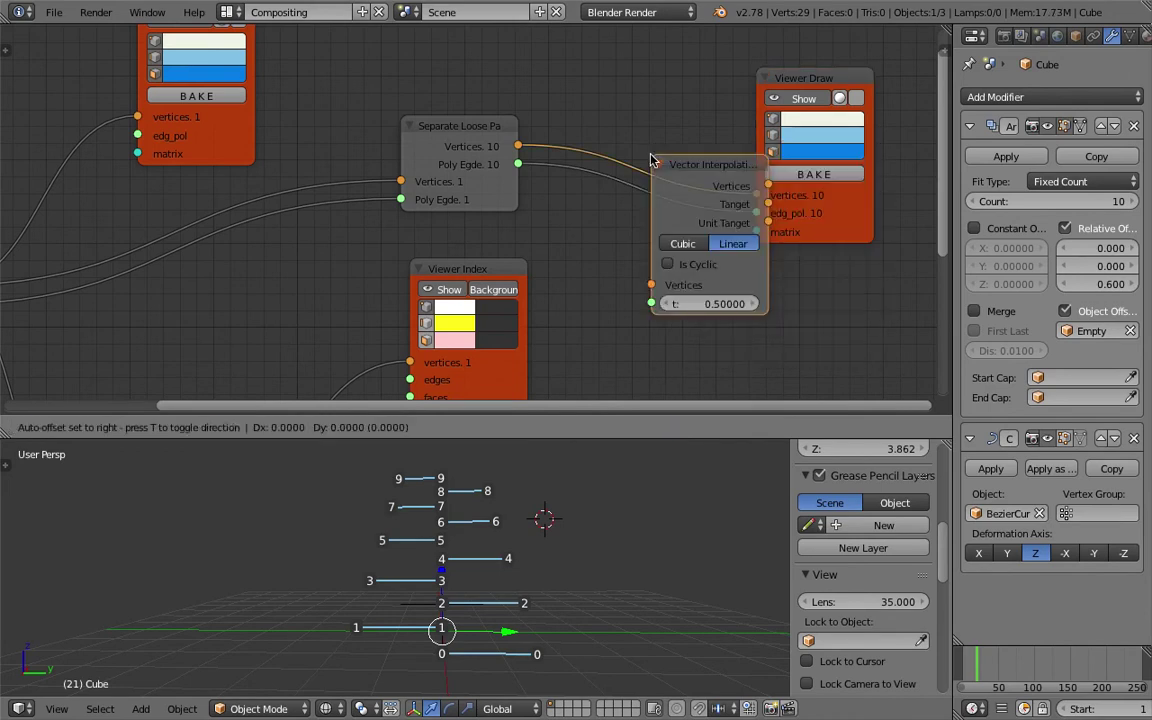
left_click(670, 140)
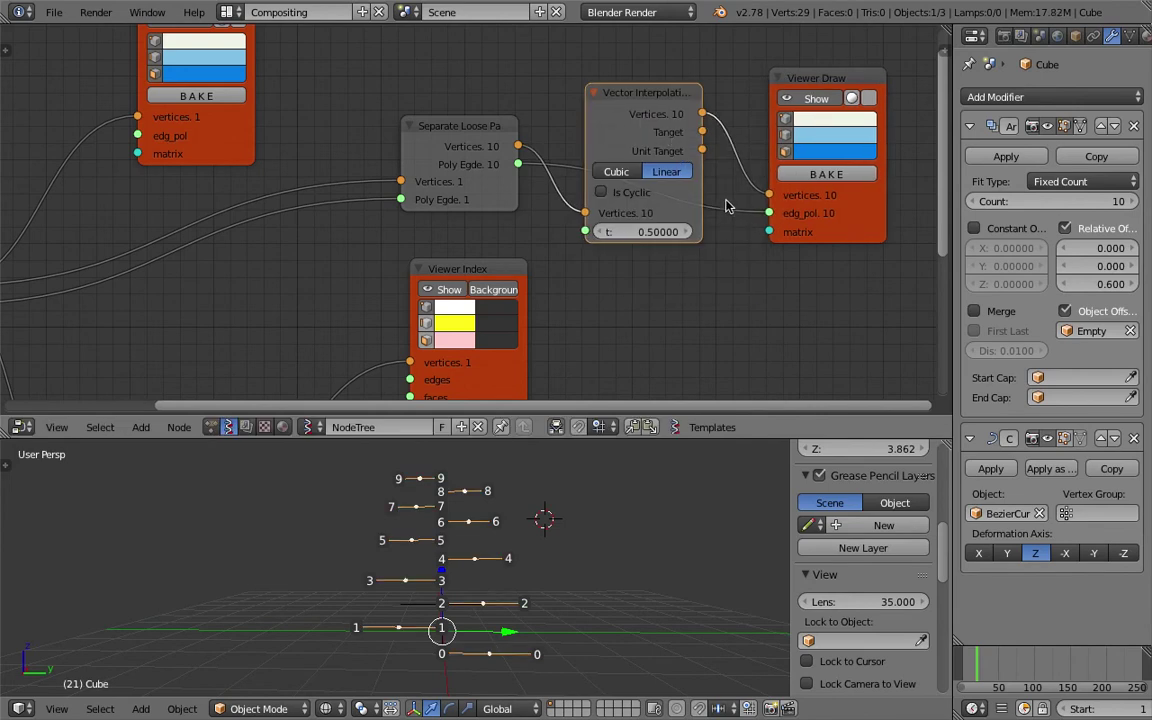
Cut the Poly Egde link into Viewer Draw and move that viewer farther from the Vector Interpolation node
left_click_drag(733, 190, 719, 186, "ctrl")
right_click(781, 150)
key("g")
left_click(774, 80)
middle_click_drag(774, 80, 574, 104)
key("g")
left_click(634, 98)
Insert a UV Connection node between Vector Interpolation and Viewer Draw, and connect its data output to edg_pol
key("ctrl+f")
type("uv")
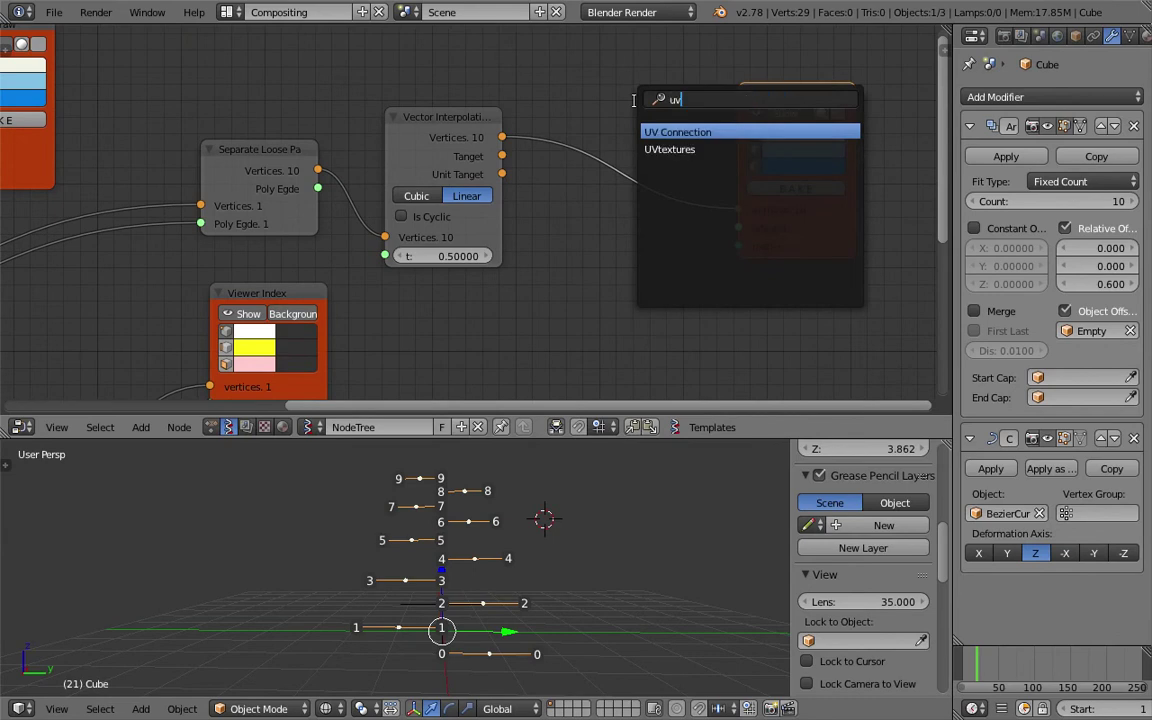
key("Return")
left_click(549, 99)
left_click_drag(688, 145, 753, 228)
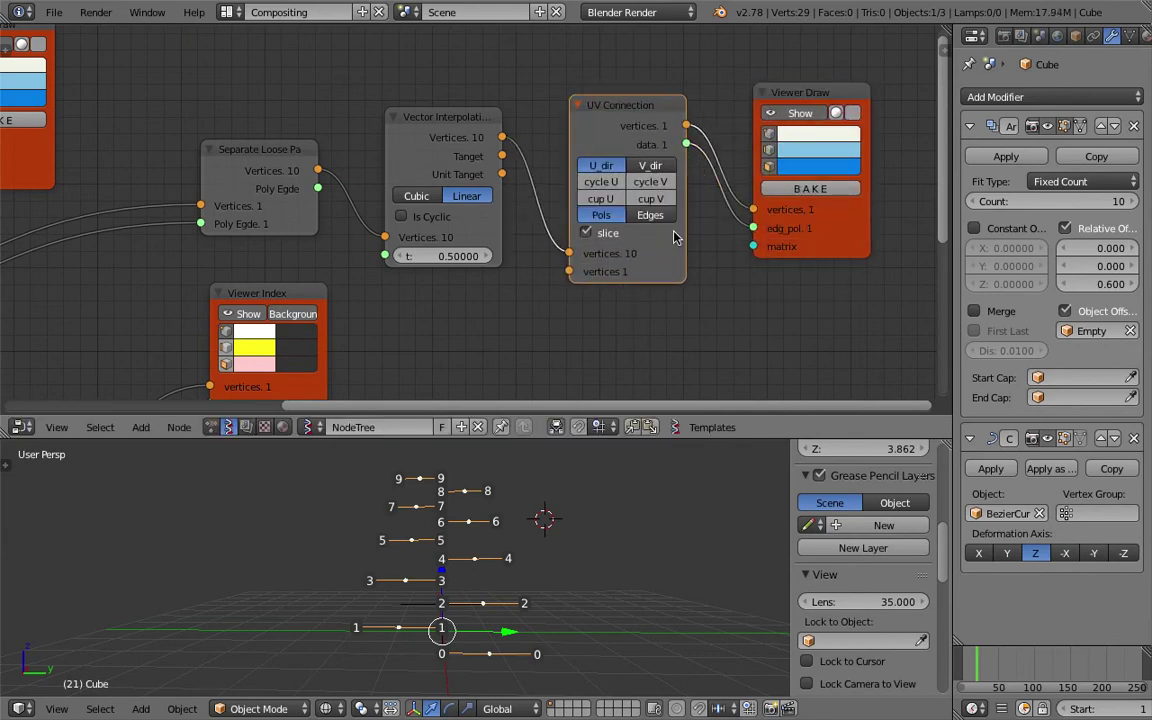
Set the UV Connection node to V_dir and Edges with slice turned off
left_click(651, 166)
left_click(601, 166)
left_click(586, 232)
left_click(648, 215)
left_click(651, 166)
left_click(601, 166)
left_click(646, 167)
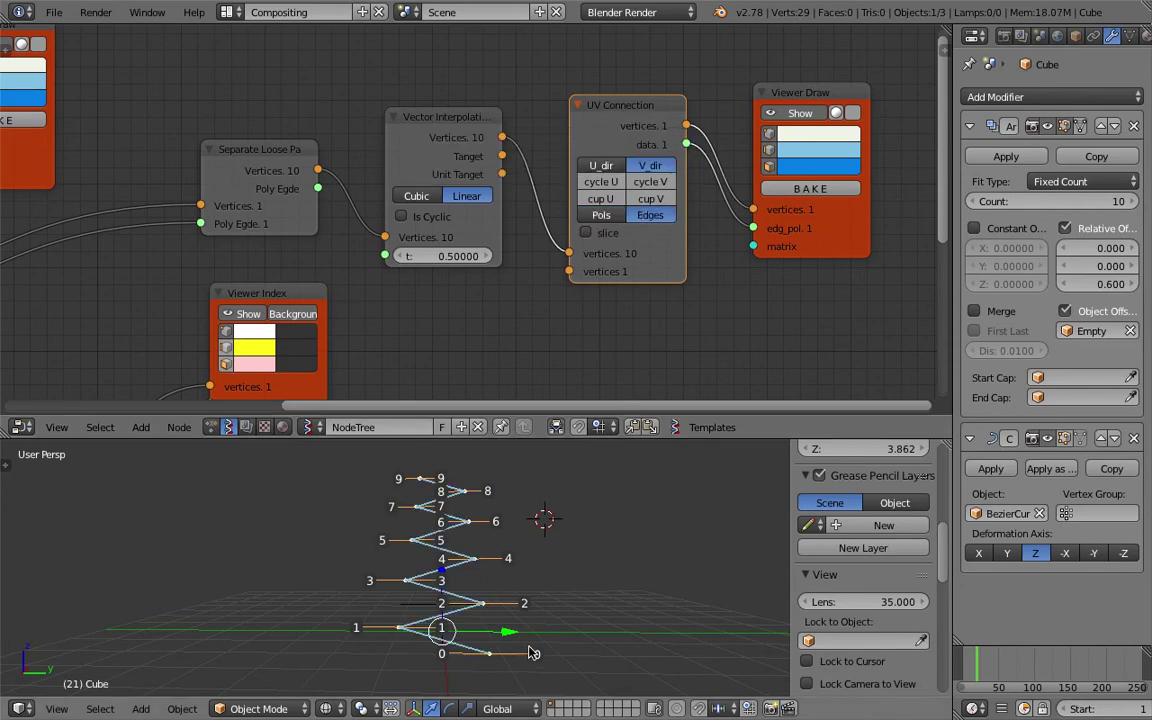
Set the Vector Interpolation t value to 0.29 and adjust the spacing of the Separate Loose Parts and Vector Interpolation nodes
mouse_move(440, 256)
left_mouse_down()
mouse_move(530, 256)
mouse_move(346, 256)
mouse_move(480, 256)
mouse_move(430, 256)
mouse_move(452, 262)
left_mouse_up()
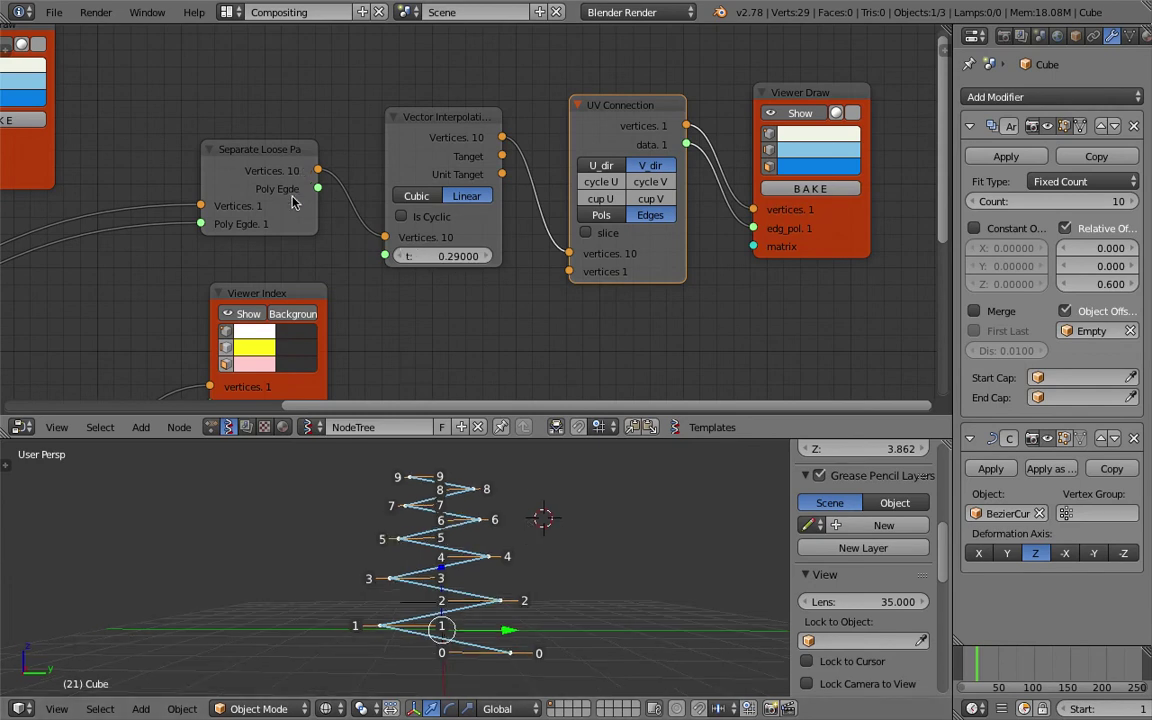
middle_click_drag(293, 203, 330, 167)
left_click_drag(293, 148, 279, 140)
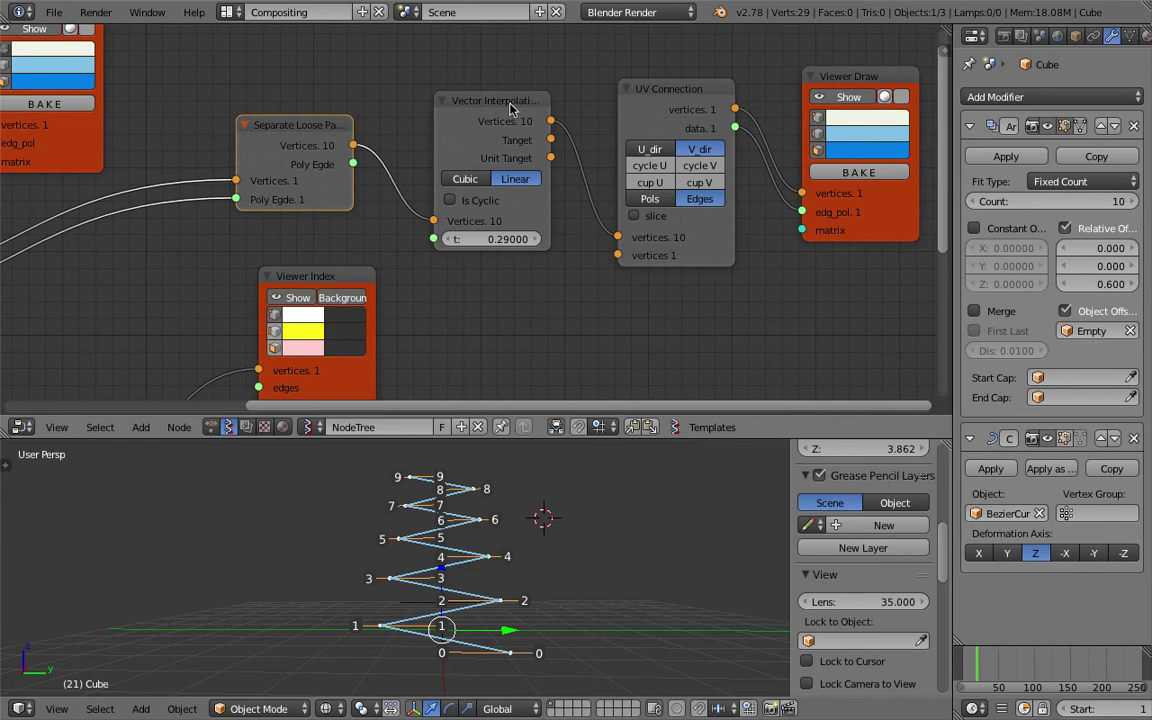
left_click_drag(510, 108, 521, 102)
middle_click_drag(510, 180, 563, 220)
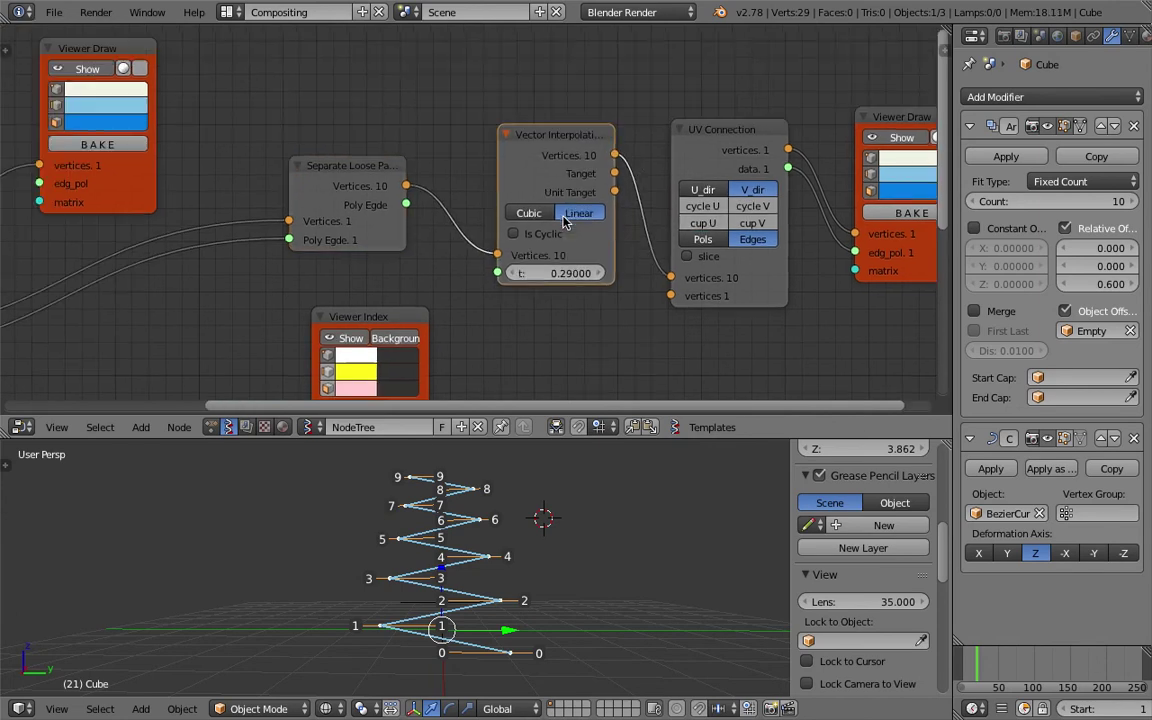
Add a Range Float node above the Separate Loose Parts node
key("space")
type("range f")
key("Return")
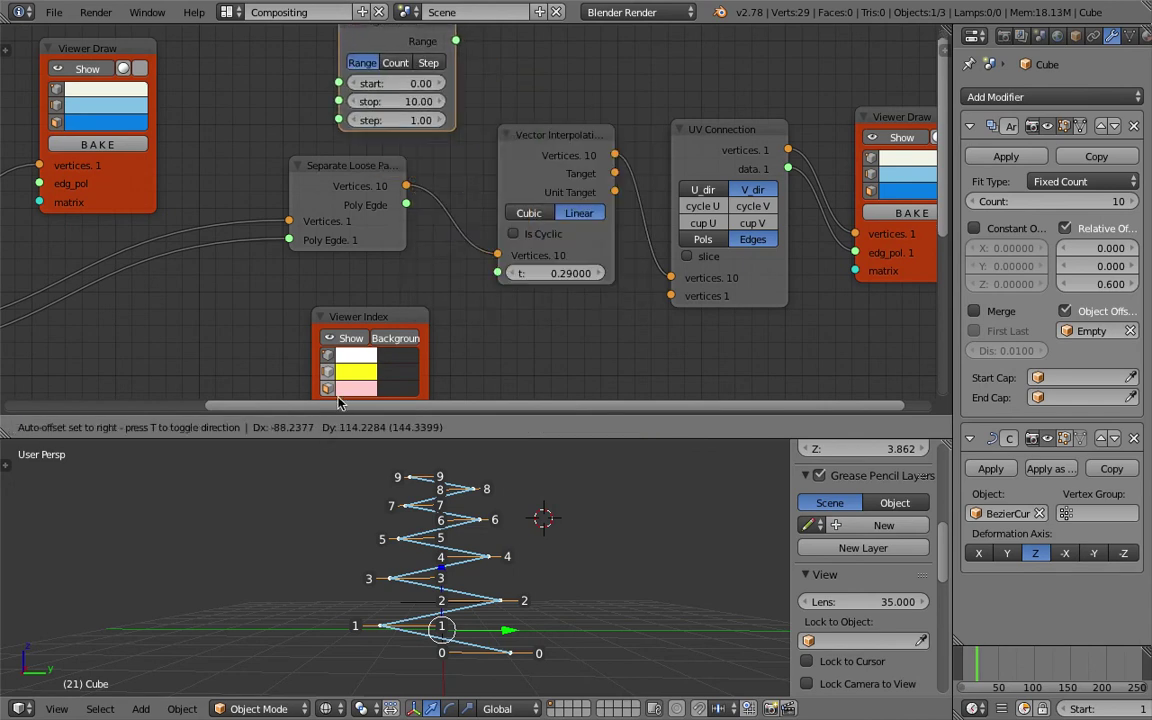
left_click(338, 402)
Switch the range node to Count mode with a stop of 1.00 and connect its Range output to Vector Interpolation's t input
left_click(395, 62)
left_click(426, 103)
type("1")
key("Return")
left_click_drag(455, 40, 497, 272)
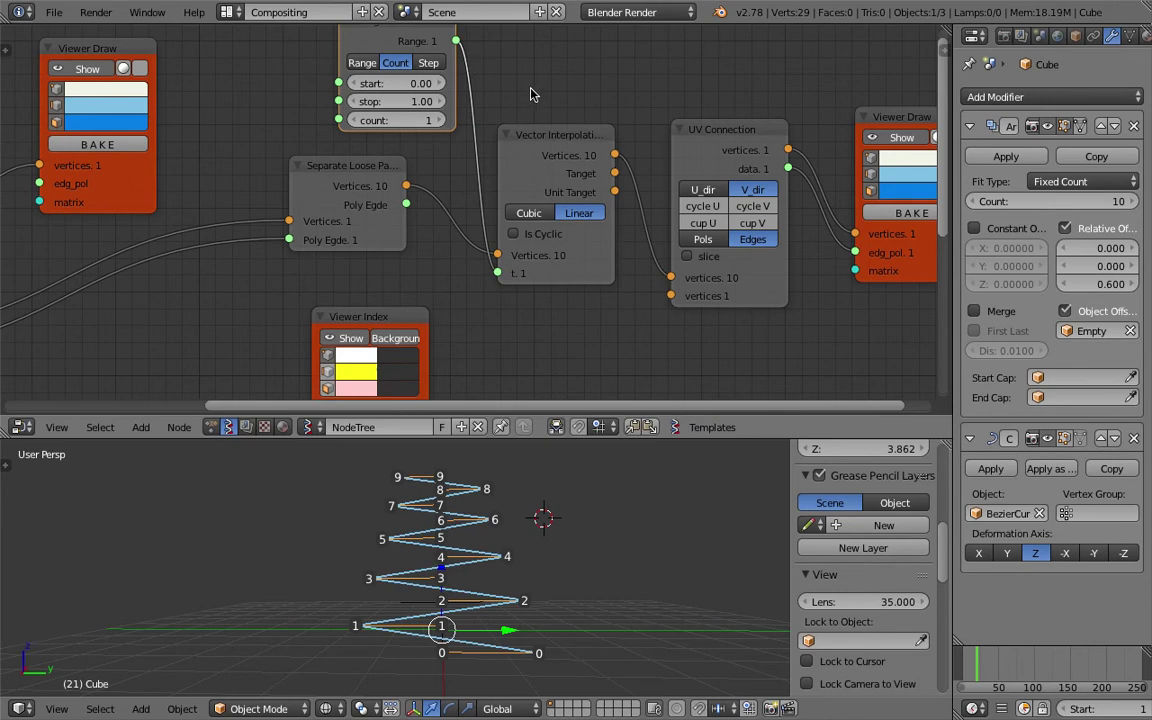
Set the range node's count to 5 and check the interpolated points along the leaves
left_click(440, 120)
left_click(440, 120)
left_click(440, 120)
left_click(440, 120)
left_click_drag(401, 121, 386, 121)
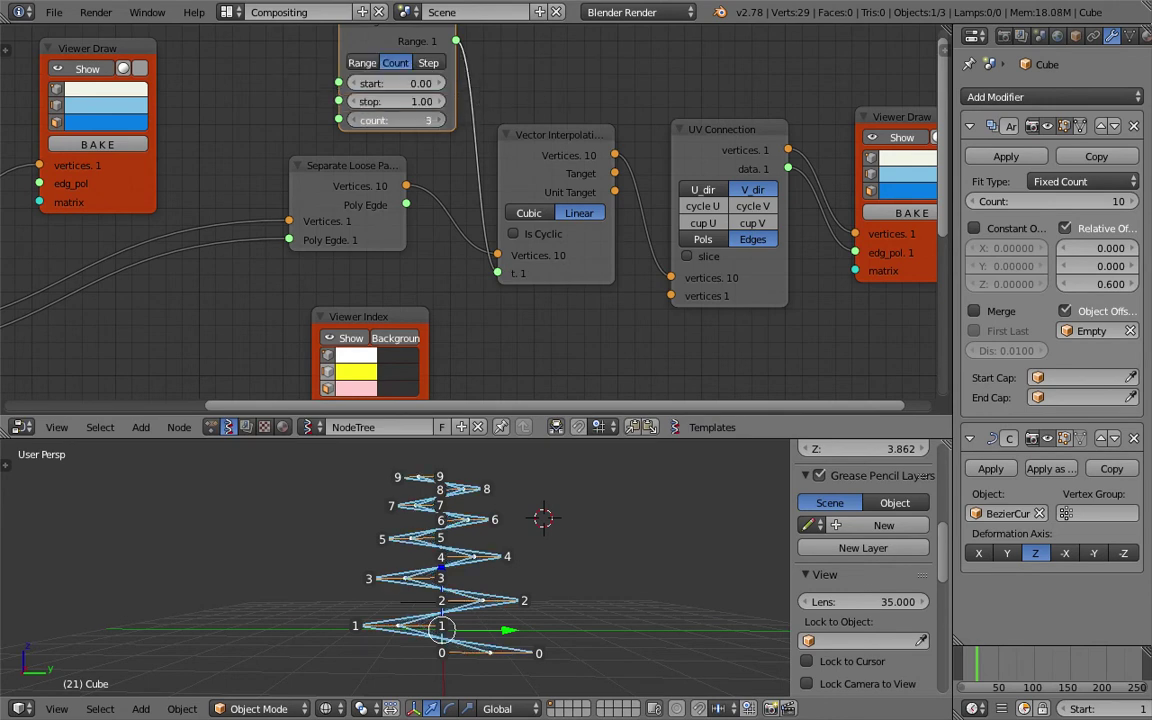
scroll(530, 595, "up", 2)
scroll(530, 595, "down", 3)
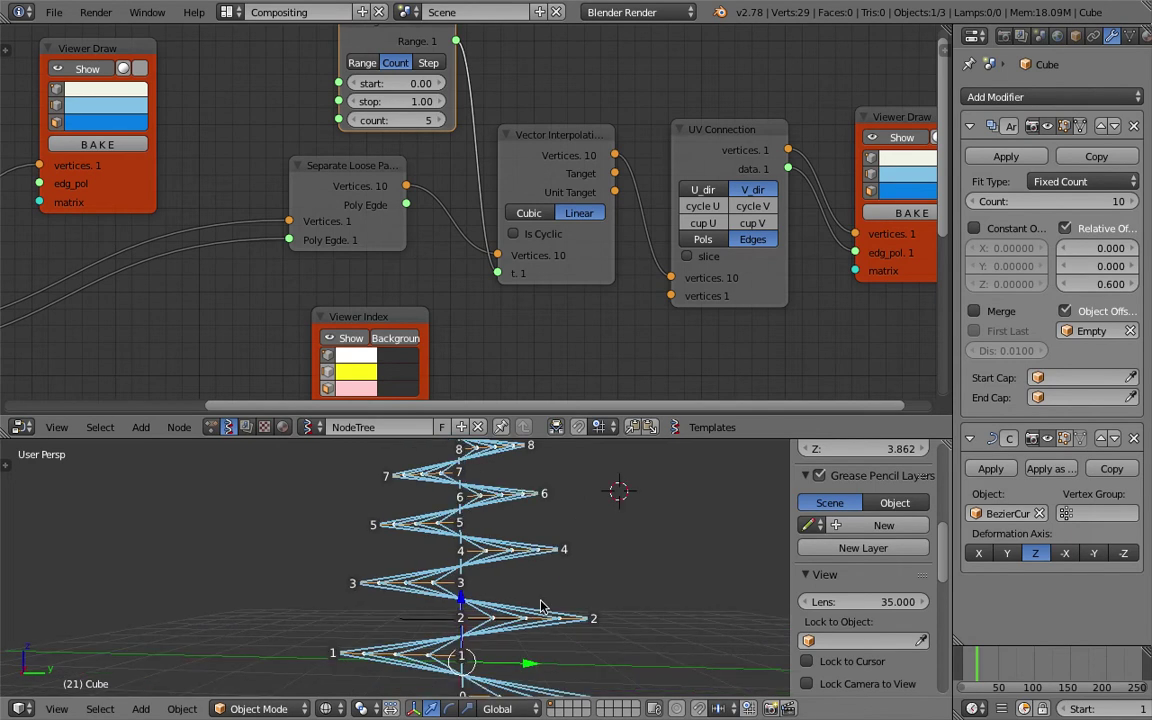
left_click(507, 541)
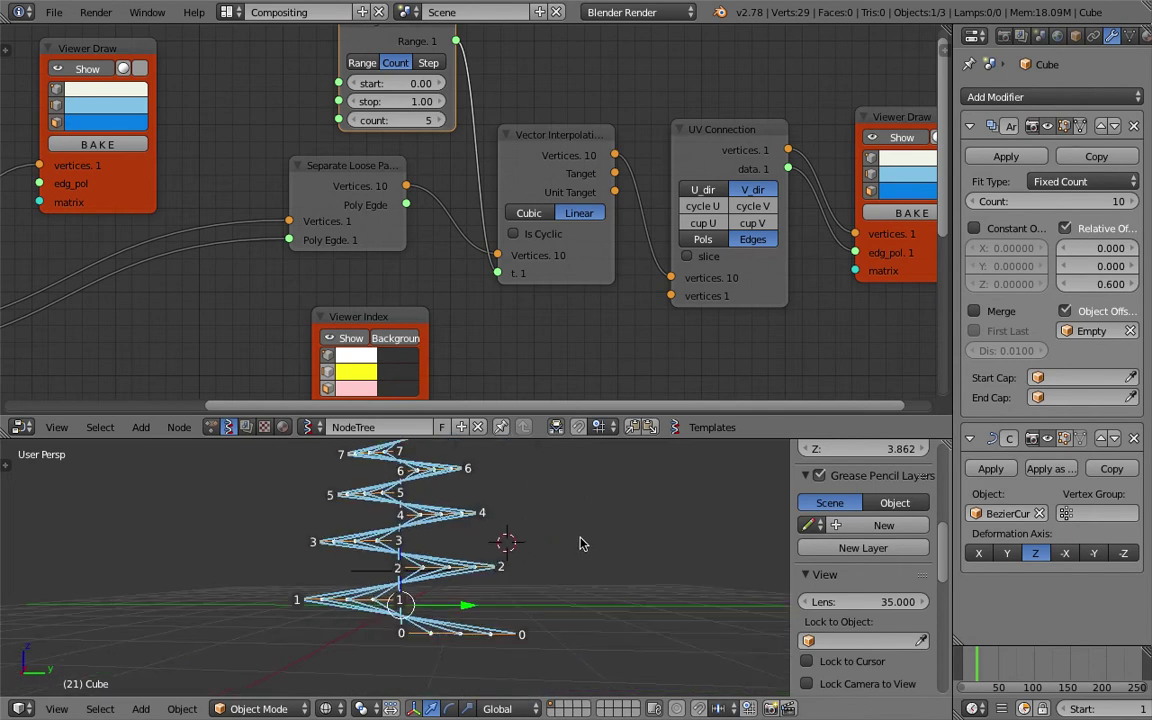
Switch the UV Connection node to U_dir so each leaf is connected along its own length, and save the file
left_click(700, 191)
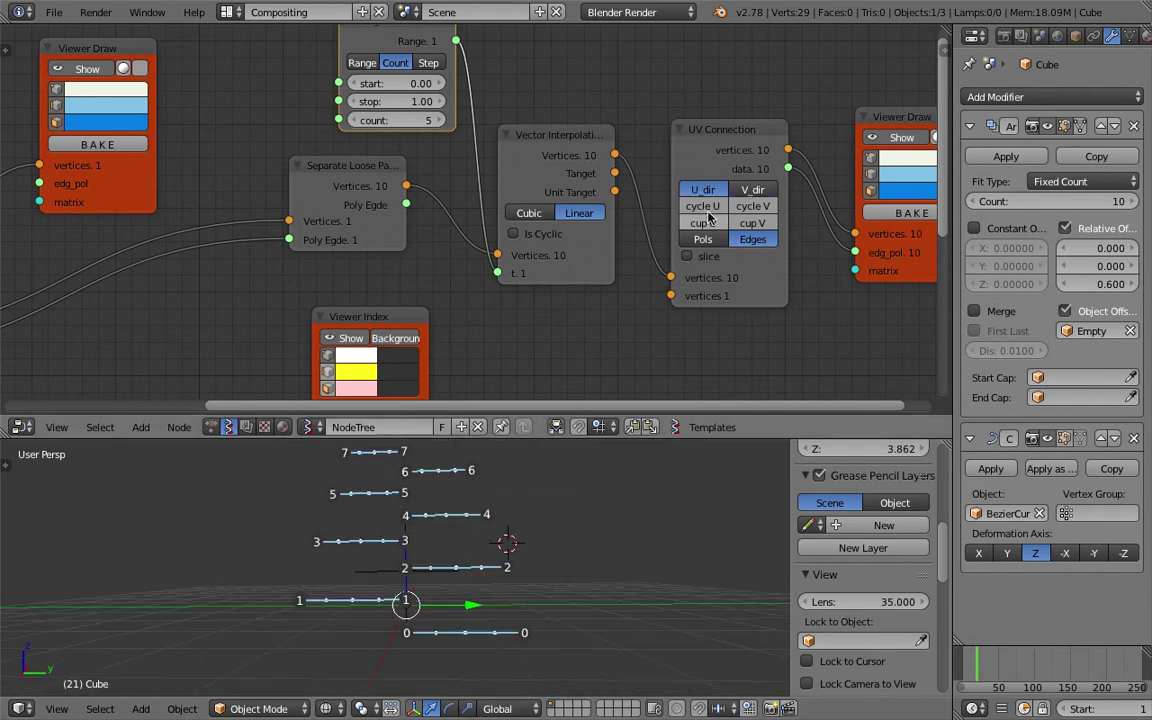
middle_click_drag(571, 463, 594, 473)
middle_click_drag(508, 546, 537, 581)
key("ctrl+s")
left_click(535, 579)
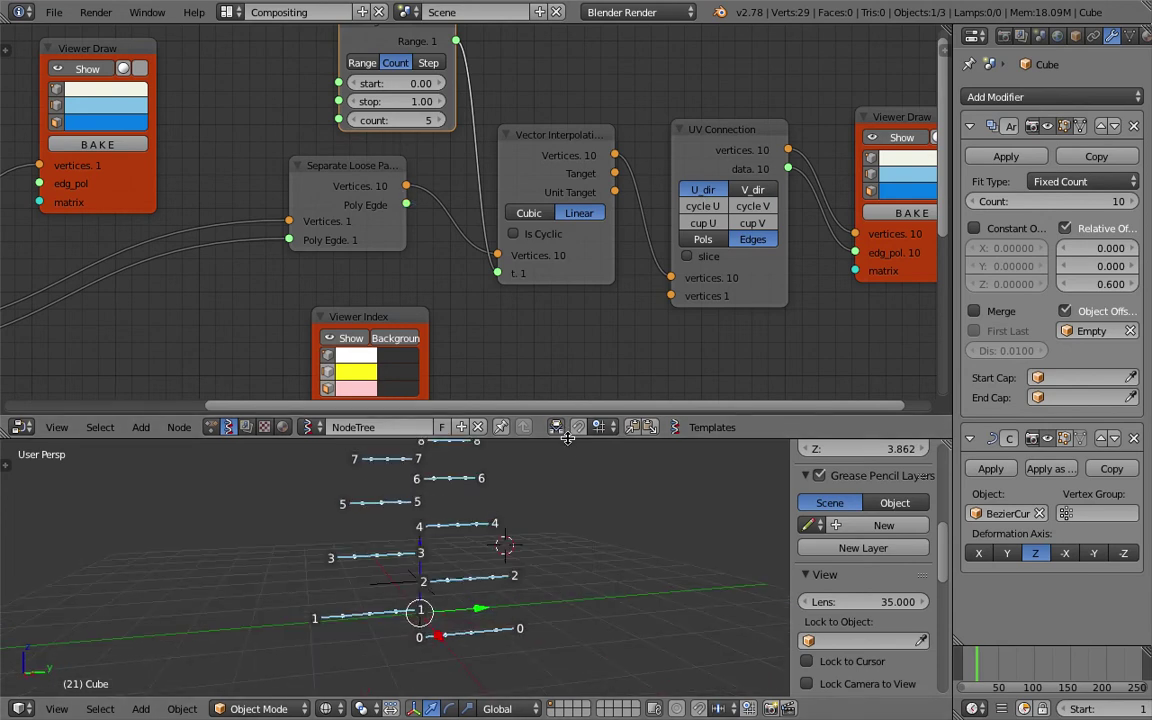
Enlarge the 3D view by shrinking the node editor, and frame the whole fern
left_click_drag(568, 438, 564, 327)
middle_click_drag(532, 467, 528, 495)
scroll(480, 594, "up", 2)
middle_click_drag(488, 608, 412, 544)
Select the Empty that controls the array's object offset and rotate it freely with the trackball rotation
right_click(420, 544)
key("r")
key("r")
right_click(553, 478)
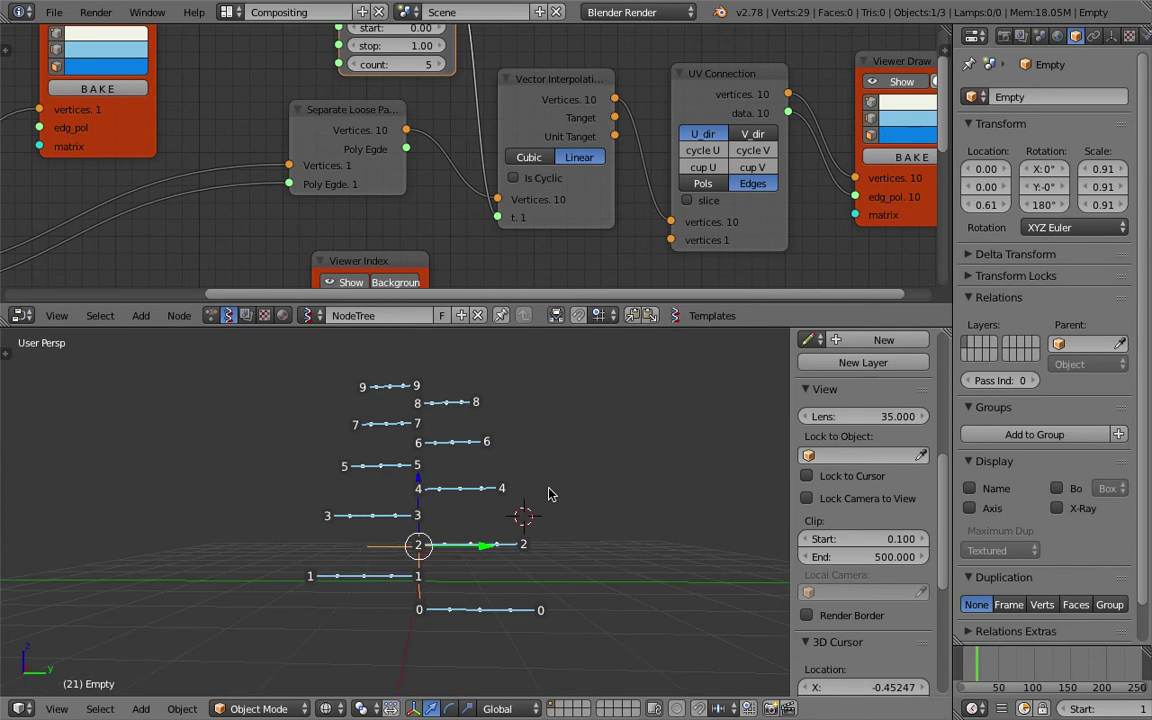
key("r")
key("r")
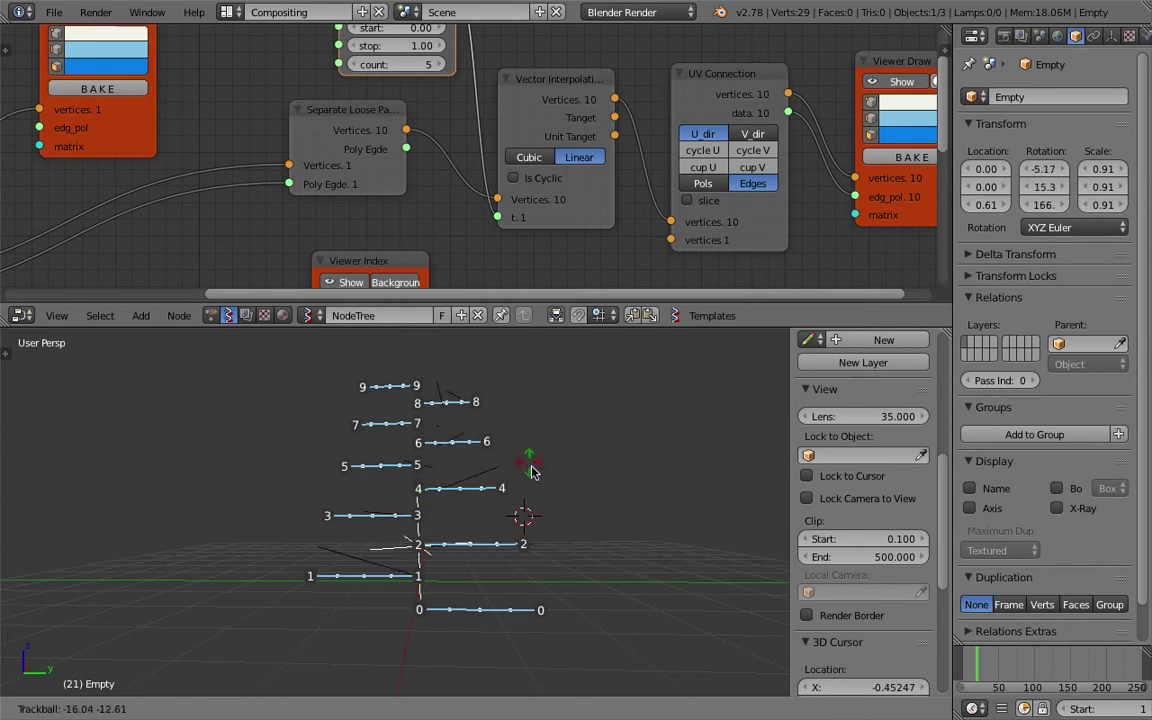
Cancel the Empty's trackball rotation and save the file
key("Escape")
middle_click_drag(466, 425, 560, 456)
key("ctrl+s")
left_click(504, 430)
key("ctrl+s")
left_click(490, 468)
Set the Array modifier's count to 15 on the Cube object
right_click(430, 430)
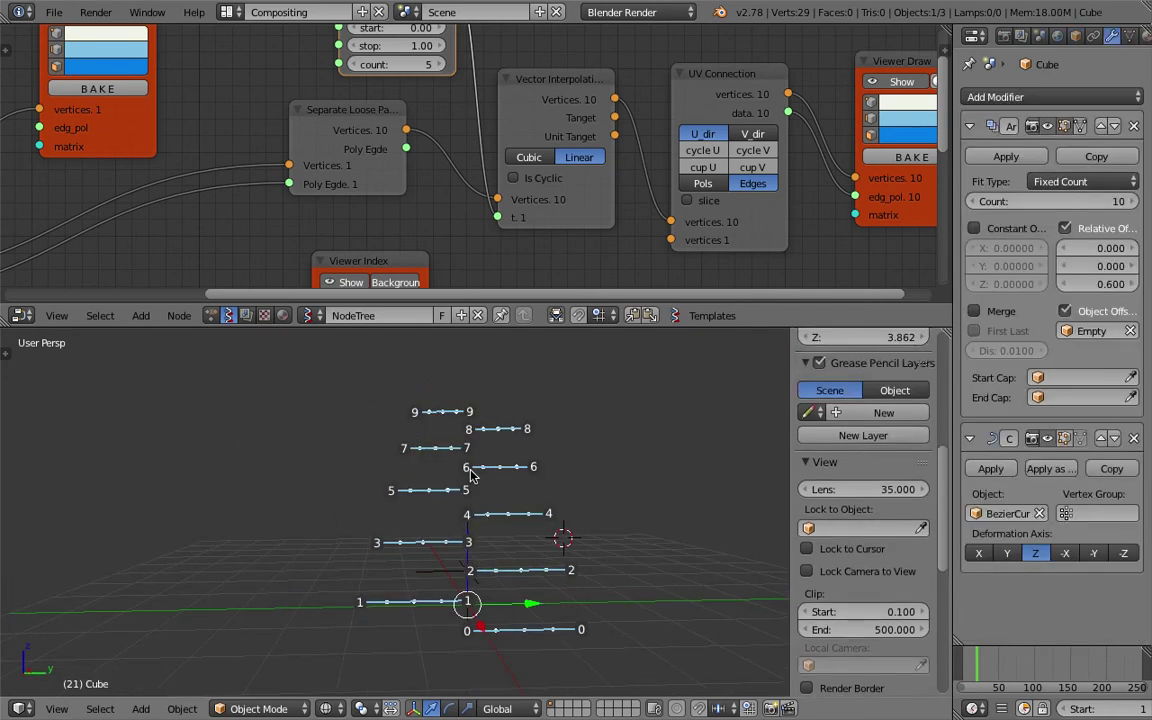
left_click(1128, 206)
left_click(1128, 206)
left_click(1129, 206)
left_click(1129, 205)
left_click(1129, 205)
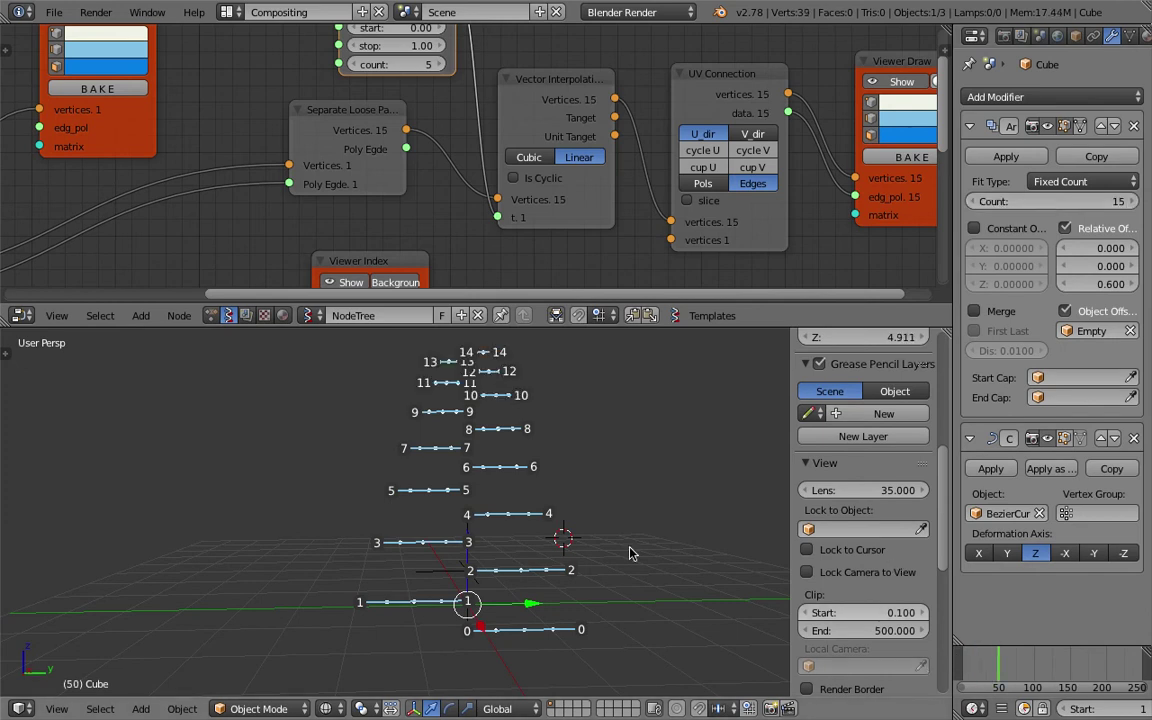
Go to frame 82 on the timeline and save the file
left_click(1034, 666)
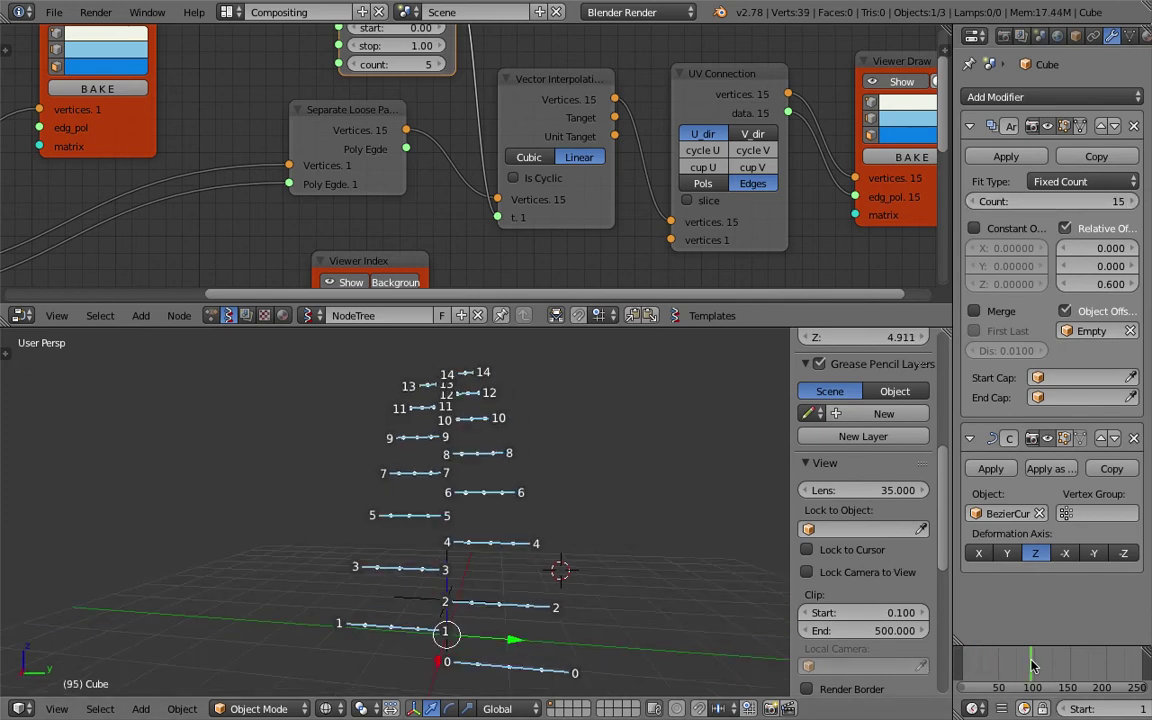
left_click_drag(1020, 666, 1021, 666)
middle_click_drag(475, 525, 495, 466)
scroll(495, 466, "up", 1)
key("ctrl+s")
left_click(495, 467)
scroll(505, 480, "up", 2)
middle_click_drag(473, 405, 483, 494, "shift")
scroll(532, 586, "down", 1)
middle_click_drag(527, 660, 522, 505, "shift")
scroll(517, 416, "up", 1)
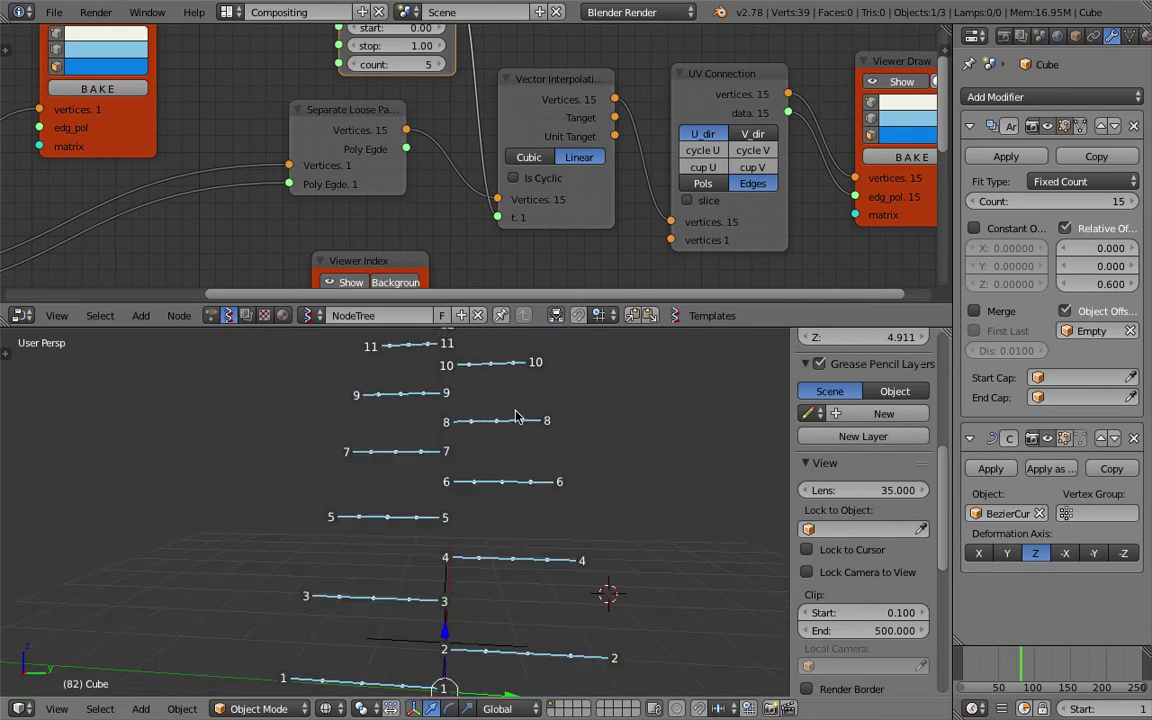
Set the count of the Range Float node to 6 and save the file
middle_click_drag(420, 84, 416, 135)
left_click(434, 117)
left_click(434, 117)
left_click(434, 117)
left_click(434, 117)
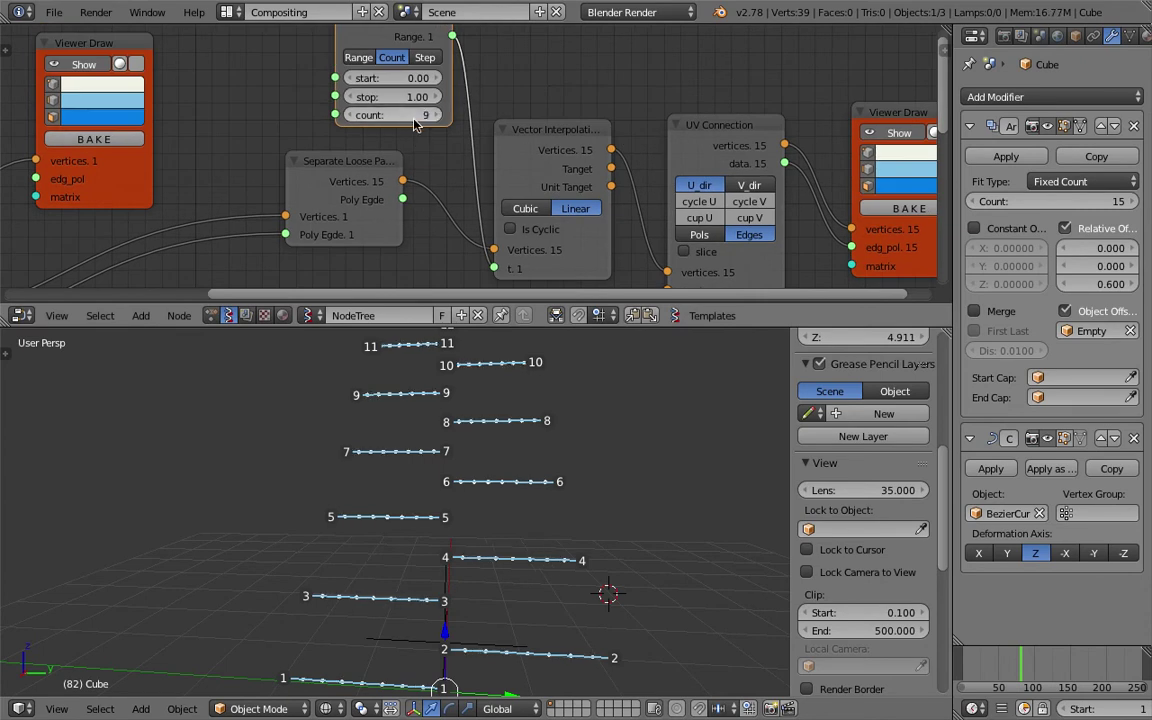
left_click(376, 117)
type("6")
key("Return")
middle_click_drag(400, 380, 430, 467)
key("ctrl+s")
left_click(494, 472)
scroll(494, 472, "down", 1)
middle_click_drag(435, 578, 415, 505)
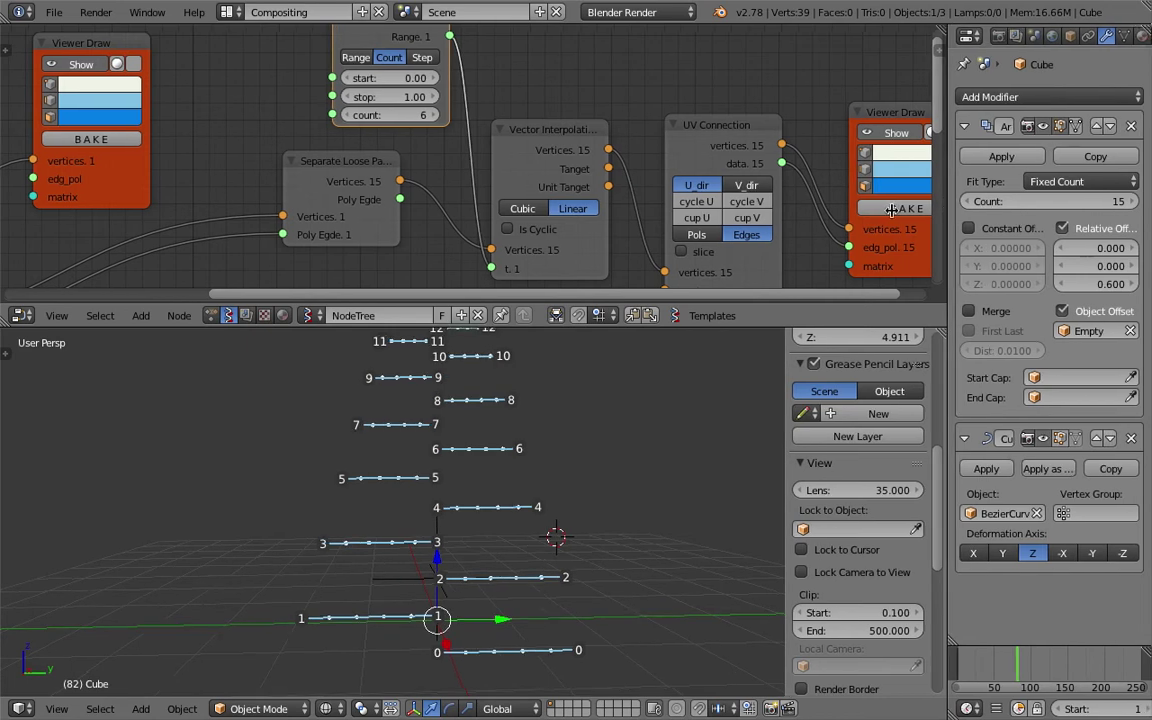
Widen the properties editor and hide the 3D view's sidebar
left_click_drag(952, 205, 890, 205)
key("n")
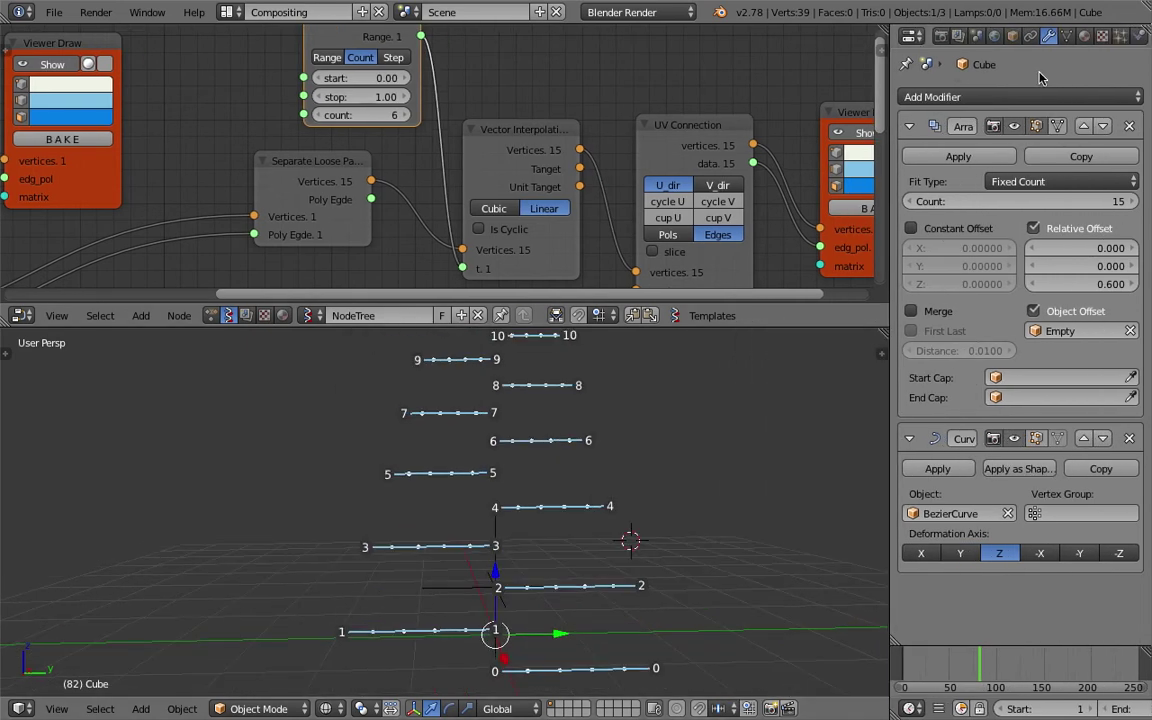
middle_click_drag(606, 471, 638, 465)
scroll(616, 510, "down", 1)
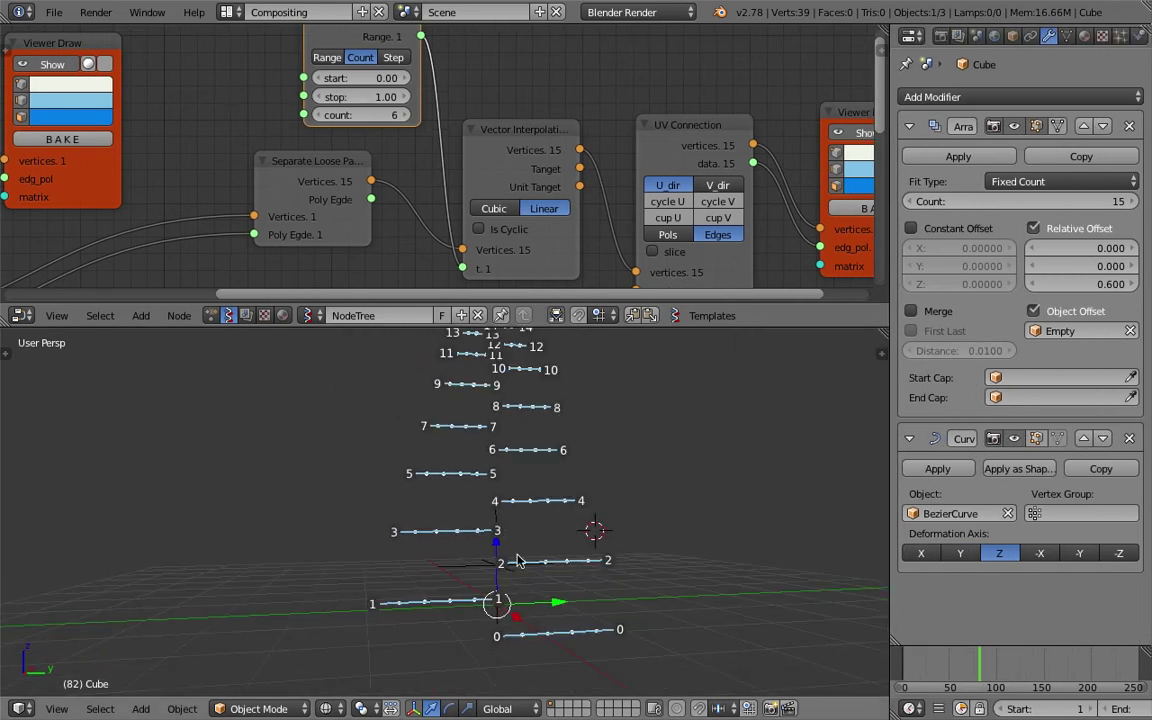
middle_click_drag(490, 248, 554, 161)
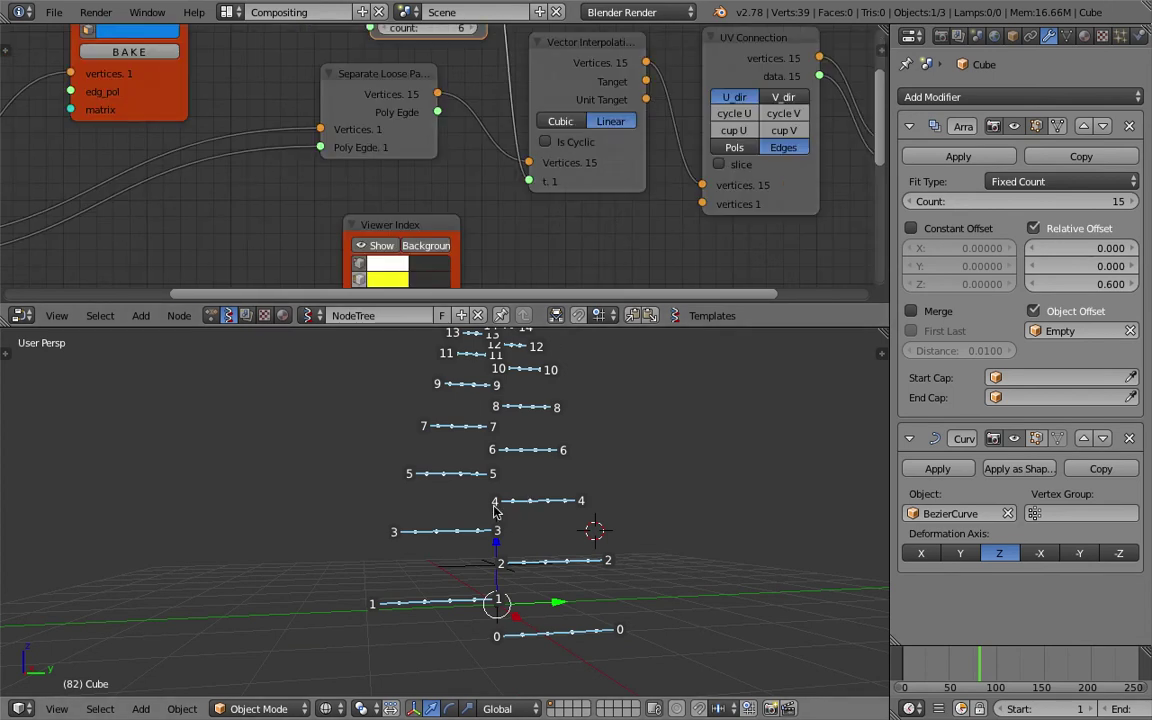
Select the Empty in the 3D view and enlarge the node editor area
right_click(497, 510)
middle_click_drag(532, 507, 589, 499)
scroll(504, 252, "down", 4)
middle_click_drag(463, 272, 568, 213)
left_click_drag(558, 327, 577, 408)
Move the Viewer Draw node farther from UV Connection to make room between them, and save the file
middle_click_drag(517, 277, 501, 262)
key("ctrl+s")
left_click(501, 262)
middle_click_drag(576, 272, 447, 306)
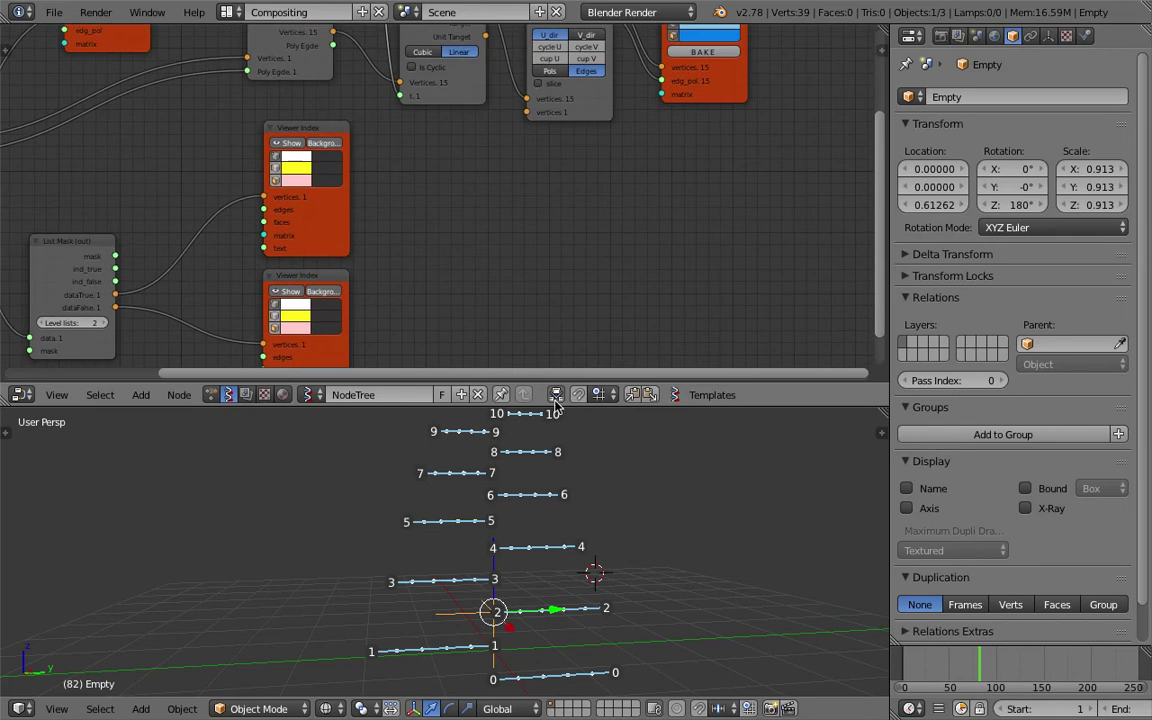
middle_click_drag(581, 224, 561, 338)
left_click_drag(644, 142, 736, 97)
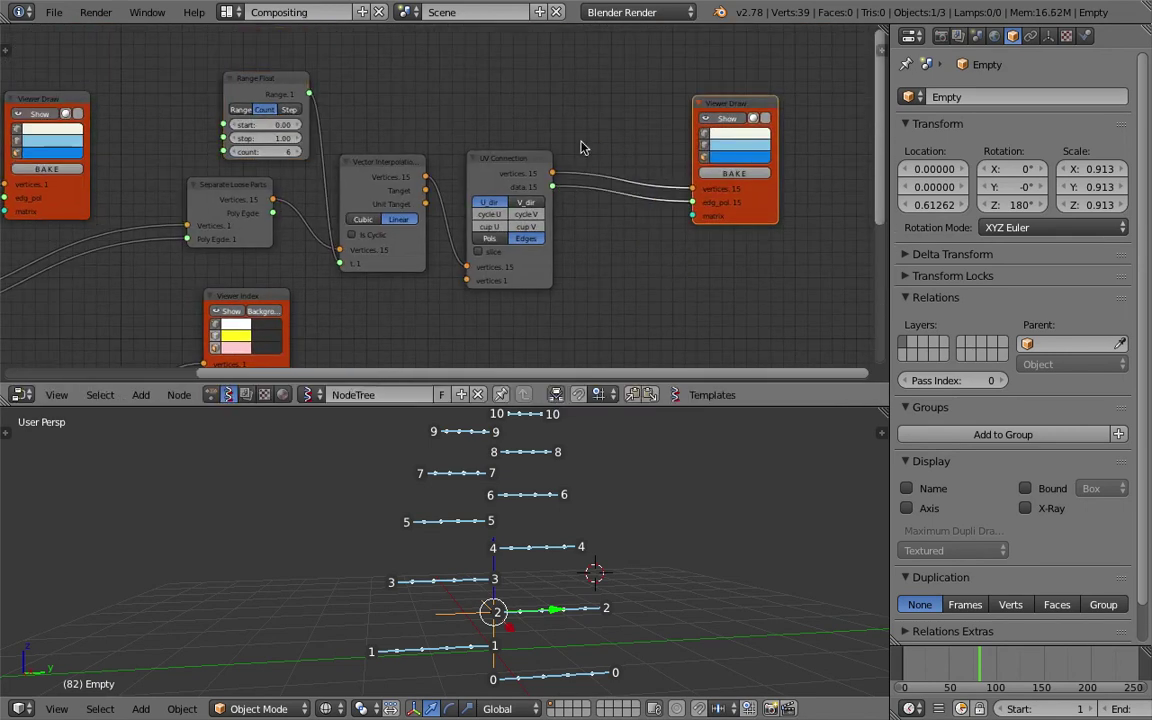
left_click_drag(539, 155, 550, 134)
middle_click_drag(719, 111, 649, 152)
scroll(649, 152, "up", 1)
left_click_drag(650, 157, 742, 152)
middle_click_drag(742, 152, 653, 118)
key("ctrl+s")
key("ctrl+s")
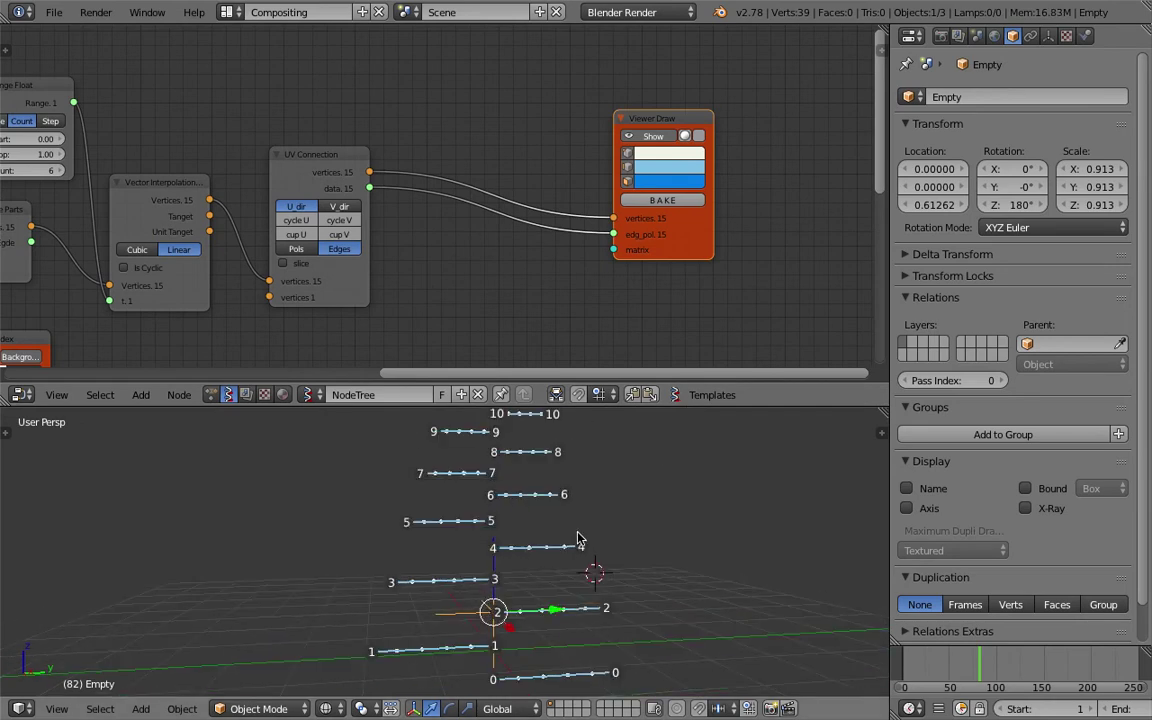
Insert a Randomize input vertices node on the vertices link between UV Connection and Viewer Draw
middle_click_drag(510, 468, 480, 569)
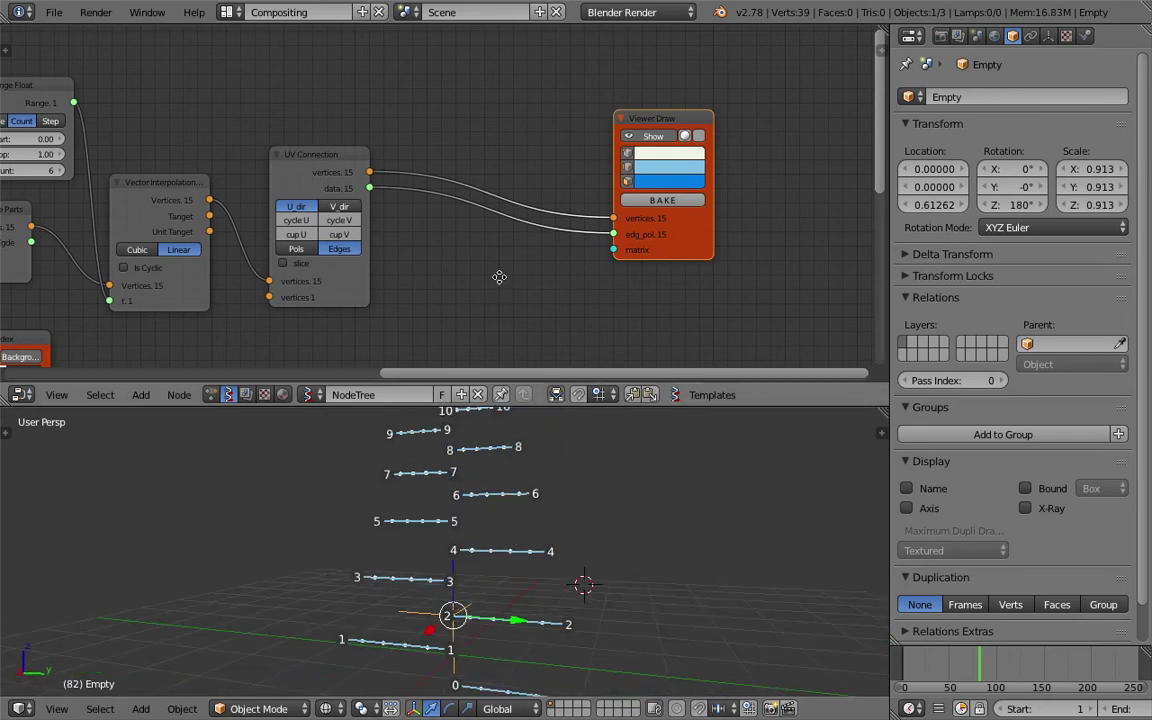
scroll(489, 275, "up", 2)
key("shift+a")
left_click(476, 113)
type("rangom")
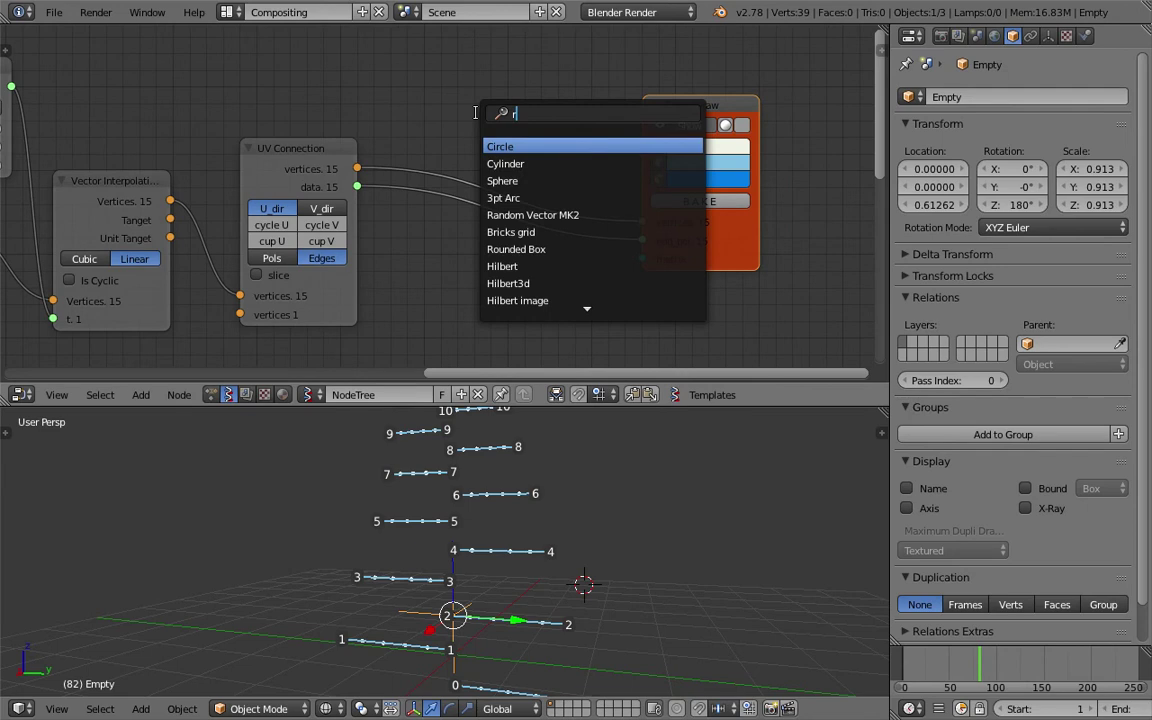
key("BackSpace")
key("BackSpace")
key("BackSpace")
key("BackSpace")
type("dom")
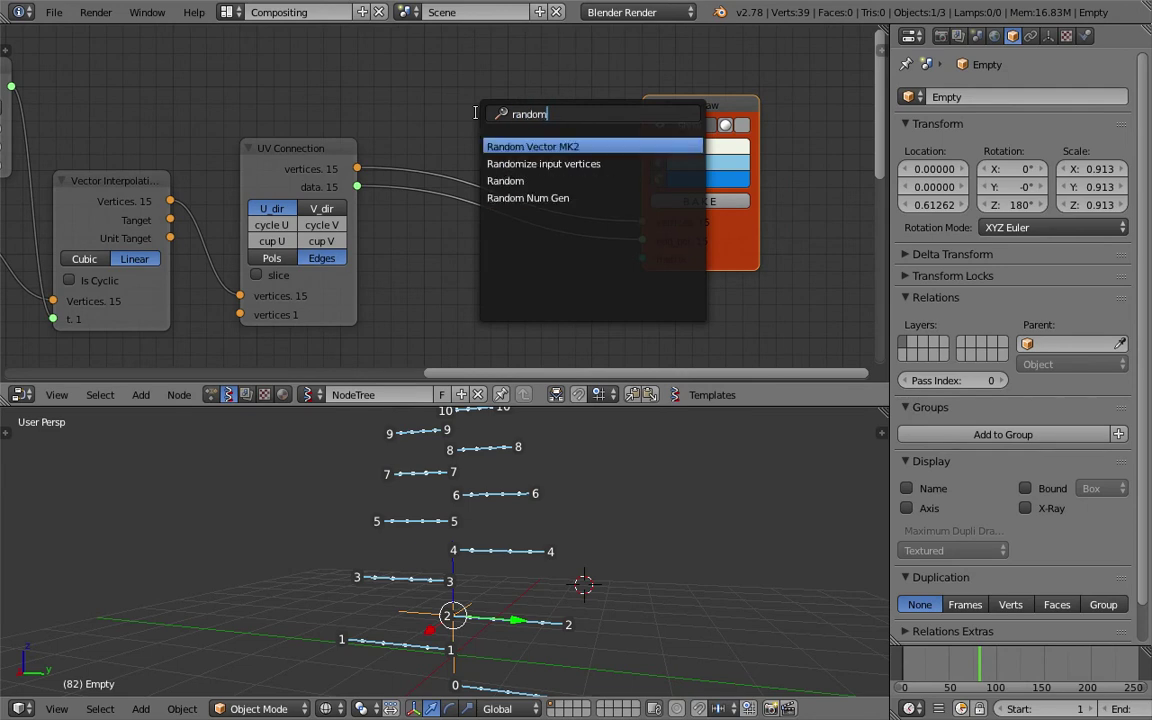
key("Down")
key("Return")
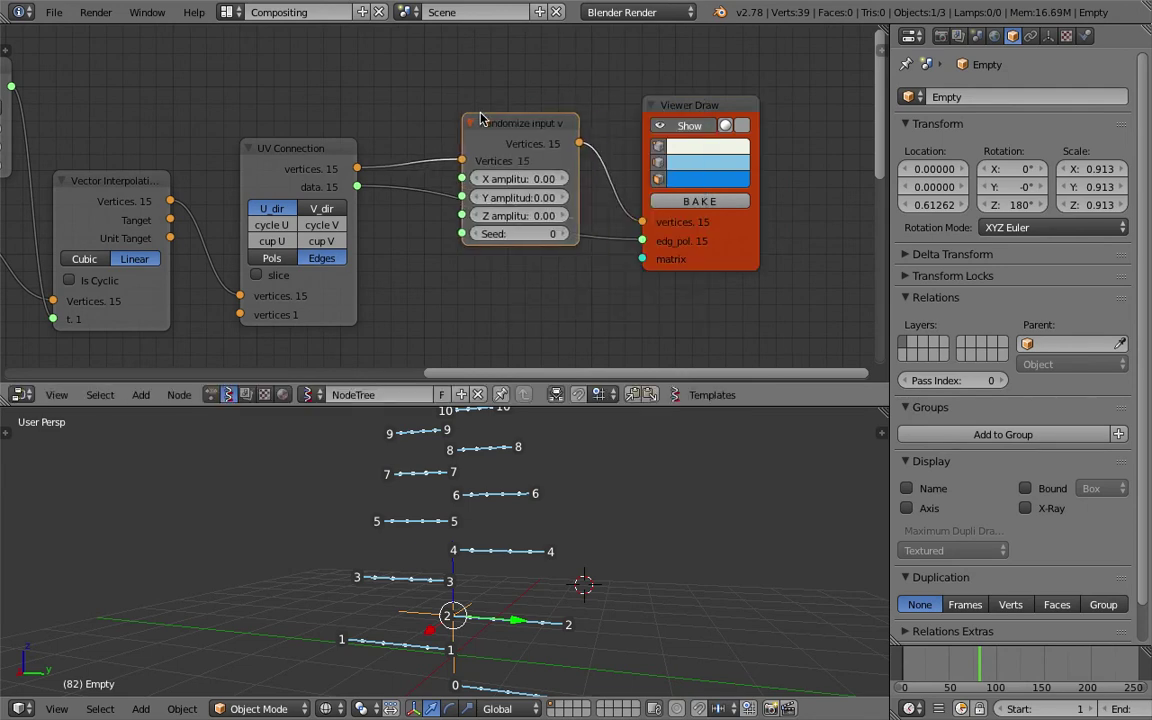
left_click(512, 67)
Set the X, Y and Z amplitudes of the Randomize input vertices node to 0.12 and adjust its seed
left_click_drag(514, 134, 560, 188)
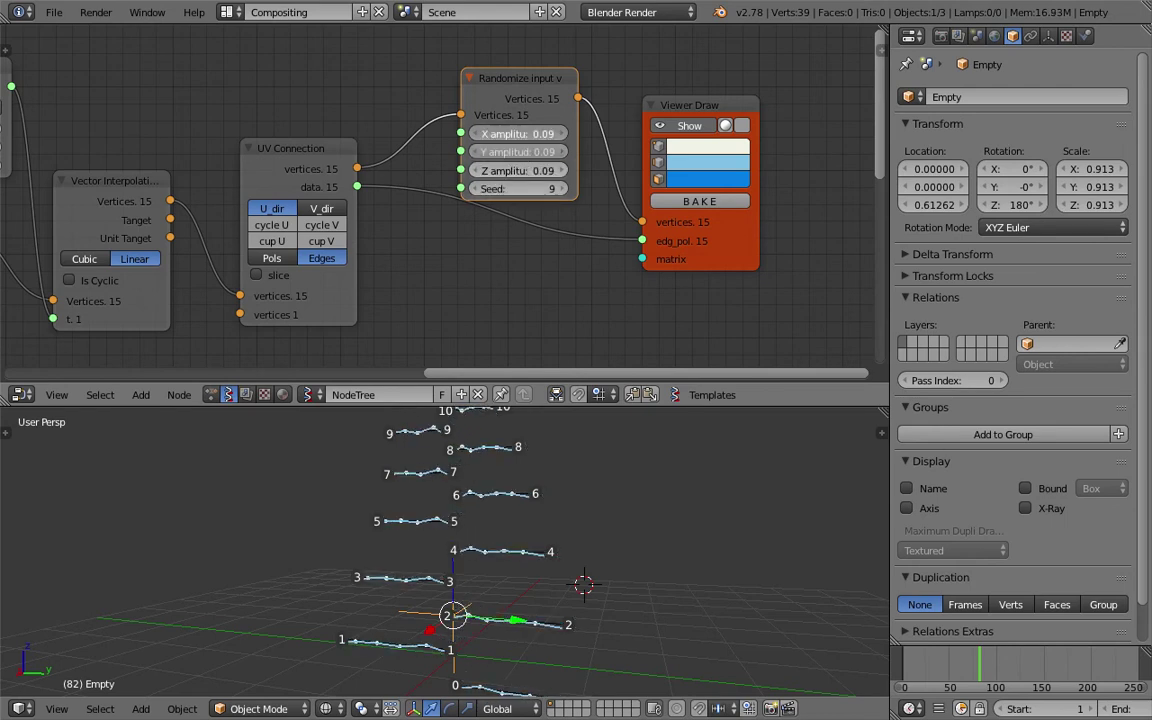
left_click_drag(514, 152, 538, 170)
scroll(553, 537, "down", 3)
middle_click_drag(550, 538, 497, 531)
scroll(497, 531, "up", 1)
left_click_drag(520, 188, 538, 188)
Add a Range Int node and connect its Range output to the Seed input of the Randomize node
middle_click_drag(414, 180, 450, 262)
key("shift+a")
left_click(309, 116)
type("range")
key("Return")
left_click(311, 85)
left_click_drag(428, 111, 506, 272)
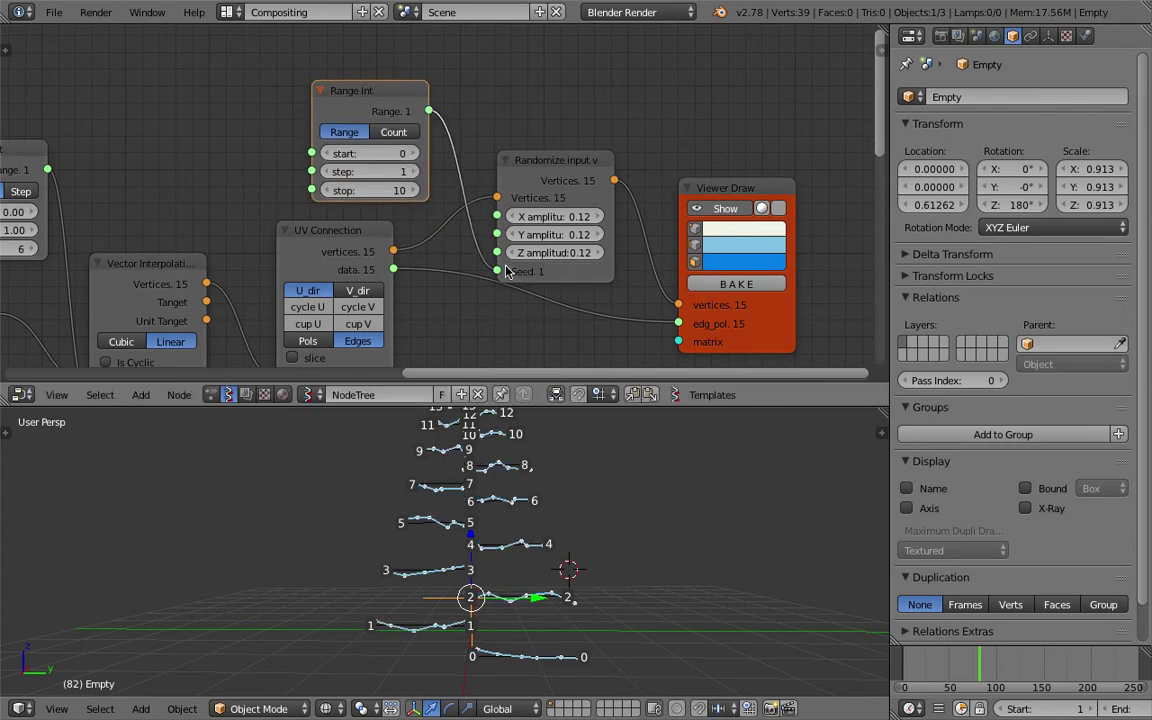
Switch the Range Int node to Count mode and set its count to 13
left_click(392, 132)
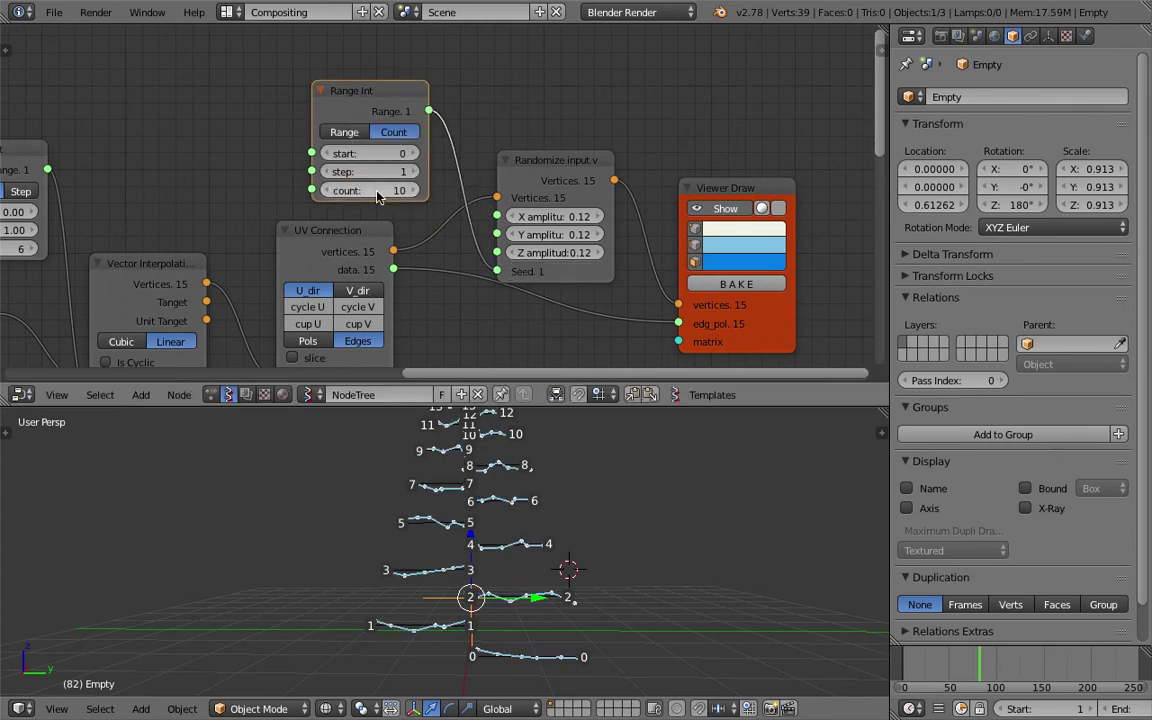
left_click_drag(378, 193, 392, 193)
middle_click_drag(527, 591, 510, 671, "shift")
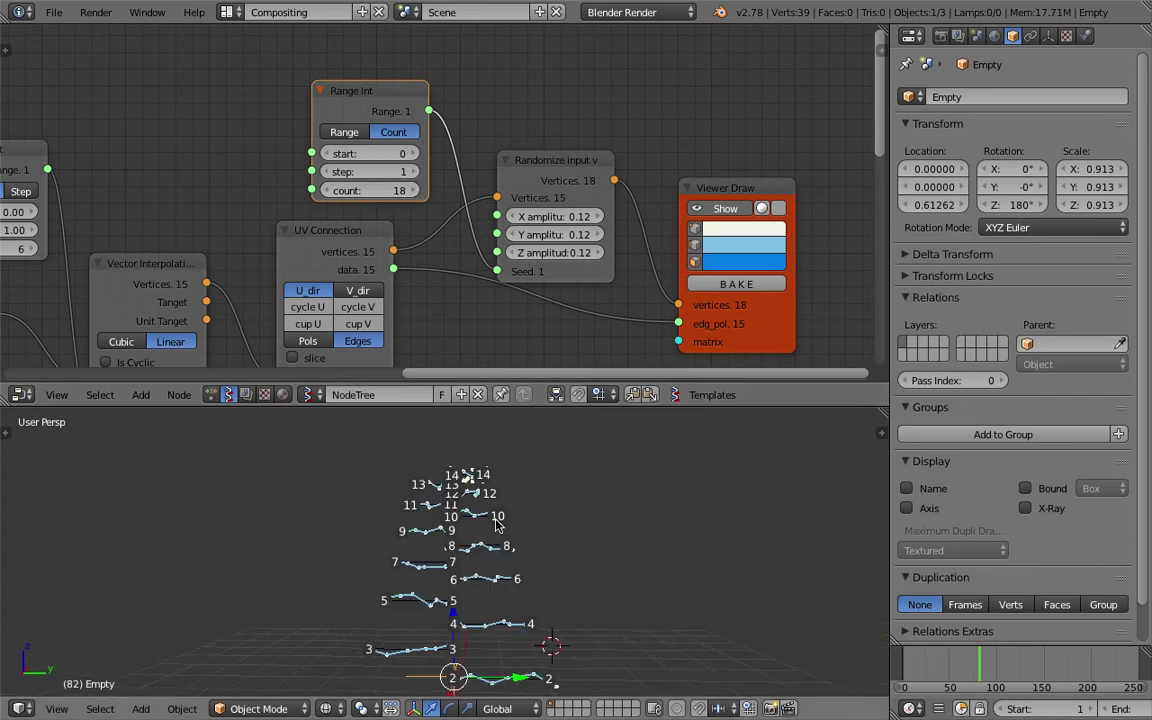
mouse_move(398, 194)
left_mouse_down()
mouse_move(355, 194)
mouse_move(384, 194)
left_mouse_up()
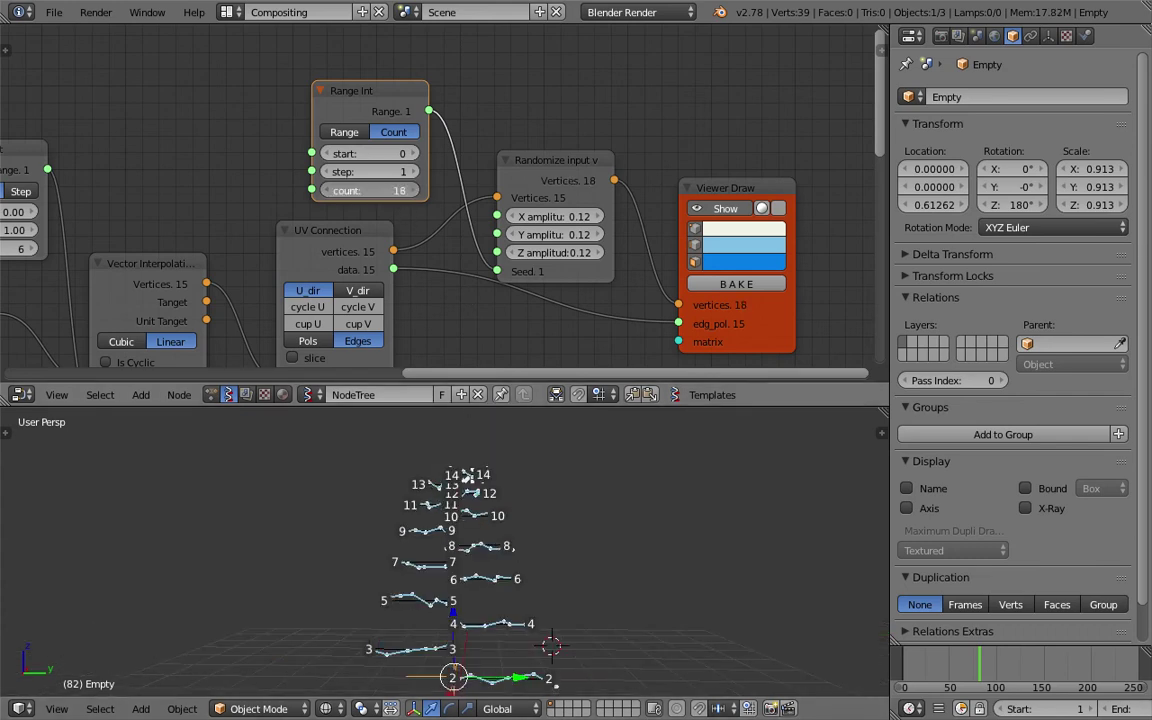
middle_click_drag(612, 563, 605, 464, "shift")
scroll(607, 524, "up", 2)
middle_click_drag(608, 525, 578, 483)
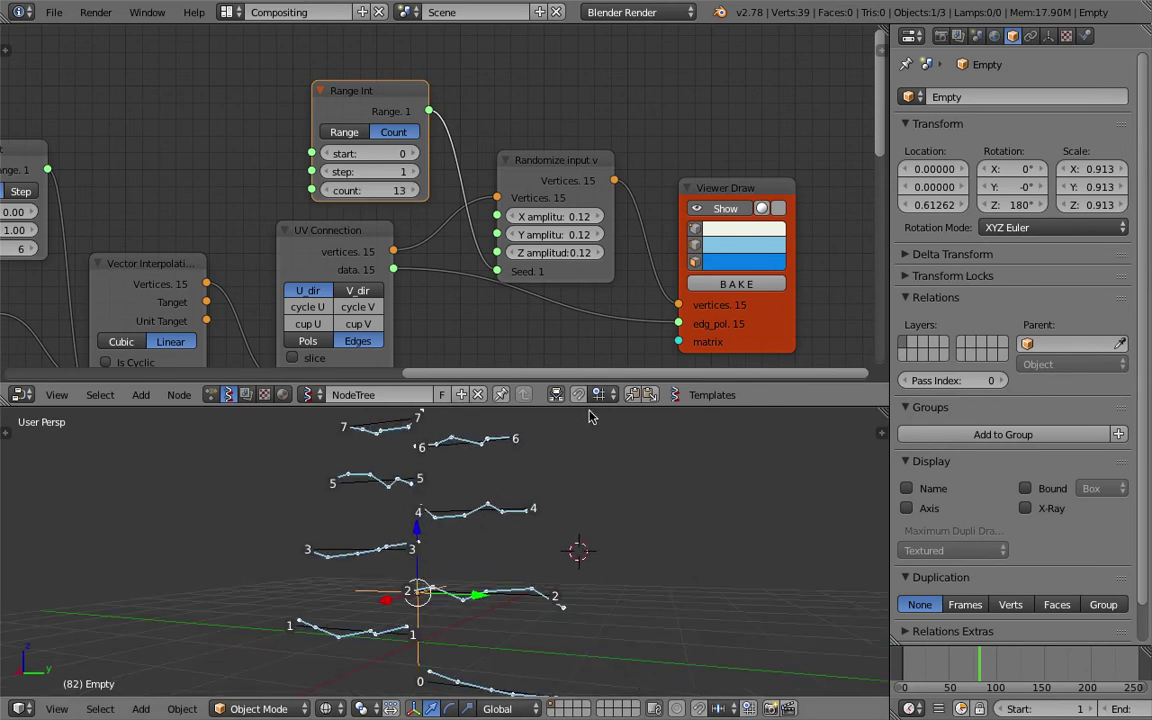
Enlarge the 3D view area and select the Cube object
left_click_drag(589, 407, 580, 238)
middle_click_drag(560, 308, 453, 505, "shift")
left_click(580, 451)
right_click(540, 423)
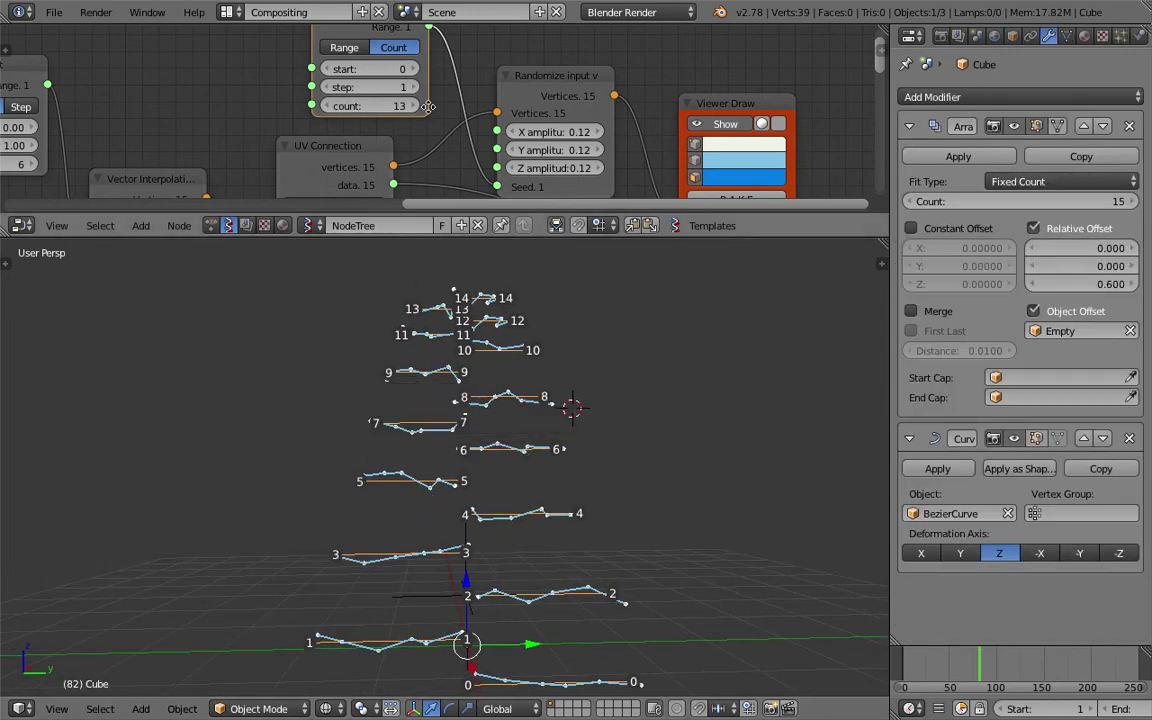
Delete the Range Int and Randomize nodes and reconnect UV Connection's vertices output to Viewer Draw's vertices input
middle_click_drag(428, 106, 418, 144)
middle_click_drag(556, 456, 545, 460)
scroll(384, 54, "down", 2)
middle_click_drag(493, 136, 486, 115)
right_click(496, 103)
right_click(387, 45, "shift")
key("x")
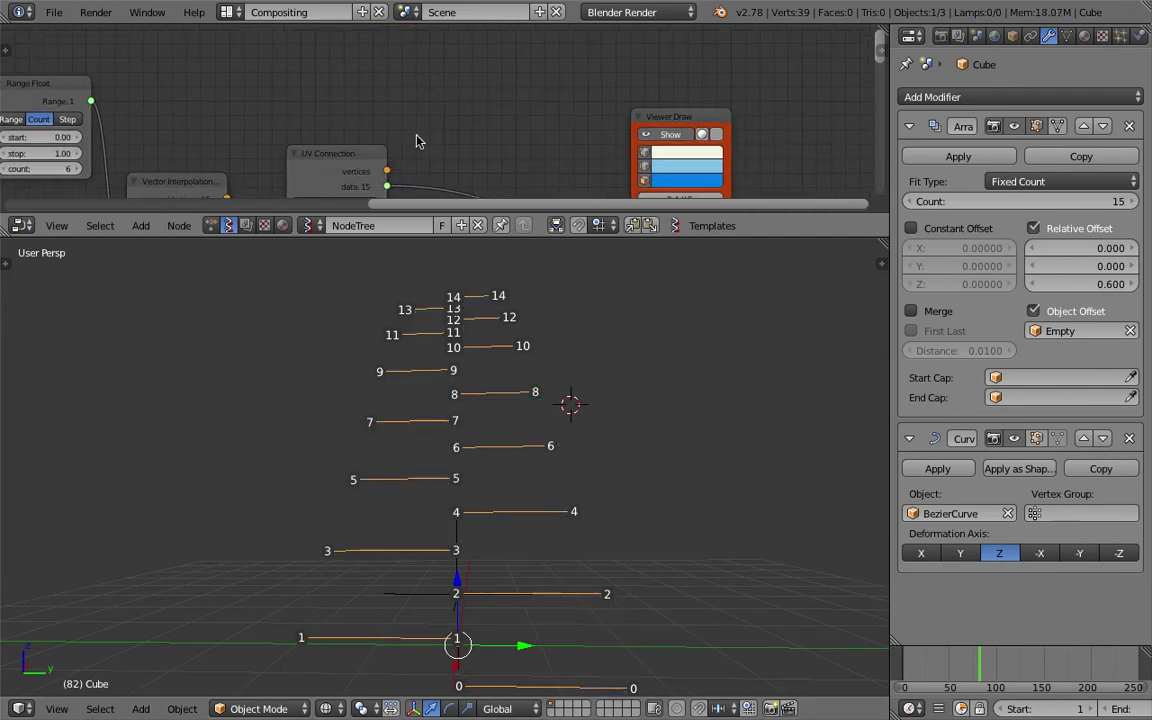
middle_click_drag(418, 141, 422, 98)
left_click_drag(370, 123, 612, 170)
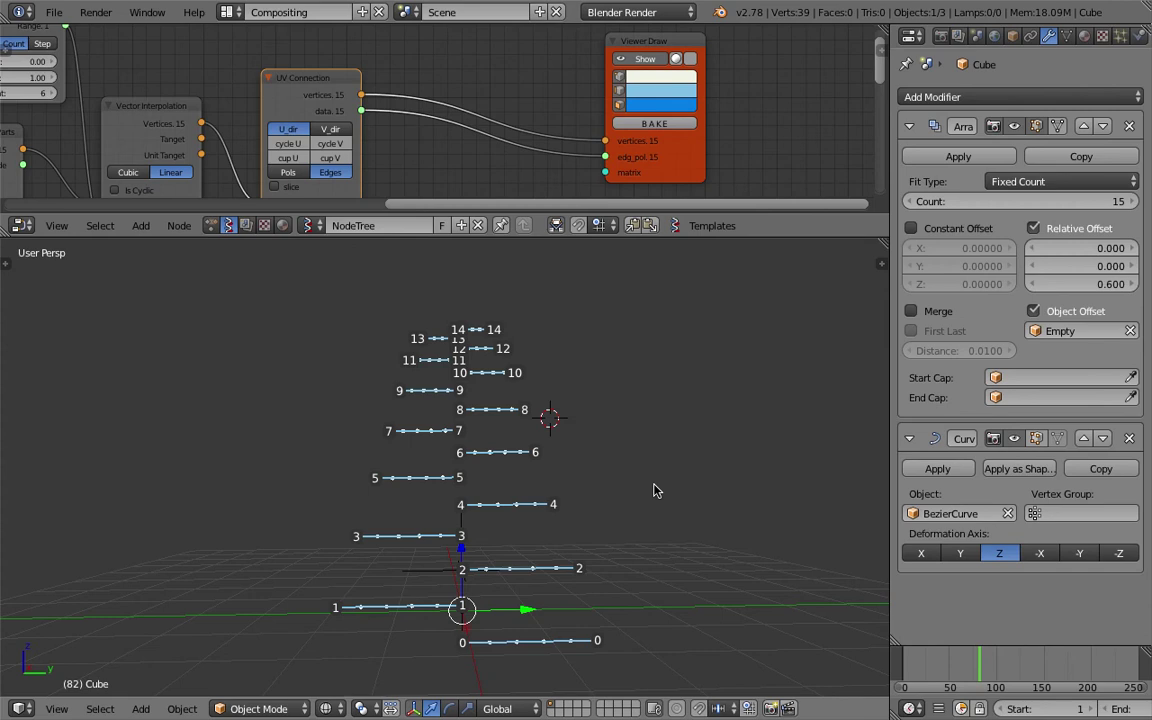
Sketch short grease pencil twigs growing from the points of branches 4, 5, 7 and 9
left_click(655, 488)
left_click(526, 569)
middle_click_drag(445, 560, 522, 502)
scroll(530, 510, "up", 3)
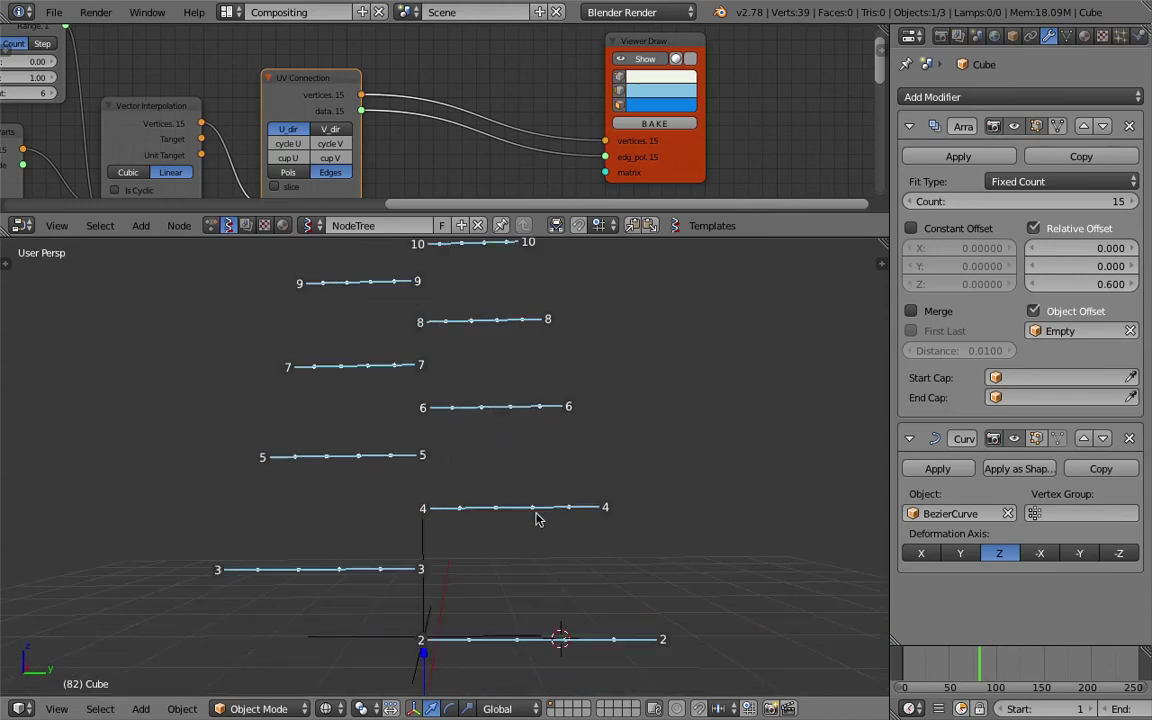
left_click_drag(569, 505, 586, 484)
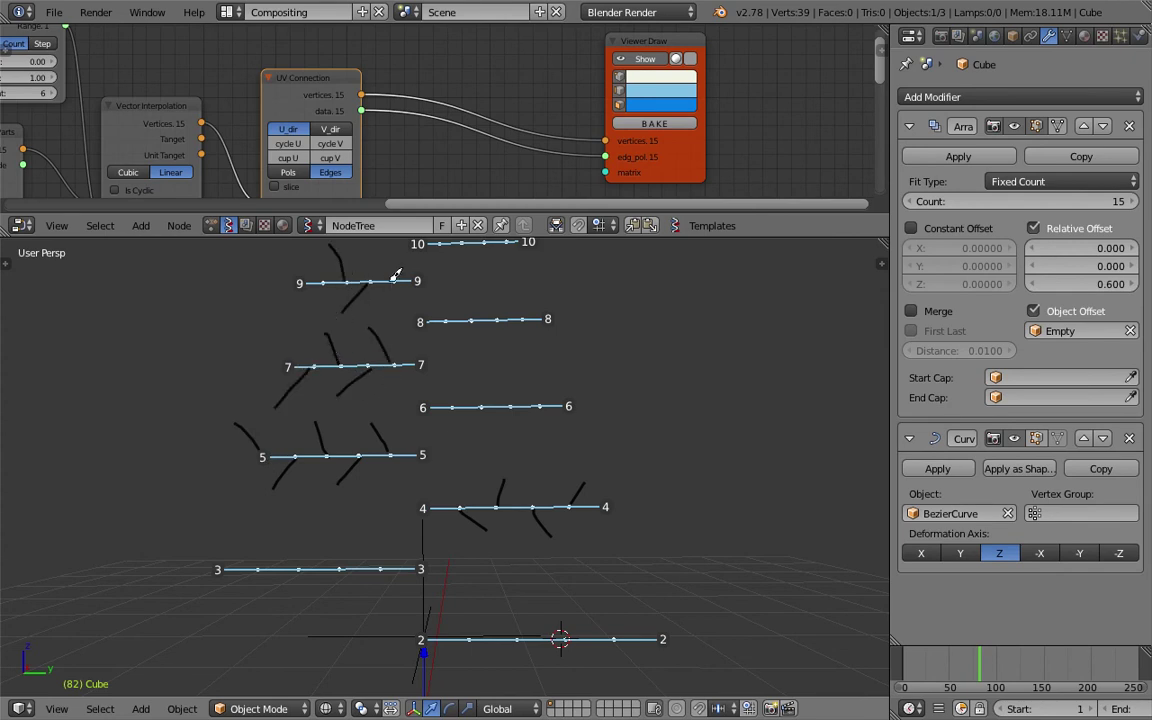
Delete the grease pencil layer holding the sketched twigs
scroll(468, 415, "down", 3)
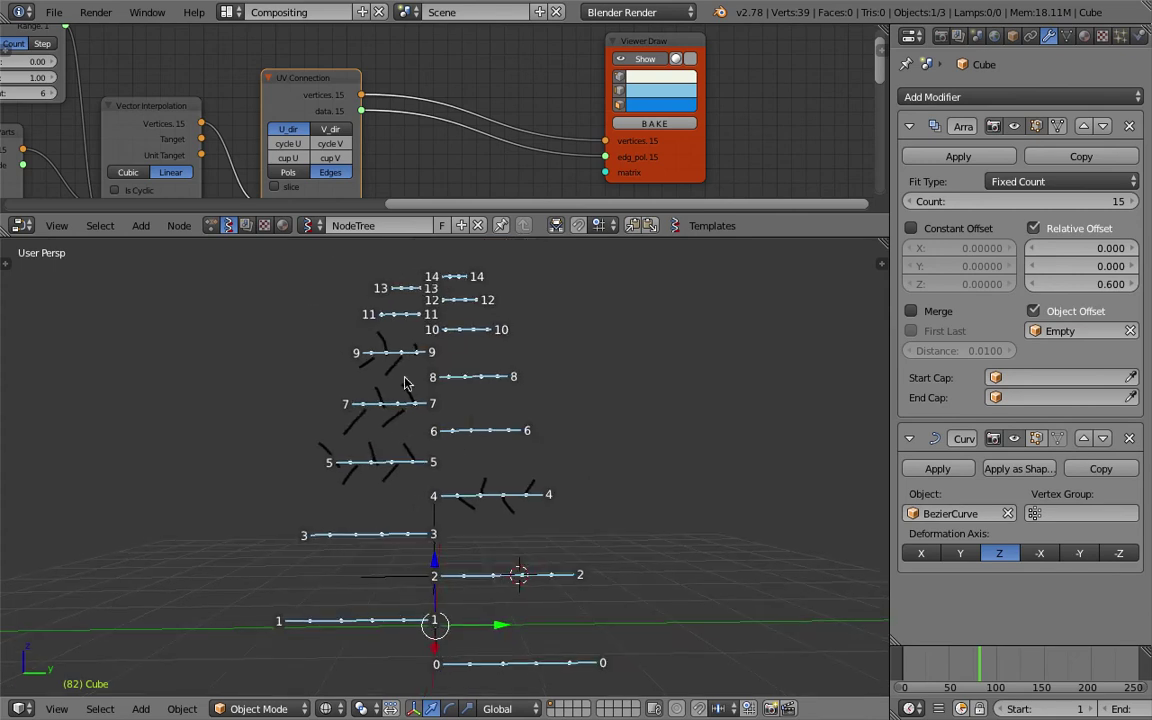
key("n")
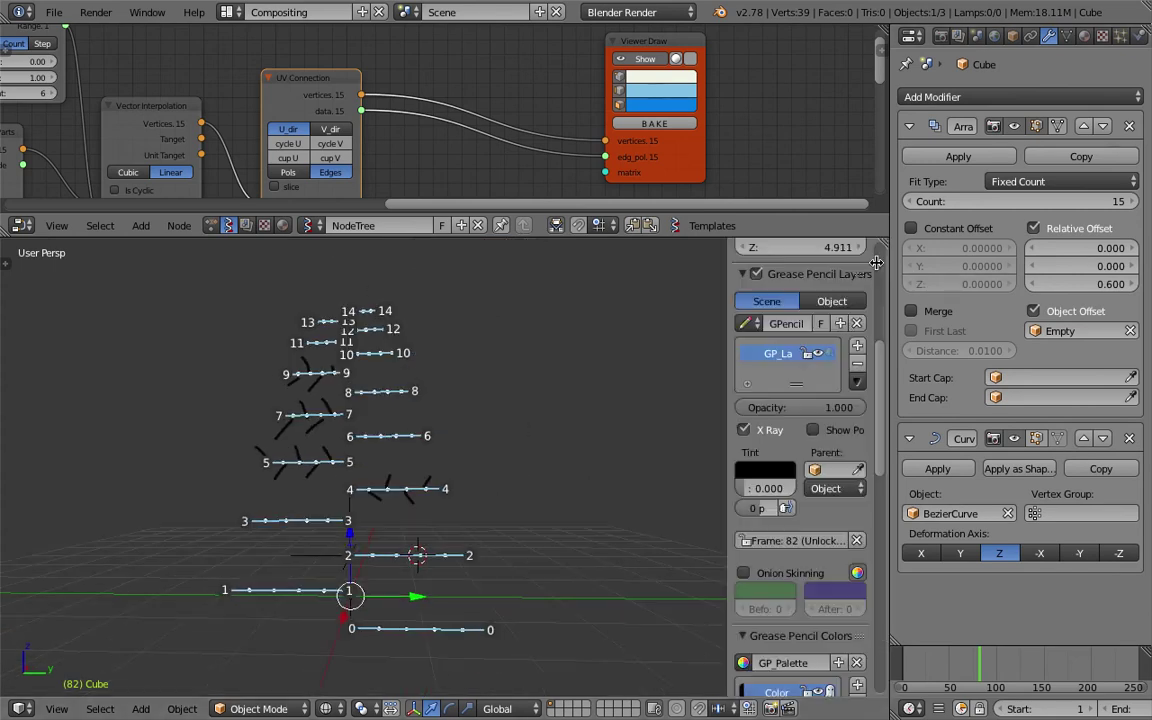
left_click(856, 364)
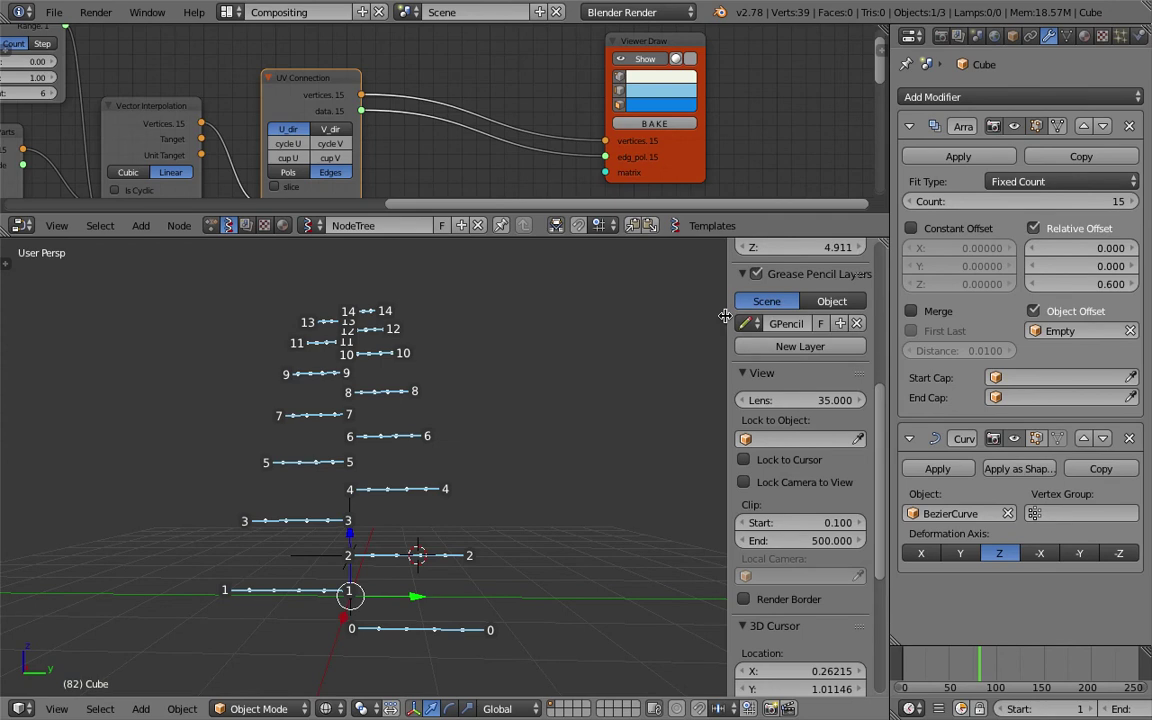
key("n")
Save the file and enlarge the node editor area
key("ctrl+s")
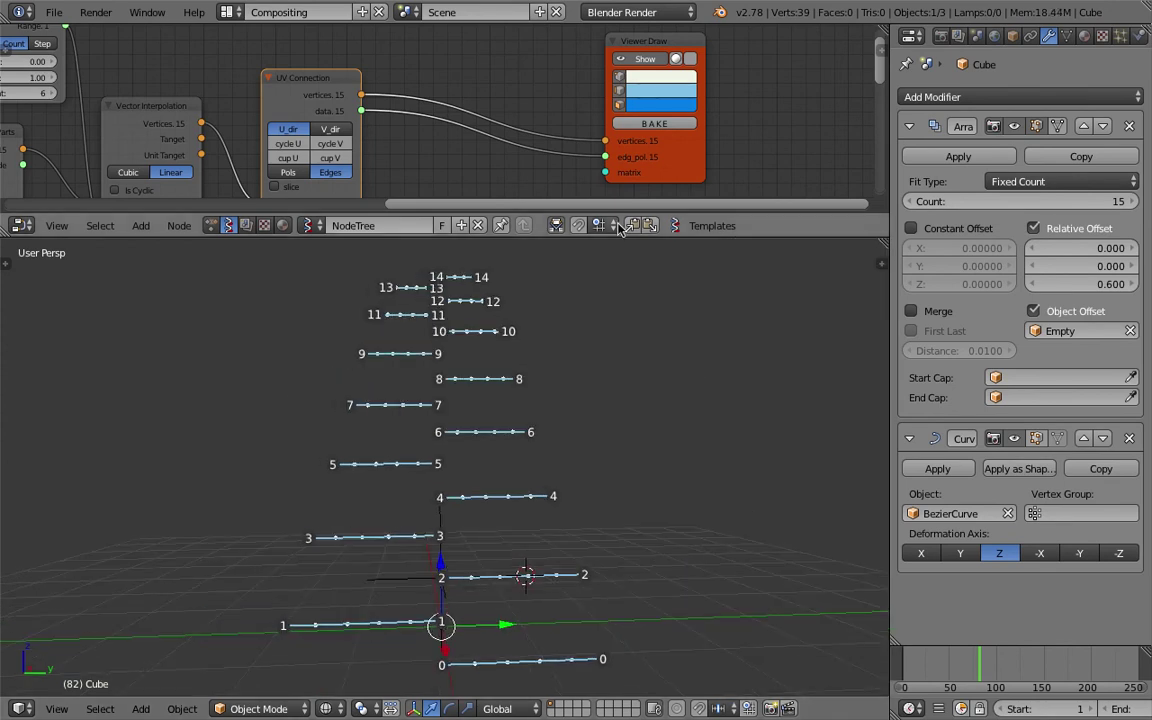
left_click_drag(626, 238, 626, 313)
key("ctrl+s")
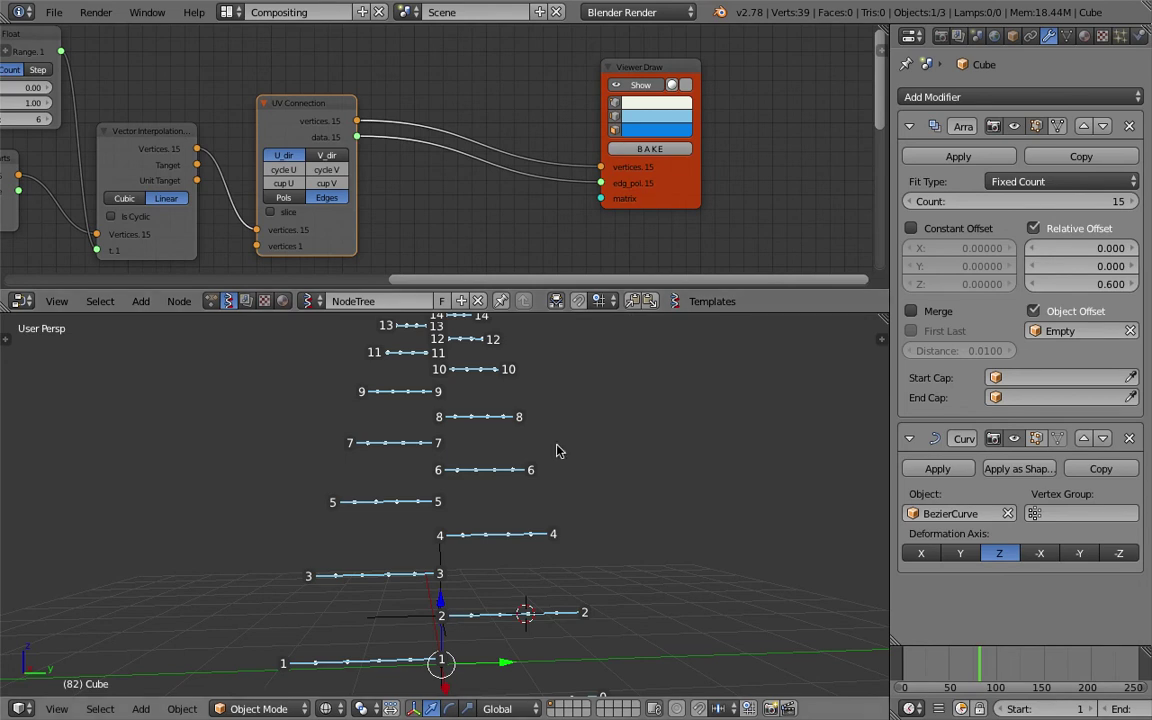
Enlarge the node editor again, widen the gap between the UV Connection and Viewer Draw nodes, and save the file
middle_click_drag(550, 504, 535, 507)
left_click_drag(331, 116, 416, 112)
left_click_drag(574, 313, 580, 418)
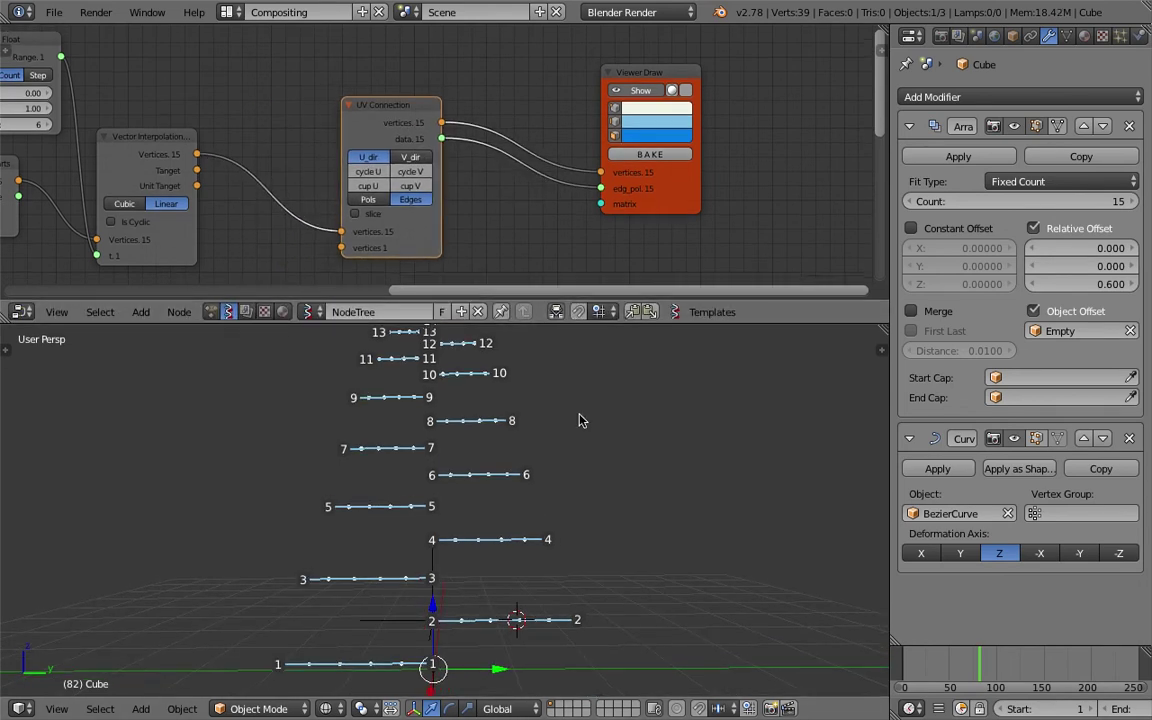
left_click_drag(404, 167, 334, 146)
left_click_drag(634, 127, 674, 156)
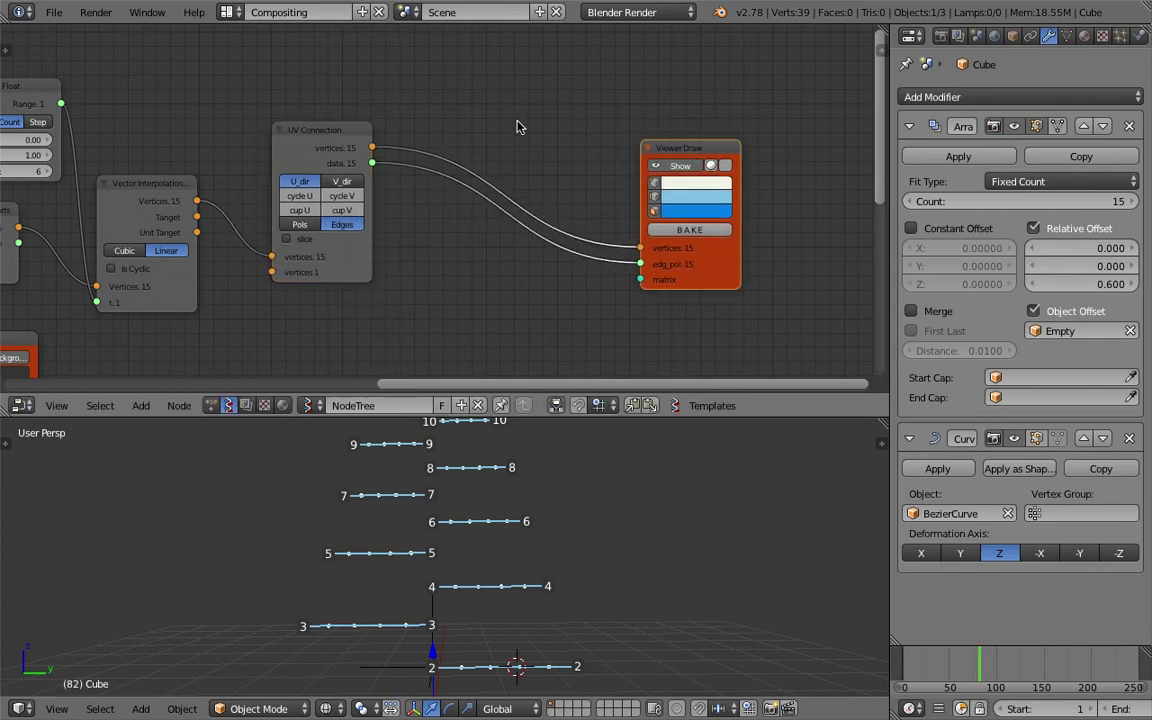
scroll(572, 512, "down", 1)
middle_click_drag(572, 521, 531, 548)
key("ctrl+s")
left_click(529, 548)
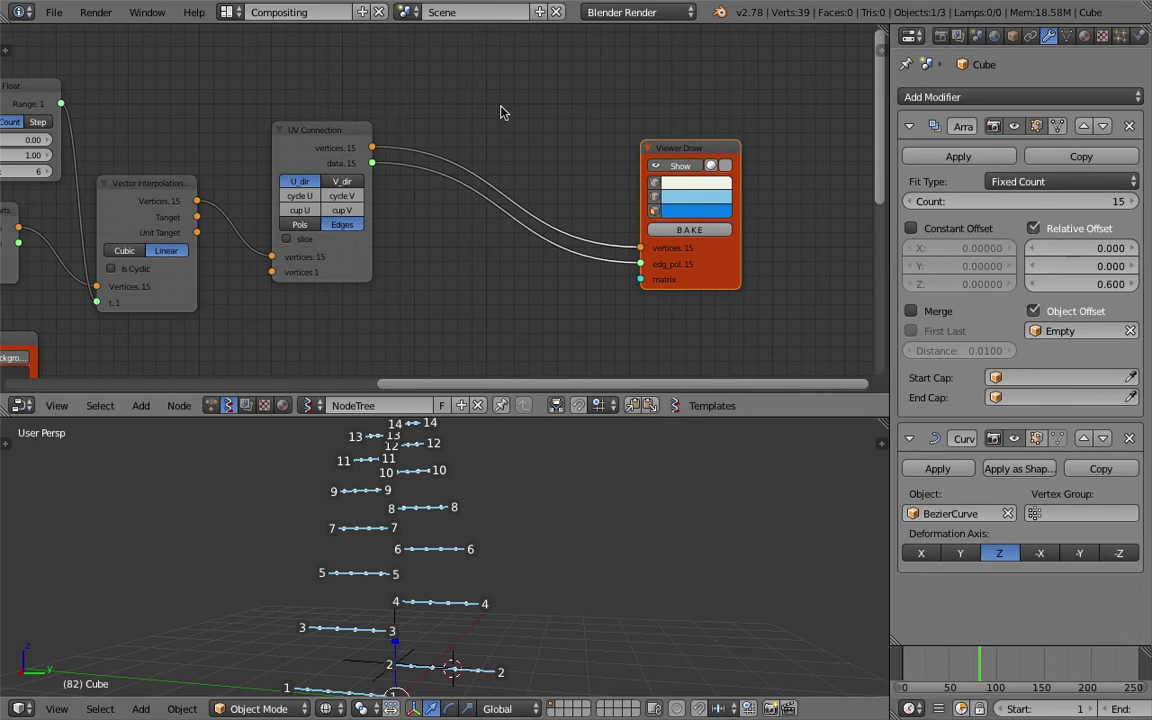
Save the file, add a Randomize input vertices node and feed it the UV Connection node's vertices
key("ctrl+s")
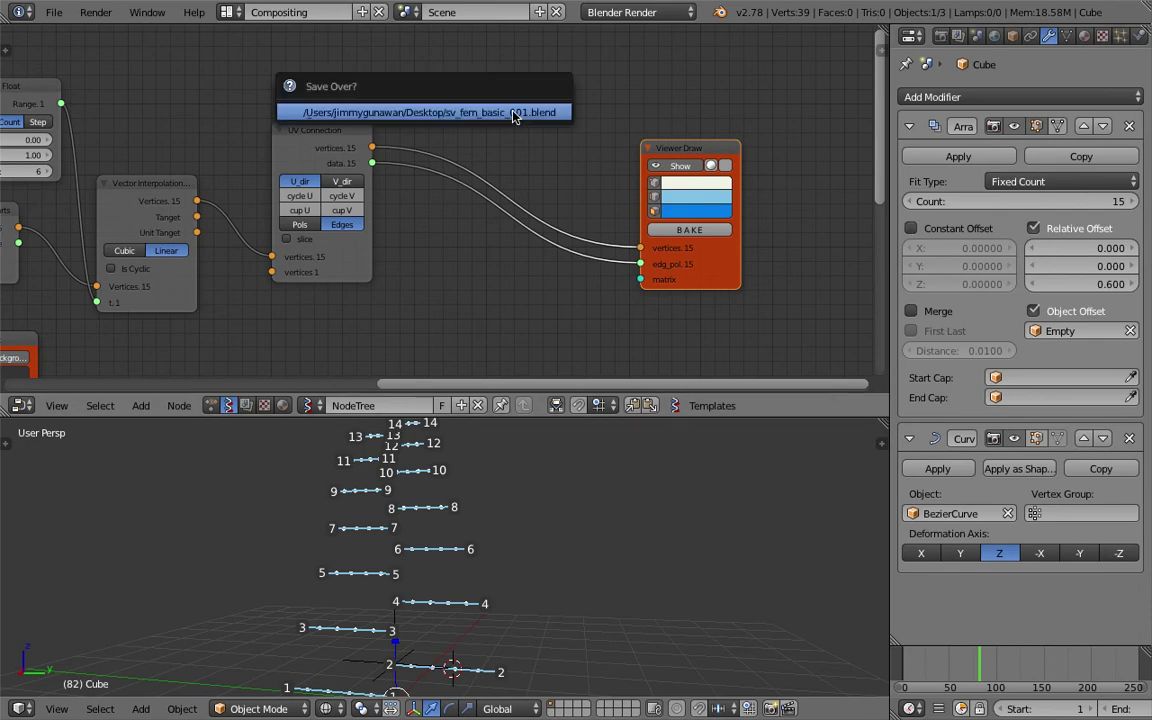
left_click(512, 112)
key("shift+a")
left_click(511, 112)
type("random")
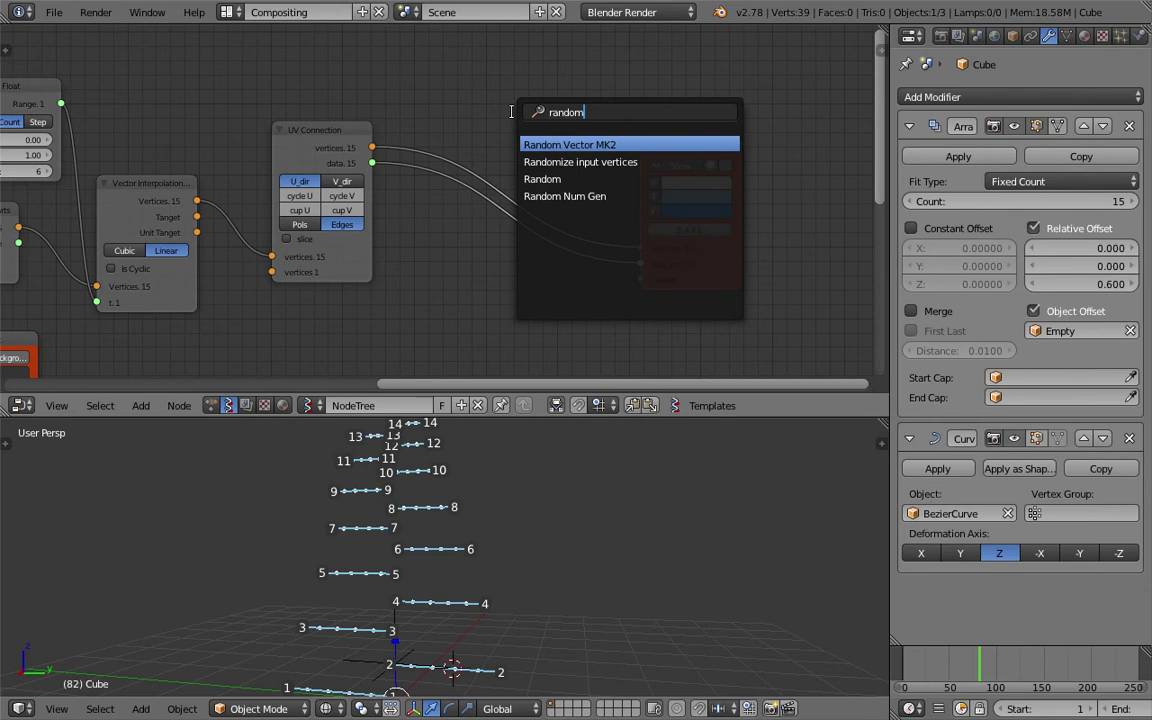
key("Down")
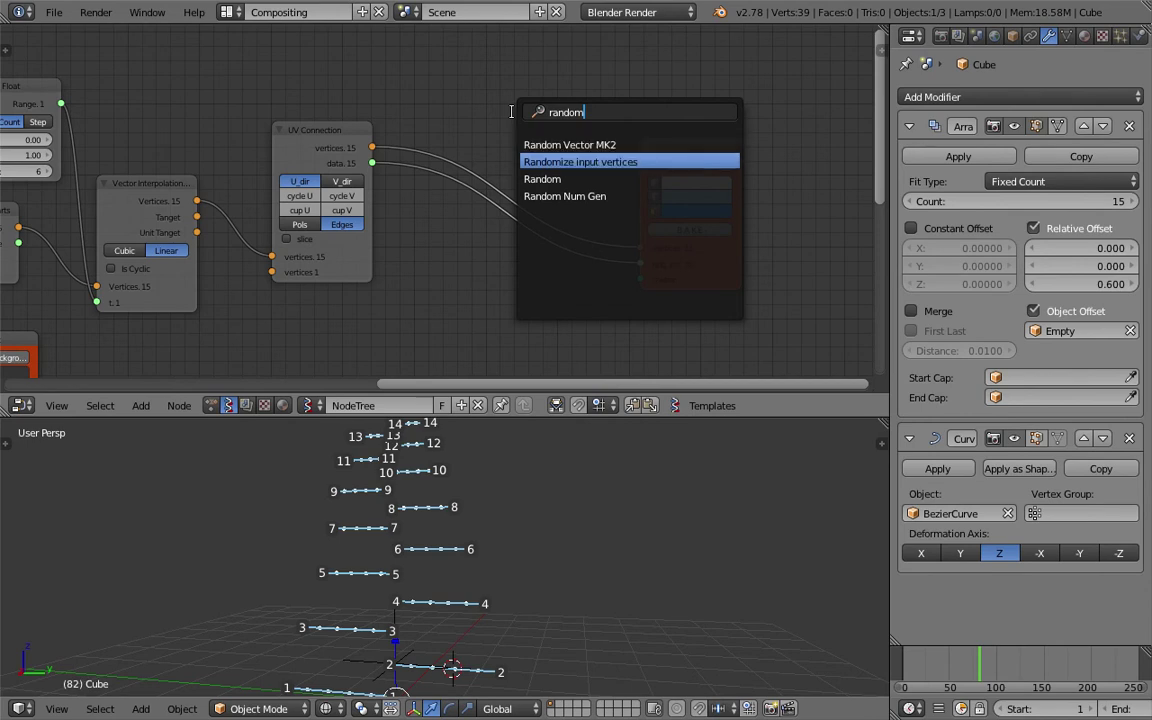
key("Return")
left_click(506, 61)
left_click_drag(372, 147, 506, 96)
Move the Viewer Draw node down, duplicate it above, and link the randomized vertices to the duplicate's vertices input
left_click_drag(714, 153, 752, 224)
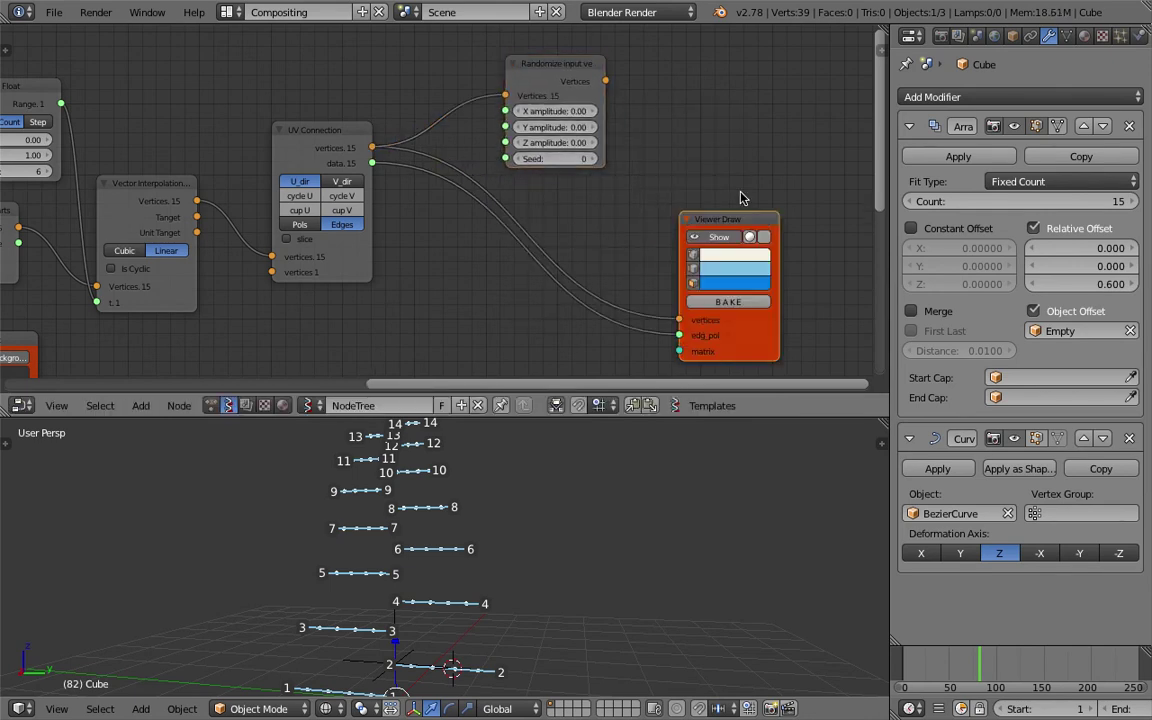
key("shift+d")
left_click(719, 27)
left_click_drag(606, 80, 657, 124)
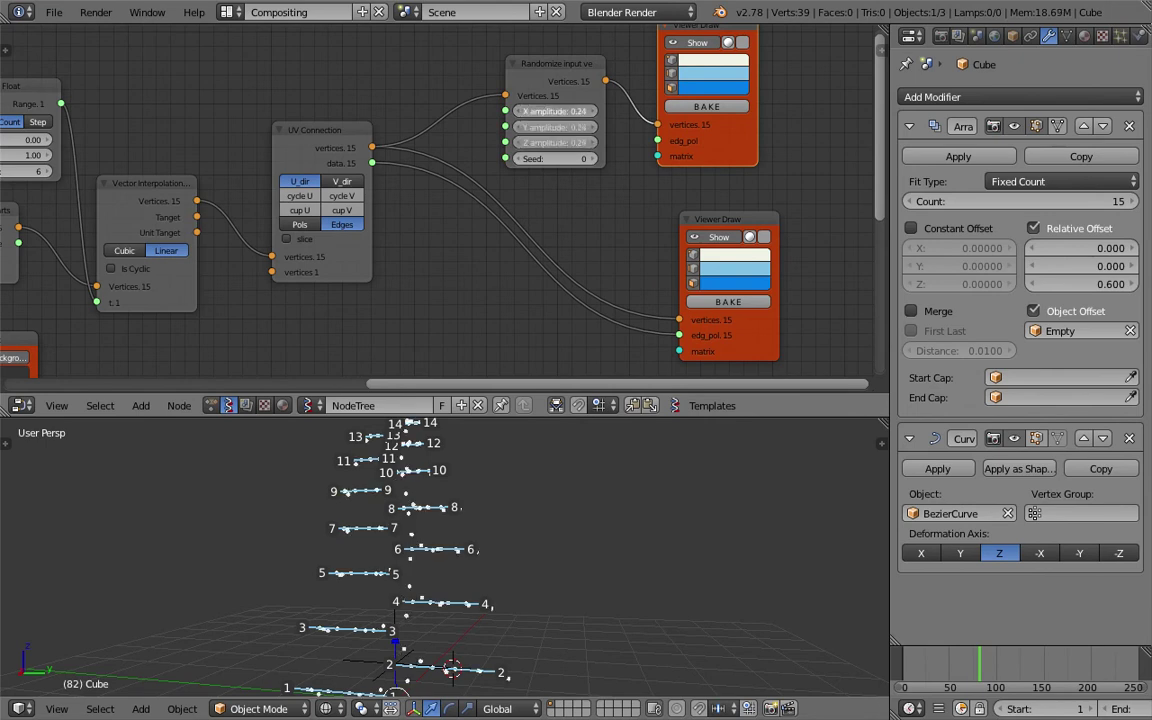
Set the Randomize node's X, Y and Z amplitudes to 0.15 and its seed to 17
left_click_drag(556, 142, 583, 159)
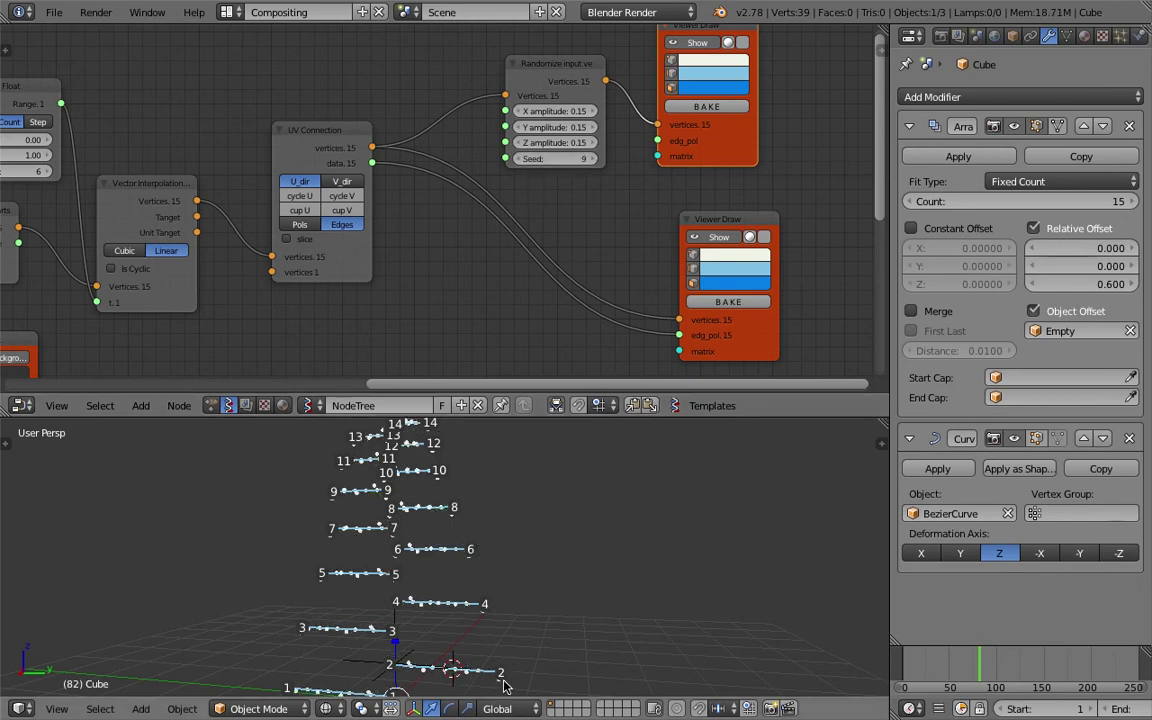
scroll(504, 684, "up", 4)
scroll(468, 641, "down", 3)
scroll(448, 640, "up", 3)
middle_click_drag(428, 653, 475, 573, "shift")
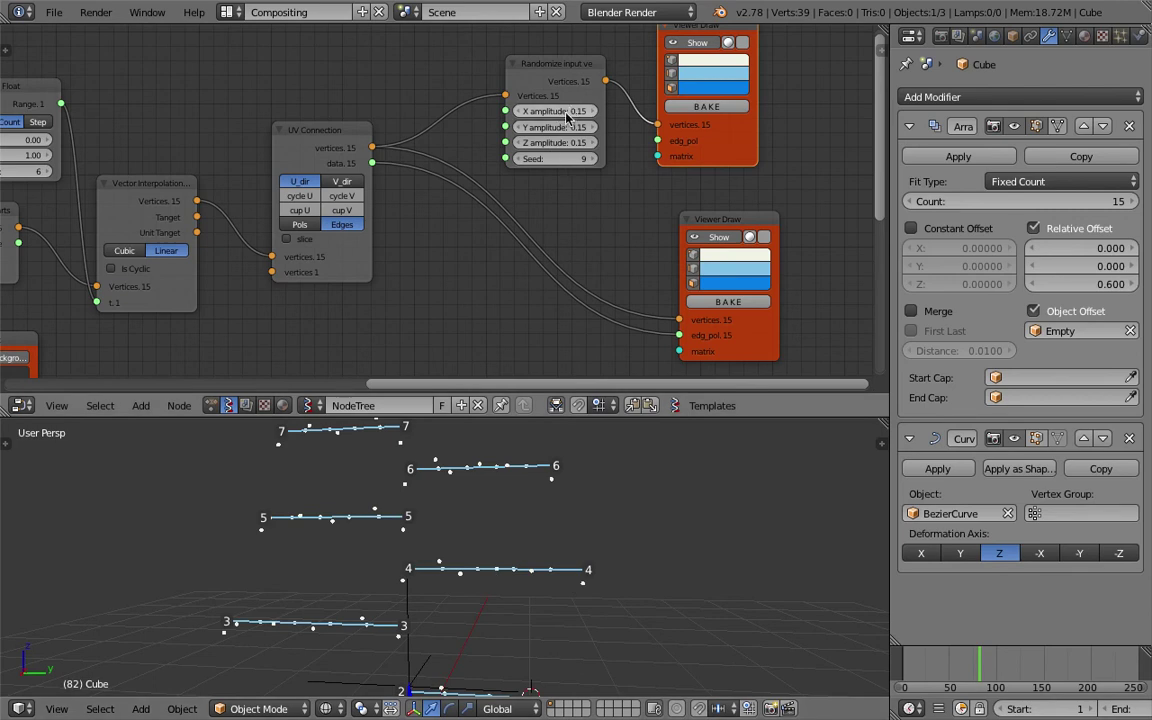
middle_click_drag(488, 159, 492, 181)
left_click_drag(559, 188, 595, 188)
middle_click_drag(528, 234, 568, 281)
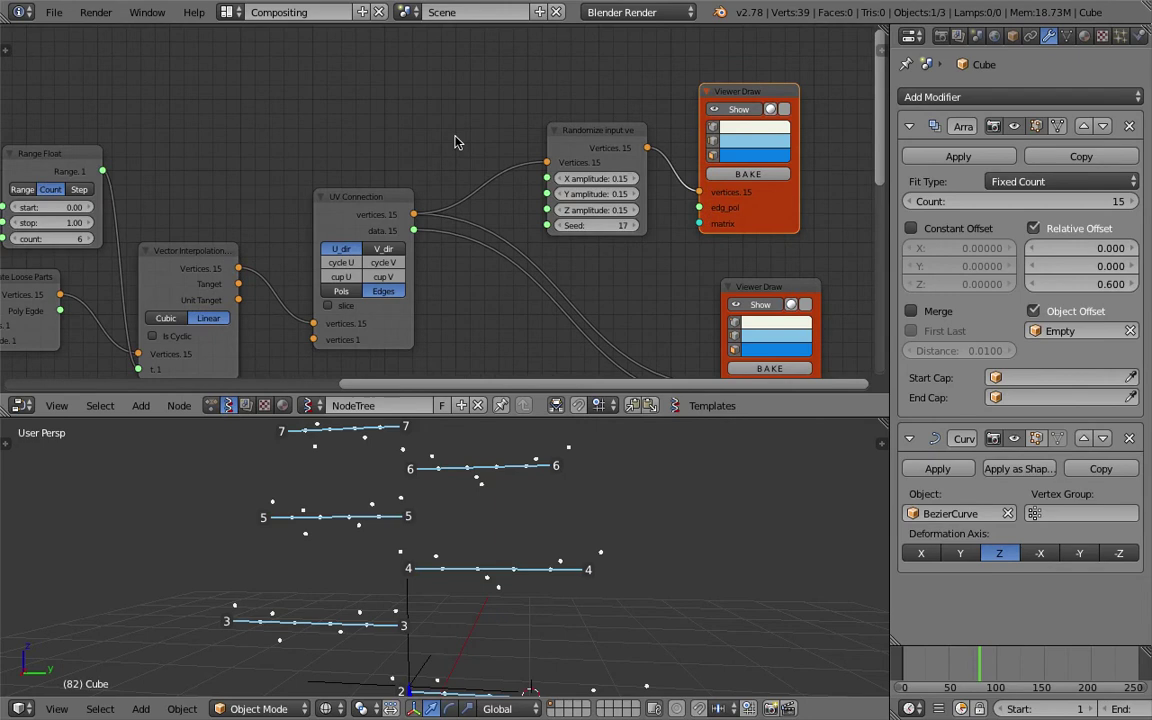
key("space")
type("ran")
key("BackSpace")
key("BackSpace")
key("BackSpace")
type("inter")
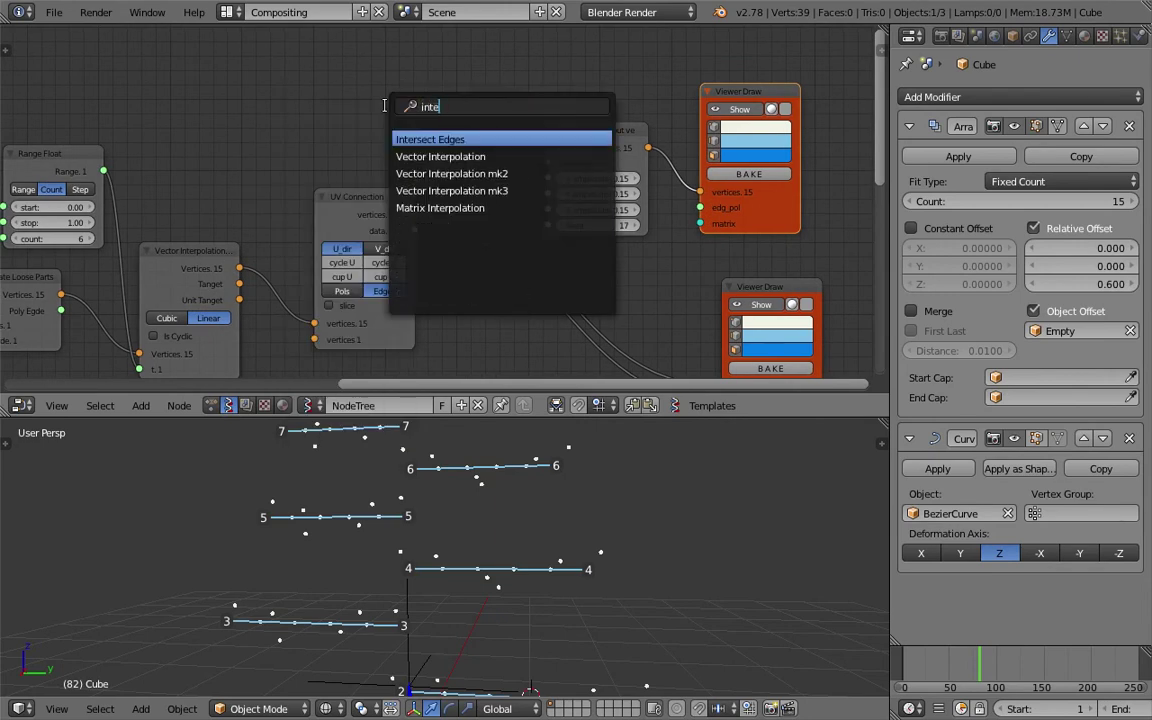
key("Escape")
Rearrange the UV Connection and Randomize nodes and move the upper Viewer Draw node farther from them
middle_click_drag(427, 153, 396, 97)
left_click_drag(543, 90, 522, 73)
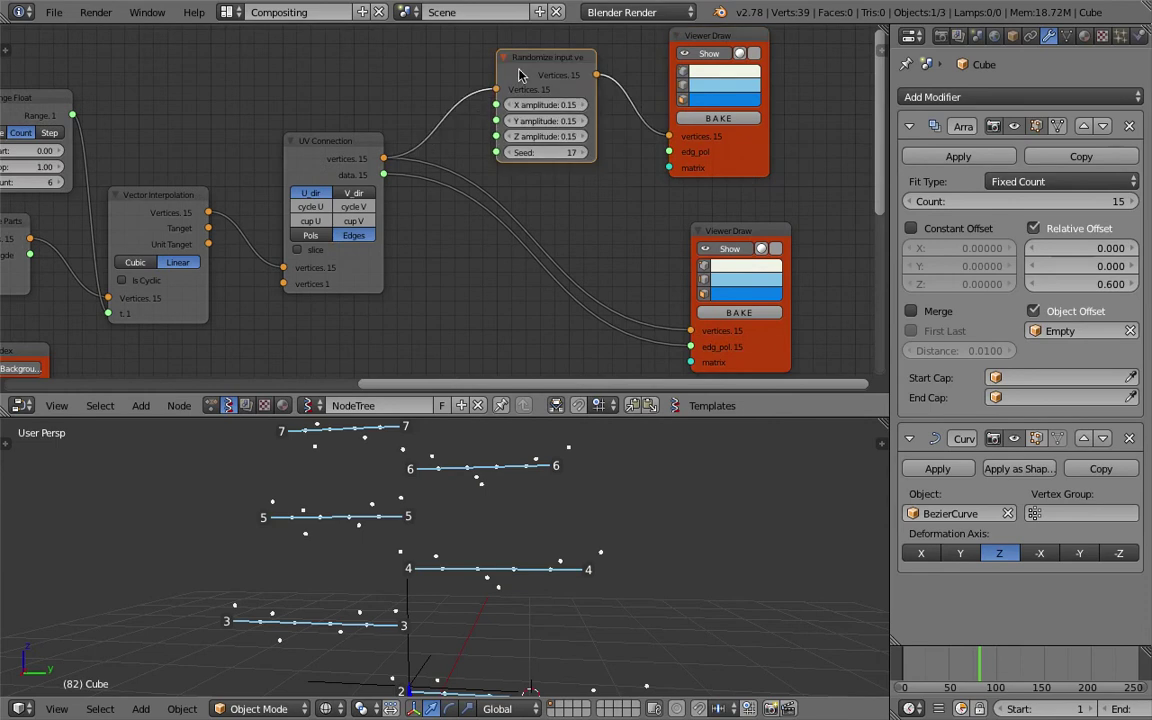
left_click_drag(357, 152, 373, 174)
mouse_move(725, 178)
left_mouse_down()
mouse_move(818, 167)
mouse_move(797, 175)
left_mouse_up()
middle_click_drag(797, 175, 613, 217)
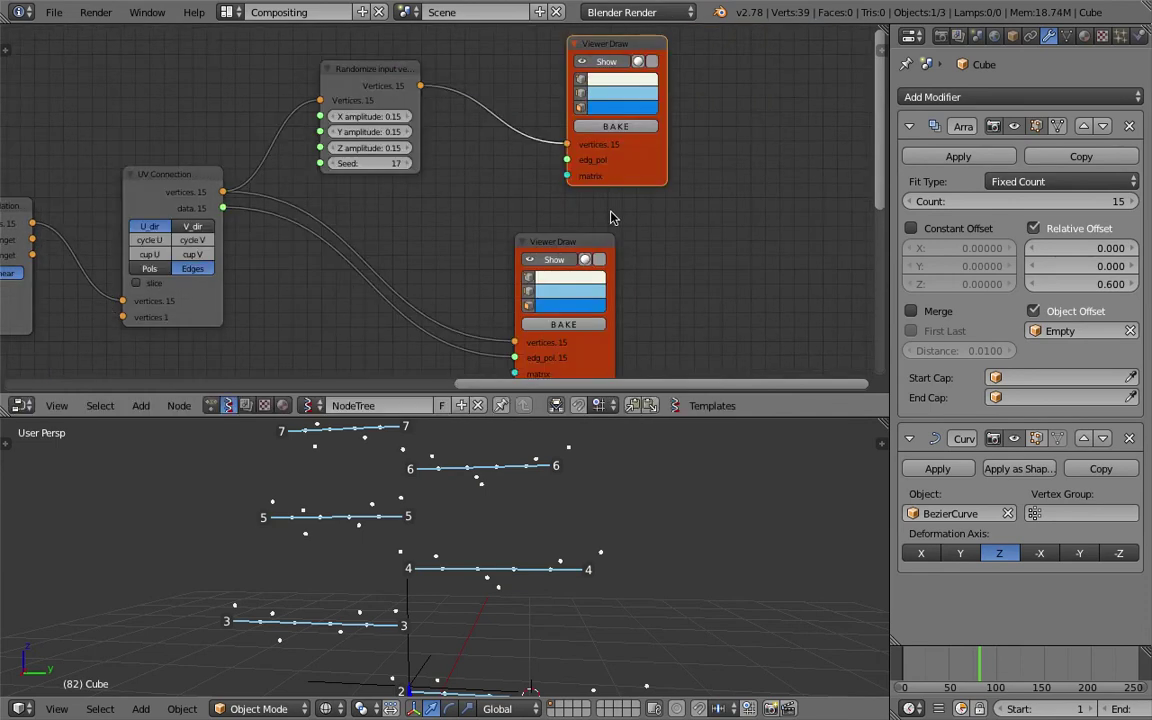
Delete both Viewer Draw nodes and save the file
key("x")
left_click(586, 238)
key("x")
key("ctrl+s")
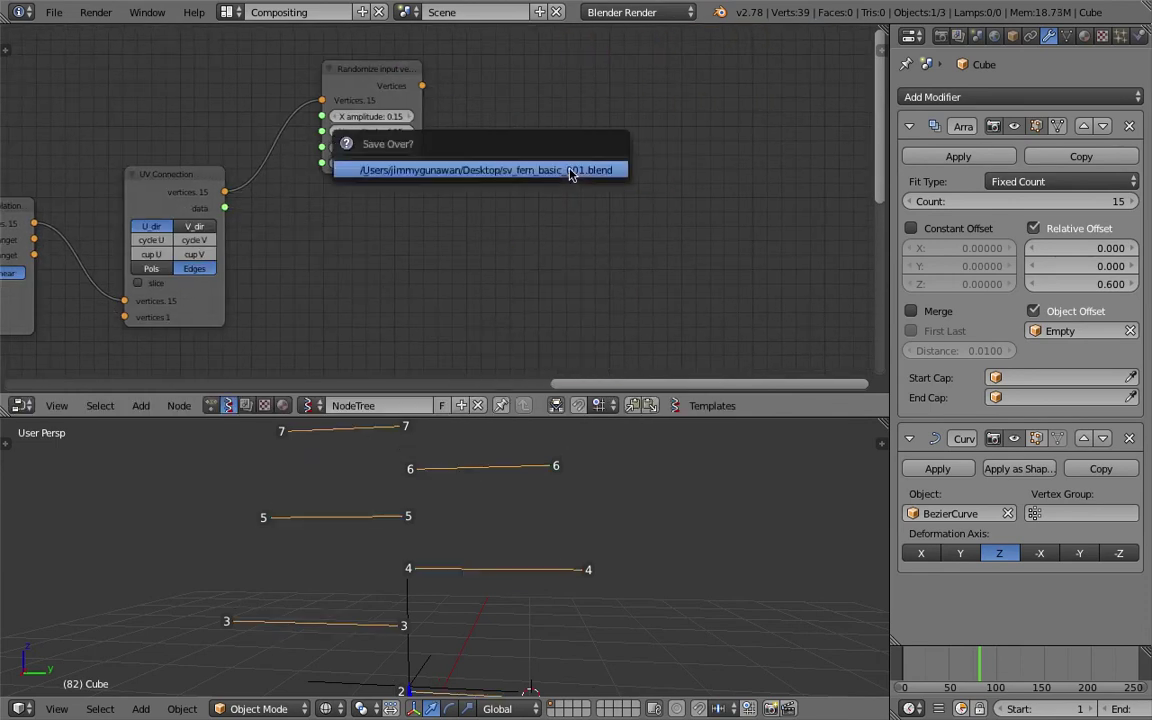
left_click(573, 174)
Add a List Zip node, link the randomized vertices to data and the UV Connection vertices to data 1, and save the file
key("ctrl+space")
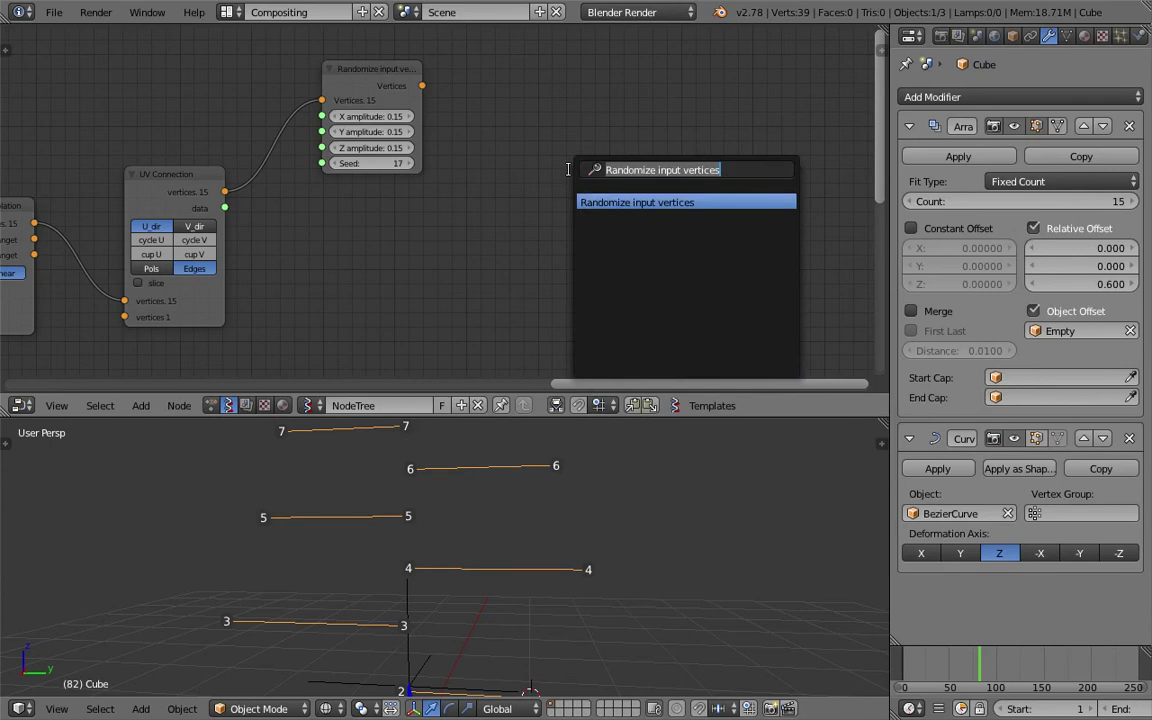
type("list")
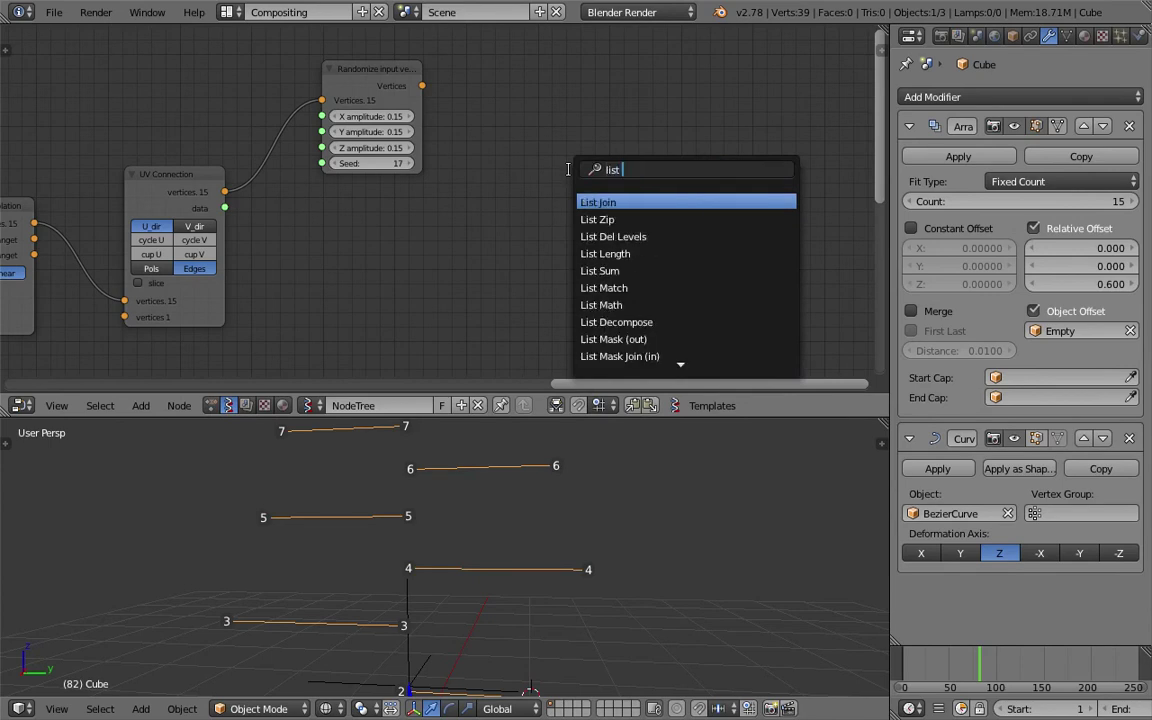
key("Down")
key("Return")
left_click(568, 169)
left_click_drag(422, 86, 570, 248)
left_click_drag(224, 191, 568, 266)
left_click_drag(613, 178, 557, 173)
key("ctrl+s")
left_click(564, 171)
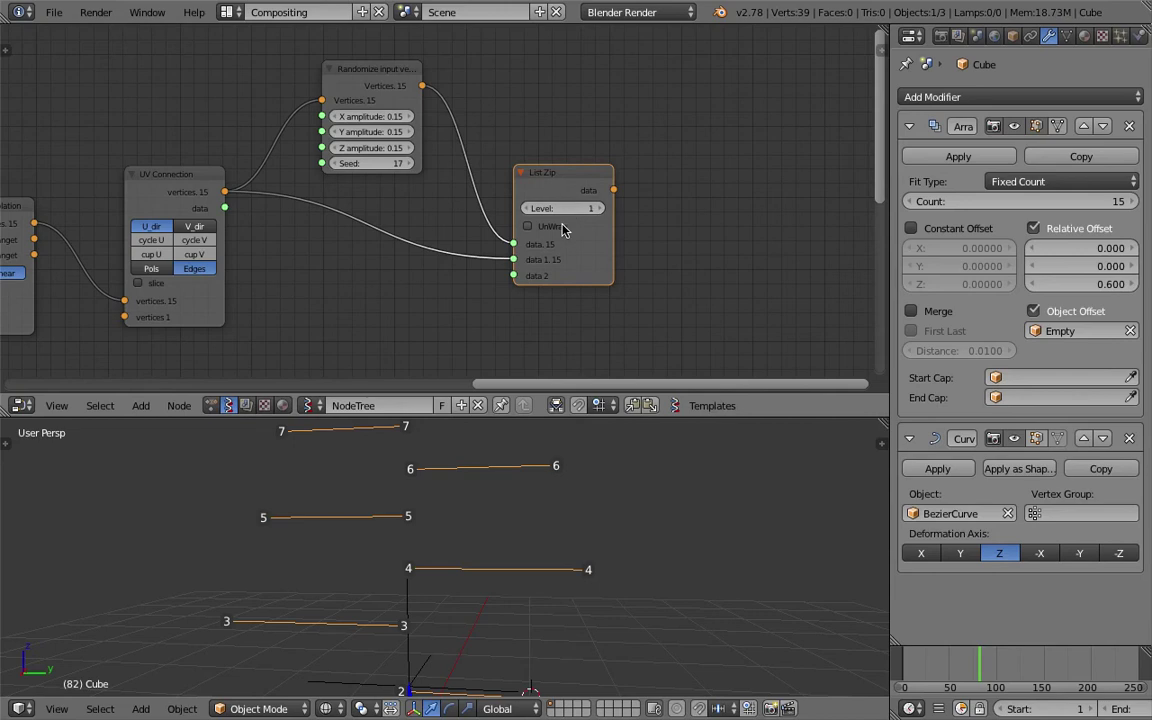
Try to add a viewer node after the List Zip node
key("space")
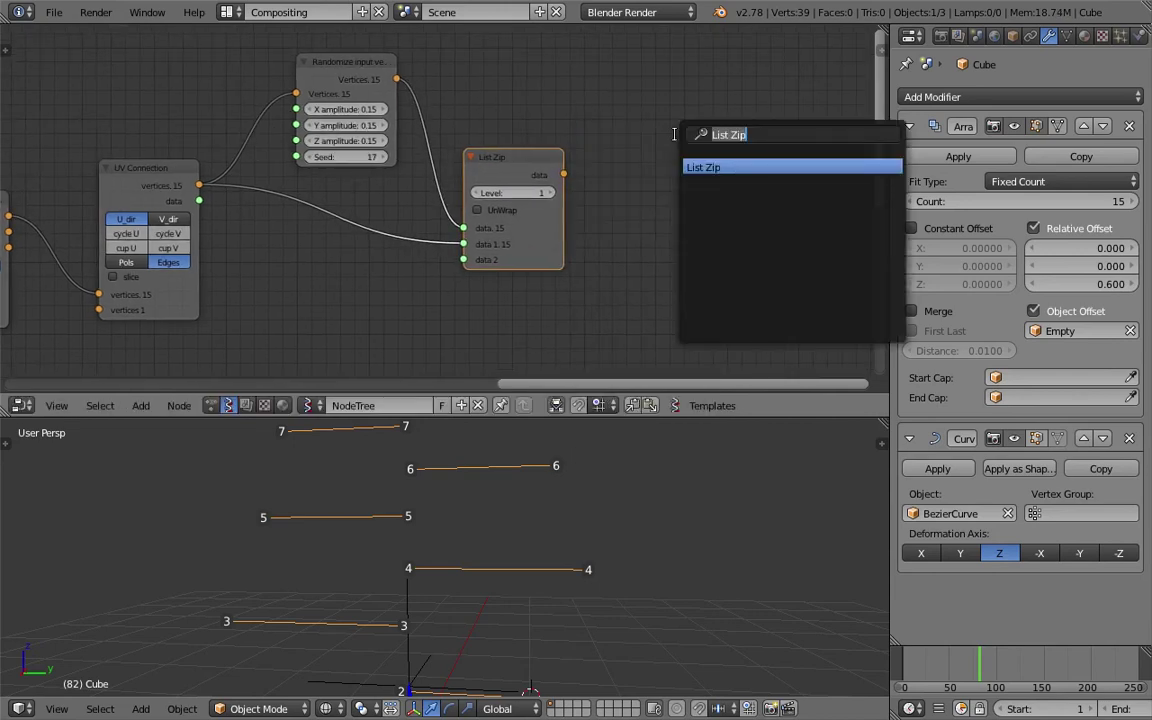
type("vi")
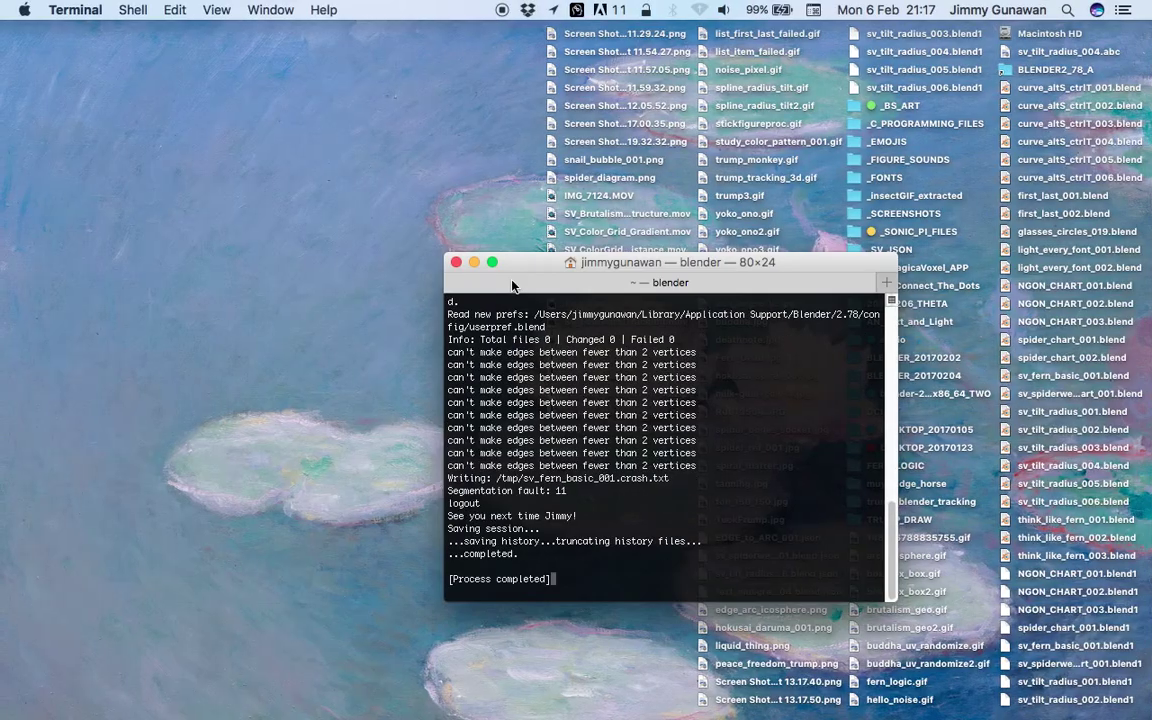
Close the Terminal window and open the BLENDER2_78_A folder in Finder
left_click(455, 262)
left_click(1051, 72)
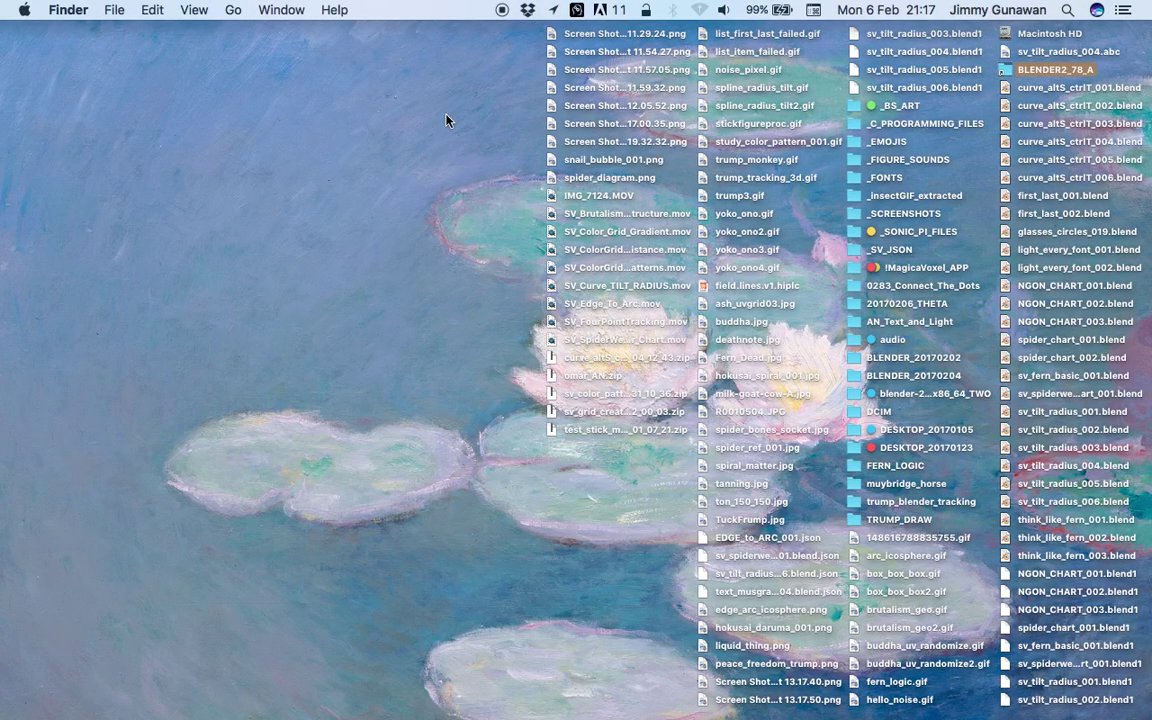
key("super+o")
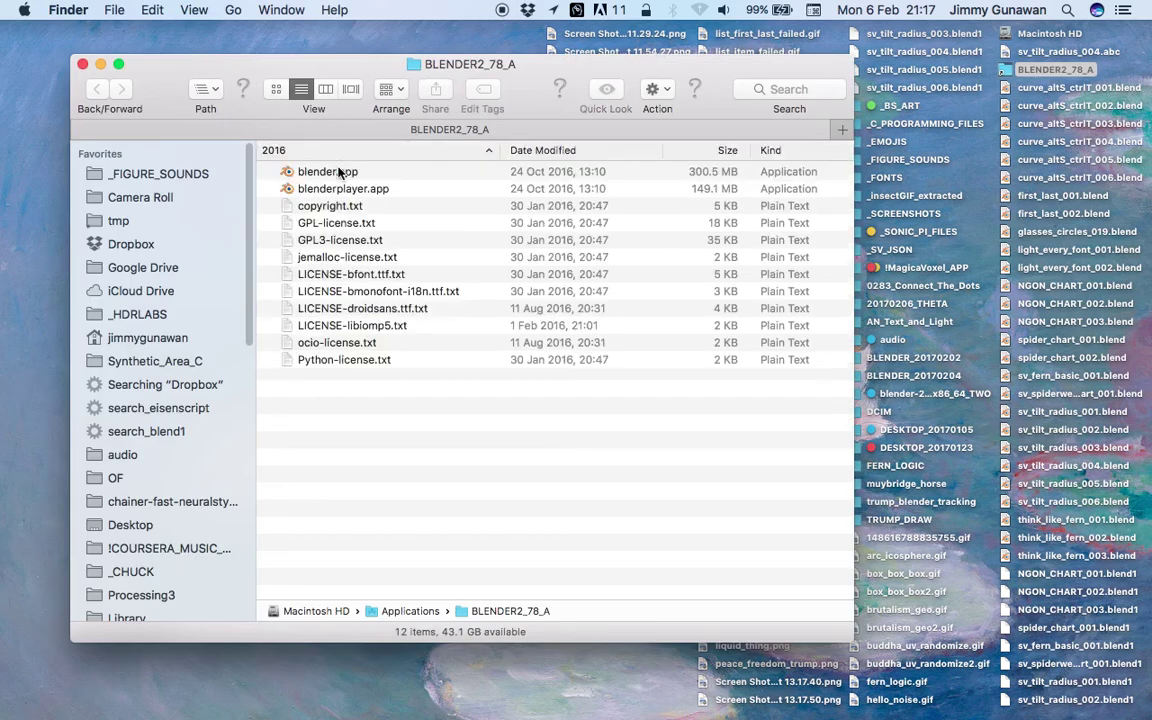
Dismiss the crash report and launch the blender executable from the MacOS folder inside blender.app's package contents
right_click(340, 171)
left_click(386, 197)
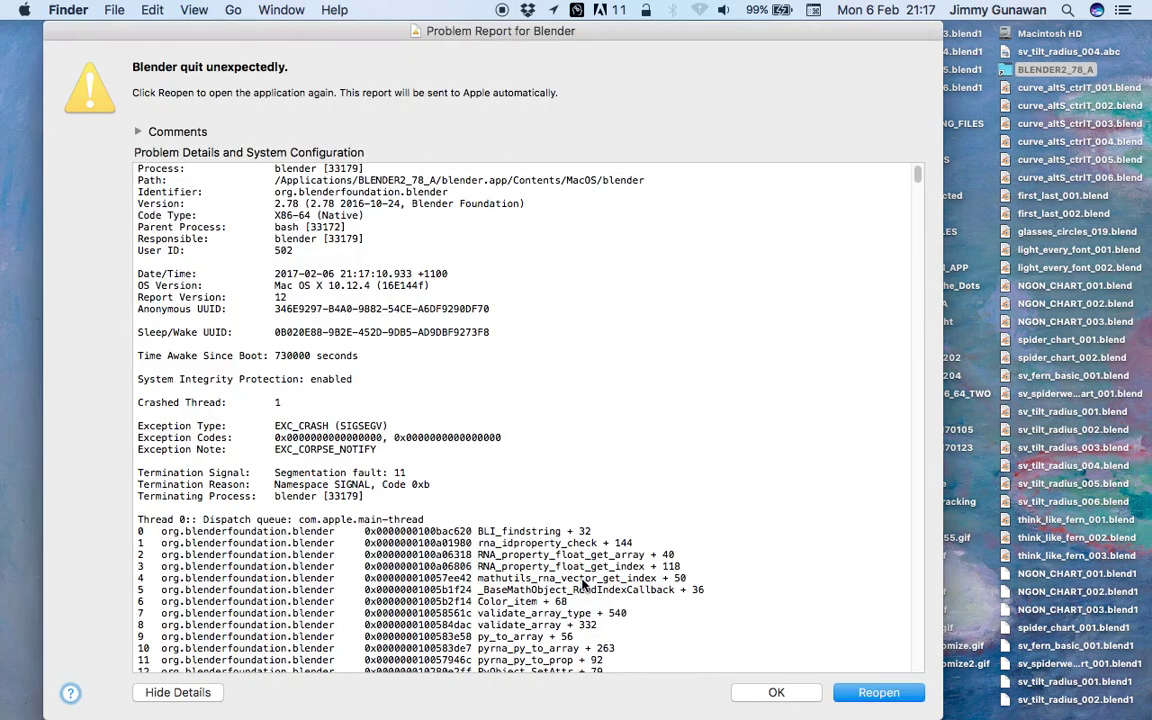
left_click(762, 693)
left_click(286, 205)
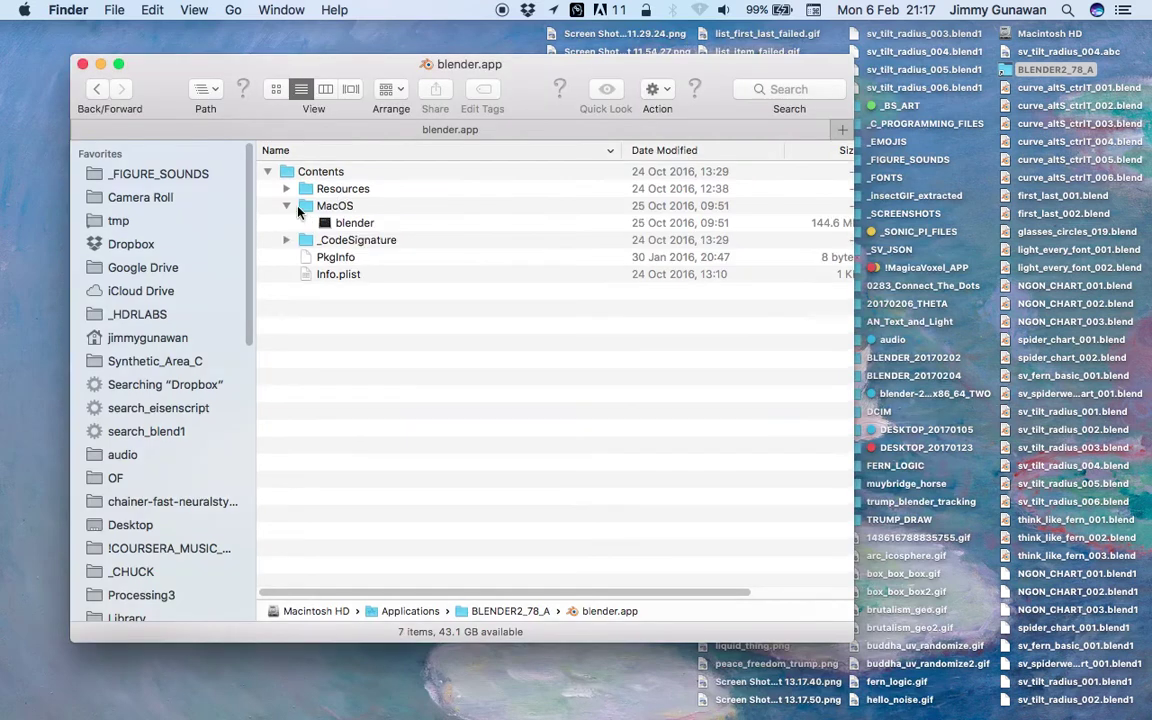
left_click(335, 223)
double_click(335, 223)
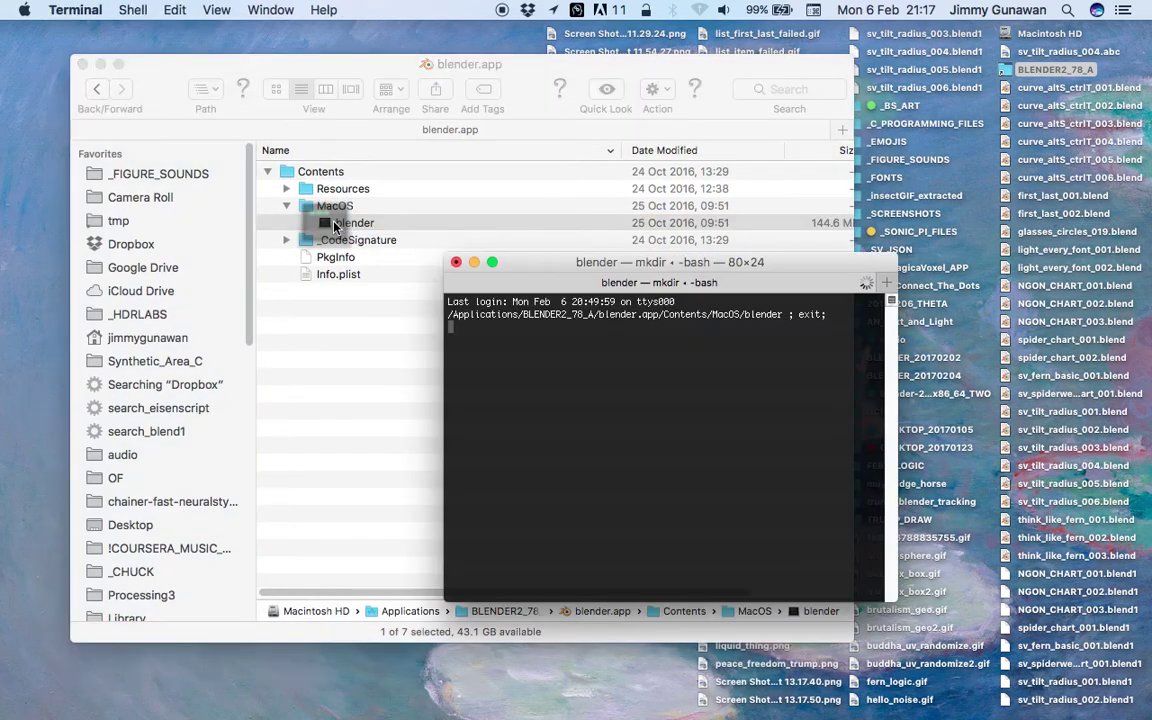
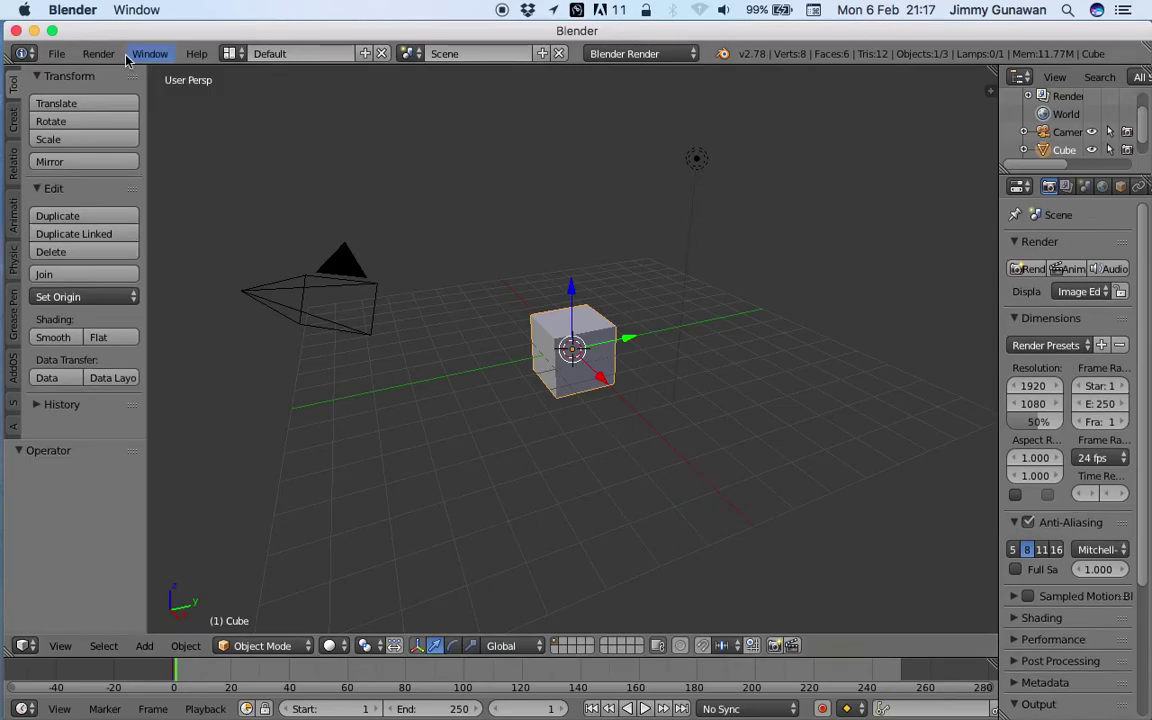
Open the recent file sv_fern_basic_001.blend in Blender
left_click(98, 53)
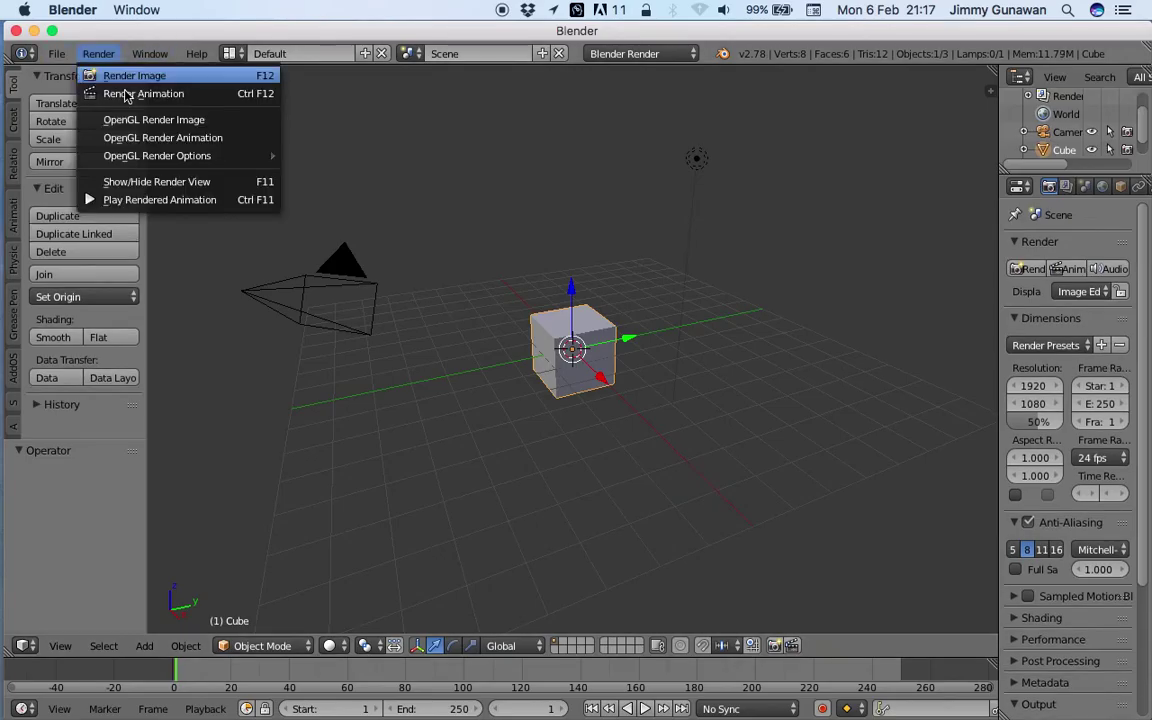
mouse_move(66, 58)
mouse_move(103, 111)
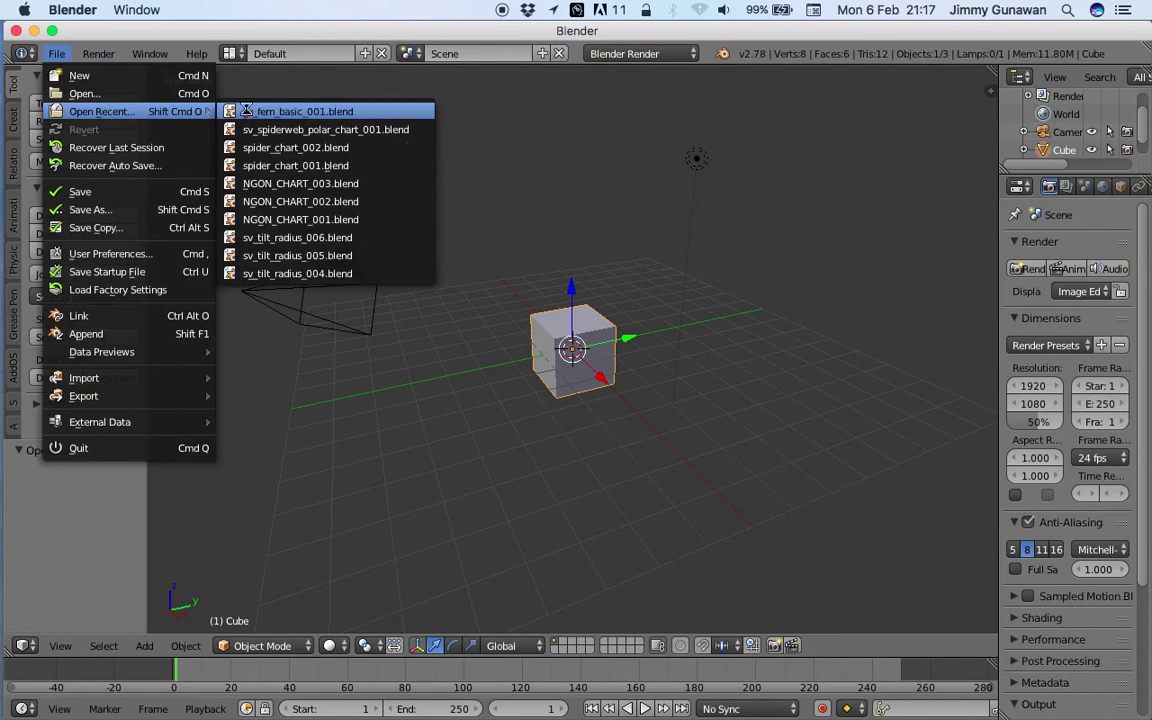
left_click(246, 111)
Save the file as the incremented version sv_fern_basic_002.blend, then save over it once more
left_click(56, 53)
left_click(90, 209)
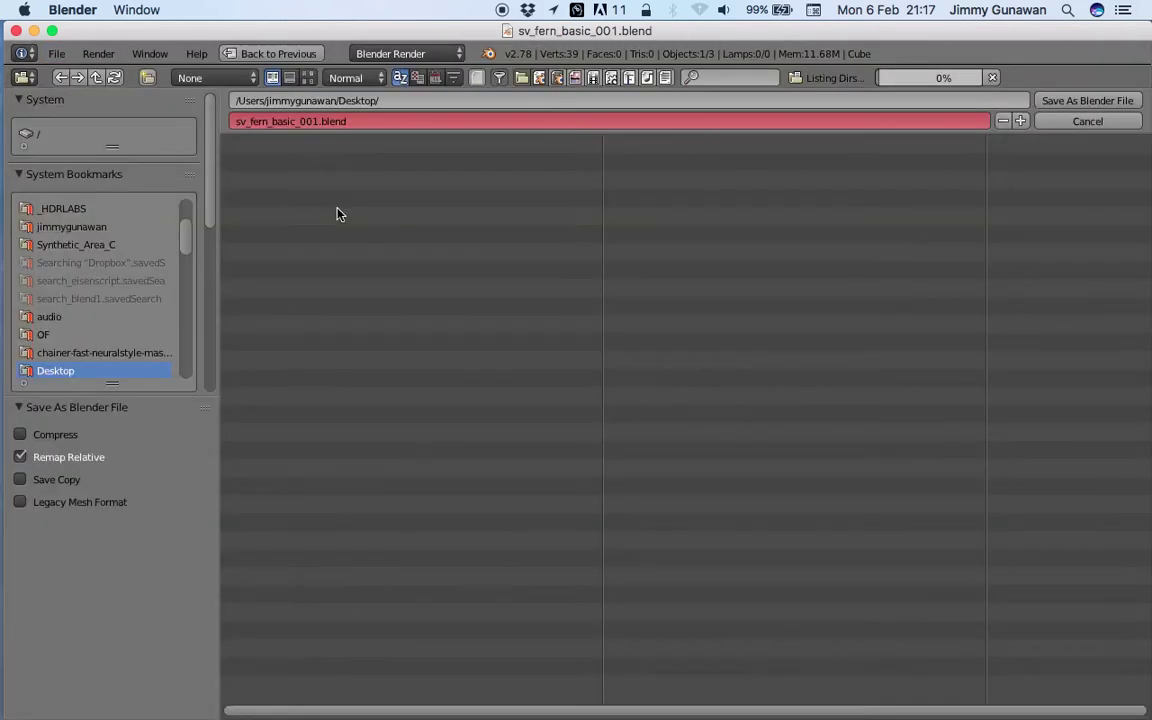
left_click(1020, 121)
left_click(1087, 100)
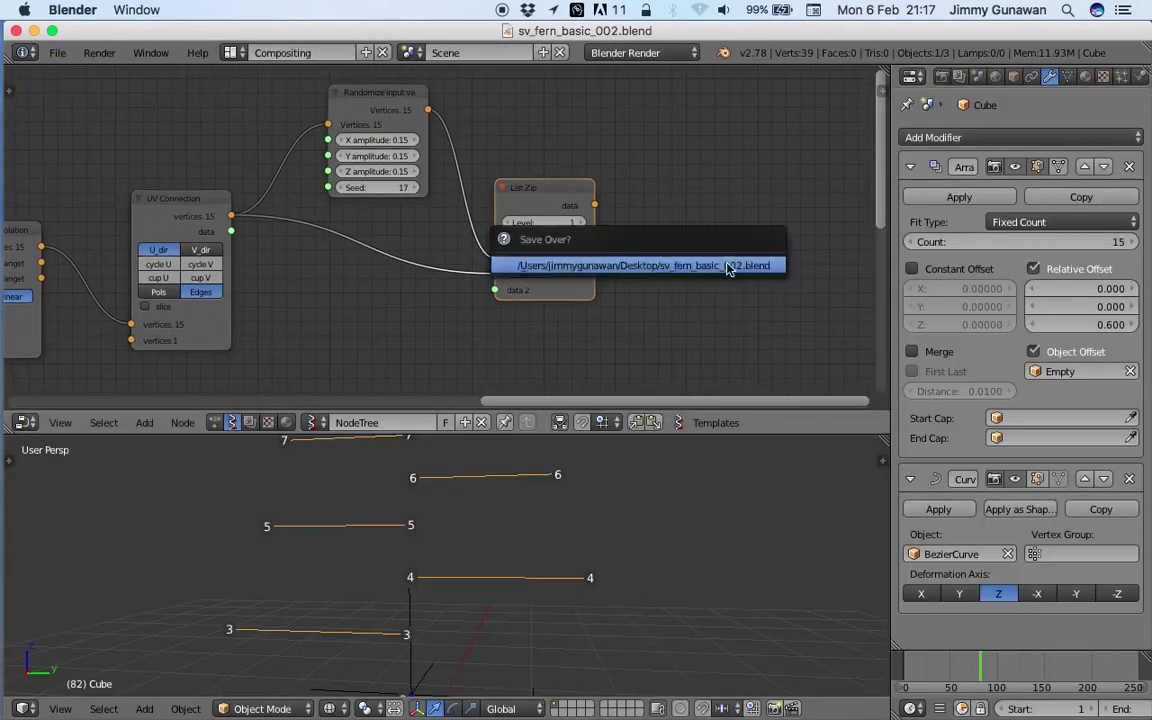
left_click(728, 268)
Add a Viewer Draw node and link the List Zip data output to its vertices input
scroll(661, 200, "right", 1)
key("shift+a")
left_click(659, 197)
type("view")
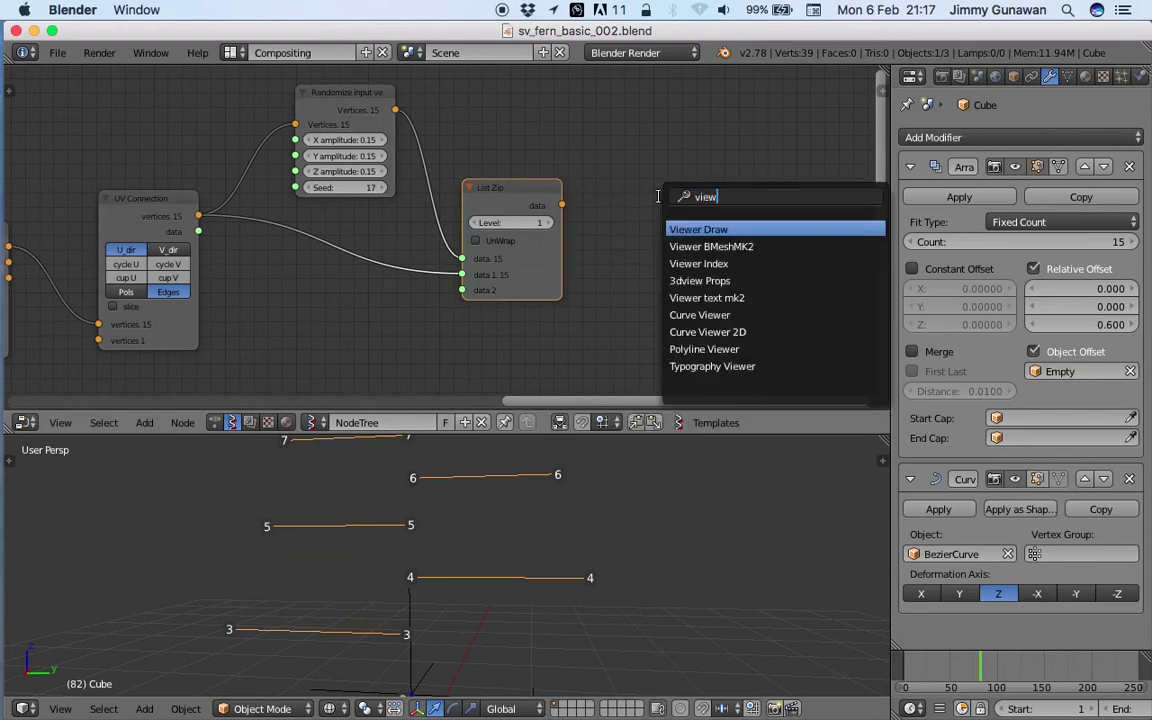
key("Return")
left_click(660, 124)
left_click_drag(562, 205, 662, 225)
Enable UnWrap on the List Zip node, move the Viewer Draw node farther away and save the file
middle_click_drag(625, 498, 620, 532)
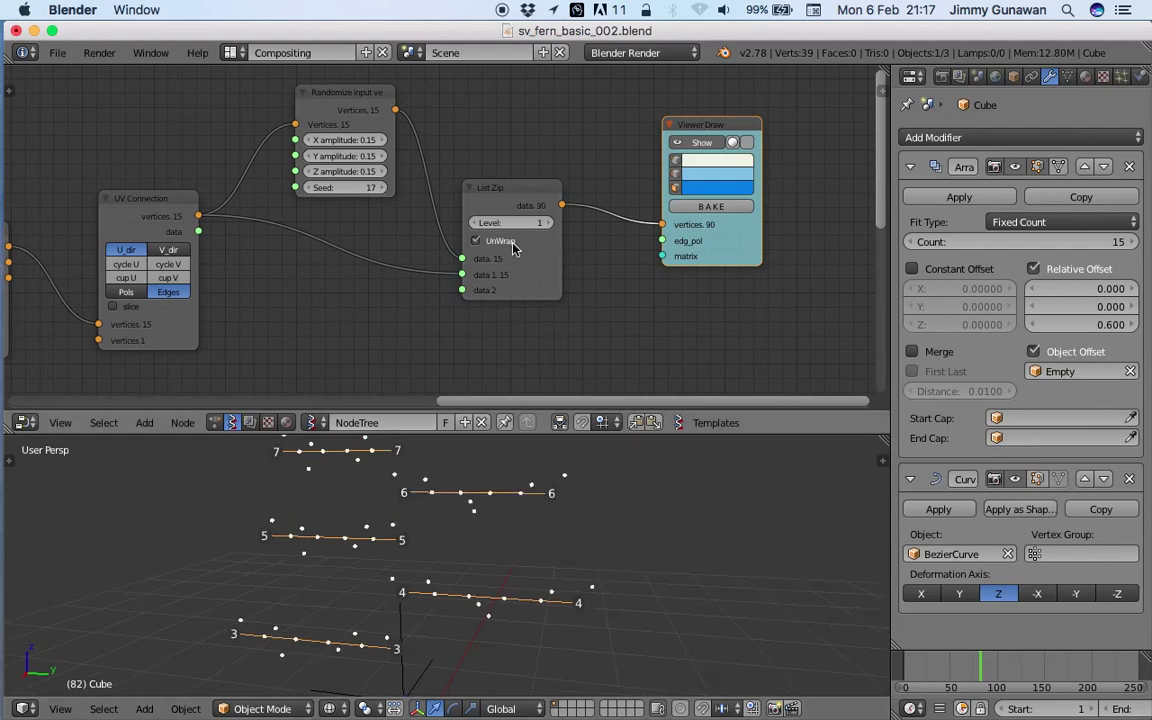
left_click_drag(714, 127, 771, 132)
middle_click_drag(643, 141, 586, 159)
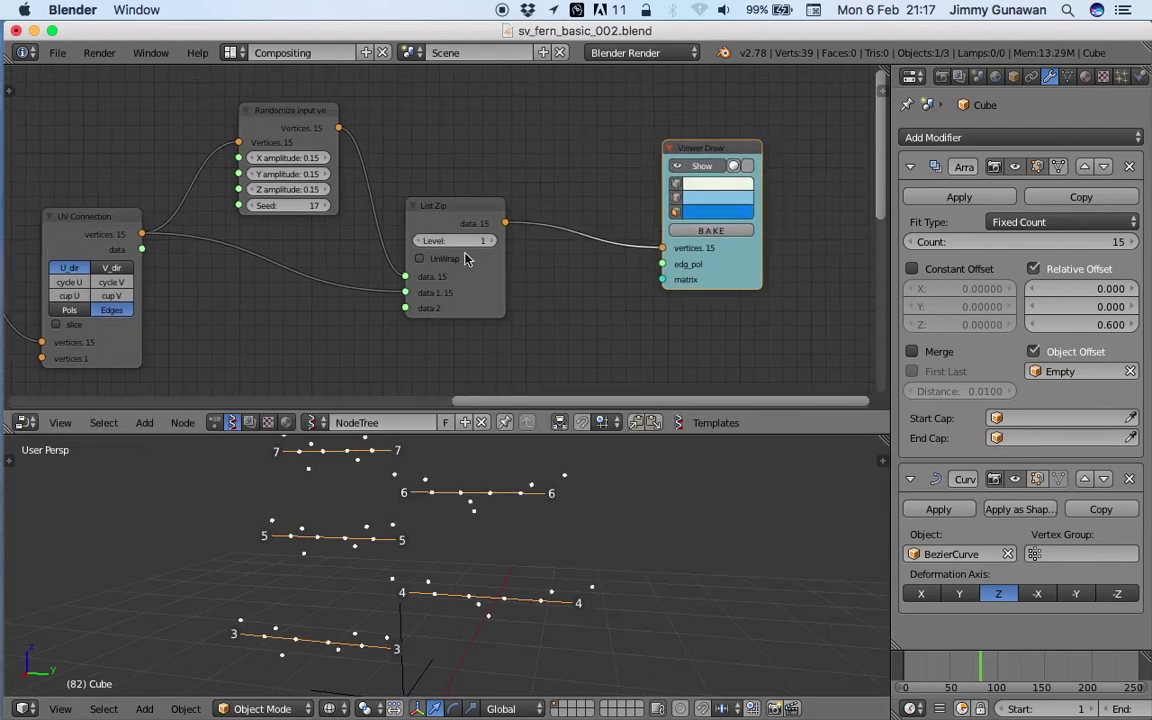
scroll(470, 252, "up", 1)
key("ctrl+s")
left_click(475, 252)
Insert a UV Connection node between List Zip and Viewer Draw, and link its data output to edg_pol
key("space")
type("uv")
key("Return")
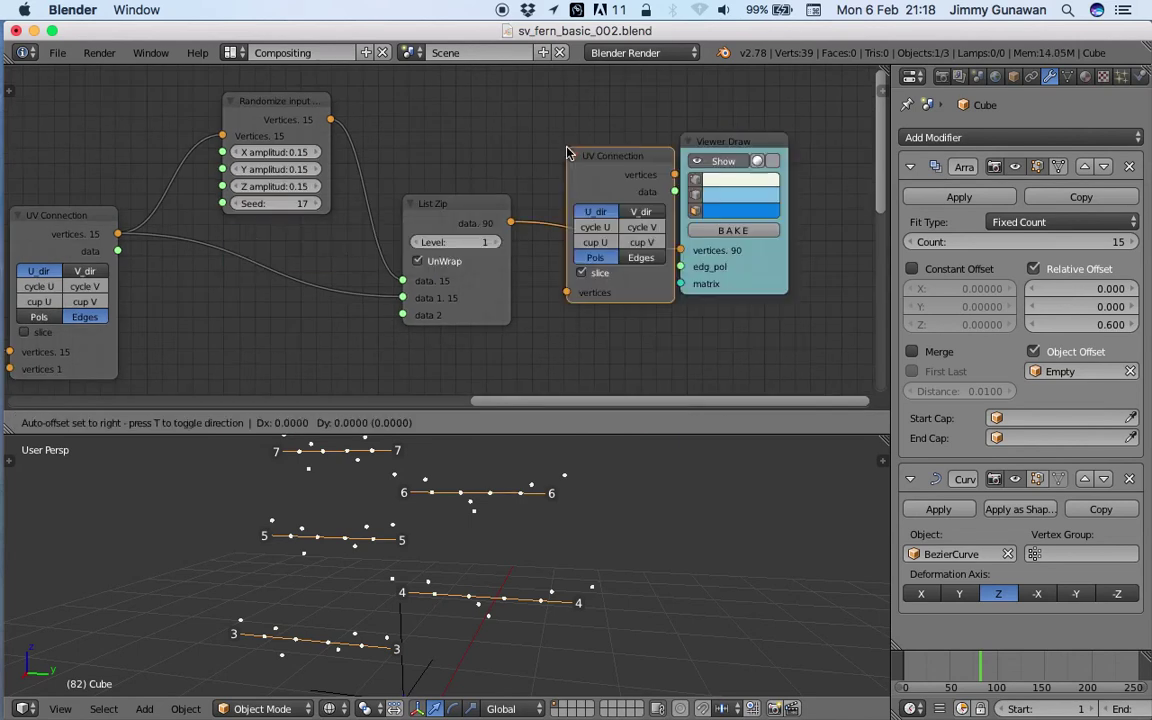
left_click(570, 152)
mouse_move(681, 191)
left_mouse_down()
mouse_move(690, 257)
mouse_move(742, 266)
left_mouse_up()
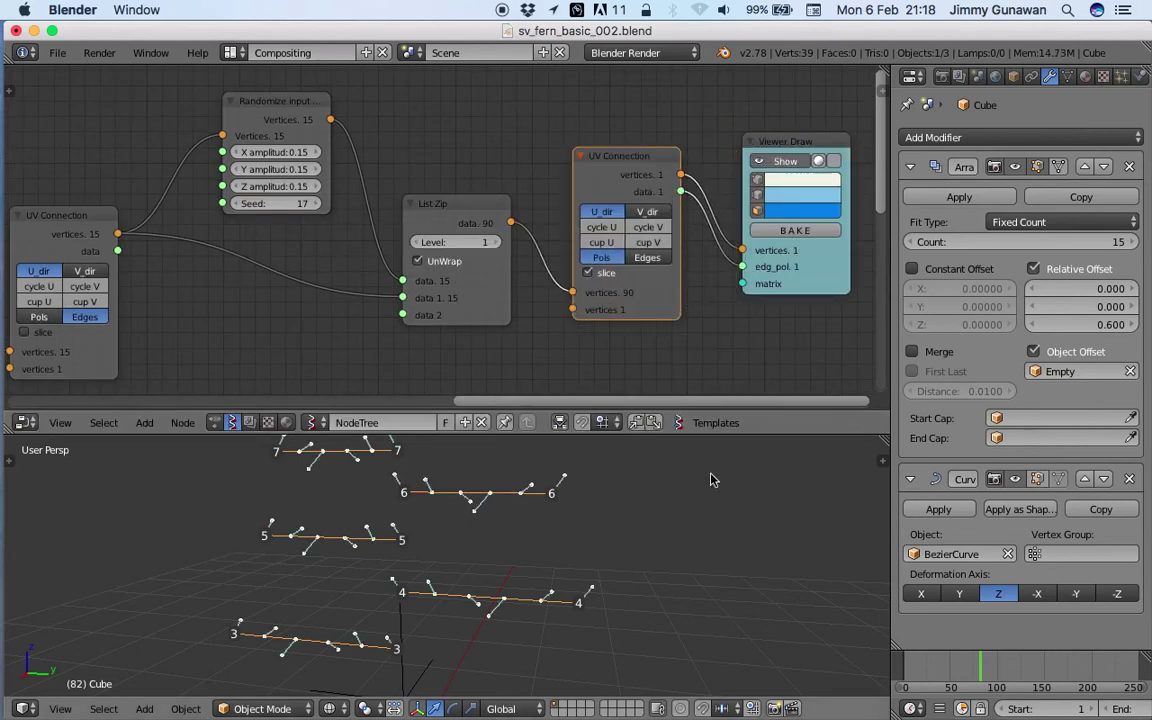
Delete the Viewer Index node from the node tree and save the file
mouse_move(583, 514)
middle_mouse_down()
mouse_move(579, 547)
mouse_move(566, 523)
mouse_move(588, 520)
middle_mouse_up()
scroll(415, 265, "down", 4)
middle_click_drag(90, 395, 517, 180)
left_click(347, 132)
key("x")
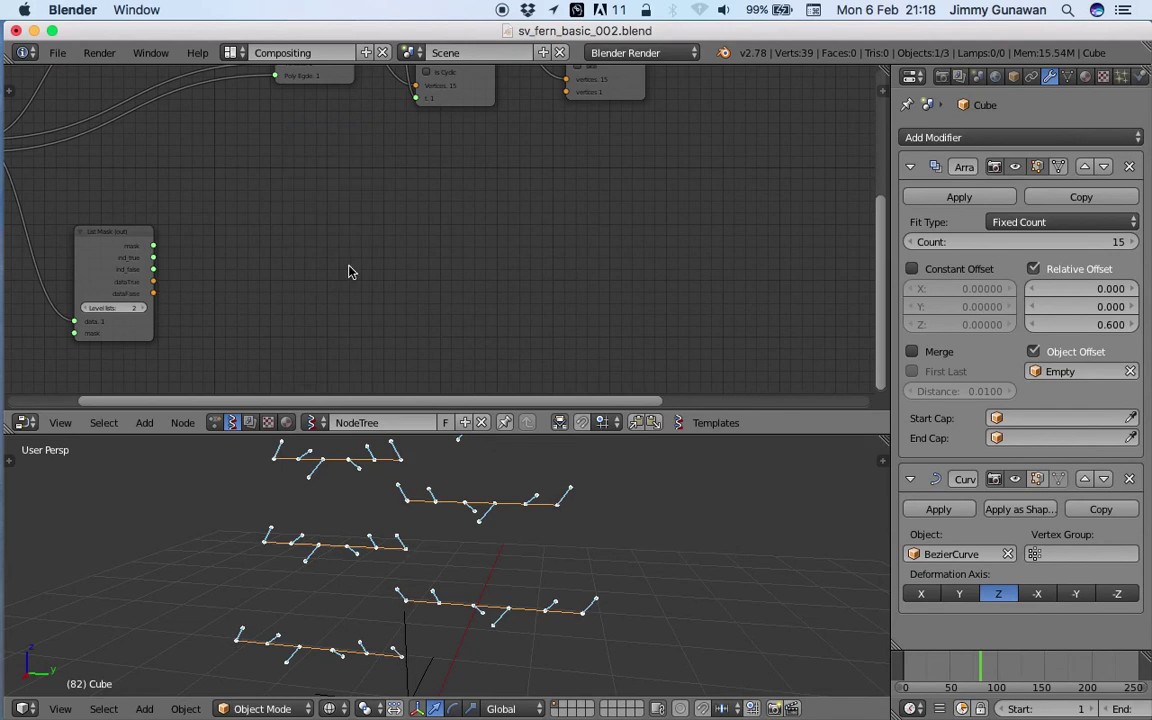
scroll(553, 553, "down", 3)
key("ctrl+s")
left_click(546, 554)
Bring the whole node chain into view and save the file again
middle_click_drag(593, 218, 380, 188)
scroll(378, 188, "down", 10)
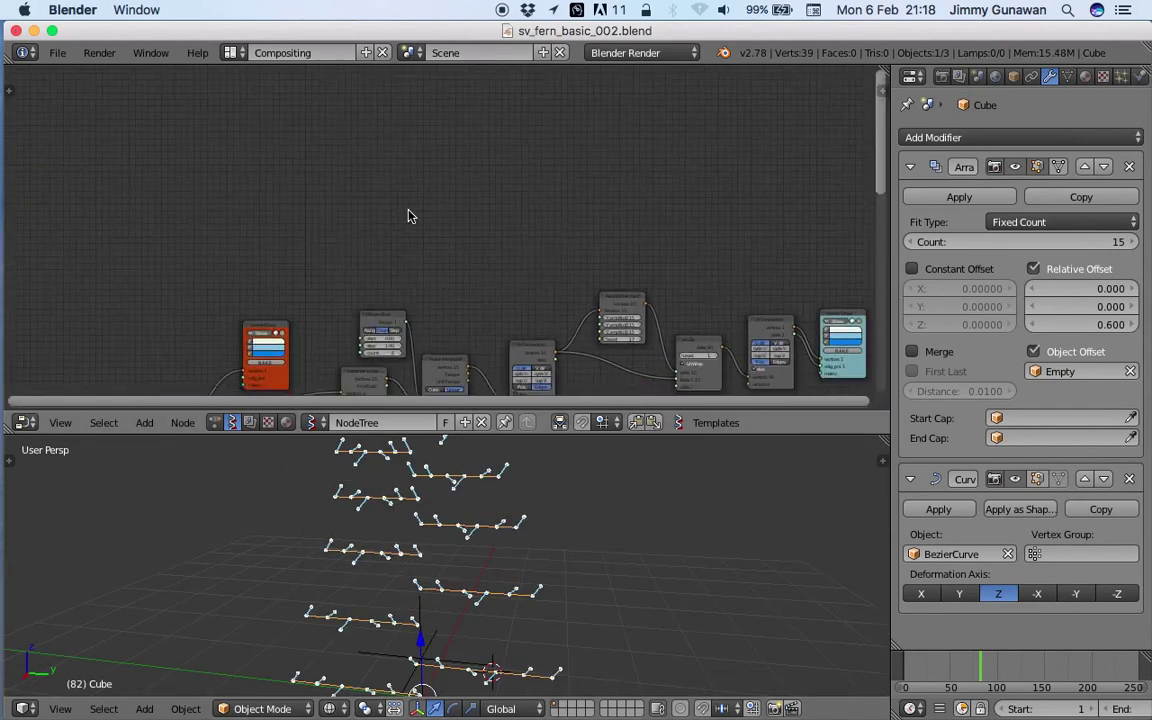
scroll(494, 486, "down", 1)
key("ctrl+s")
left_click(500, 489)
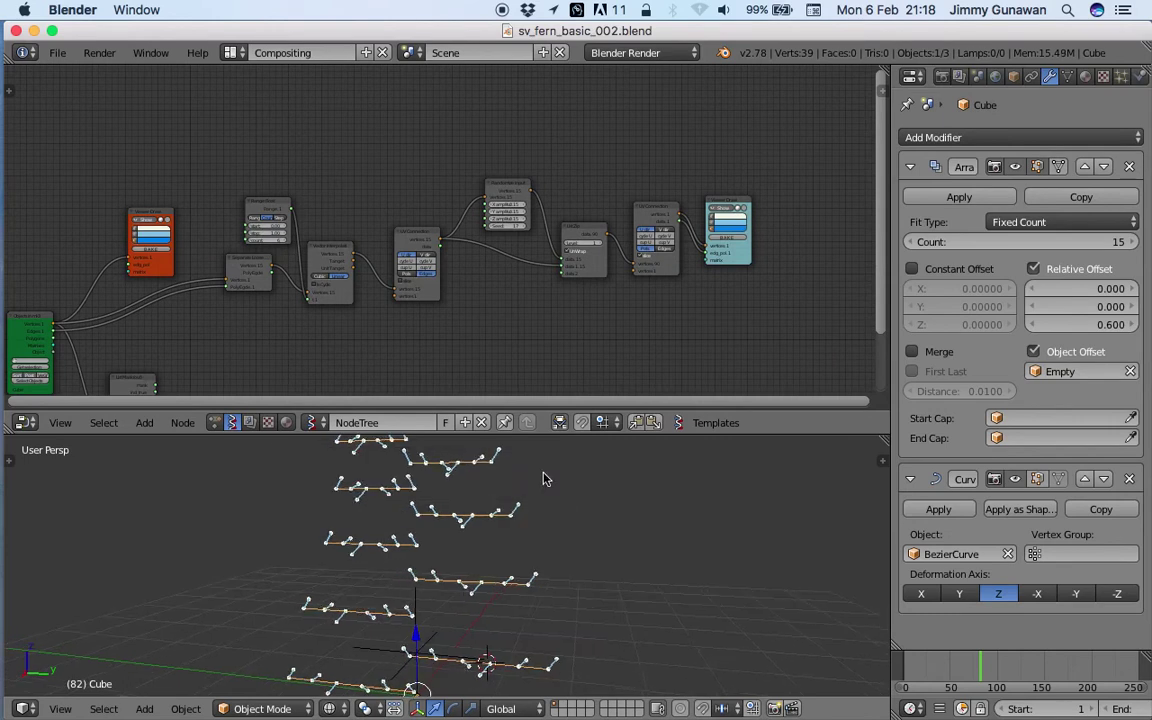
Add a Range Int node in Count mode and link its Range output to the Randomize node's Seed input
scroll(568, 200, "up", 4)
scroll(565, 194, "up", 2)
scroll(393, 177, "up", 2)
key("ctrl+f")
type("range i")
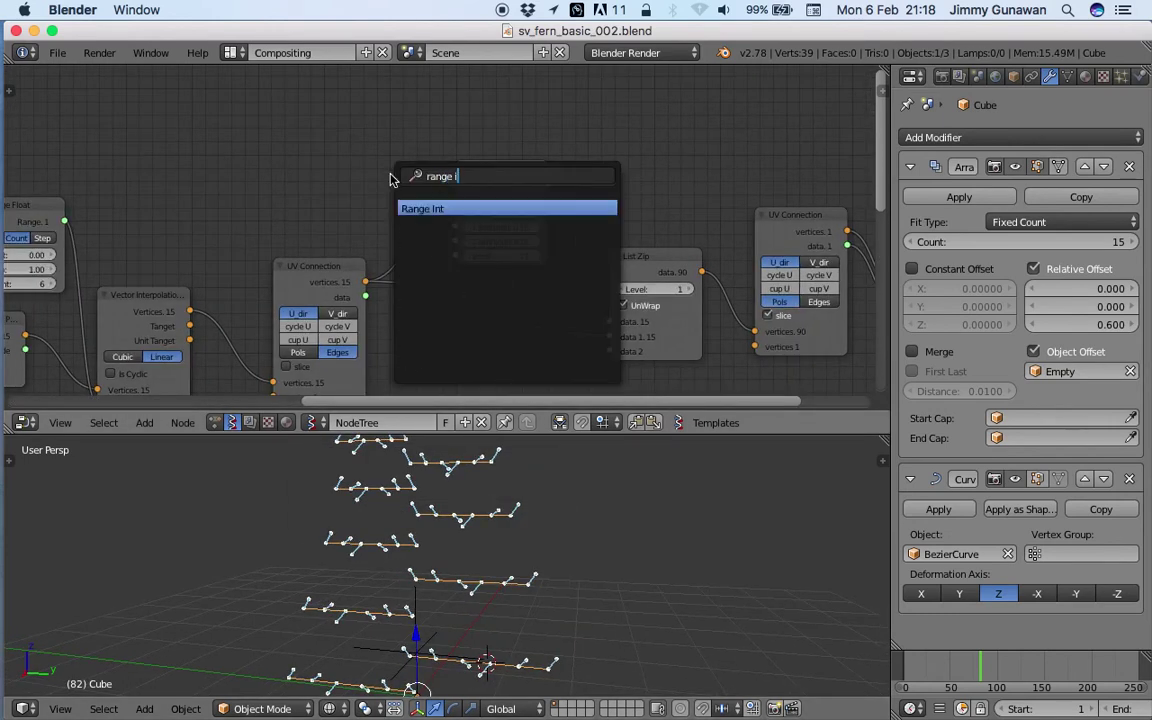
key("Return")
left_click(193, 112)
left_click(311, 173)
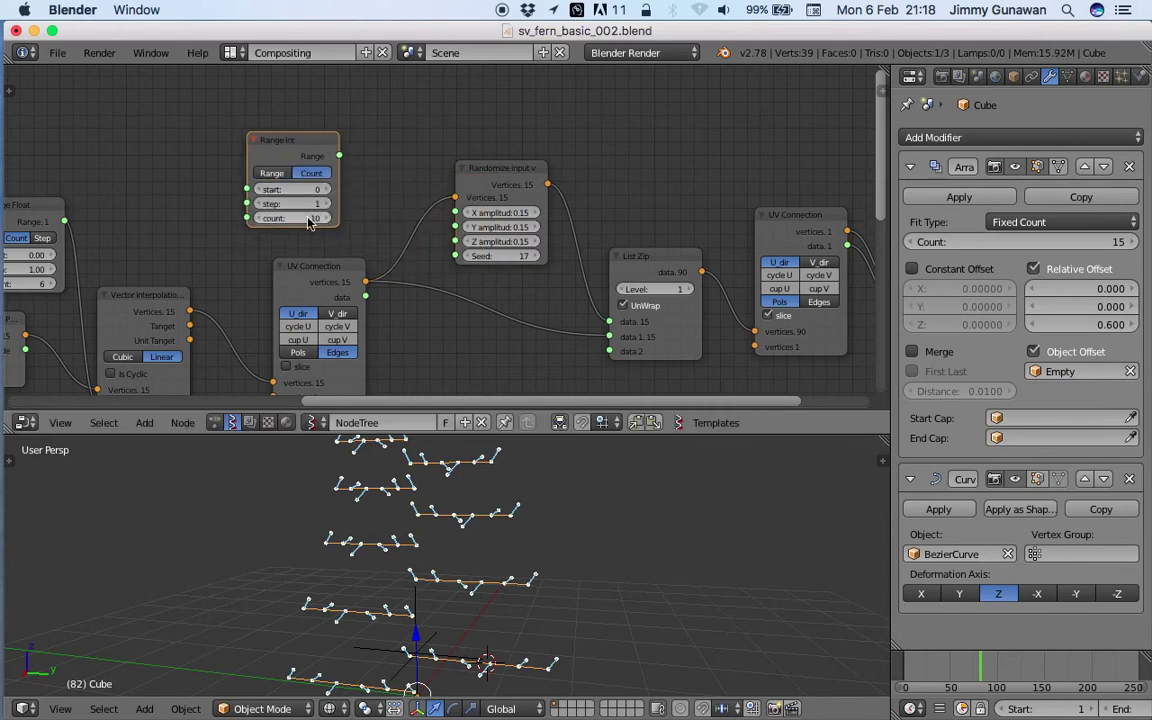
left_click_drag(339, 155, 455, 256)
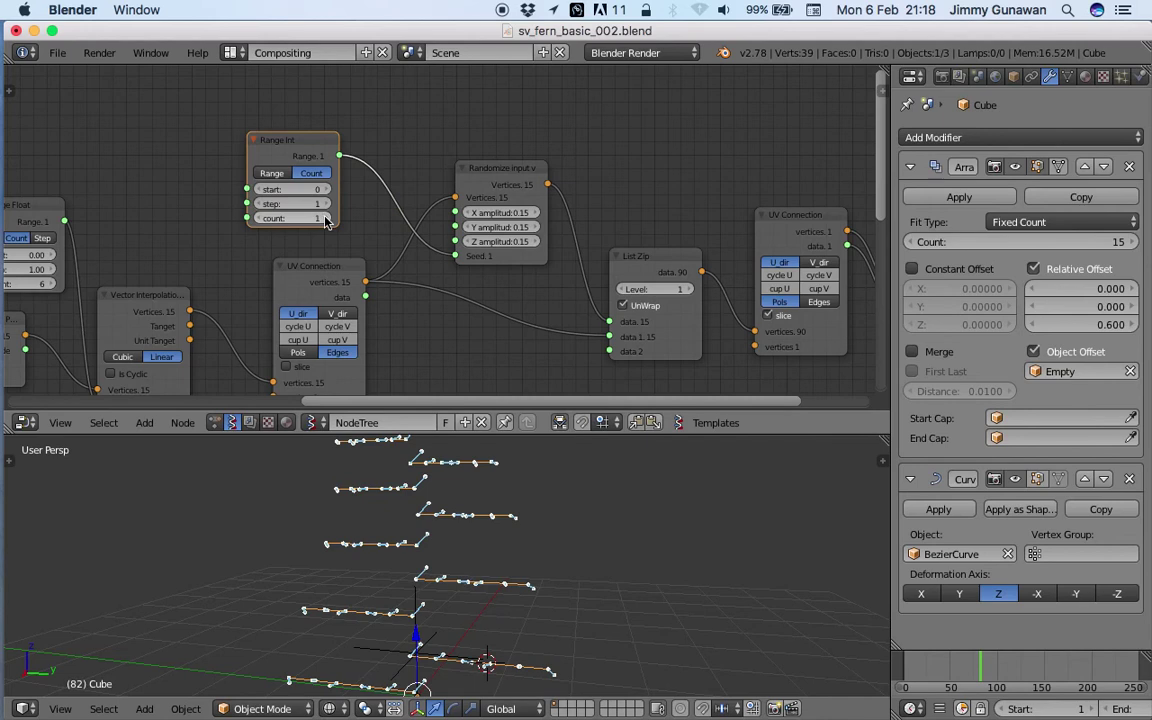
Try Range Int counts of 10, 12 and 16 to vary the random seed per branch
left_click(318, 218)
type("10")
key("Return")
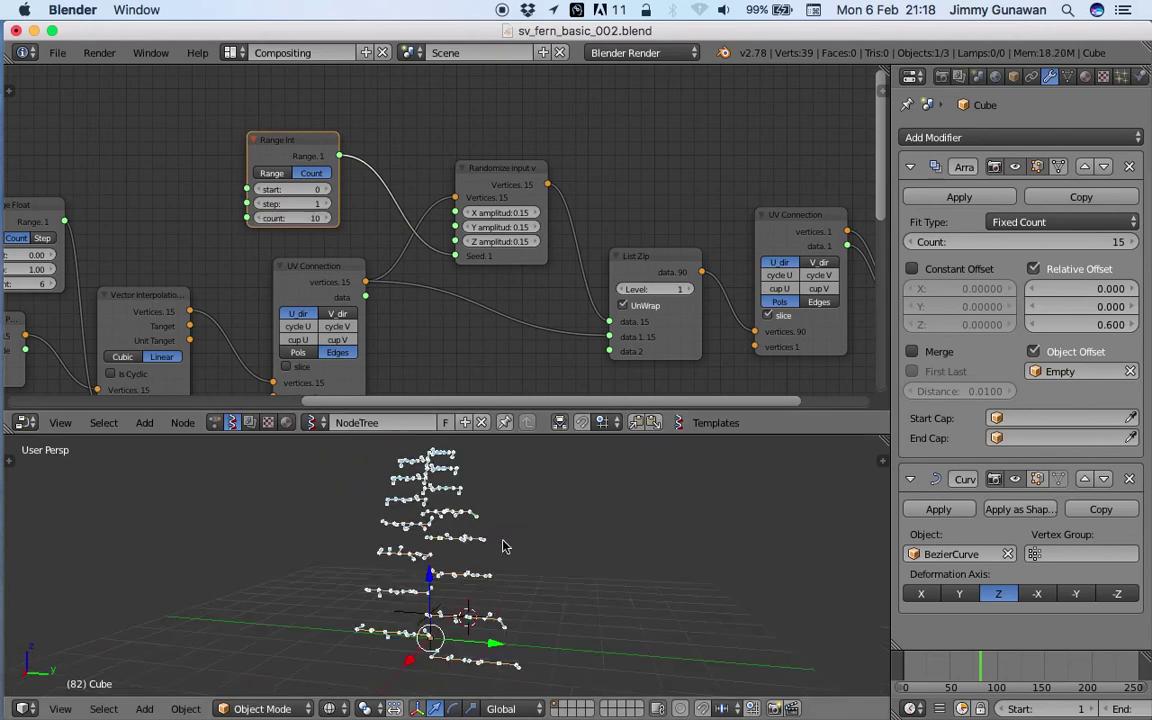
left_click_drag(296, 219, 316, 219)
middle_click_drag(177, 266, 301, 240)
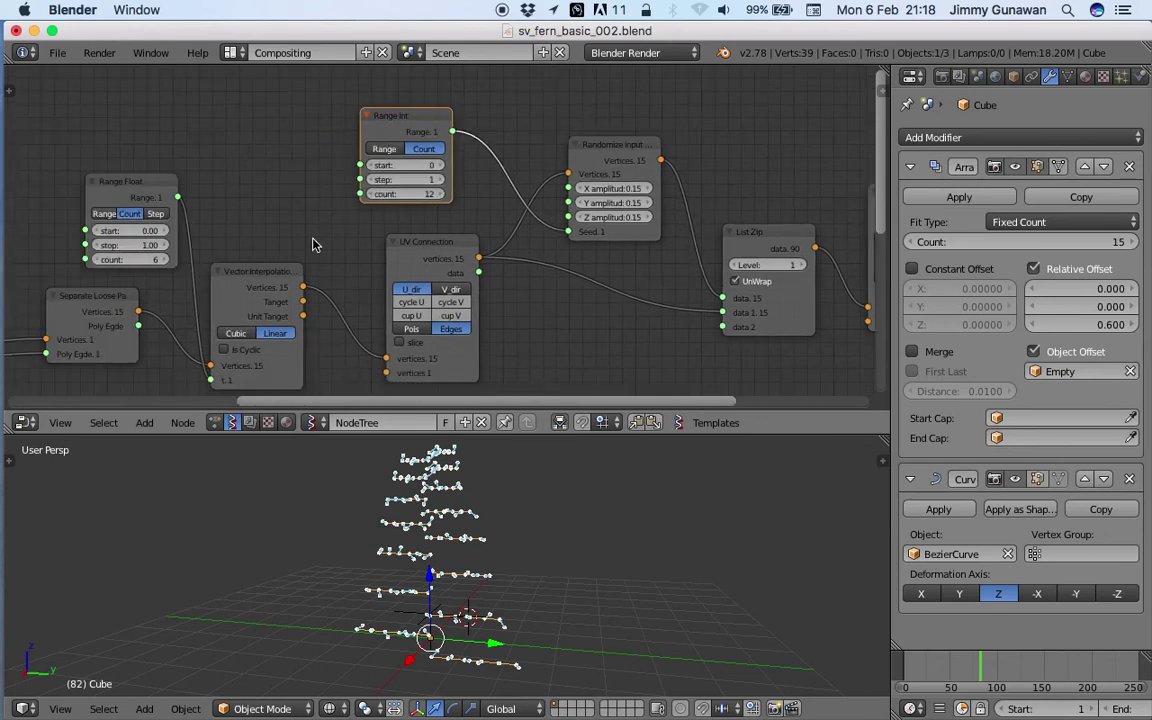
scroll(310, 238, "up", 2)
scroll(441, 193, "up", 3, "ctrl")
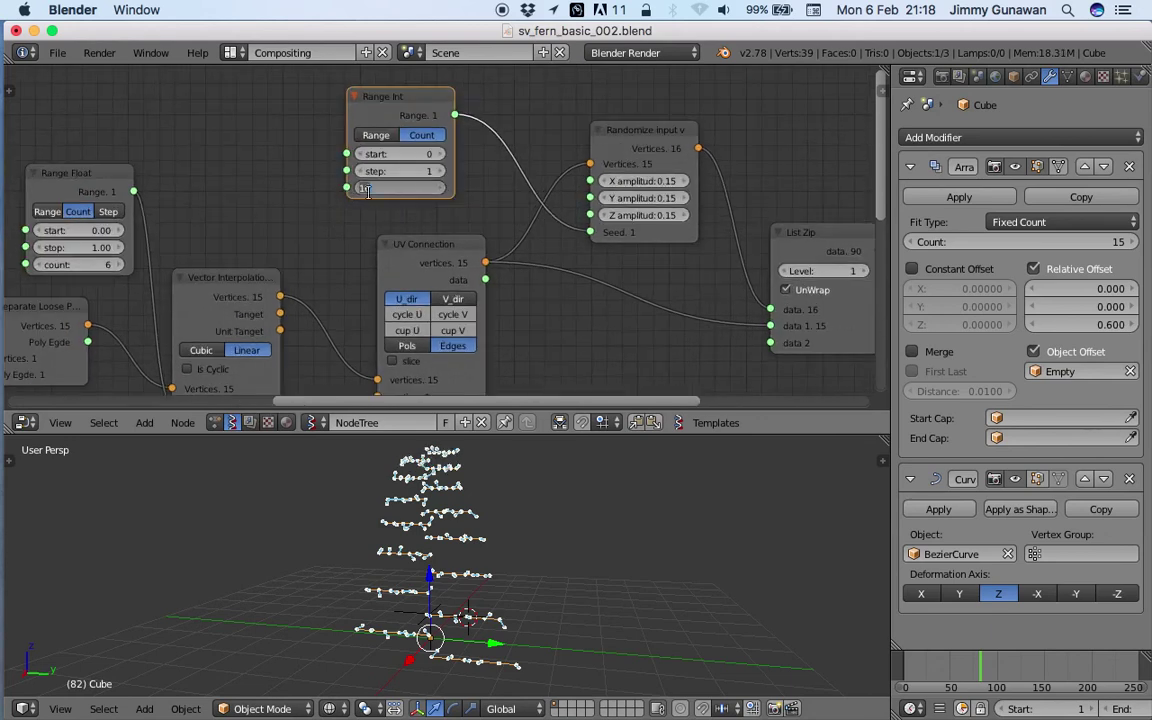
Move Separate Loose Parts aside, place Range Float below it and save the file
middle_click_drag(259, 255, 425, 150)
middle_click_drag(405, 199, 403, 240)
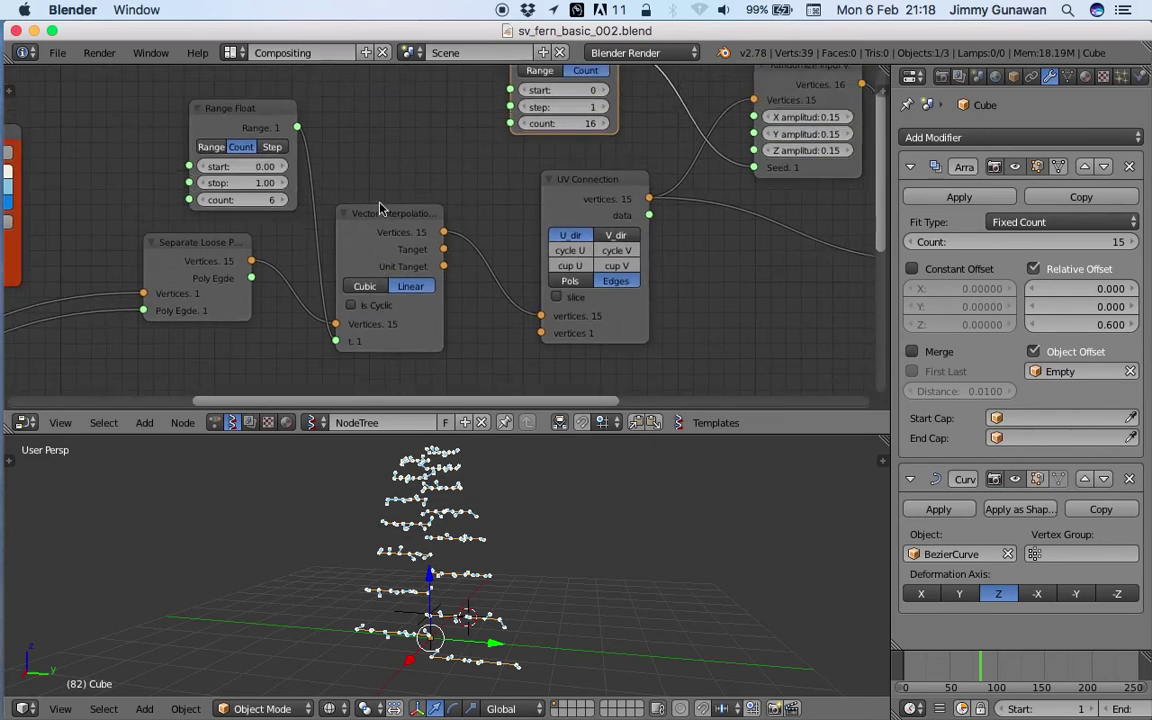
left_click_drag(226, 243, 176, 257)
left_click_drag(248, 106, 242, 293)
key("ctrl+s")
left_click(252, 155)
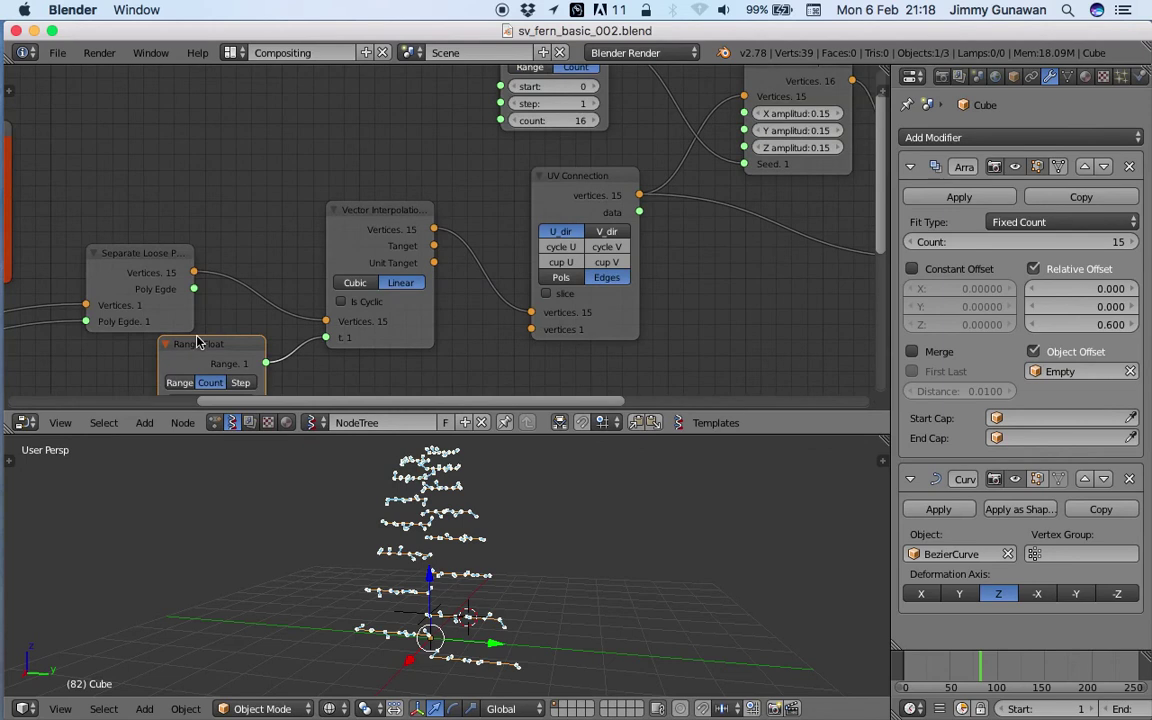
left_click_drag(197, 342, 191, 354)
Add a List Length node above Separate Loose Parts and feed it that node's vertices output
key("space")
type("list l")
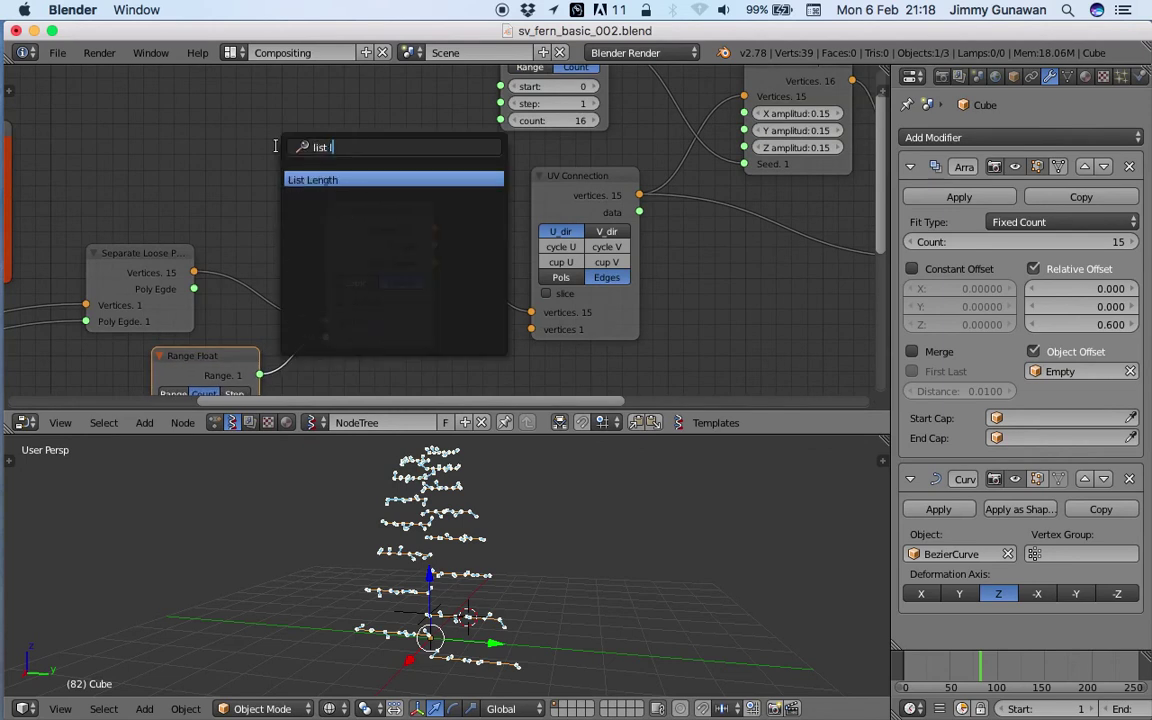
key("Return")
left_click(226, 147)
left_click_drag(196, 270, 243, 191)
left_click_drag(250, 150, 187, 115)
scroll(284, 135, "up", 2)
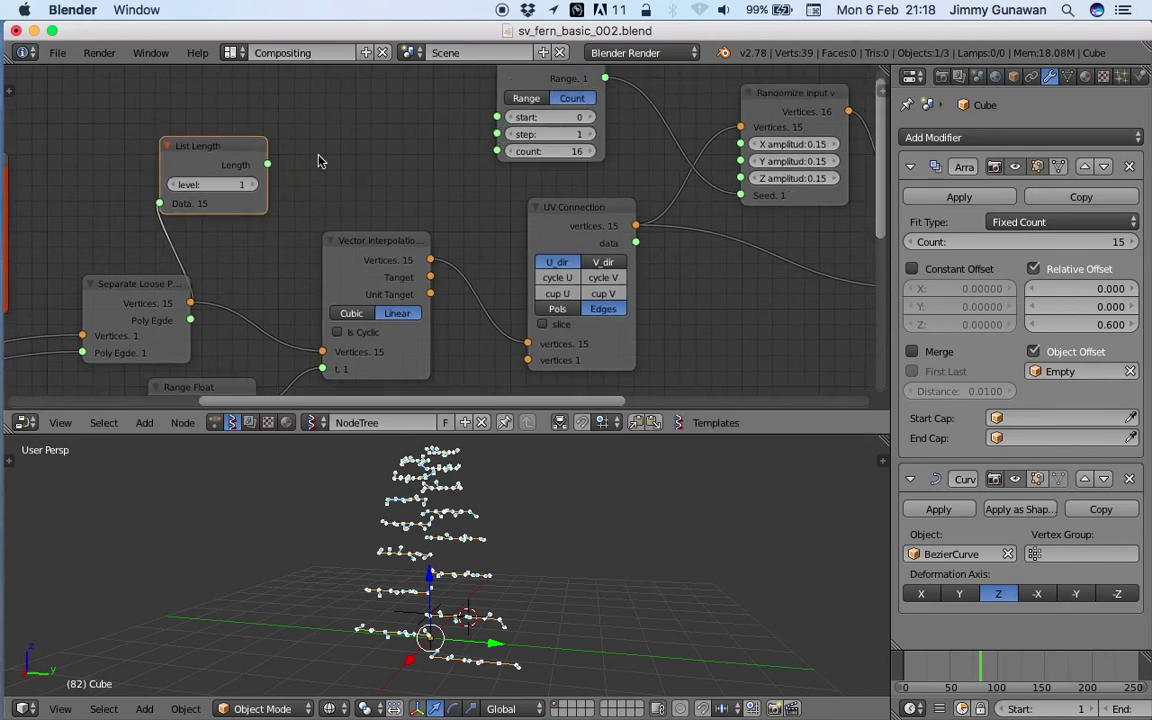
Attach a Stethoscope node to List Length's output and set the List Length level to 0
key("space")
type("st")
key("Return")
left_click(313, 135)
left_click_drag(268, 164, 330, 203)
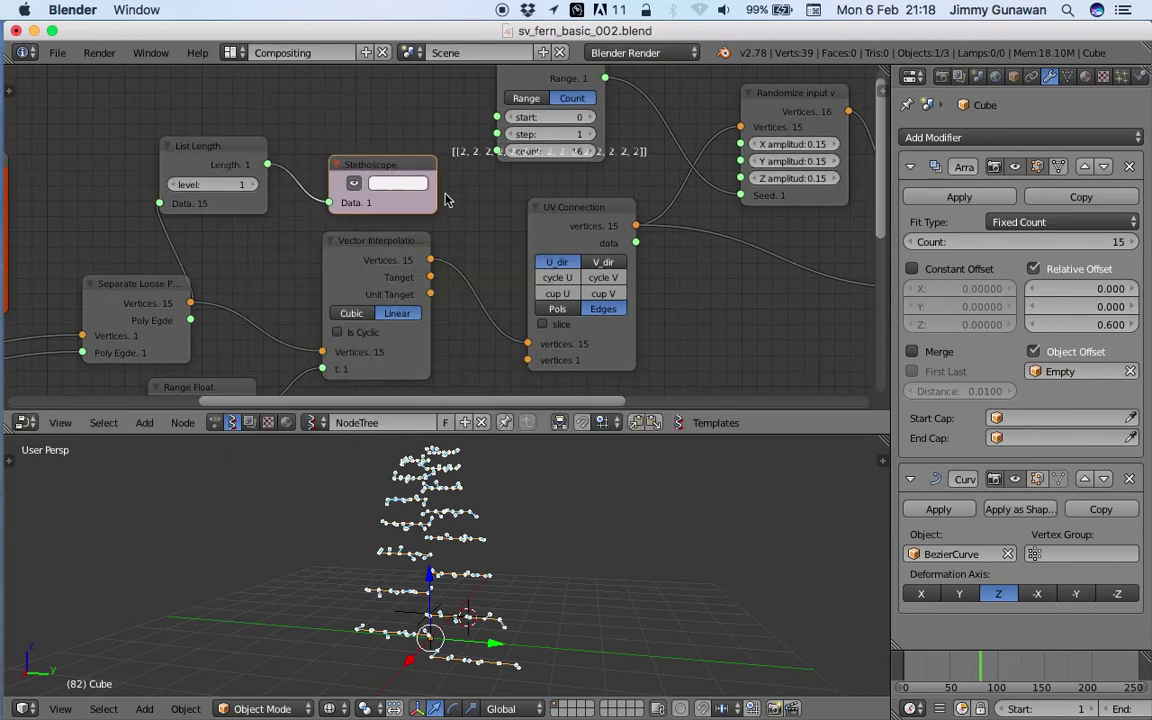
left_click(257, 185)
left_click(177, 185)
left_click(177, 185)
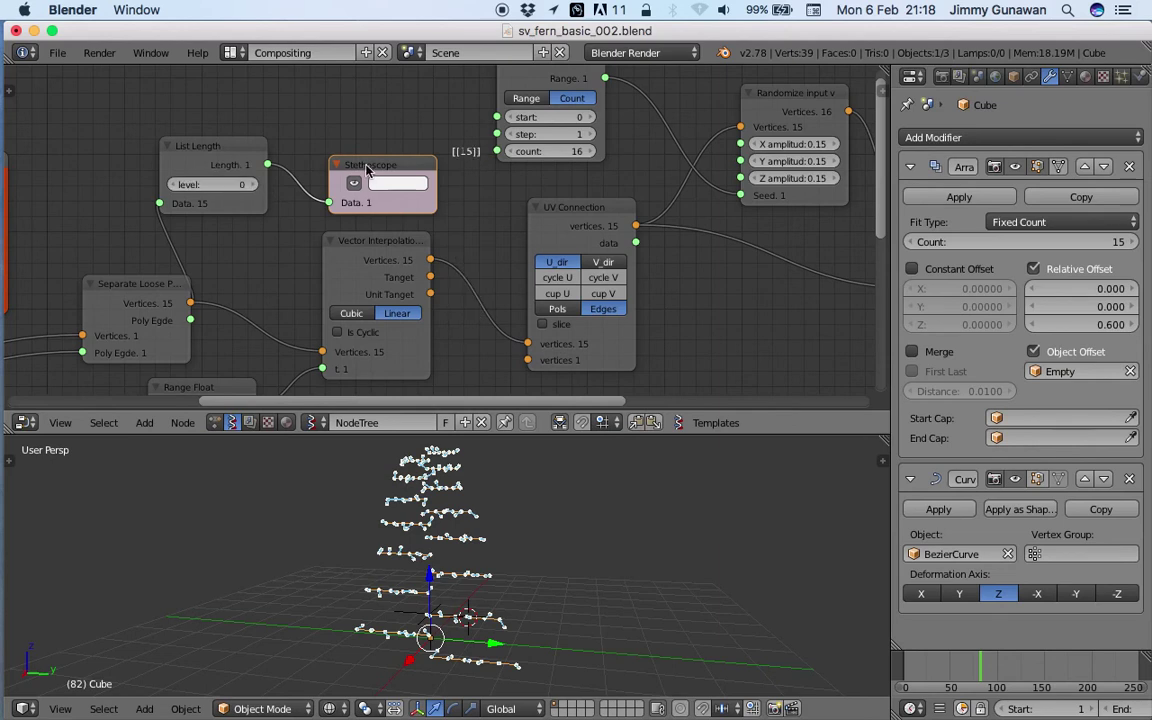
Delete the Stethoscope node and link List Length's output to the count input of Range Int
key("x")
left_click_drag(267, 164, 497, 151)
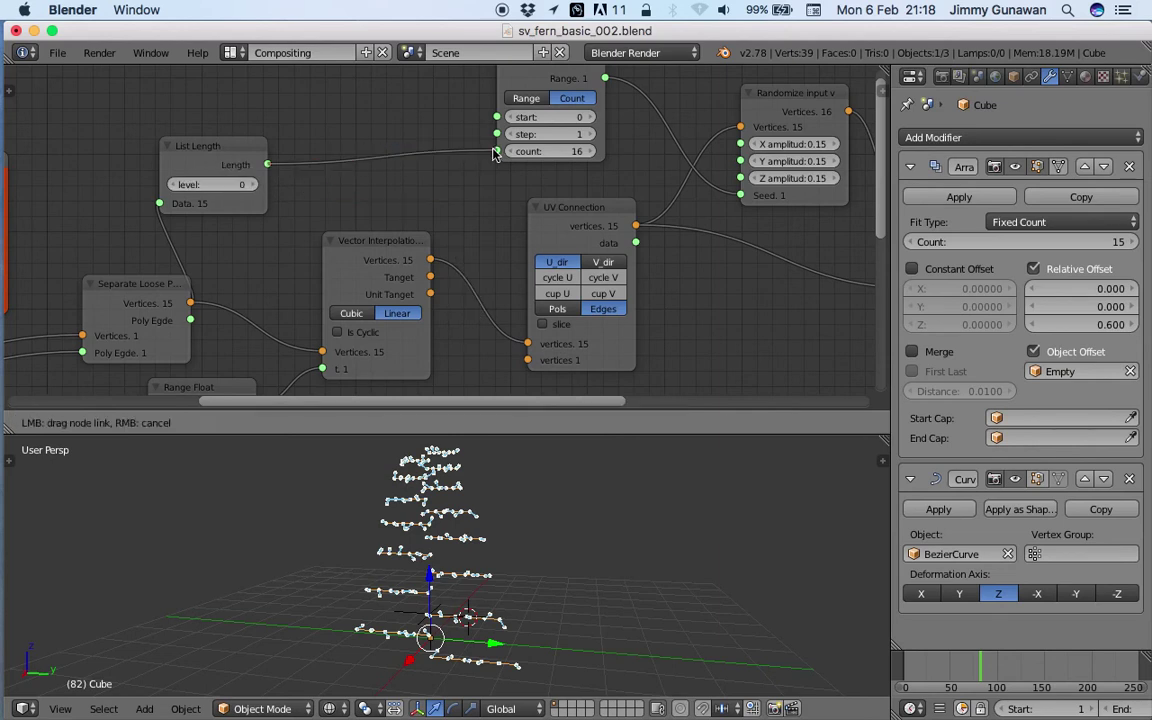
Enlarge the 3D viewport at the expense of the node editor and save the file
middle_click_drag(399, 126, 239, 130)
middle_click_drag(609, 620, 575, 522)
left_click_drag(599, 434, 592, 316)
middle_click_drag(536, 422, 542, 395, "ctrl")
middle_click_drag(525, 476, 497, 486)
key("ctrl+s")
left_click(496, 488)
middle_click_drag(456, 545, 473, 556)
Select the Empty, rotate it freely and change the current frame to 35 to refresh the twigs
right_click(450, 570)
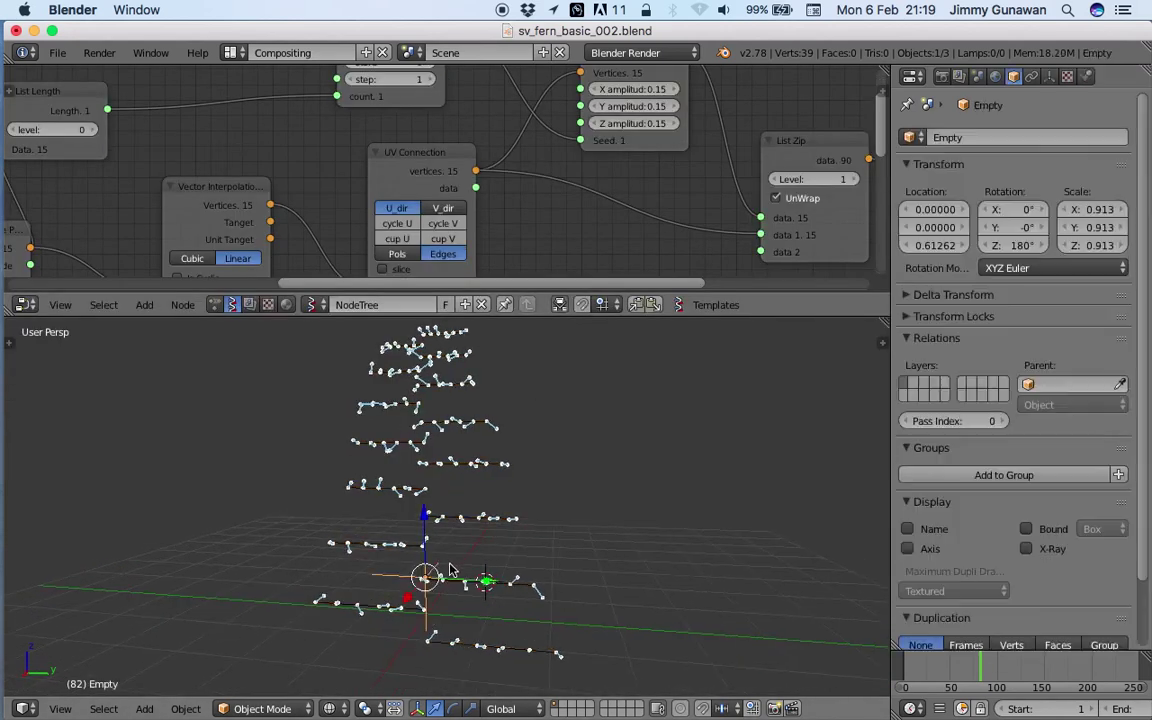
key("r")
left_click(604, 550)
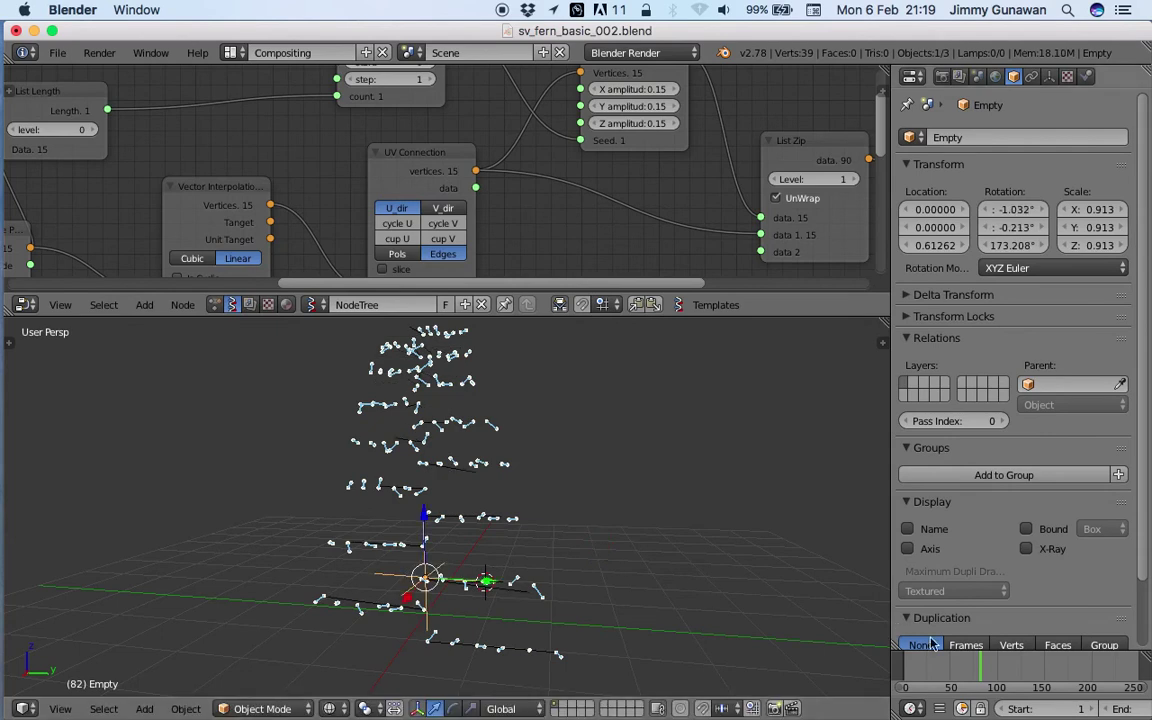
left_click(936, 666)
middle_click_drag(596, 566, 640, 563)
key("r")
key("r")
left_click(742, 603)
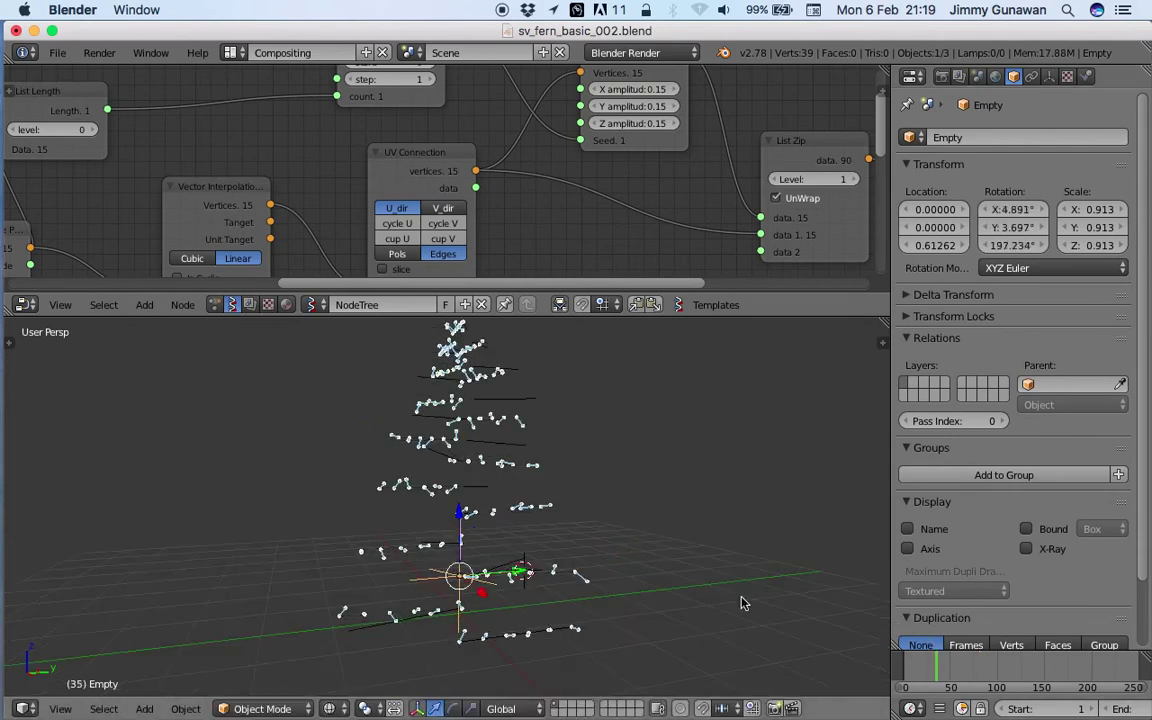
Trackball-rotate the Empty further to try other branch arrangements, refreshing the twigs by changing frames
key("r")
key("r")
left_click(514, 574)
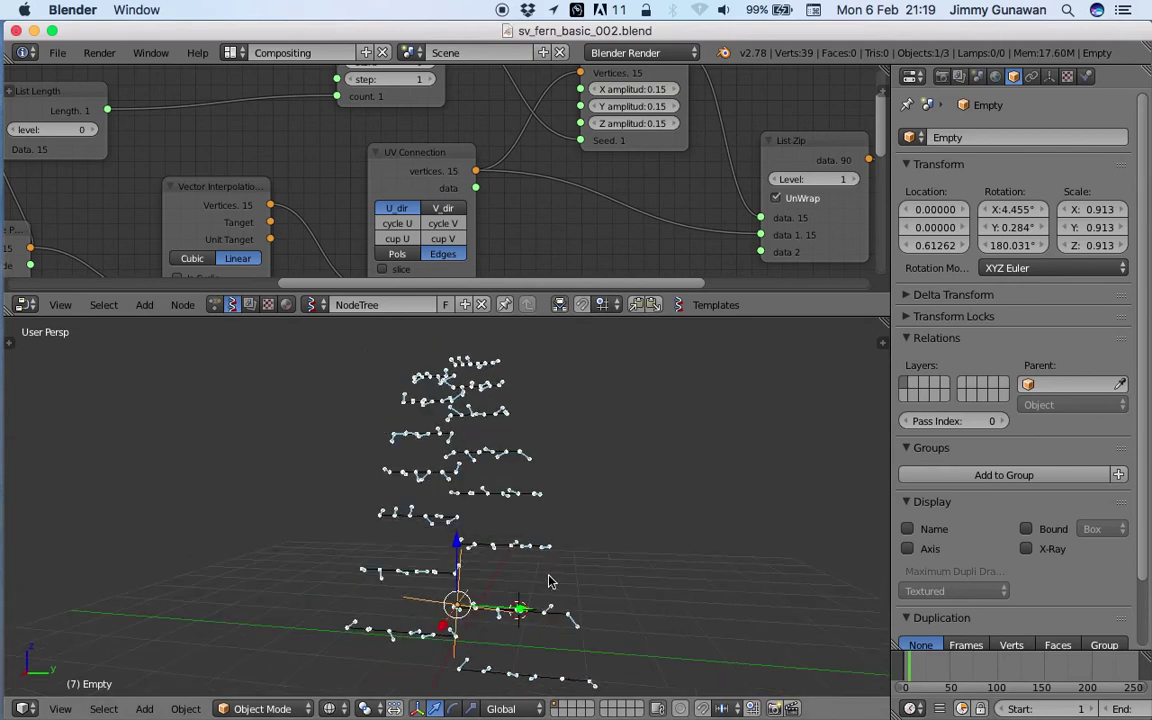
key("r")
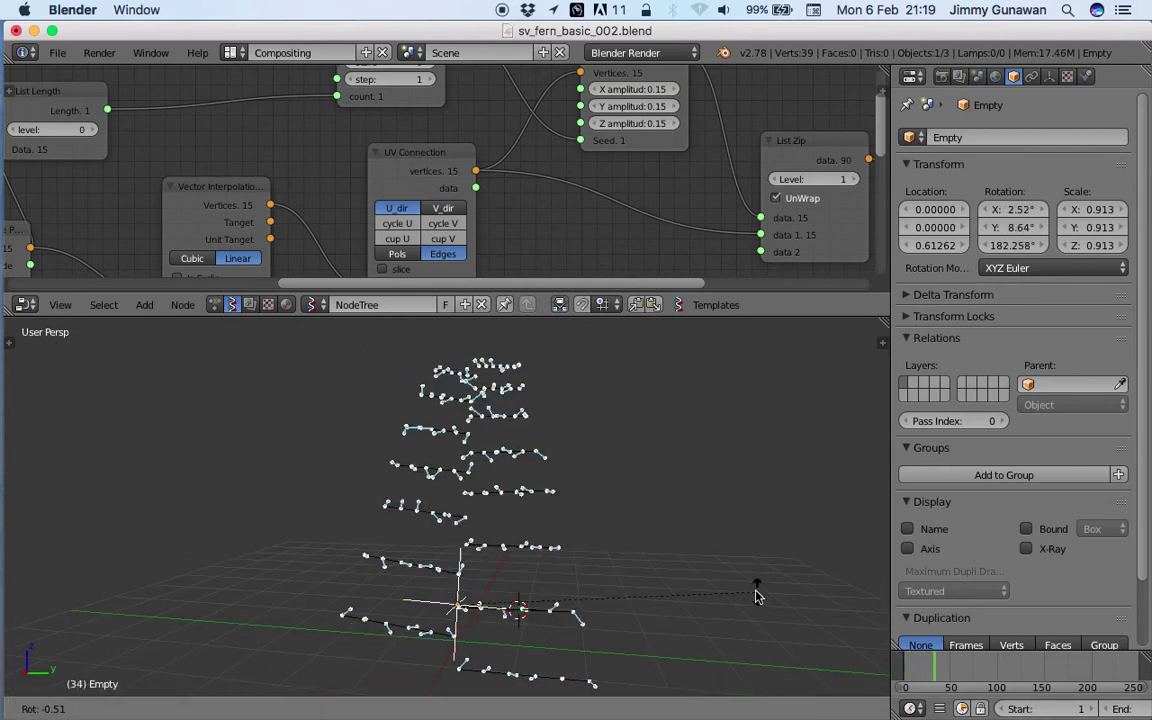
key("r")
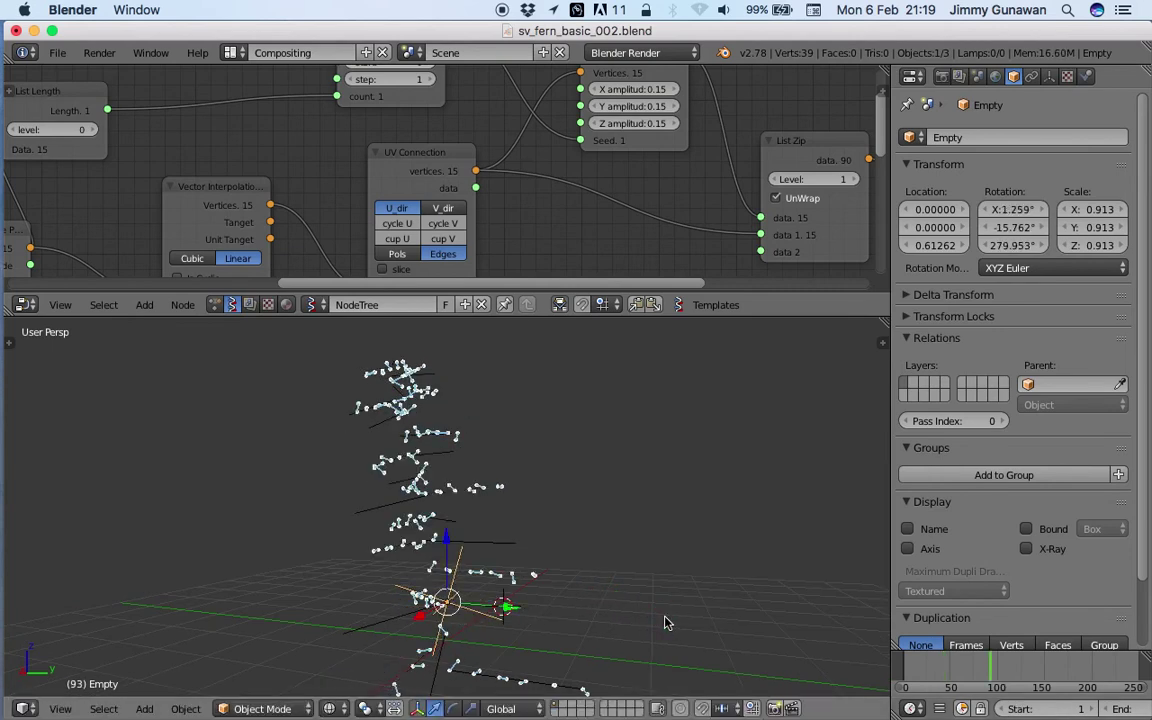
Clear the Empty's location, raise it to about Z 0.26 and trackball-rotate it again
key("alt+g")
left_click(925, 671)
middle_click_drag(880, 568, 888, 478, "shift")
middle_click_drag(512, 542, 448, 498)
left_click_drag(449, 492, 472, 483)
key("r")
key("r")
left_click(508, 558)
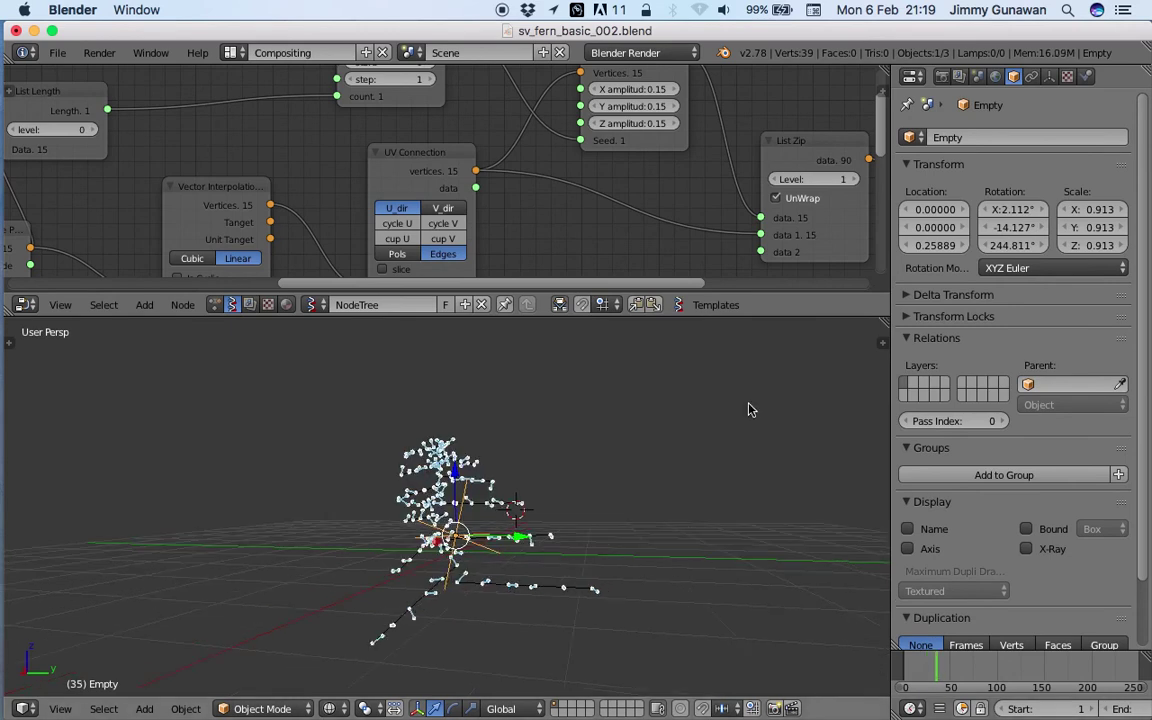
Show the viewport's transform properties and reset the Empty's rotation and location
left_click(877, 348)
scroll(805, 455, "up", 10)
key("alt+r")
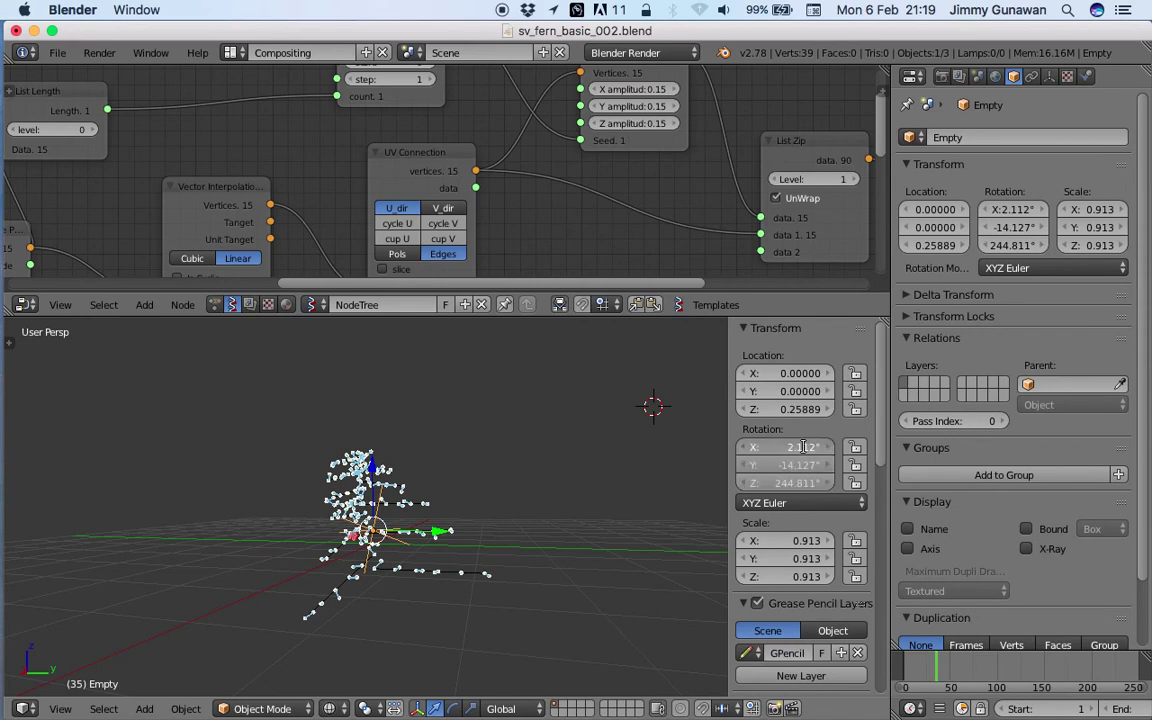
key("alt+g")
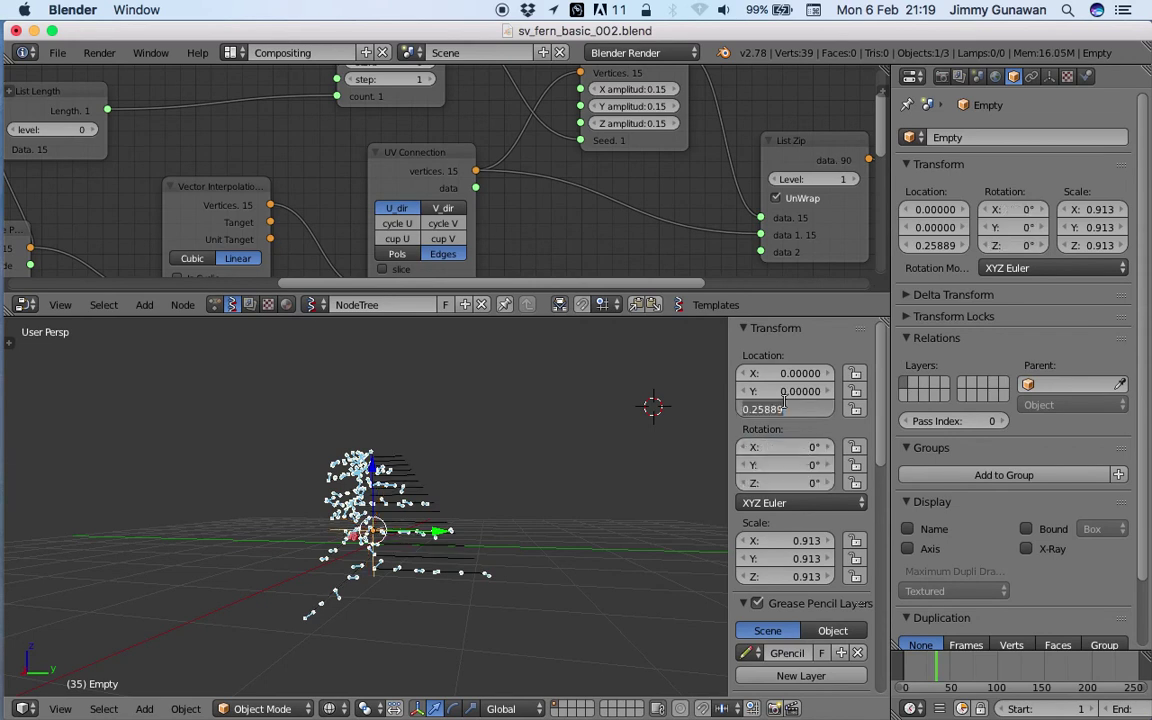
Raise the Empty to about 0.39 on Z and change the current frame to 26 to refresh the twigs
middle_click_drag(428, 514, 418, 513)
left_click_drag(371, 481, 370, 472)
left_click(914, 665)
middle_click_drag(408, 556, 439, 522)
left_click_drag(384, 481, 385, 468)
left_click(928, 673)
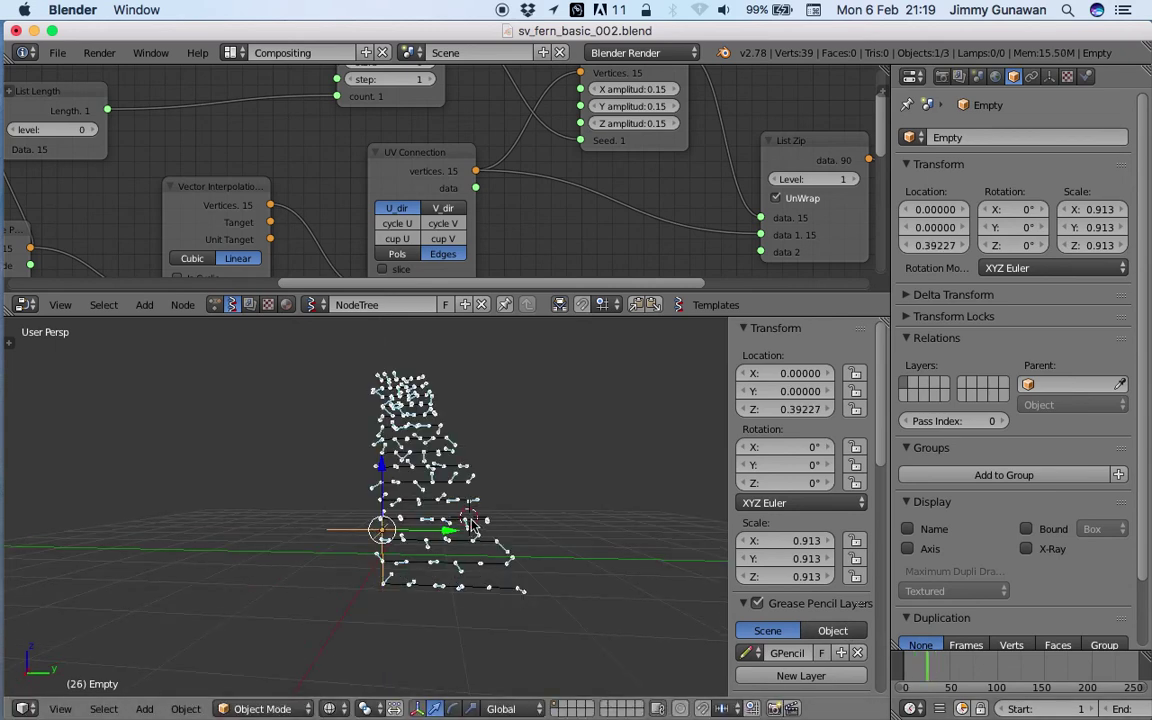
Rotate the Empty 180° about the Z axis and save the file
key("r")
key("z")
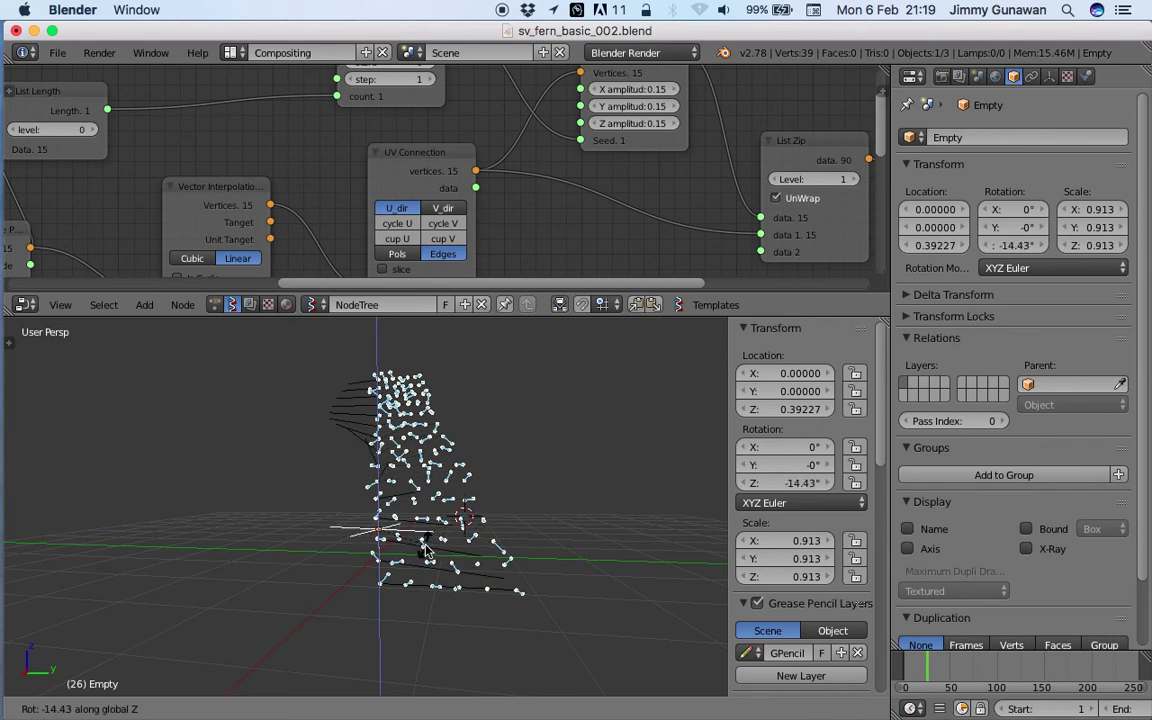
type("180")
key("Return")
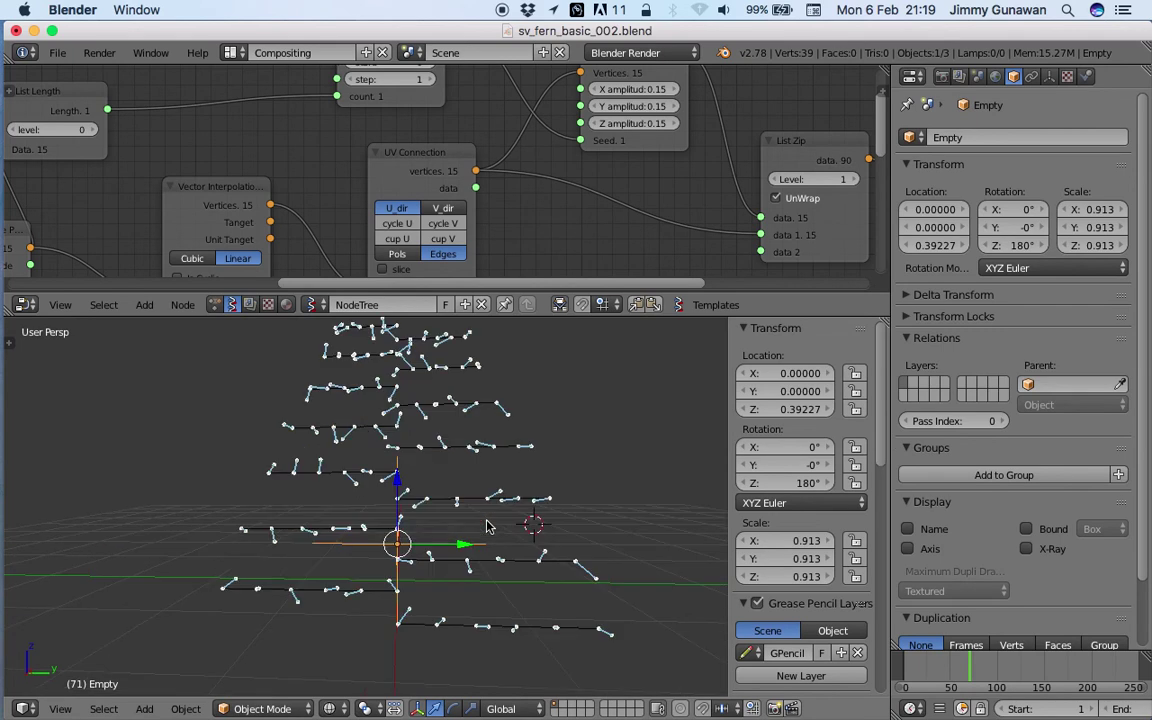
middle_click_drag(484, 527, 375, 518)
key("ctrl+s")
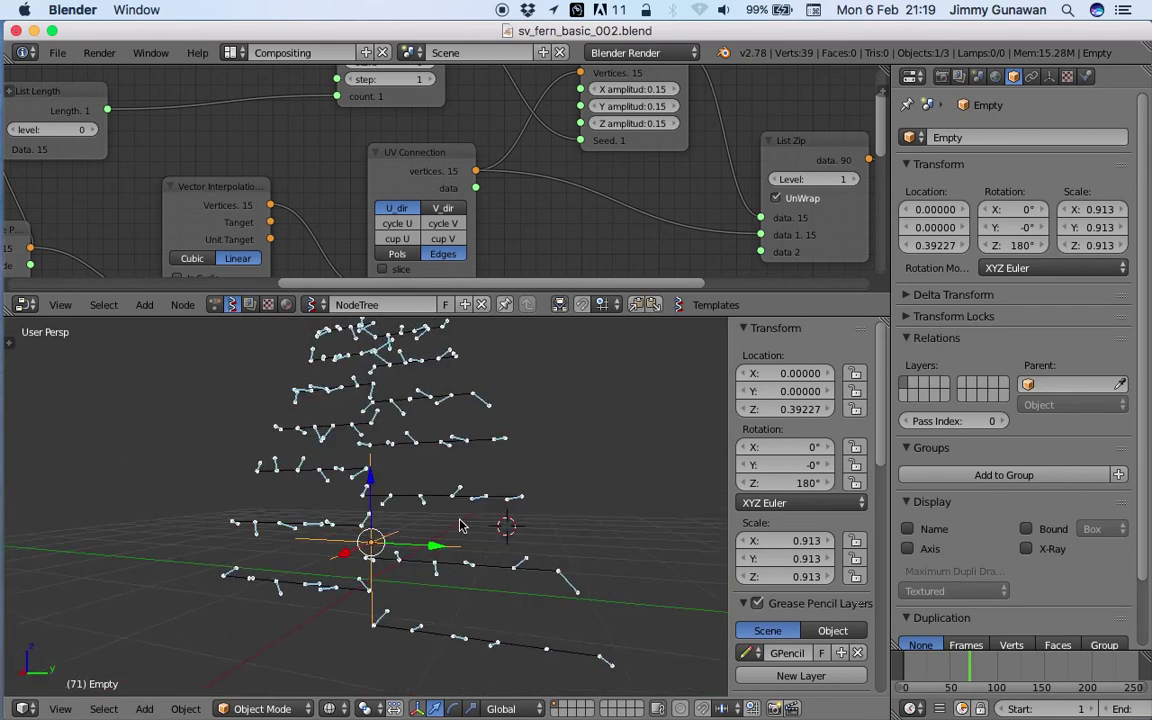
Hide the viewport's transform properties, reselect the Empty and save the file
left_click(378, 522)
middle_click_drag(567, 583, 498, 517)
key("a")
key("n")
middle_click_drag(620, 480, 568, 593)
right_click(471, 583)
key("ctrl+s")
left_click(568, 591)
Examine the random twigs along the branches up close, together with the Randomize node's settings
scroll(528, 534, "up", 4)
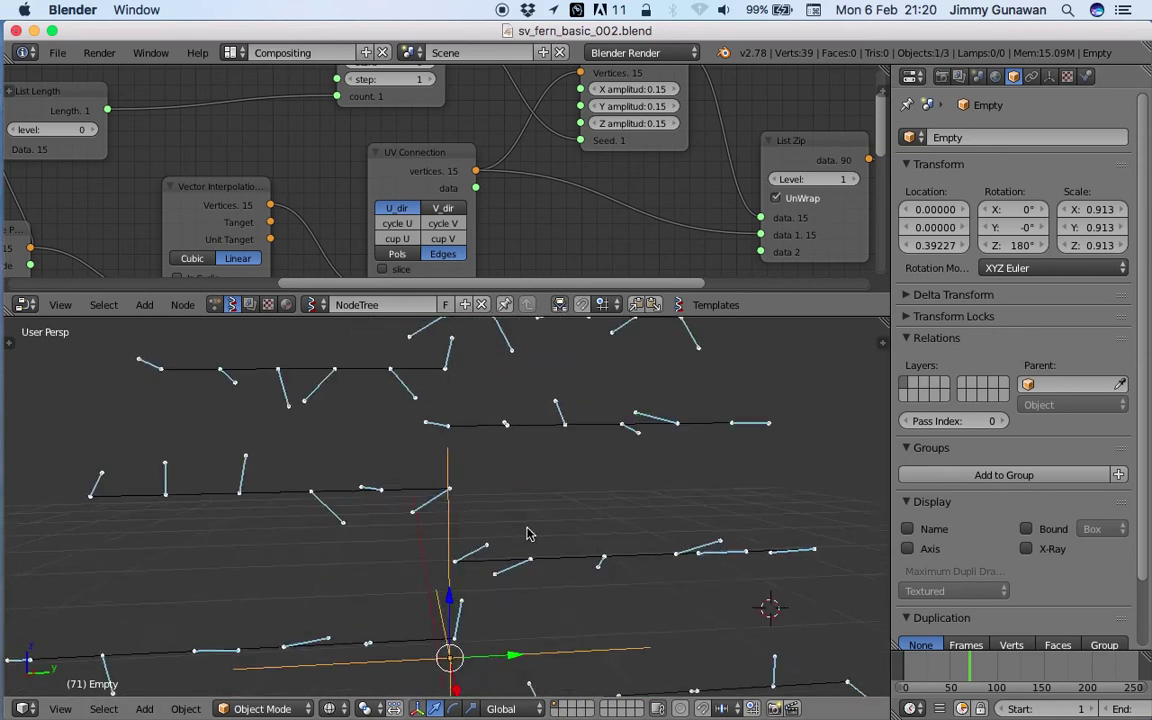
middle_click_drag(529, 534, 496, 535)
middle_click_drag(578, 542, 617, 573)
middle_click_drag(703, 524, 478, 470)
middle_click_drag(580, 155, 425, 226)
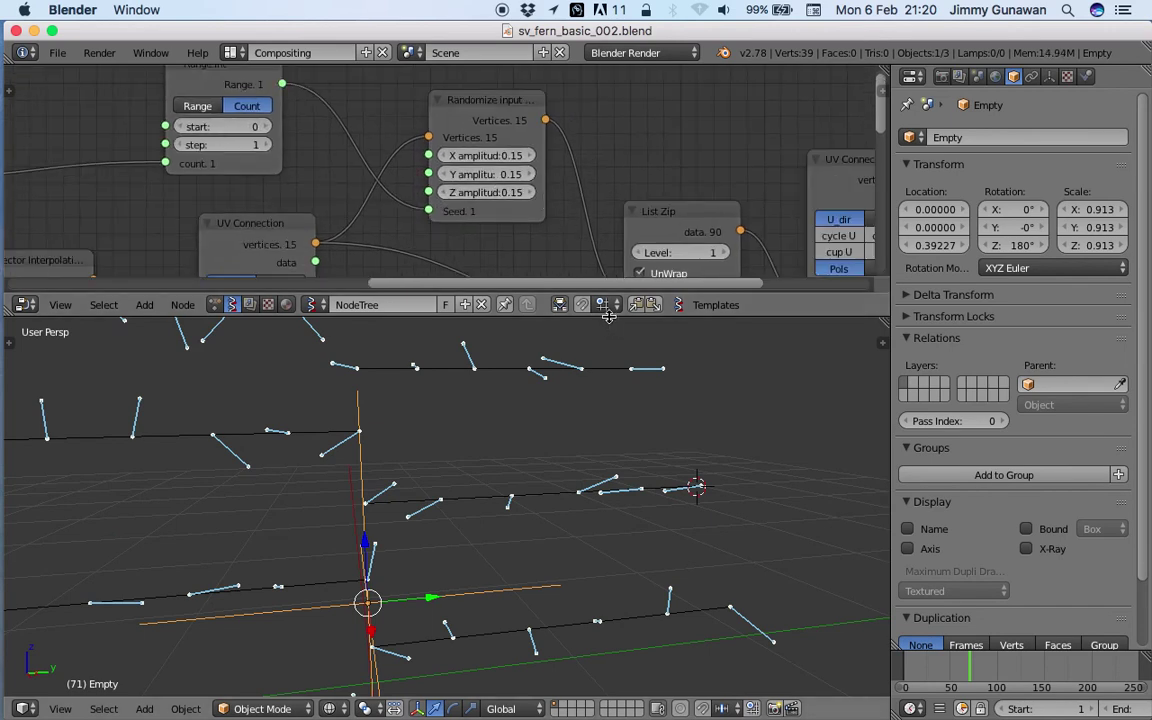
left_click_drag(609, 317, 606, 338)
middle_click_drag(540, 505, 452, 503)
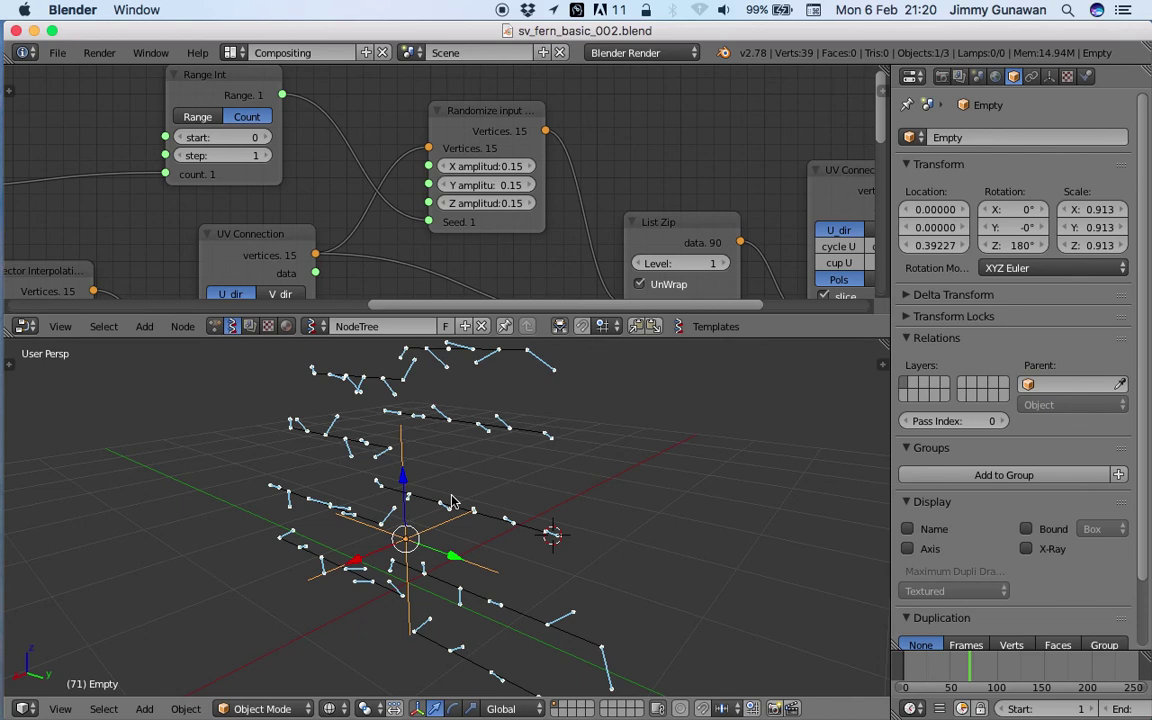
Sketch a vertical trunk with alternating side branches beside the tree using the Grease Pencil
middle_click_drag(461, 486, 645, 500)
left_click_drag(697, 672, 671, 395)
mouse_move(692, 621)
left_mouse_down()
mouse_move(721, 616)
mouse_move(652, 591)
left_mouse_up()
mouse_move(680, 549)
left_mouse_down()
mouse_move(702, 550)
mouse_move(605, 524)
left_mouse_up()
left_click_drag(670, 465, 652, 466)
mouse_move(671, 424)
left_mouse_down()
mouse_move(644, 425)
mouse_move(705, 403)
left_mouse_up()
middle_click_drag(660, 541, 658, 489)
mouse_move(666, 548)
middle_mouse_down()
mouse_move(617, 458)
mouse_move(640, 460)
middle_mouse_up()
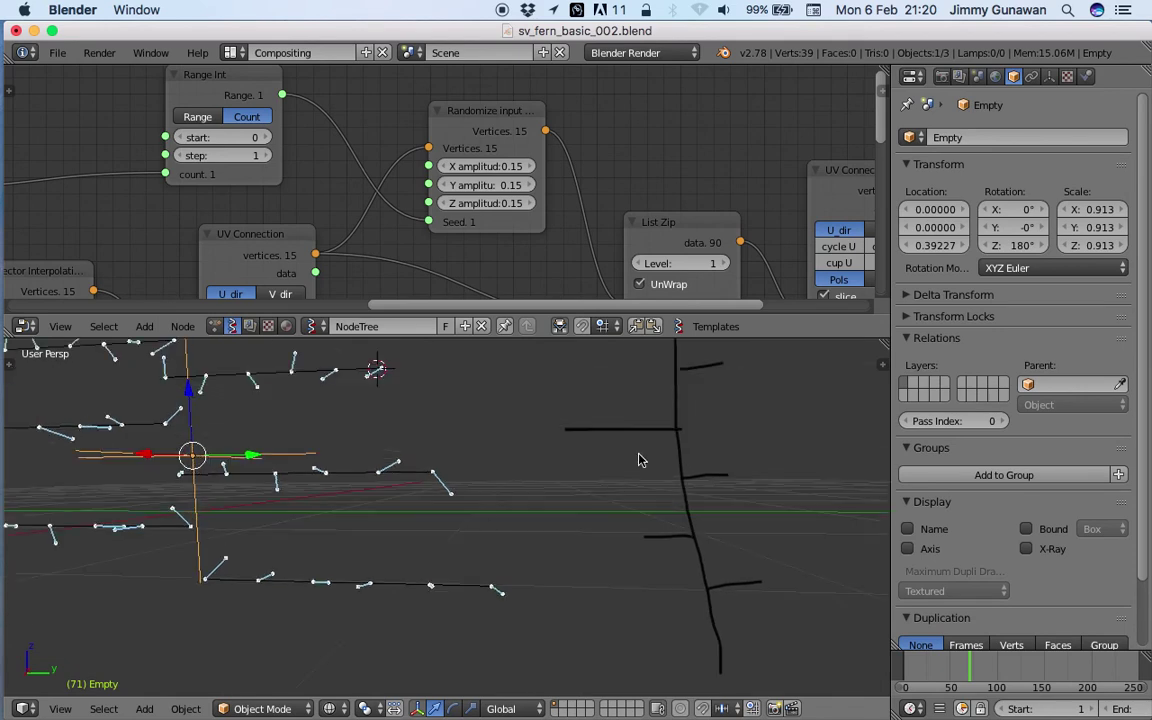
Sketch twigs above and below the longest side branch and short offshoots on the upper twigs
mouse_move(633, 431)
left_mouse_down()
mouse_move(633, 450)
mouse_move(614, 405)
mouse_move(607, 452)
mouse_move(584, 404)
mouse_move(579, 455)
left_mouse_up()
mouse_move(590, 452)
middle_mouse_down("ctrl")
mouse_move(625, 391)
mouse_move(616, 440)
middle_mouse_up("ctrl")
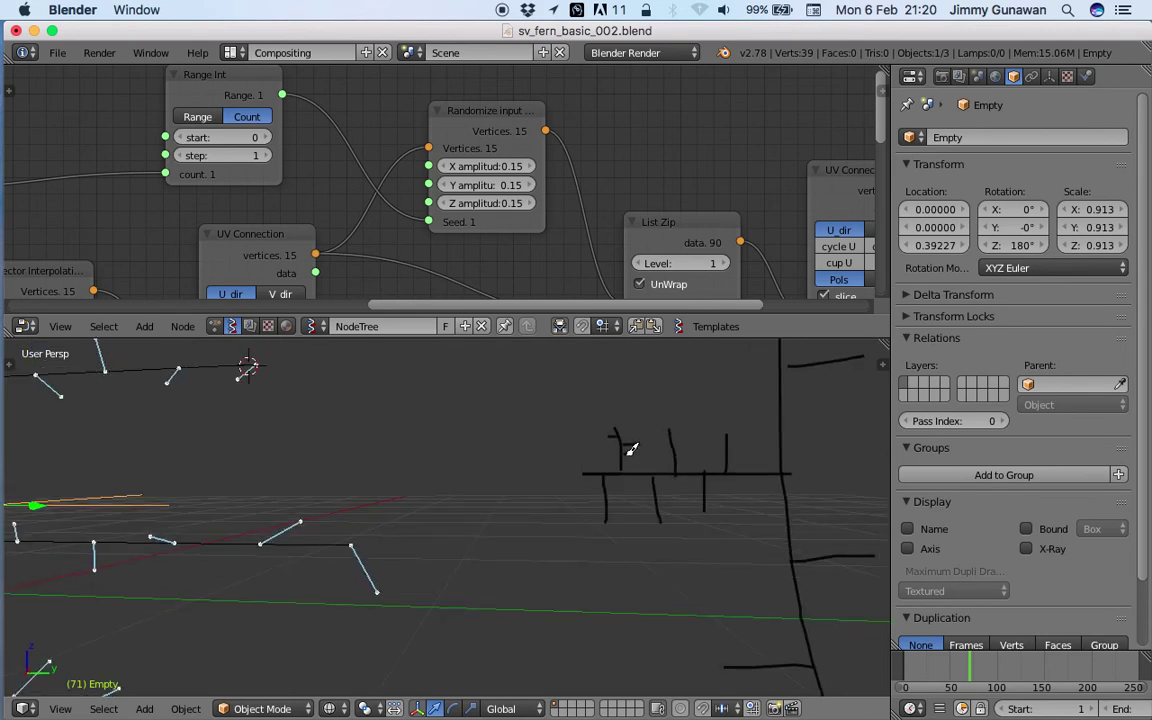
mouse_move(676, 457)
left_mouse_down()
mouse_move(656, 459)
mouse_move(693, 446)
mouse_move(659, 436)
mouse_move(729, 458)
left_mouse_up()
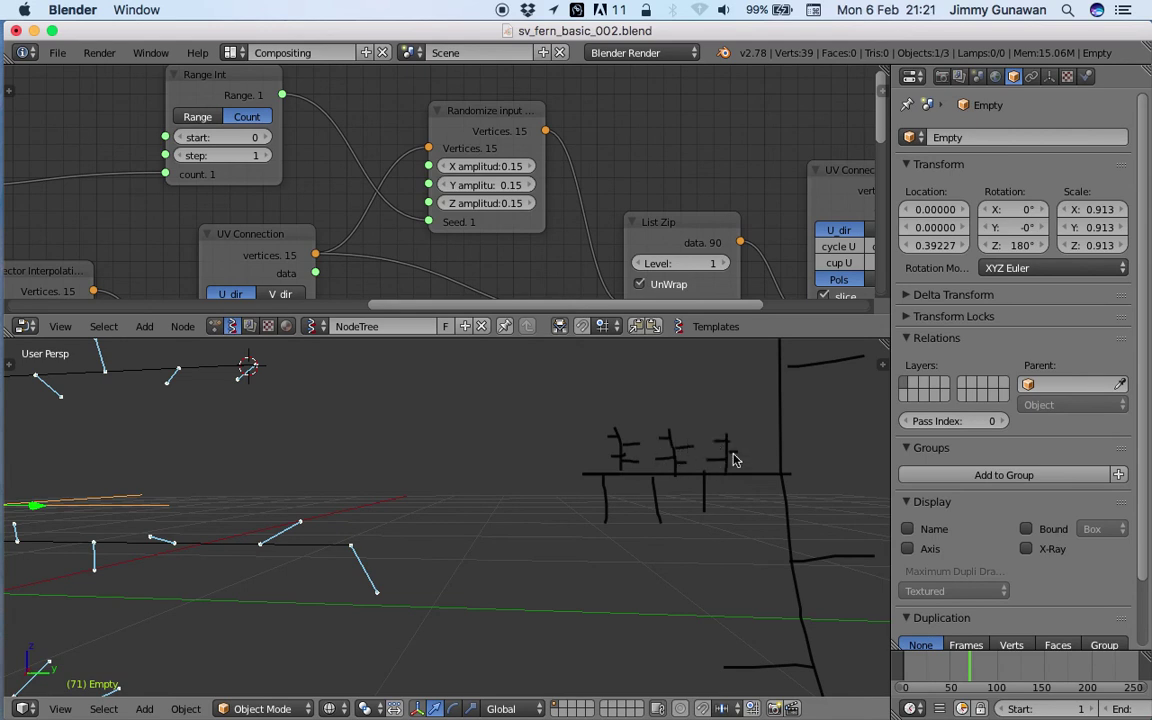
Circle the sketched side branch and its twigs with the Grease Pencil
scroll(732, 458, "down", 3)
scroll(582, 436, "up", 1)
mouse_move(548, 440)
left_mouse_down()
mouse_move(530, 510)
mouse_move(555, 438)
mouse_move(620, 534)
left_mouse_up()
scroll(700, 480, "up", 3)
scroll(720, 437, "down", 6)
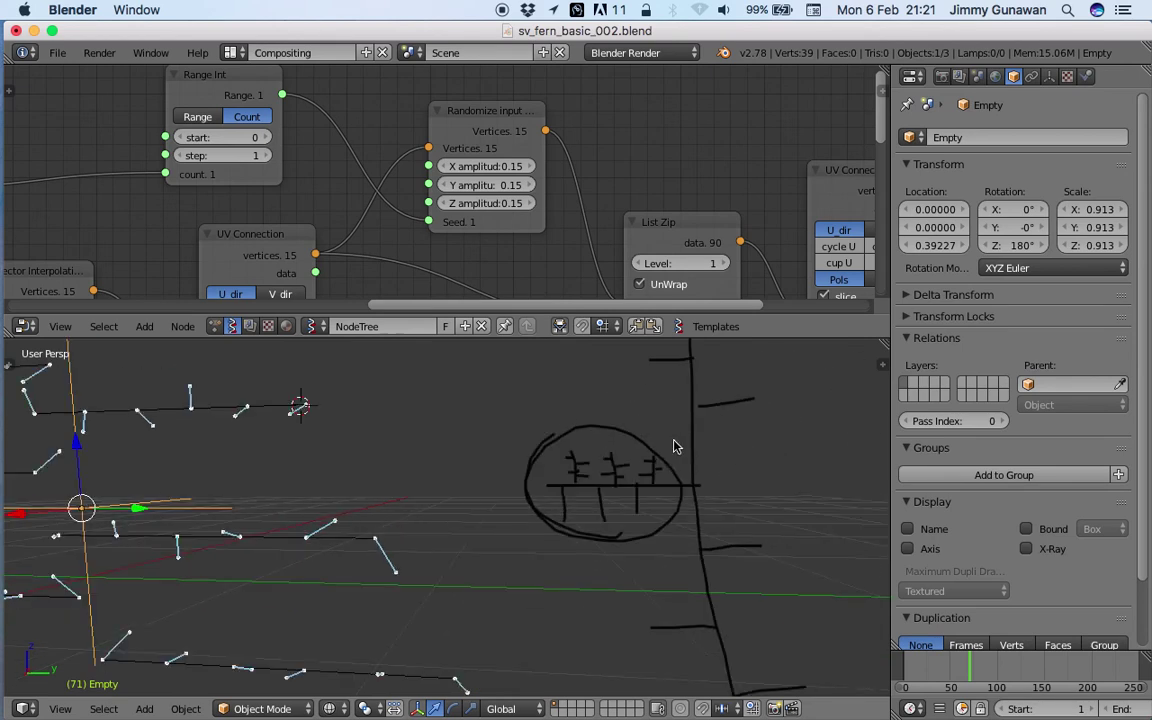
Delete the Grease Pencil layer holding the trunk and twig sketch
middle_click_drag(615, 485, 615, 465)
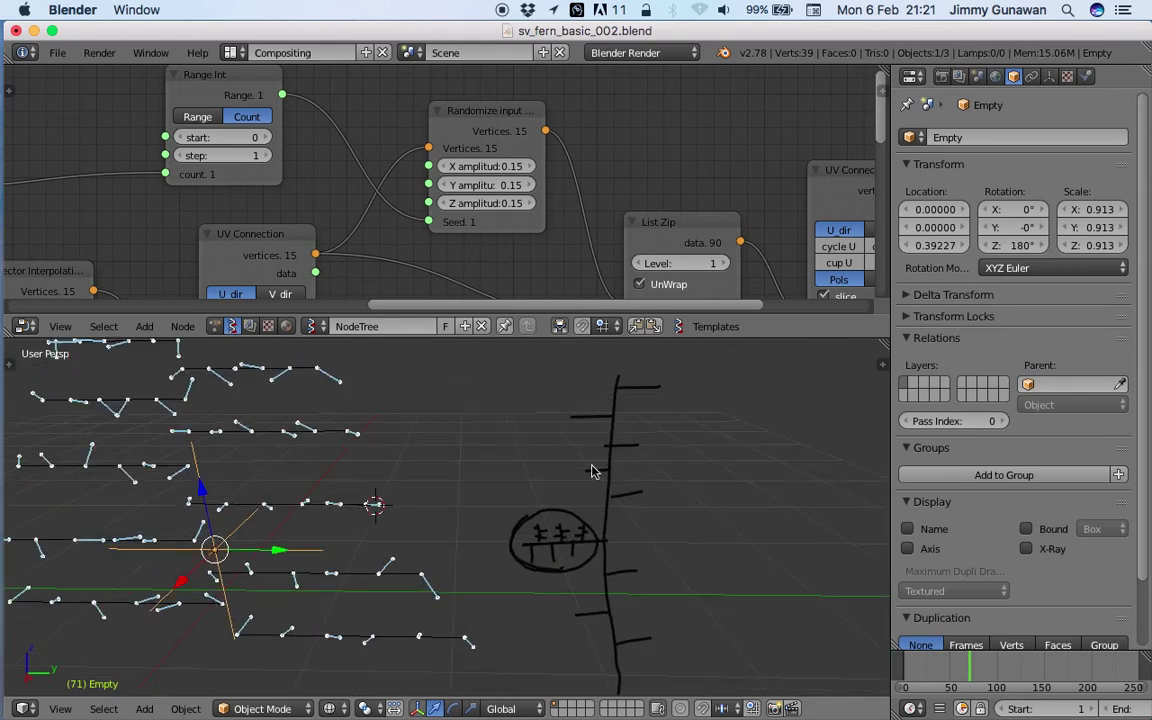
key("n")
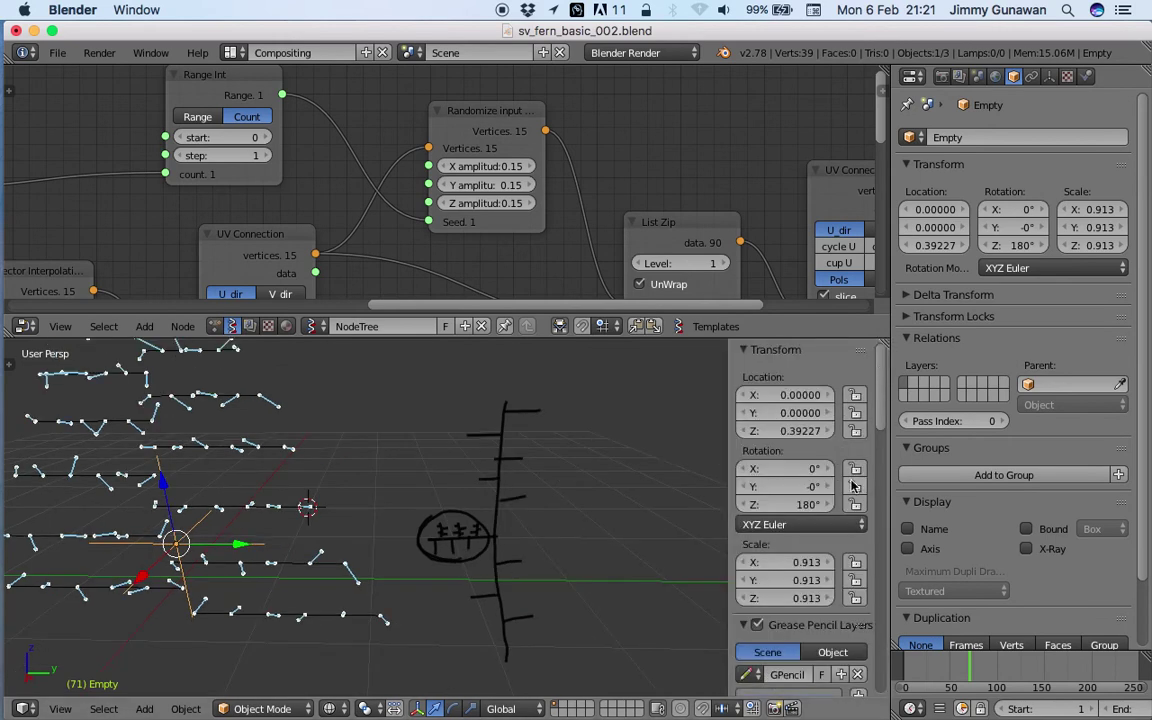
scroll(820, 560, "down", 5)
left_click(857, 429)
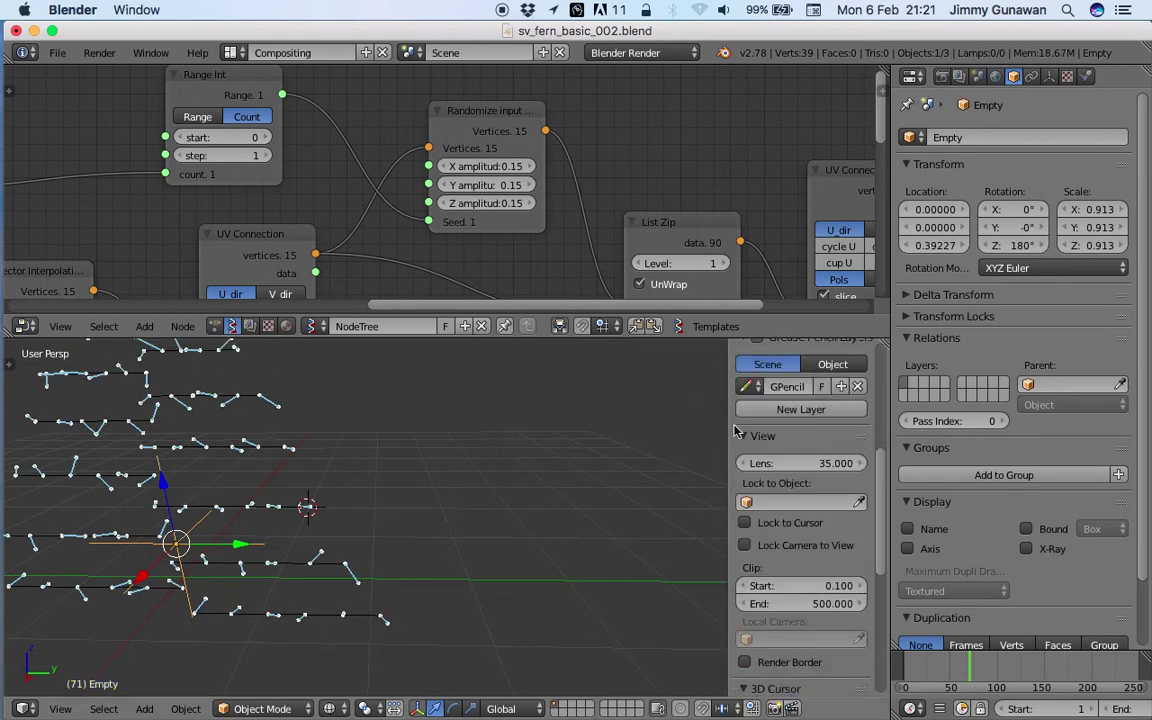
key("n")
middle_click_drag(640, 496, 584, 523)
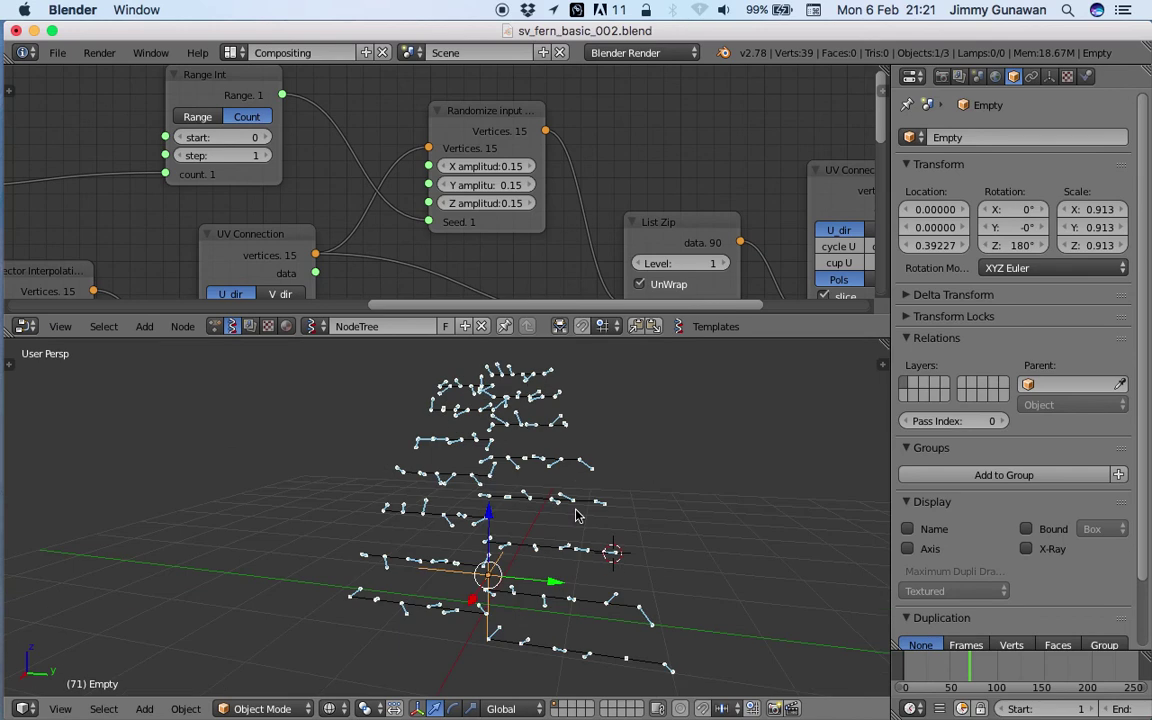
Deselect all objects in the scene and save the blend file
key("a")
scroll(583, 522, "up", 2)
key("ctrl+s")
left_click(575, 521)
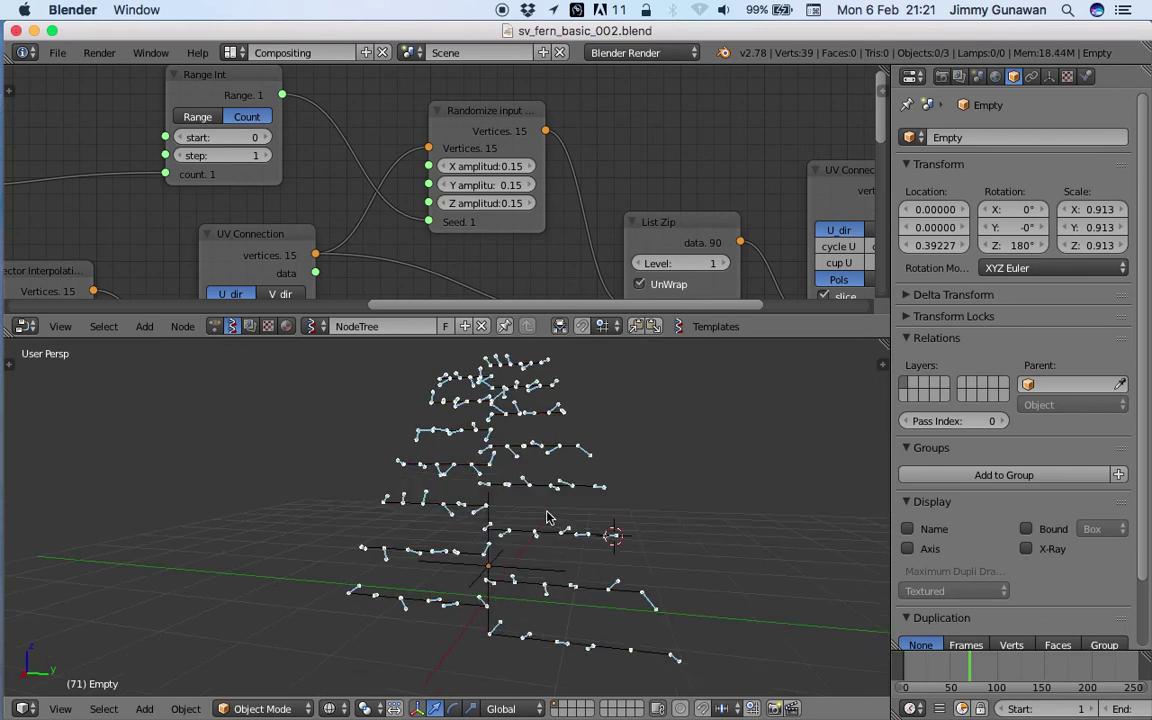
scroll(539, 520, "up", 3)
middle_click_drag(638, 525, 645, 529)
scroll(525, 280, "down", 3)
Enlarge the node editor's height over the 3D viewport and save the file
middle_click_drag(527, 248, 455, 200)
middle_click_drag(594, 227, 551, 193)
left_click(724, 100)
left_click(724, 100)
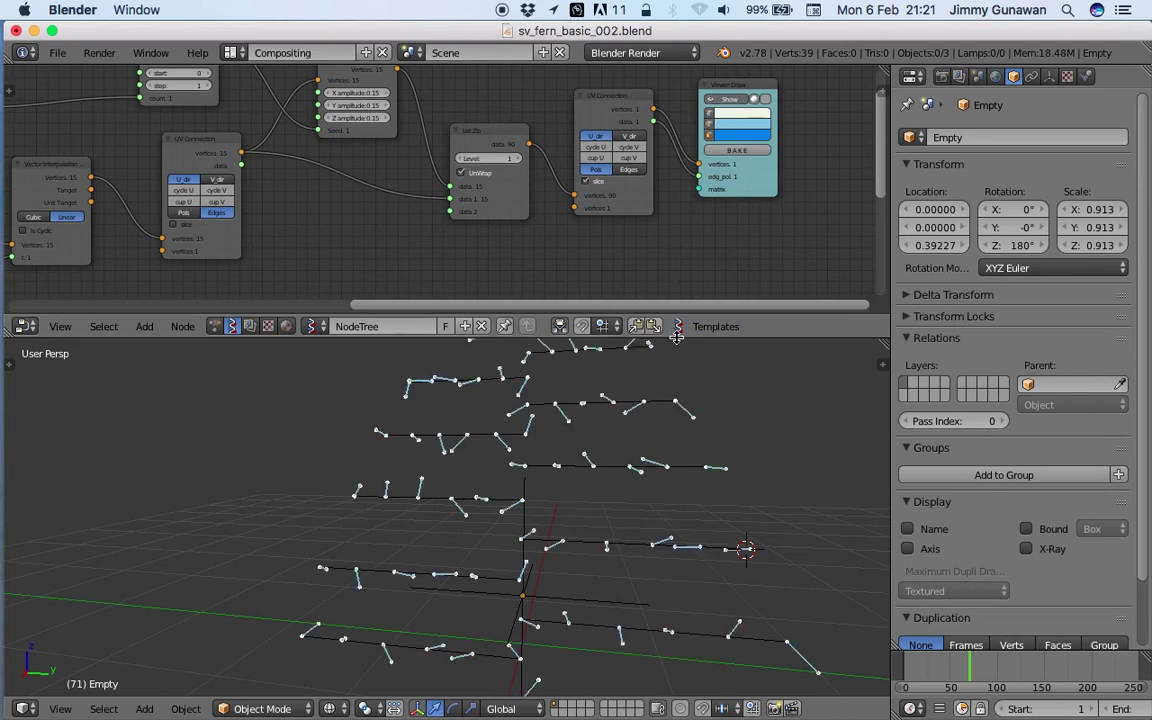
left_click_drag(677, 338, 689, 409)
key("ctrl+s")
left_click(613, 323)
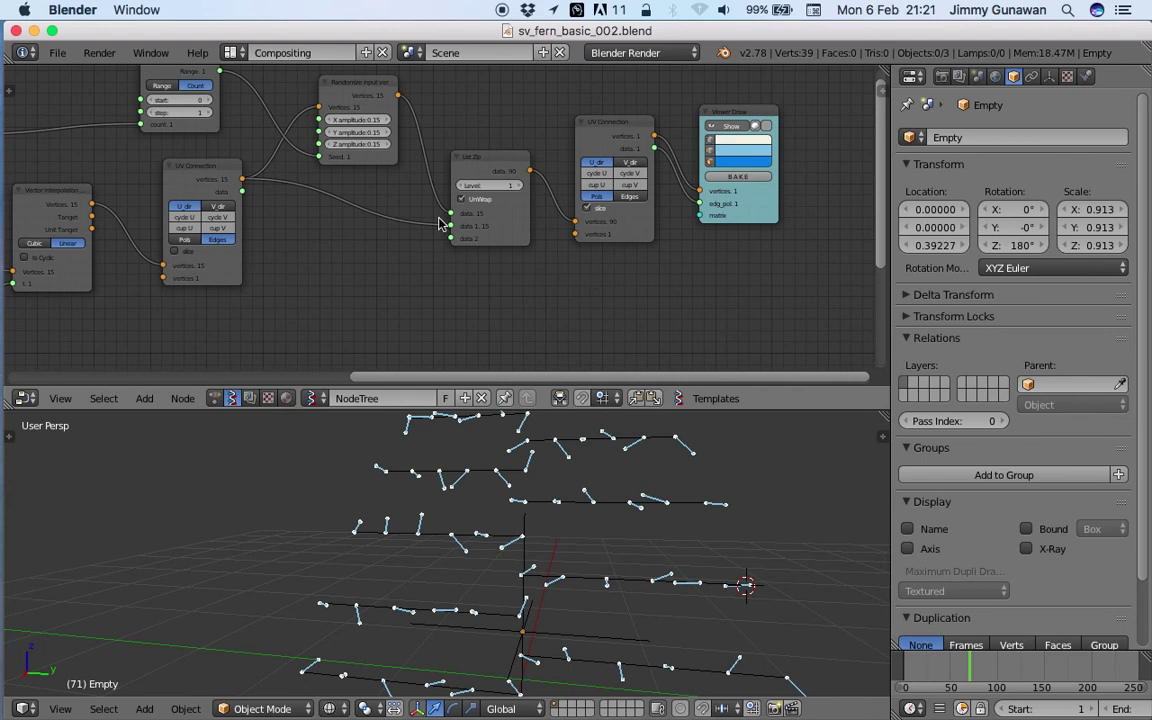
Space out the first UV Connection, Randomize and Vector Interpolation nodes and save the file
middle_click_drag(262, 205, 311, 205)
left_click_drag(276, 180, 256, 216)
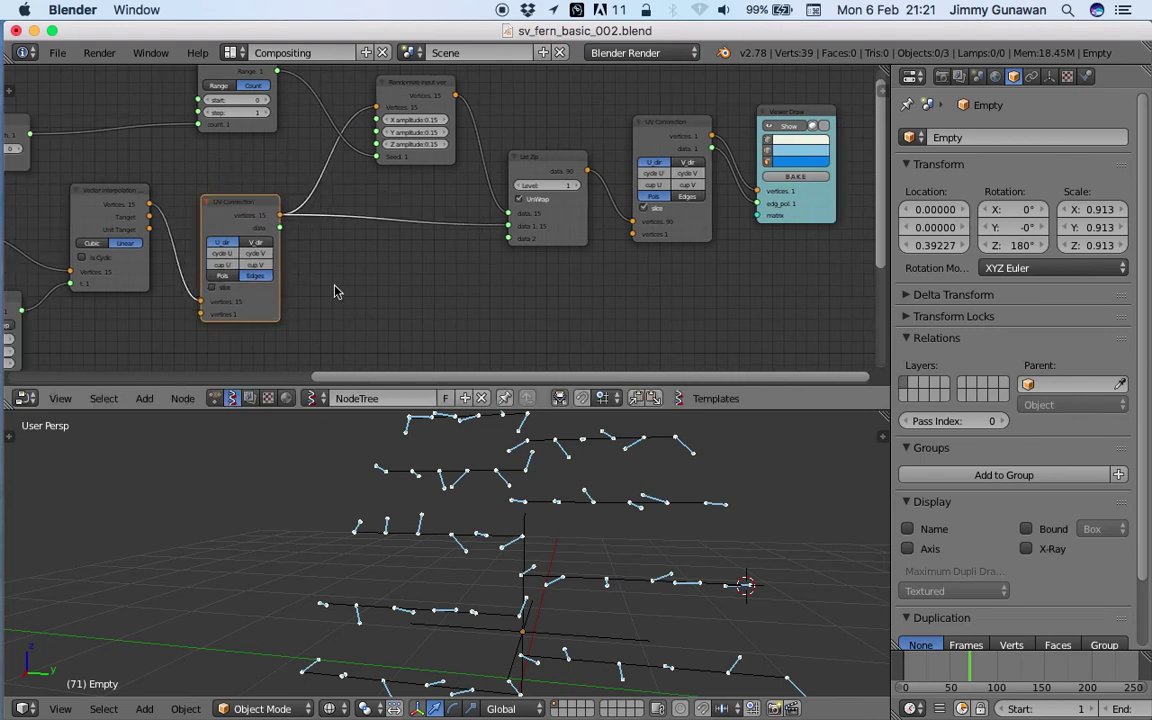
left_click_drag(412, 97, 437, 90)
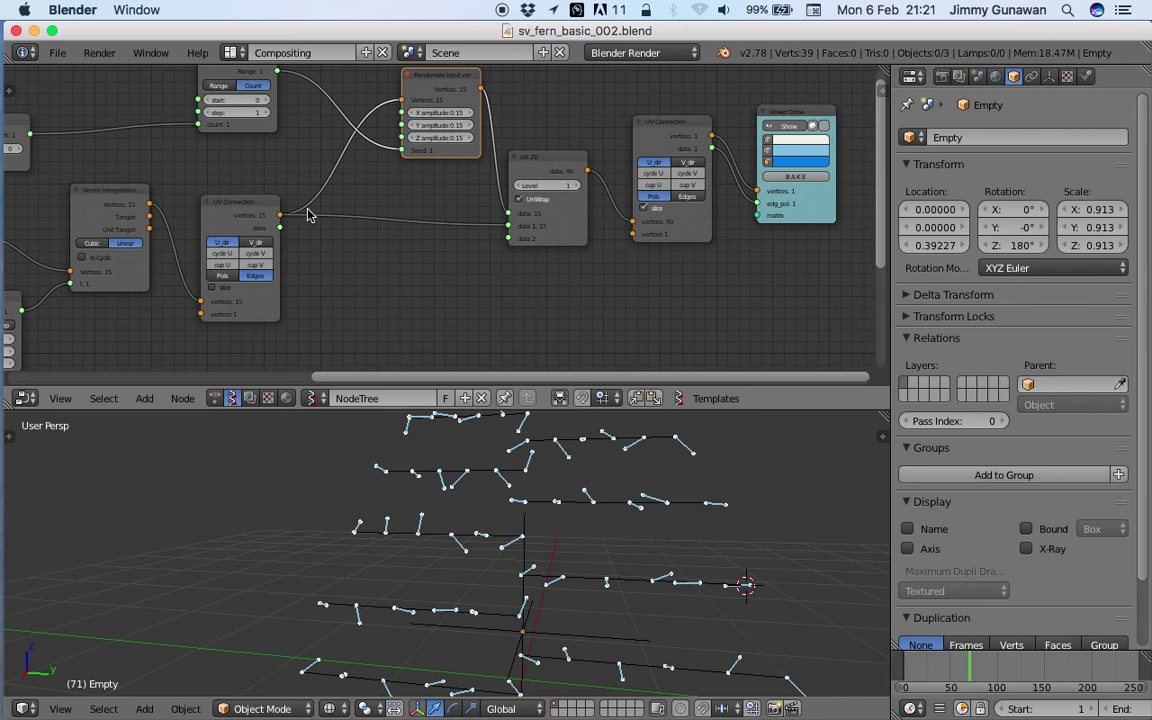
left_click_drag(268, 203, 316, 189)
left_click_drag(136, 195, 109, 199)
left_click_drag(318, 195, 291, 202)
key("super+s")
left_click(265, 200)
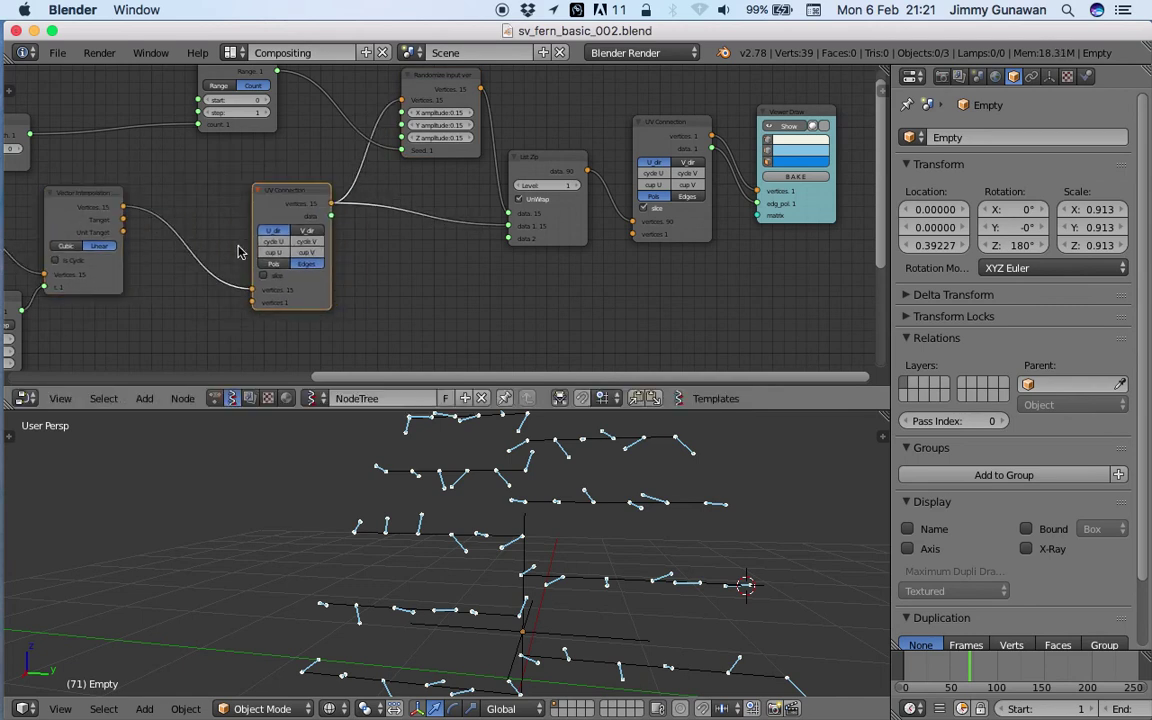
mouse_move(319, 195)
left_mouse_down()
mouse_move(269, 207)
mouse_move(303, 200)
left_mouse_up()
scroll(303, 251, "left", 3)
scroll(303, 251, "left", 3)
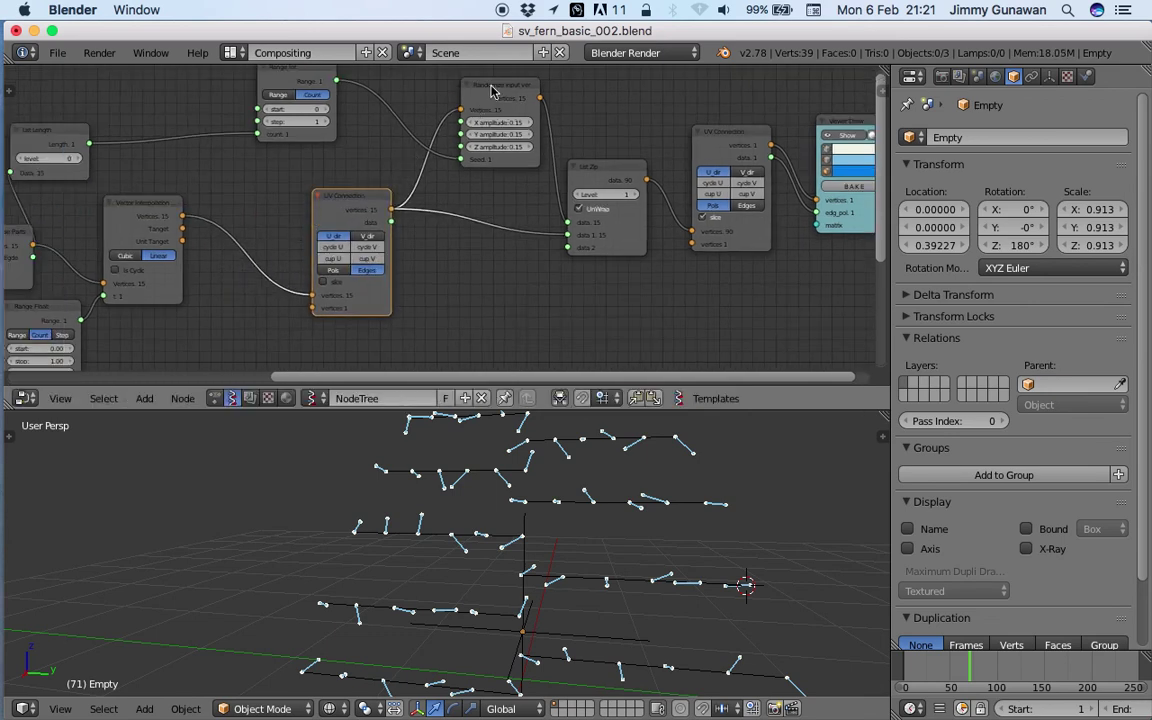
key("shift+d")
left_click(268, 260)
mouse_move(265, 256)
left_mouse_down()
mouse_move(265, 278)
mouse_move(300, 278)
mouse_move(275, 278)
left_mouse_up()
key("Escape")
key("x")
left_click_drag(183, 216, 352, 296)
Move the first UV Connection node closer to the Vector Interpolation node
left_click(378, 210)
left_click_drag(378, 210, 289, 204)
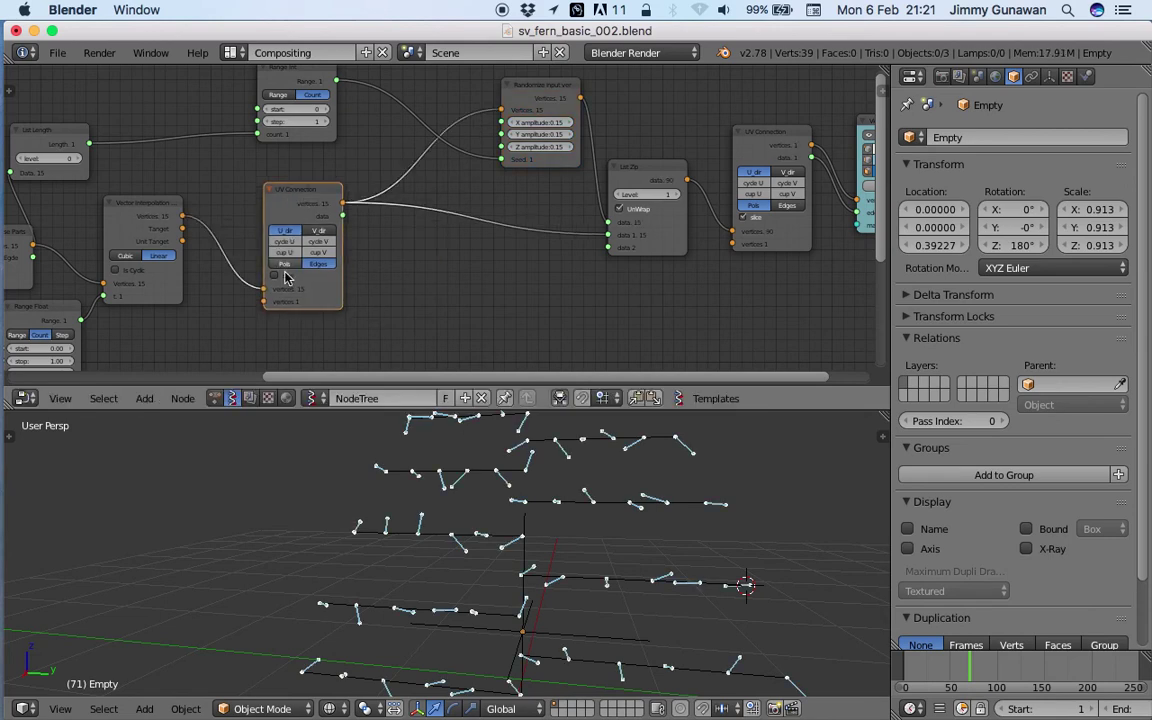
left_click(287, 279)
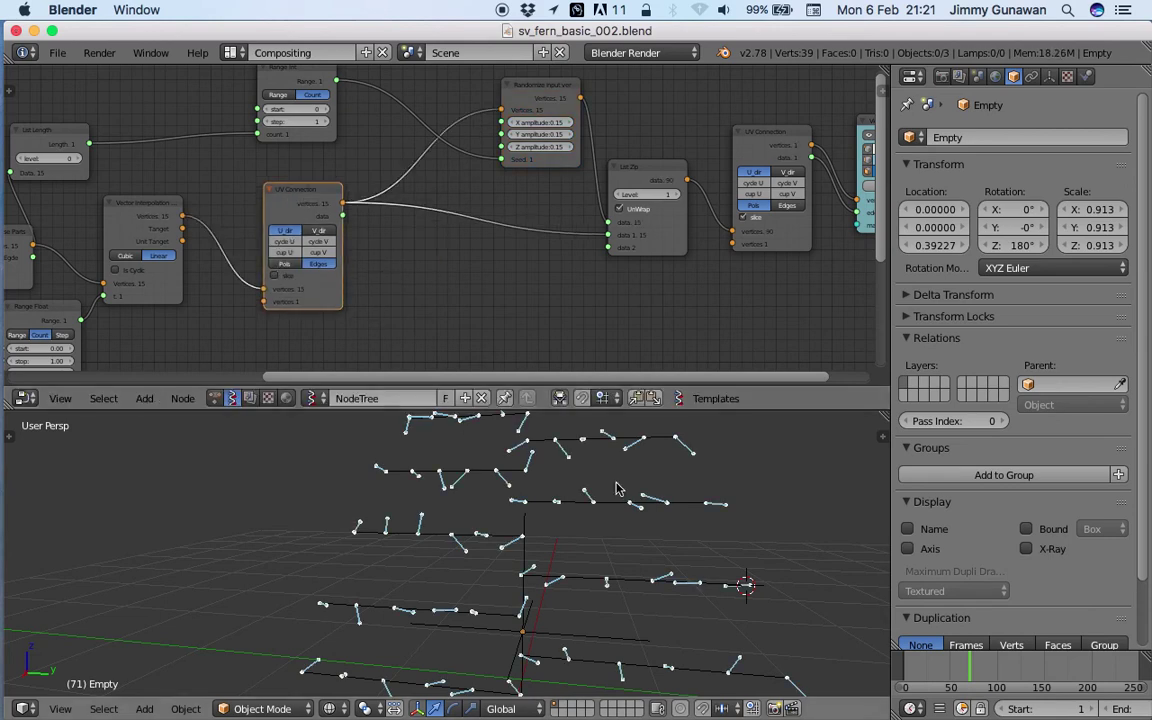
Select the arrayed branch object and examine its branches and twigs from several angles
middle_click_drag(617, 489, 599, 509)
scroll(600, 509, "down", 4)
middle_click_drag(503, 411, 490, 392)
right_click(497, 494)
middle_click_drag(497, 494, 563, 517)
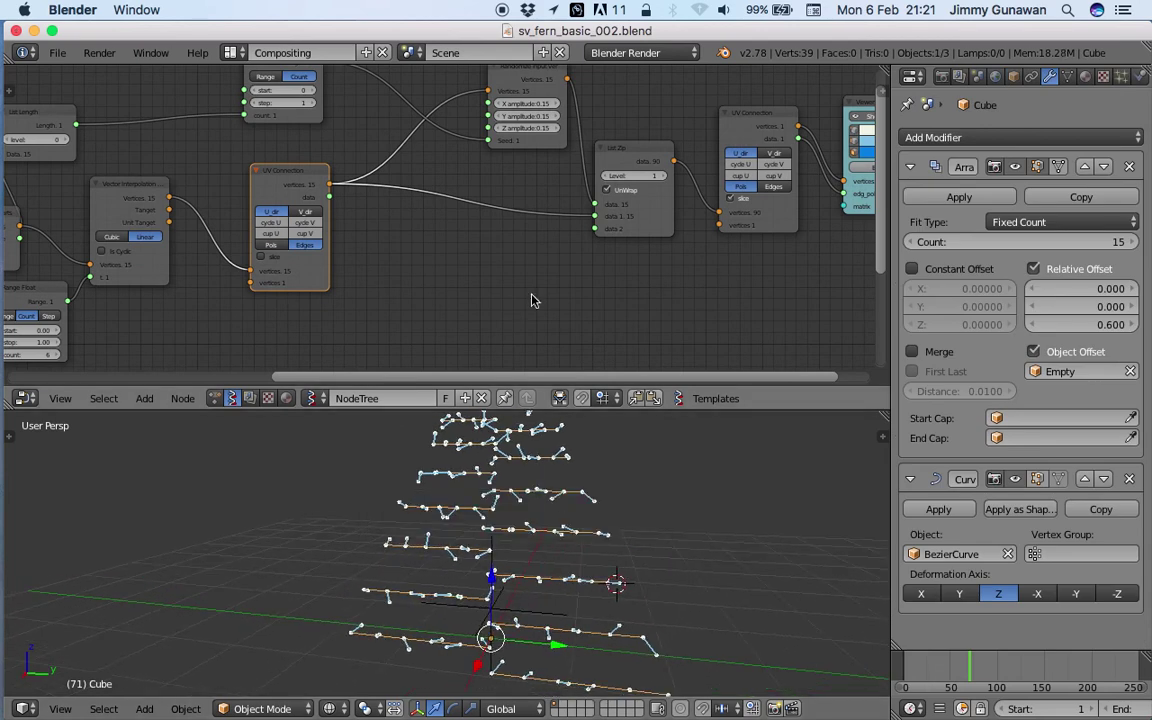
scroll(527, 312, "right", 1)
scroll(522, 324, "down", 2)
middle_click_drag(565, 462, 507, 590)
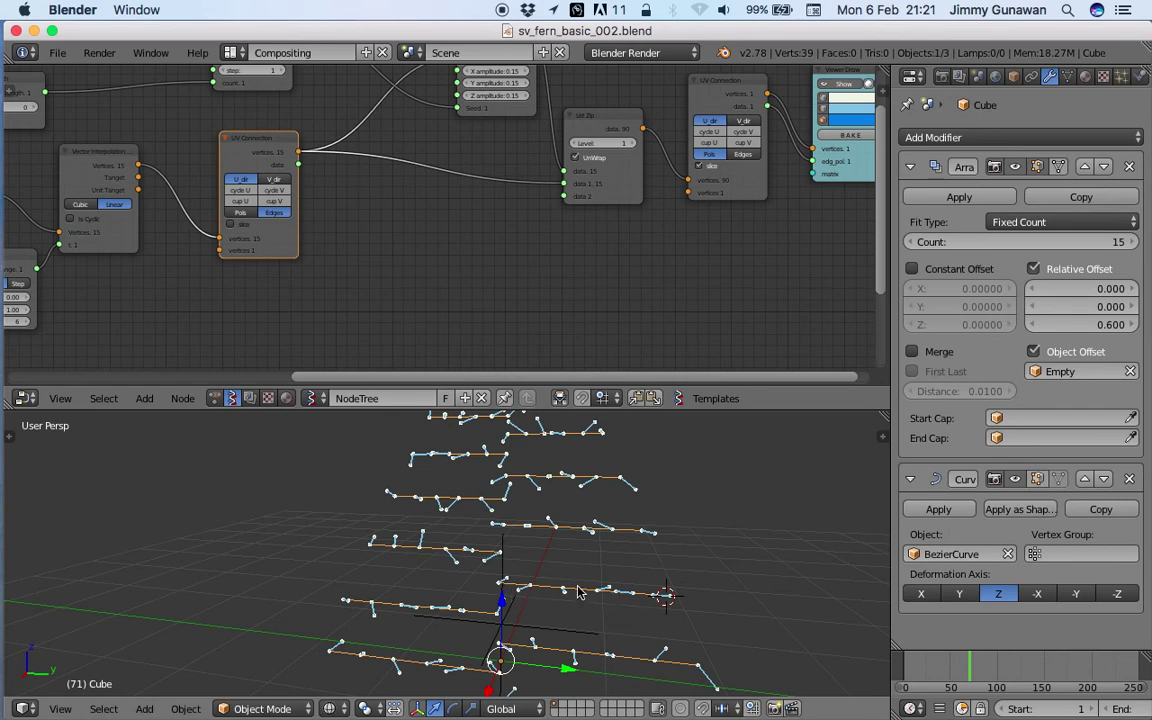
middle_click_drag(490, 563, 519, 575)
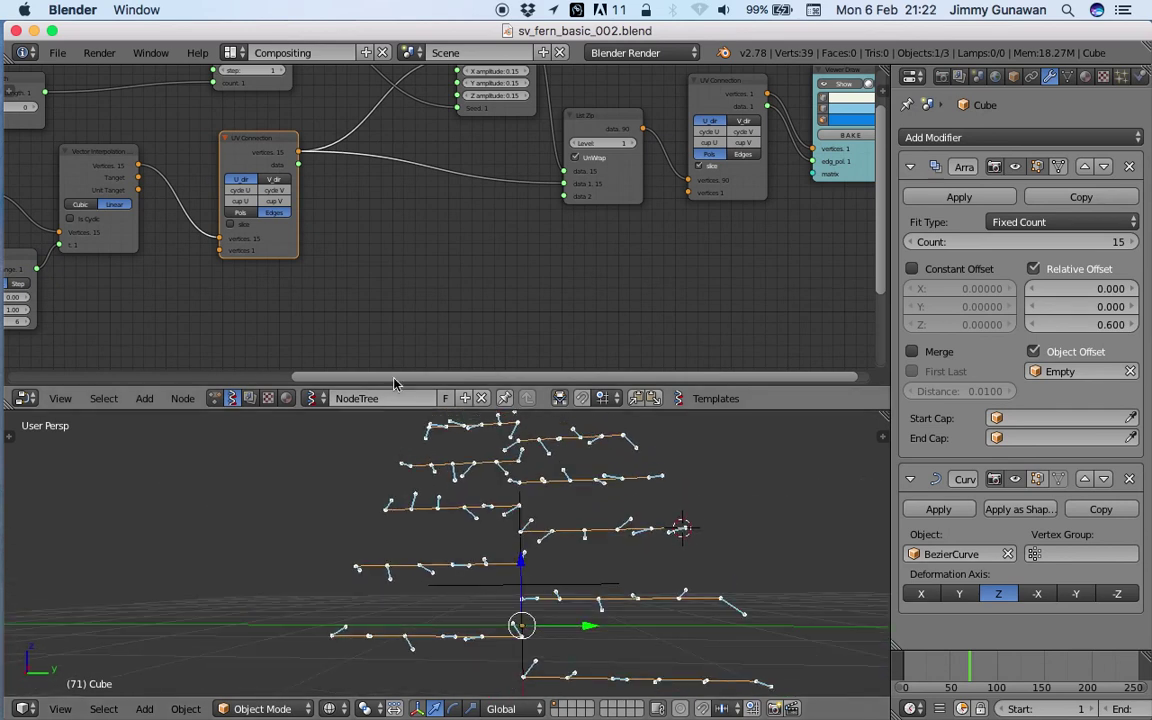
Duplicate the Viewer Draw node and feed it the vertices and data of the first UV Connection node
scroll(519, 314, "down", 2)
left_click(805, 185)
key("shift+d")
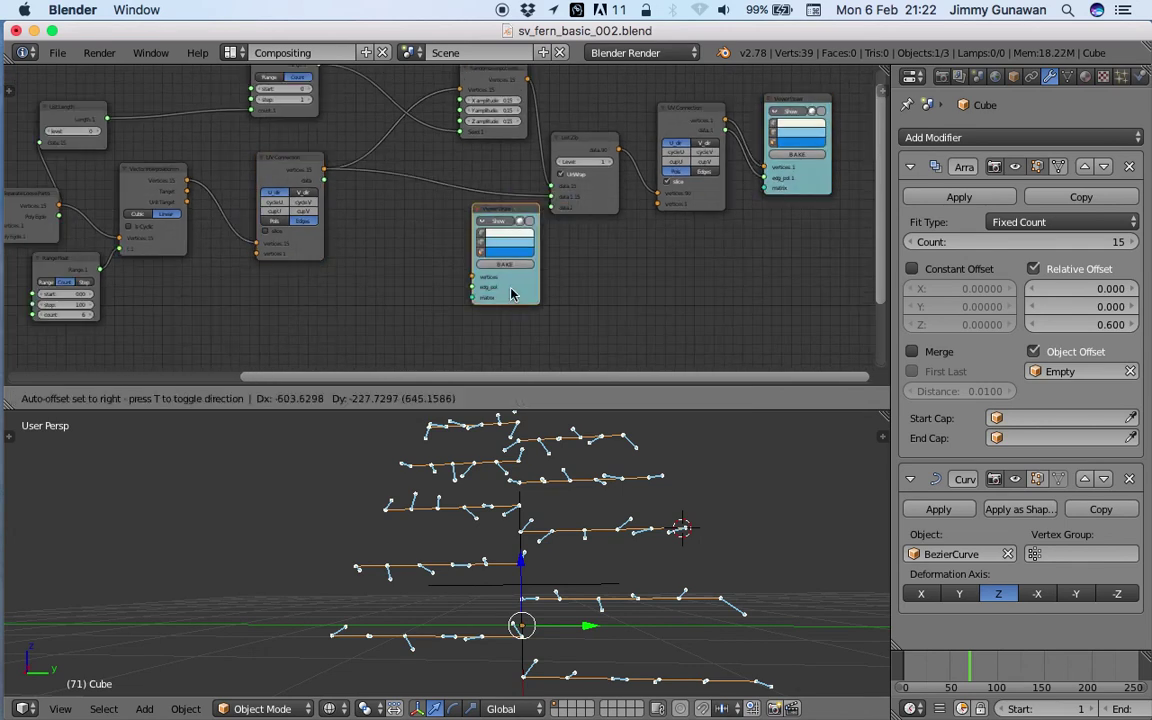
left_click(440, 287)
mouse_move(324, 171)
left_mouse_down()
mouse_move(363, 217)
mouse_move(352, 224)
left_mouse_up()
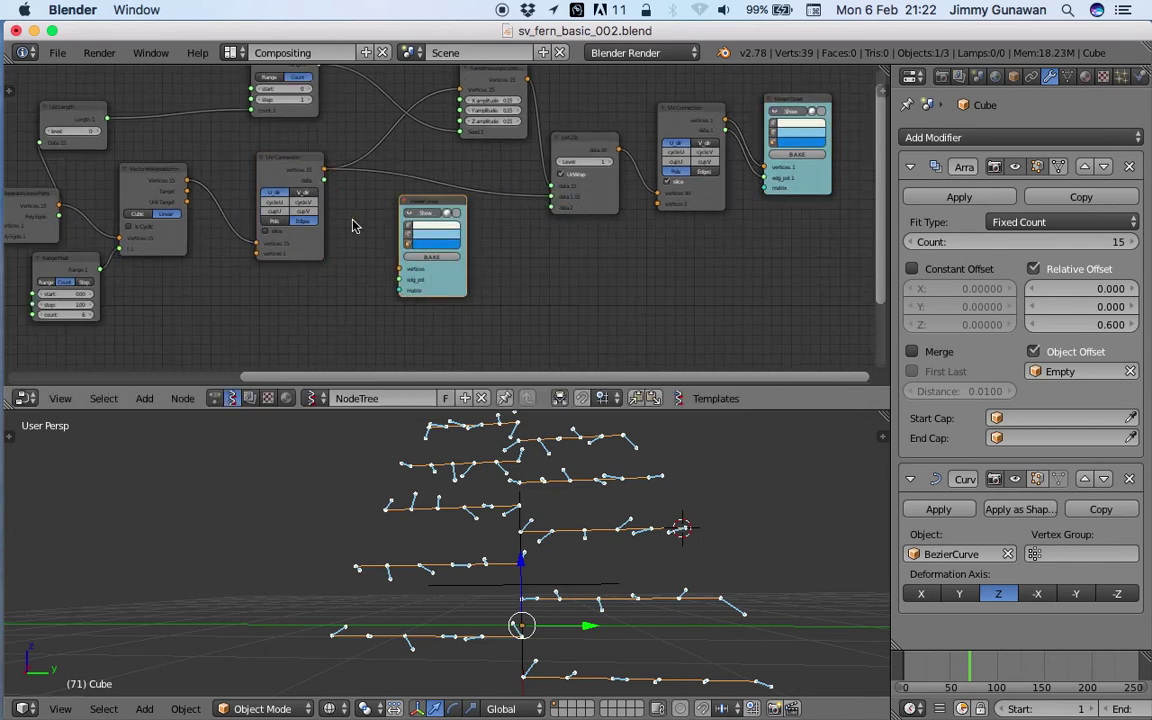
left_click_drag(323, 170, 401, 280)
Deselect everything, check the drawn branch lines on the tree and save the file
middle_click_drag(594, 593, 605, 625)
scroll(599, 563, "down", 3)
middle_click_drag(550, 486, 538, 541)
key("a")
middle_click_drag(487, 490, 535, 617)
key("ctrl+s")
left_click(536, 615)
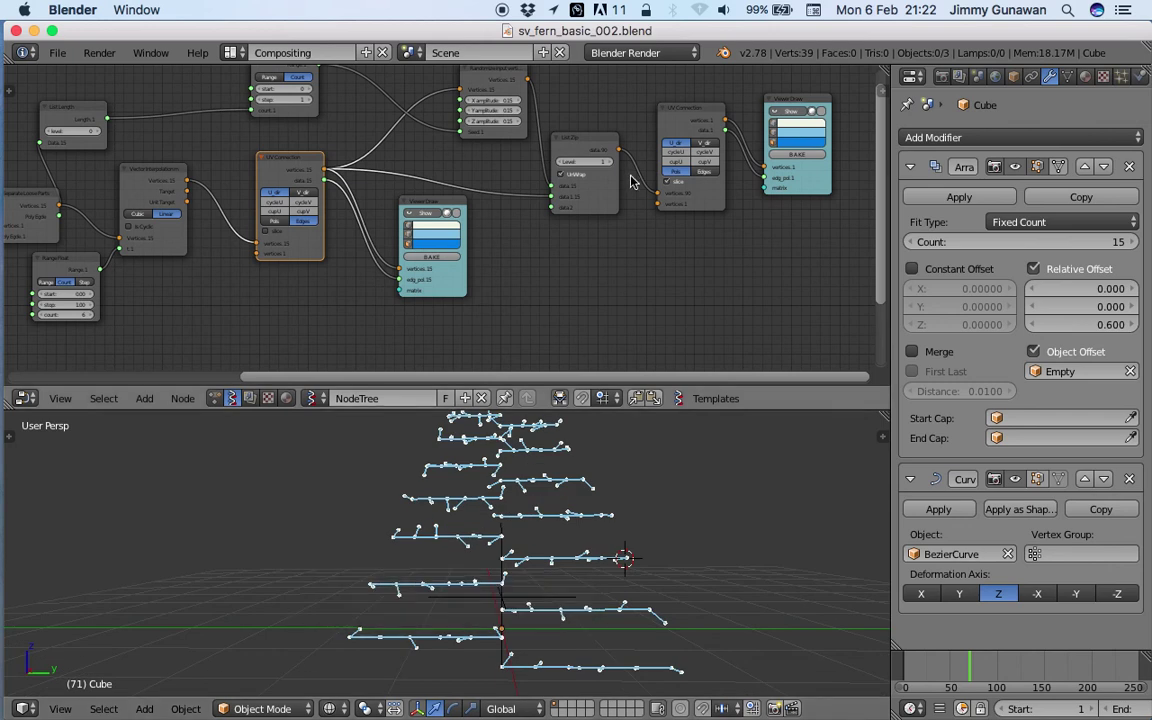
Spread the twig-building nodes apart by moving the Viewer Draw, second UV Connection, List Zip and Randomize nodes
middle_click_drag(632, 178, 564, 232)
left_click_drag(738, 151, 787, 129)
left_click_drag(627, 164, 669, 134)
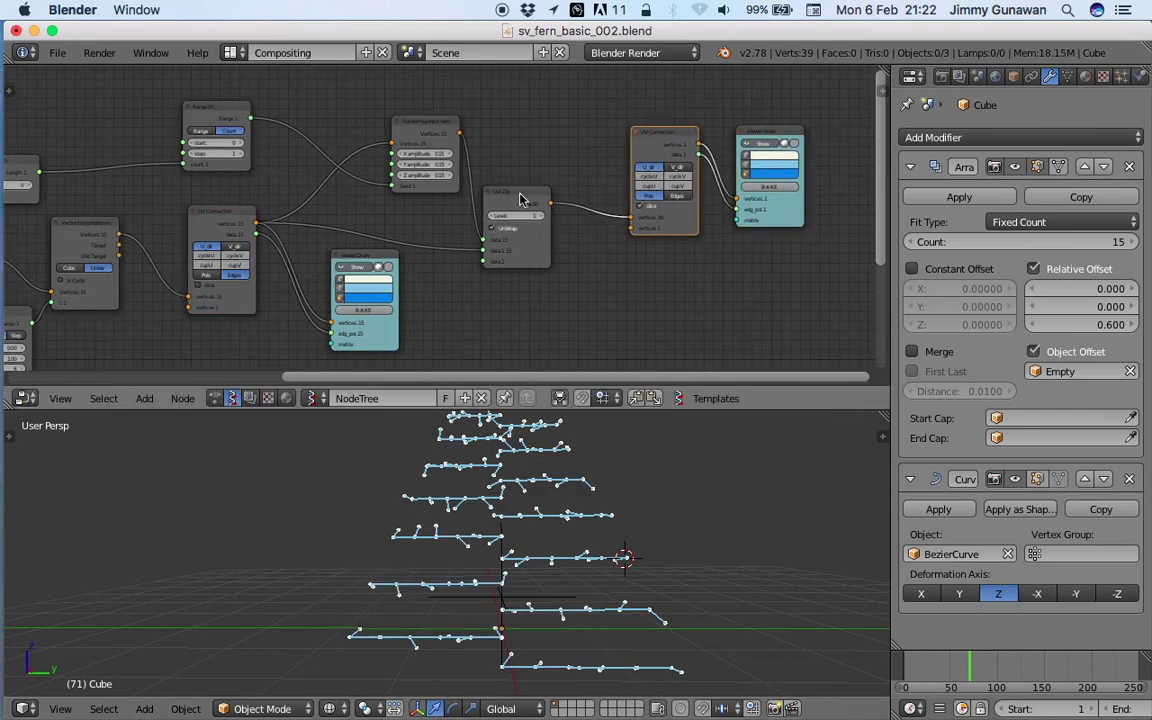
left_click_drag(536, 187, 589, 141)
left_click_drag(436, 134, 458, 103)
scroll(305, 236, "up", 1)
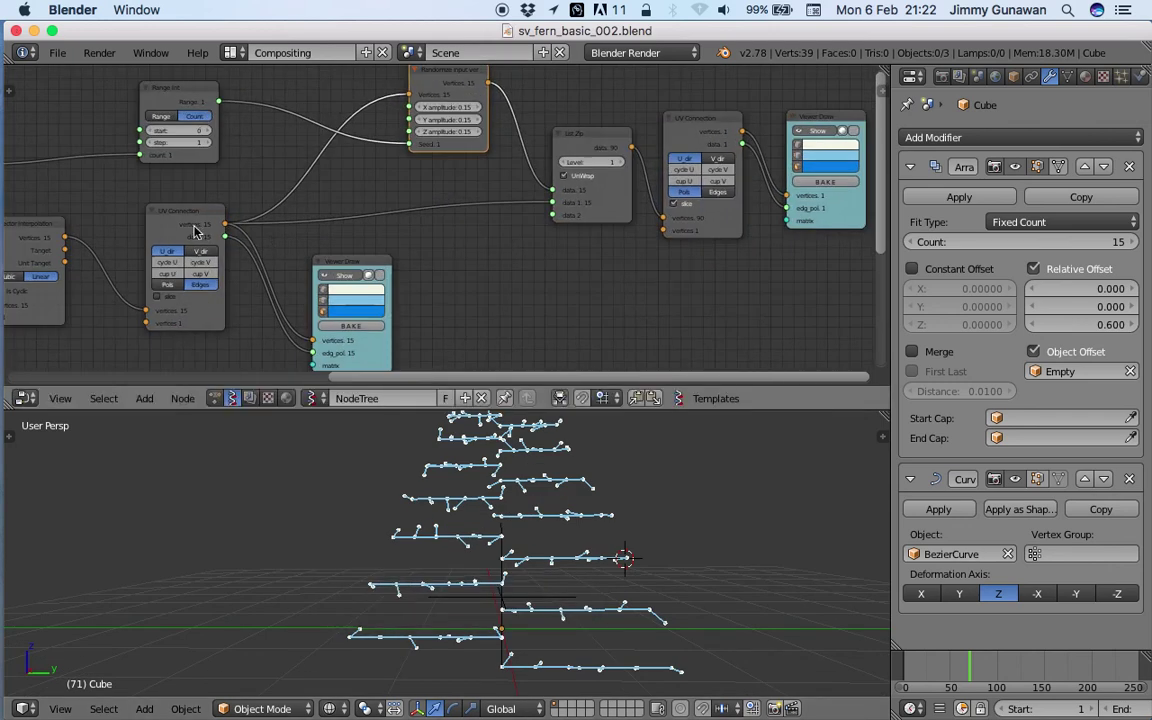
Clear space between the first UV Connection node and its Viewer Draw, also shifting List Zip and Randomize upward
left_click_drag(184, 215, 162, 219)
left_click(377, 265)
left_click_drag(378, 270, 442, 274)
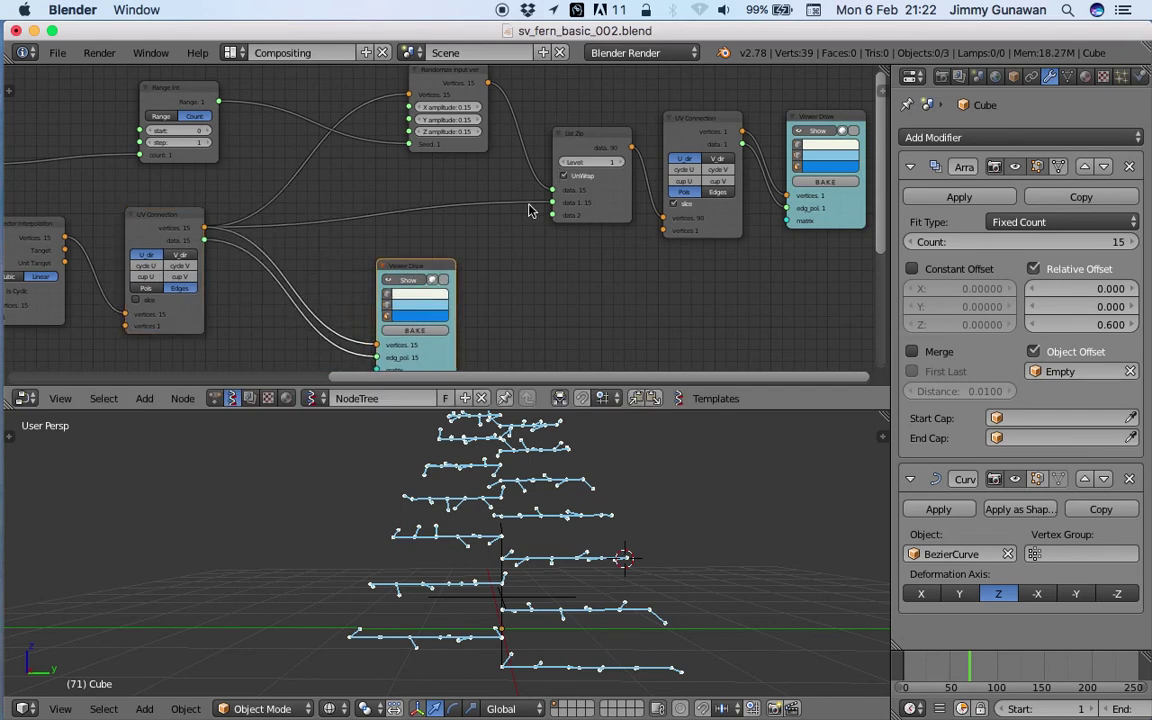
middle_click_drag(594, 140, 576, 190)
left_click_drag(576, 190, 583, 157)
left_click_drag(433, 119, 459, 97)
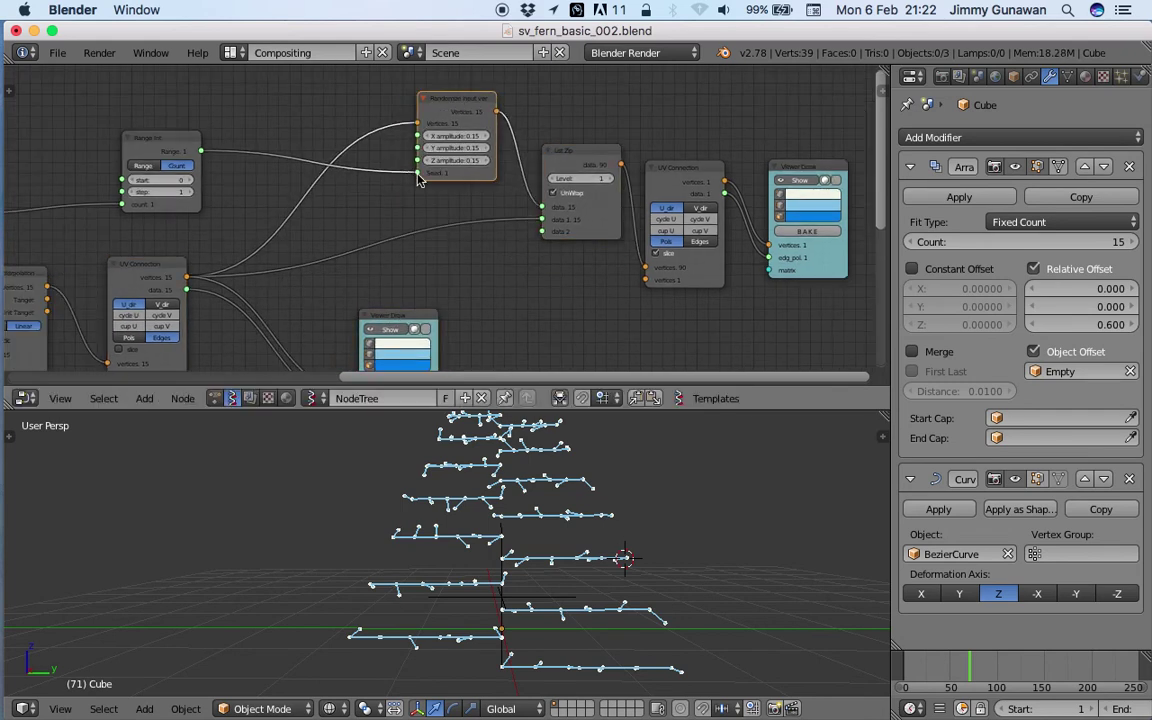
middle_click_drag(431, 283, 514, 205)
left_click_drag(502, 232, 566, 217)
Add a Vector Noise MK2 node below the first UV Connection node and save the file
middle_click_drag(367, 311, 387, 276)
key("shift+a")
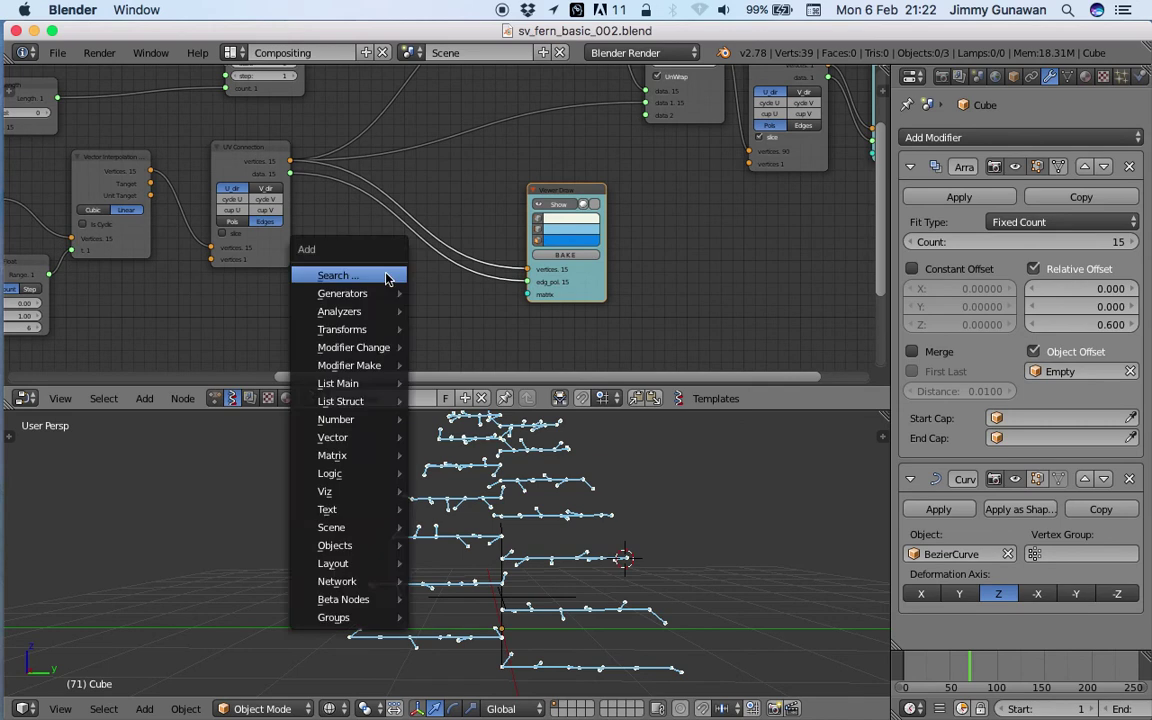
left_click(386, 276)
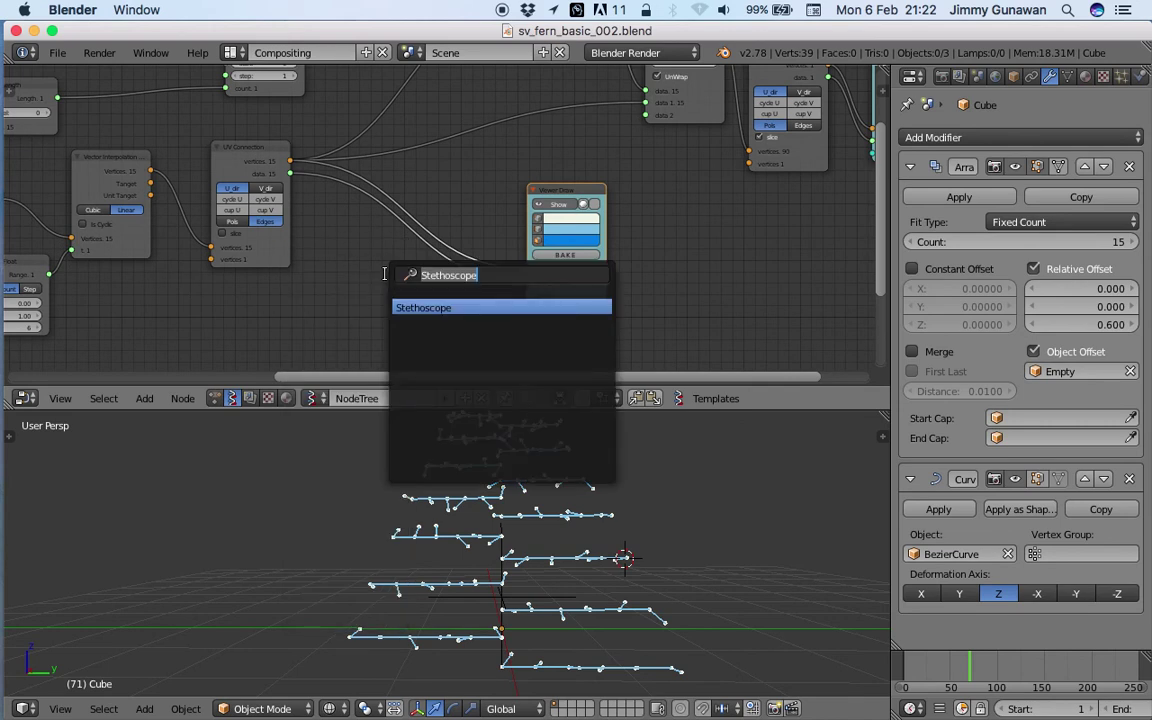
type("vectorno")
key("Return")
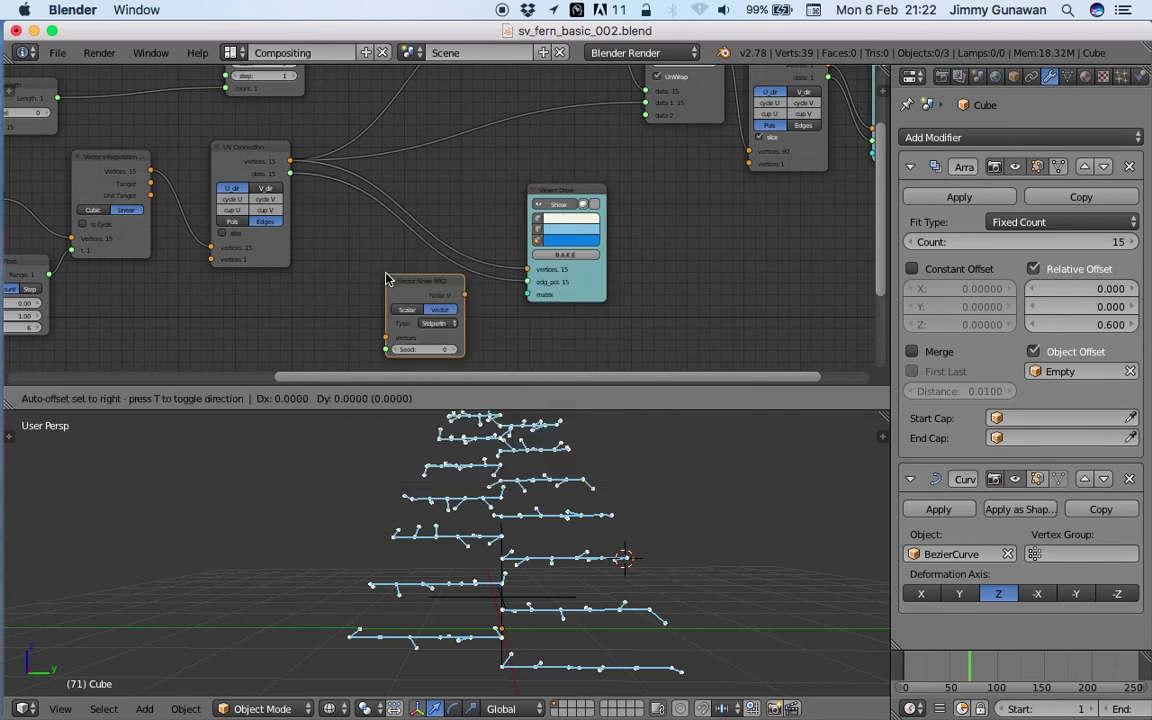
left_click(348, 288)
key("ctrl+s")
left_click(349, 288)
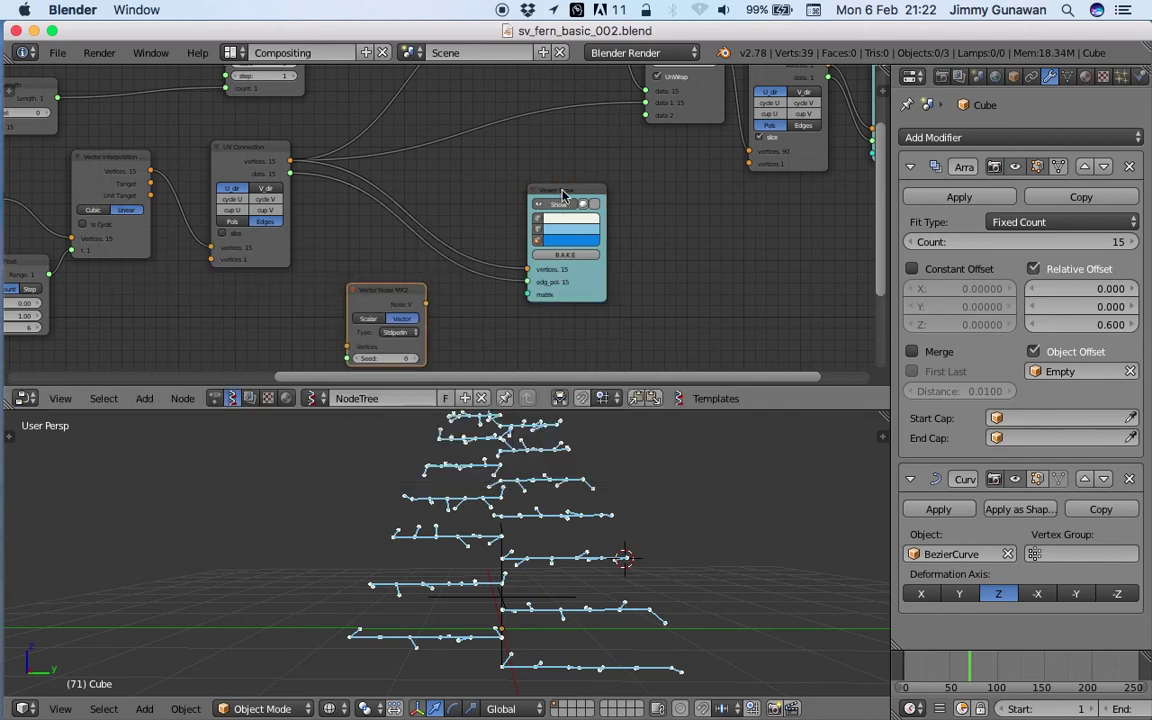
Move the branch Viewer Draw node aside, add a Vector Math node beside Vector Noise and save the file
left_click_drag(566, 191, 656, 176)
key("space")
type("vector ma")
left_click(464, 283)
key("super+s")
left_click(465, 279)
Feed the UV Connection vertices into the math node's A input and Vector Noise, and the noise output into B
left_click_drag(291, 162, 359, 191)
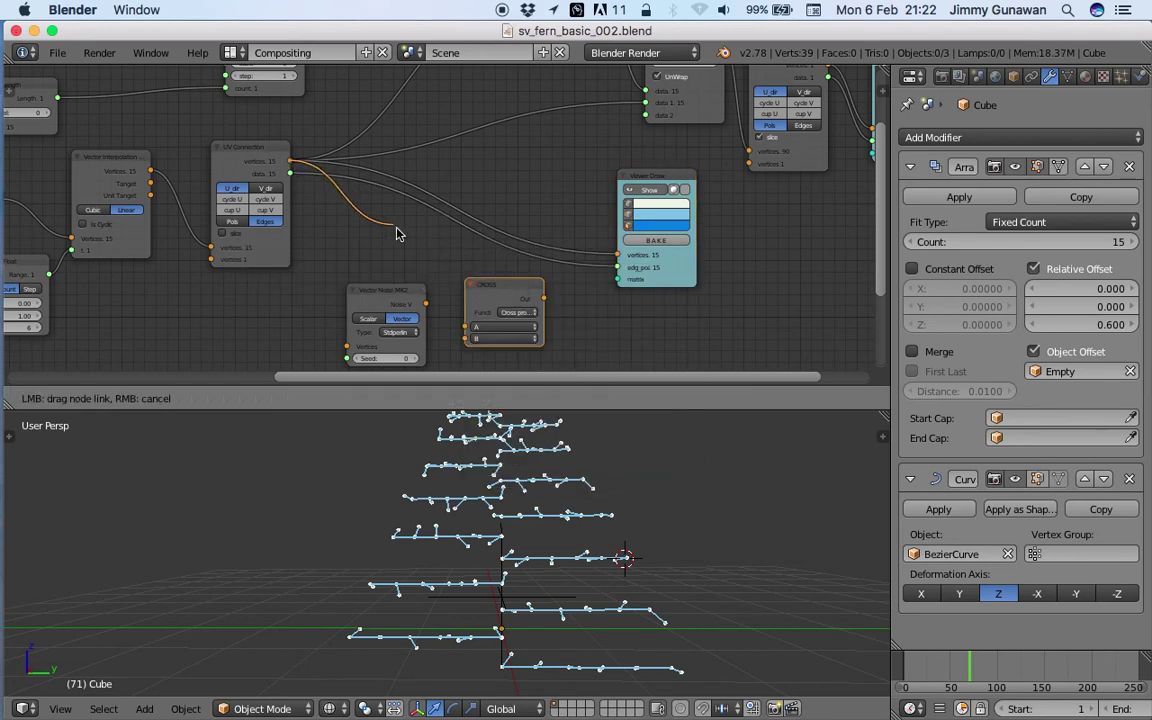
left_click_drag(465, 333, 465, 327)
left_click_drag(390, 290, 465, 338)
left_click_drag(290, 173, 300, 185)
left_click_drag(298, 355, 301, 350)
left_click(341, 302)
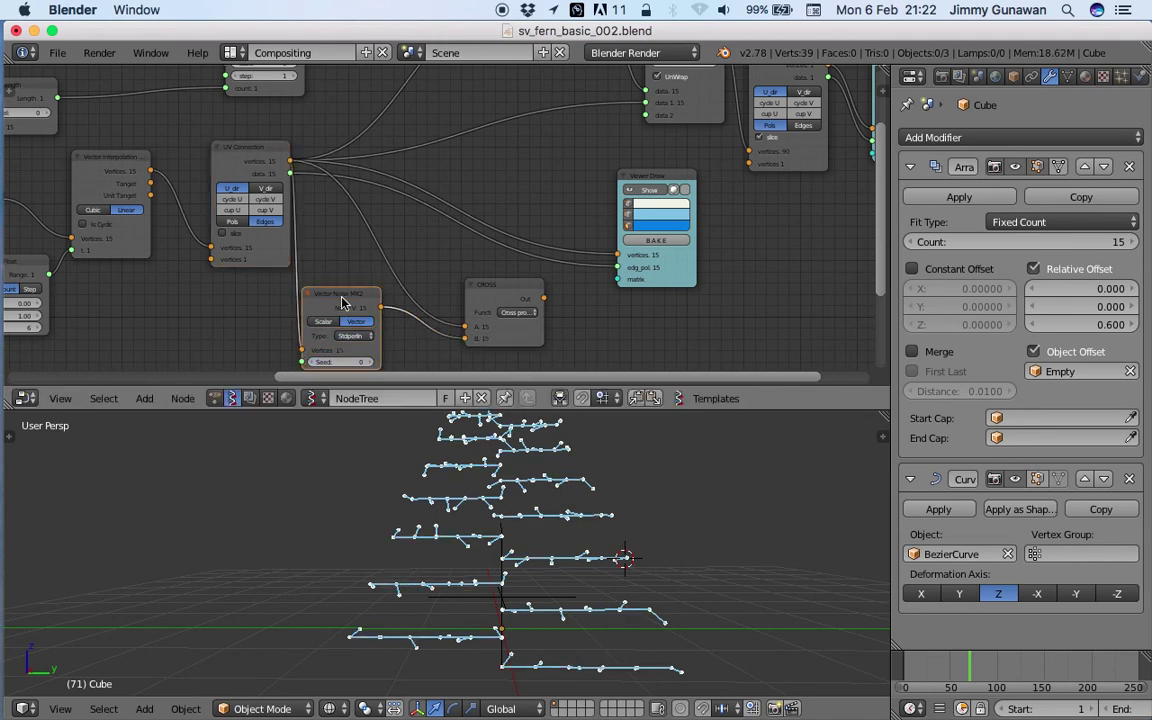
Set the math node to Add, connect its output to the Viewer Draw vertices beside it and save the file
left_click(527, 314)
left_click(520, 276)
left_click_drag(546, 303, 617, 255)
left_click_drag(502, 295, 542, 177)
key("ctrl+s")
key("ctrl+s")
left_click(524, 541)
middle_click_drag(524, 537, 526, 460)
middle_click_drag(584, 491, 537, 520)
key("ctrl+s")
left_click(537, 521)
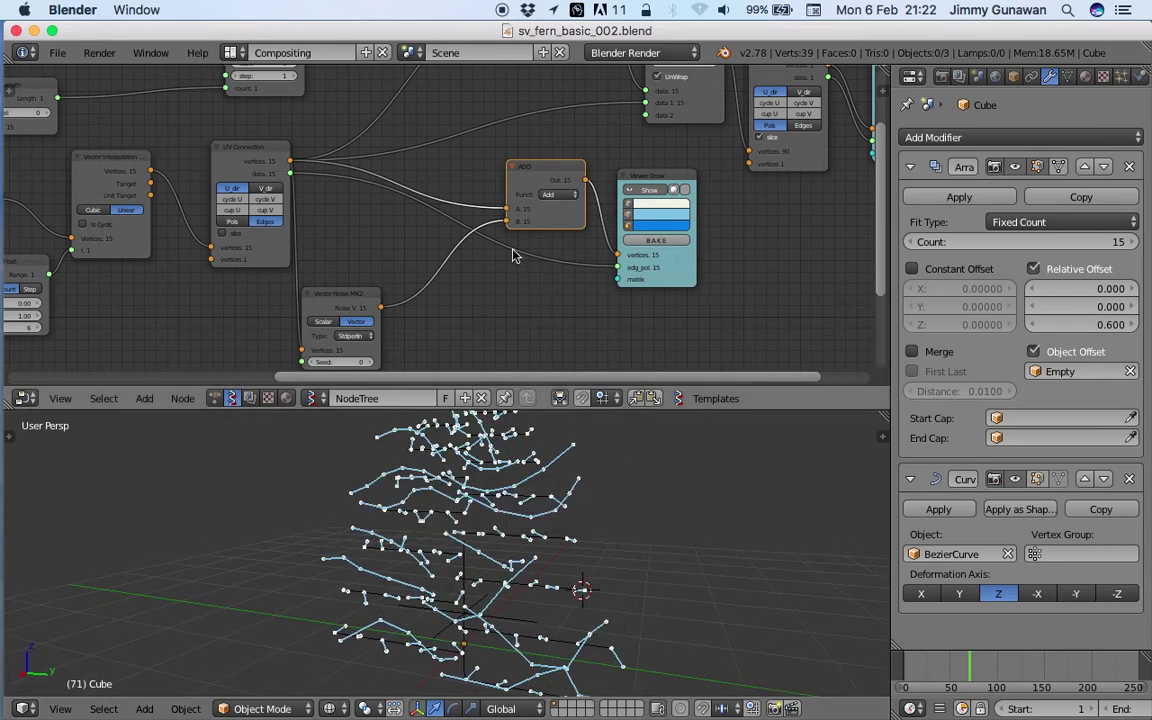
Examine the noise-displaced branches in the viewport and the chain of nodes that feeds them
middle_click_drag(452, 541, 513, 572)
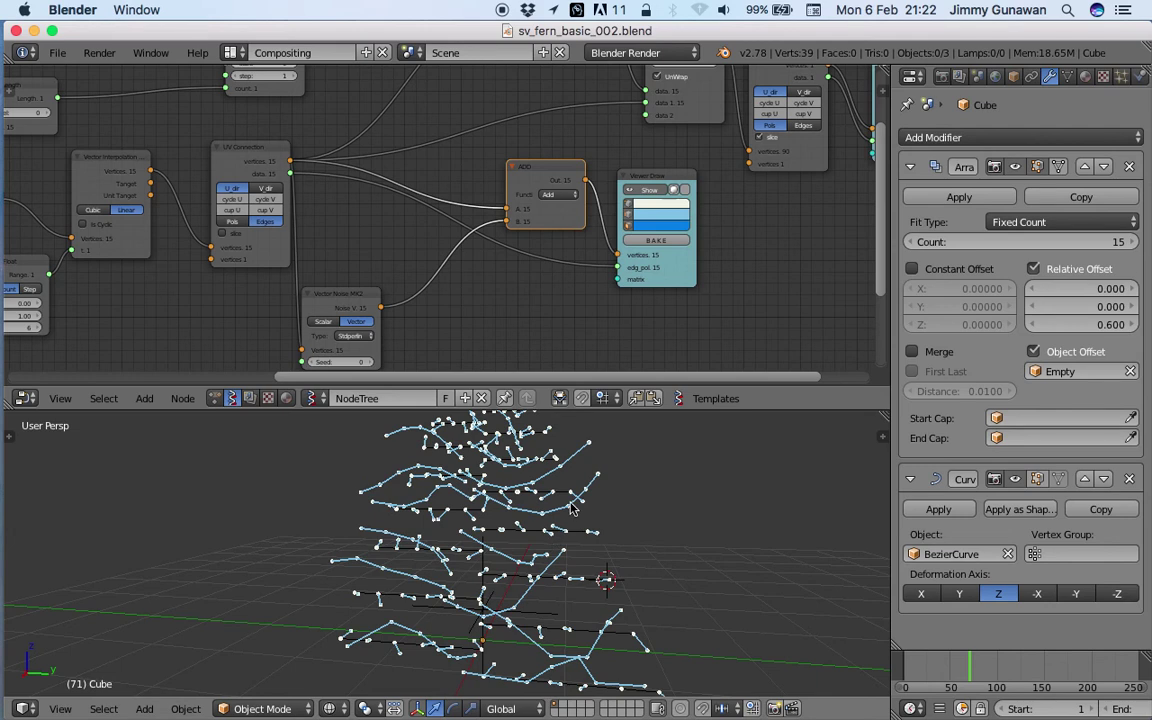
middle_click_drag(489, 541, 498, 523)
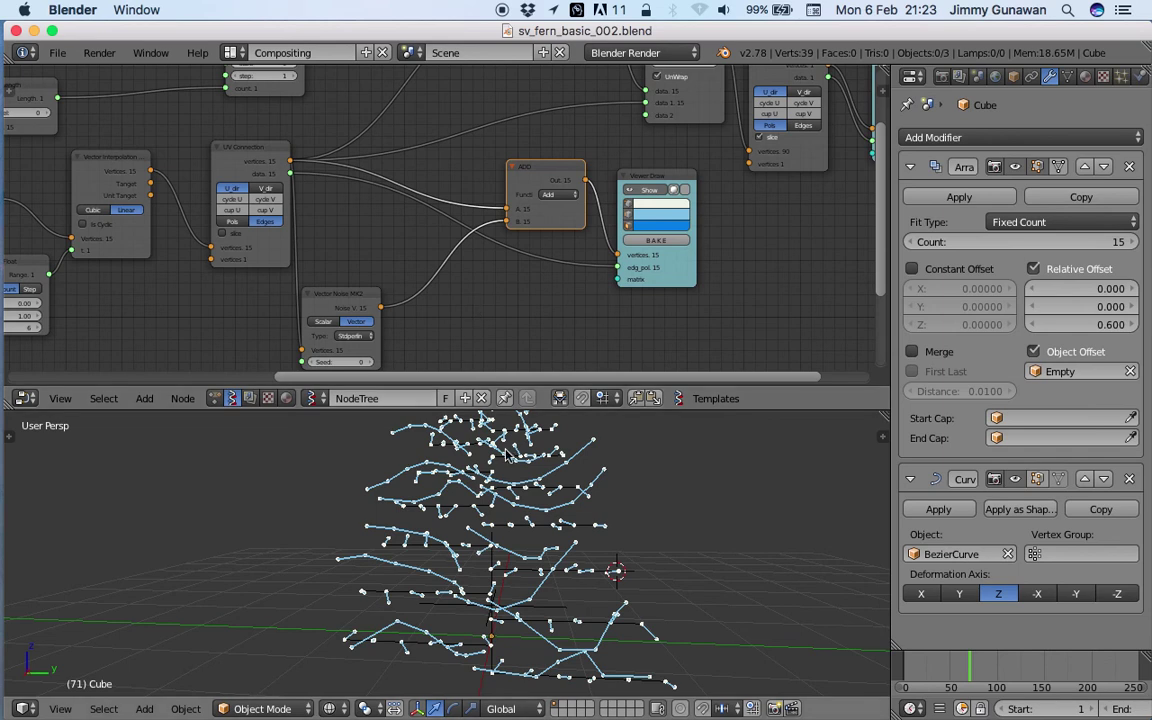
scroll(463, 198, "left", 10)
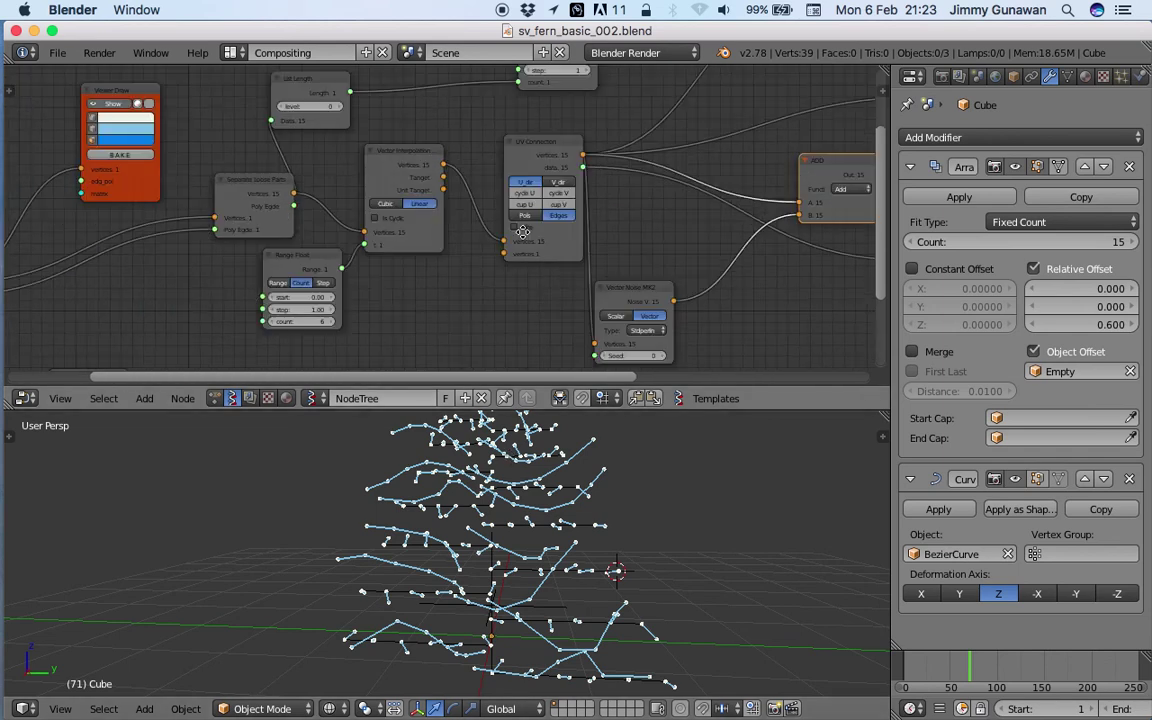
scroll(492, 213, "left", 3)
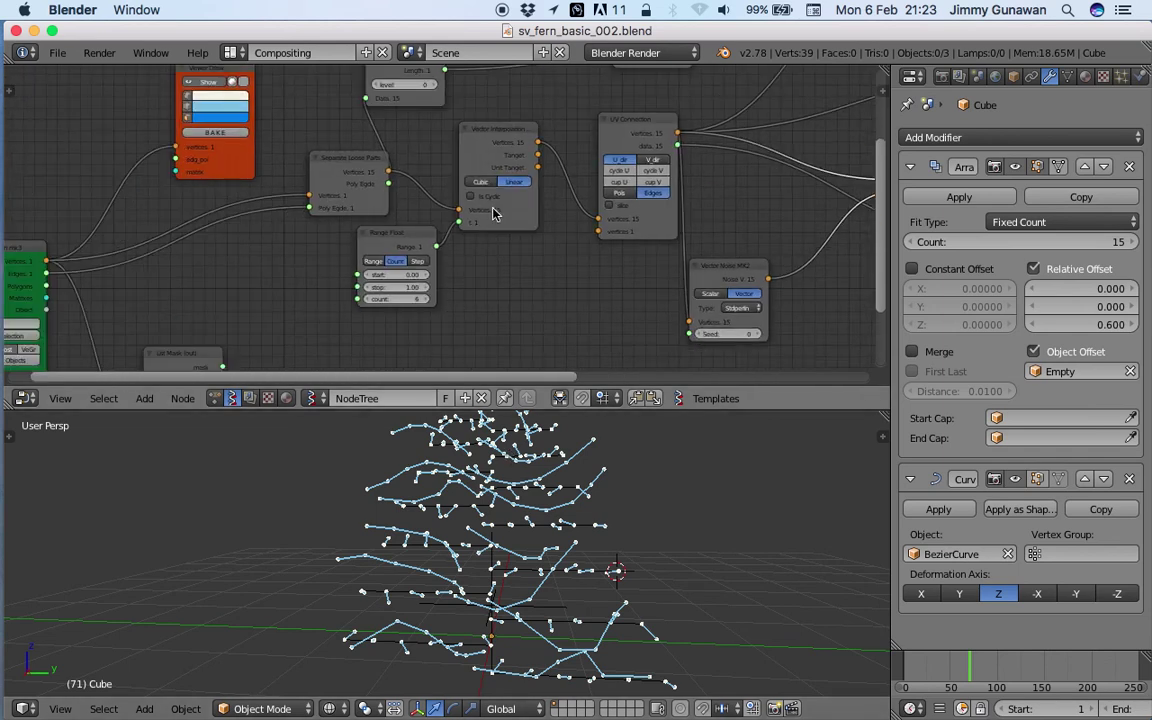
scroll(480, 230, "right", 3)
key("ctrl+s")
scroll(420, 250, "right", 6)
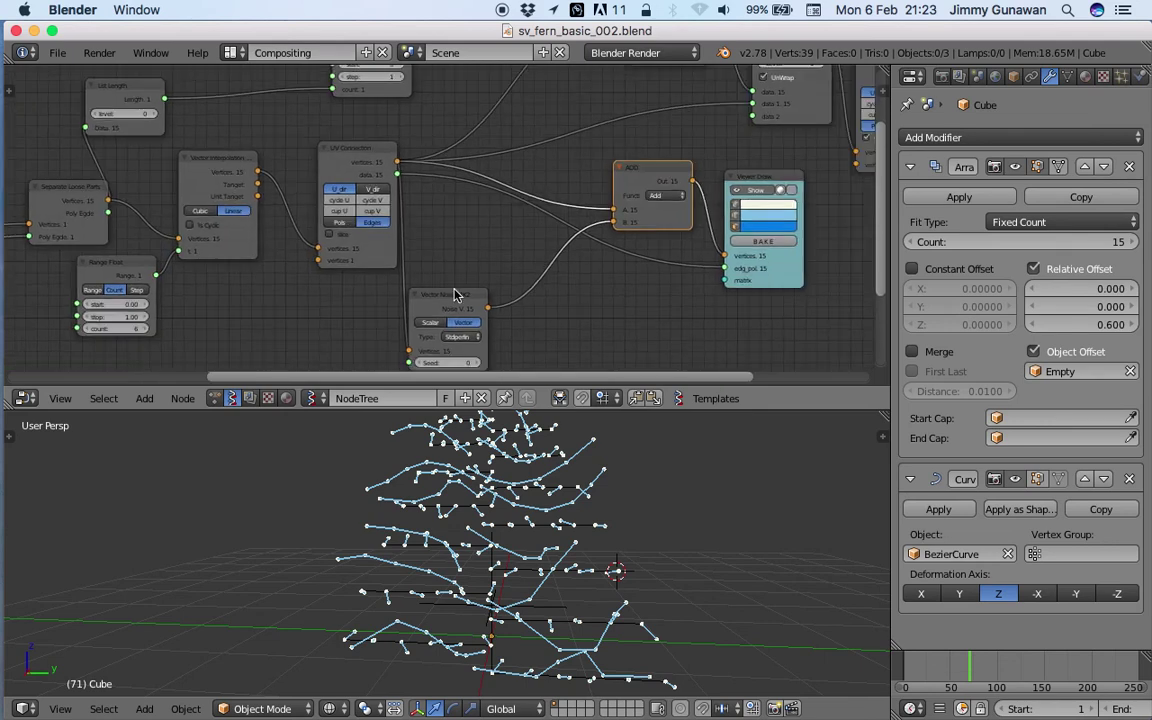
Save the file, set the Vector Noise seed to 29 and move the node closer to the UV Connection node
key("ctrl+s")
left_click(470, 268)
mouse_move(468, 322)
left_mouse_down()
mouse_move(548, 322)
mouse_move(474, 328)
left_mouse_up()
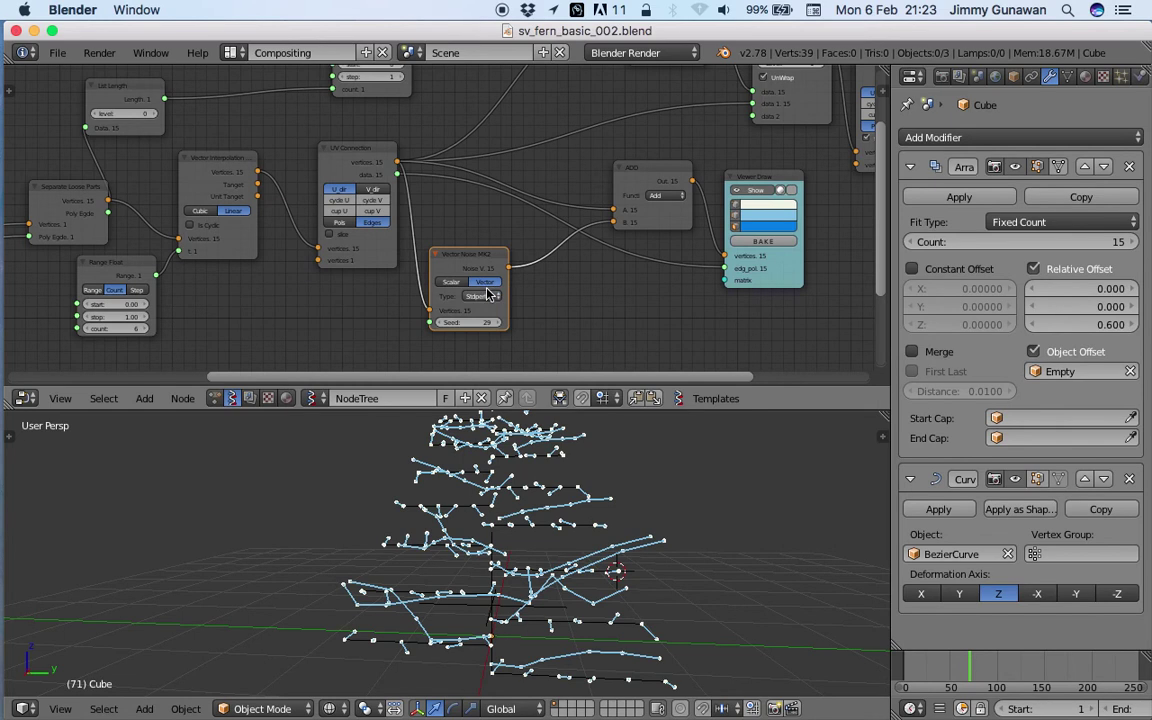
left_click_drag(483, 256, 506, 263)
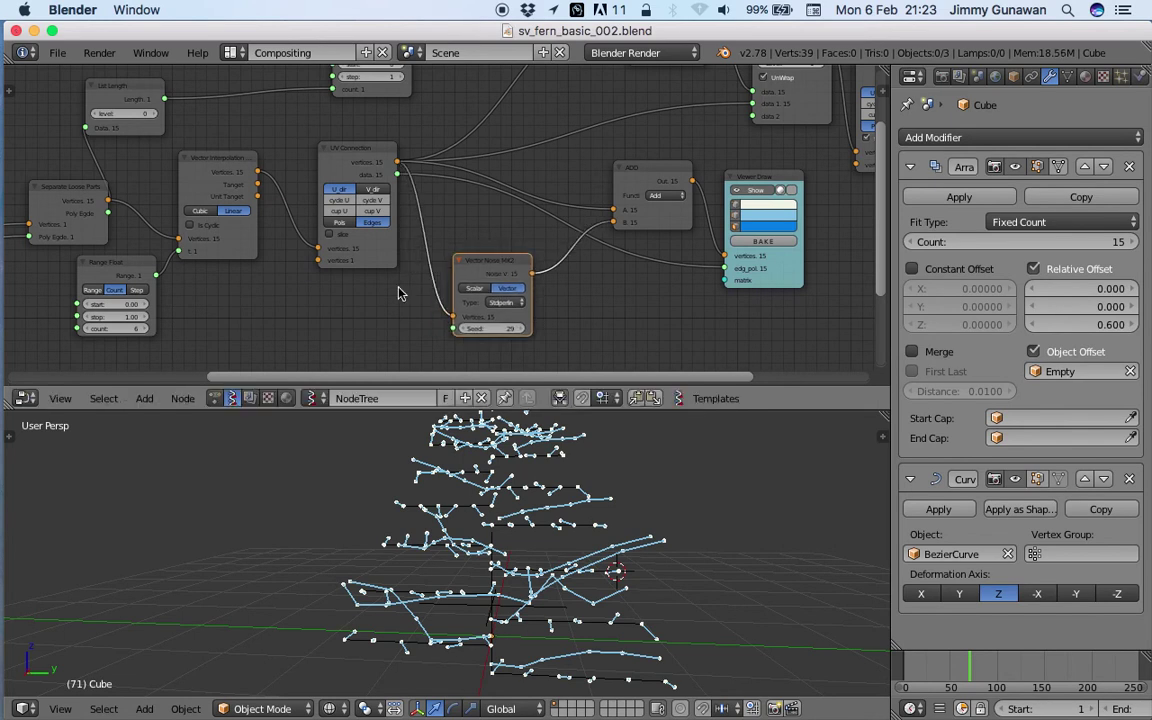
Insert a Vector Math node between UV Connection and Vector Noise and set its function to Multiply Scalar
key("shift+a")
left_click(373, 310)
type("vectorma")
key("Return")
left_click(405, 229)
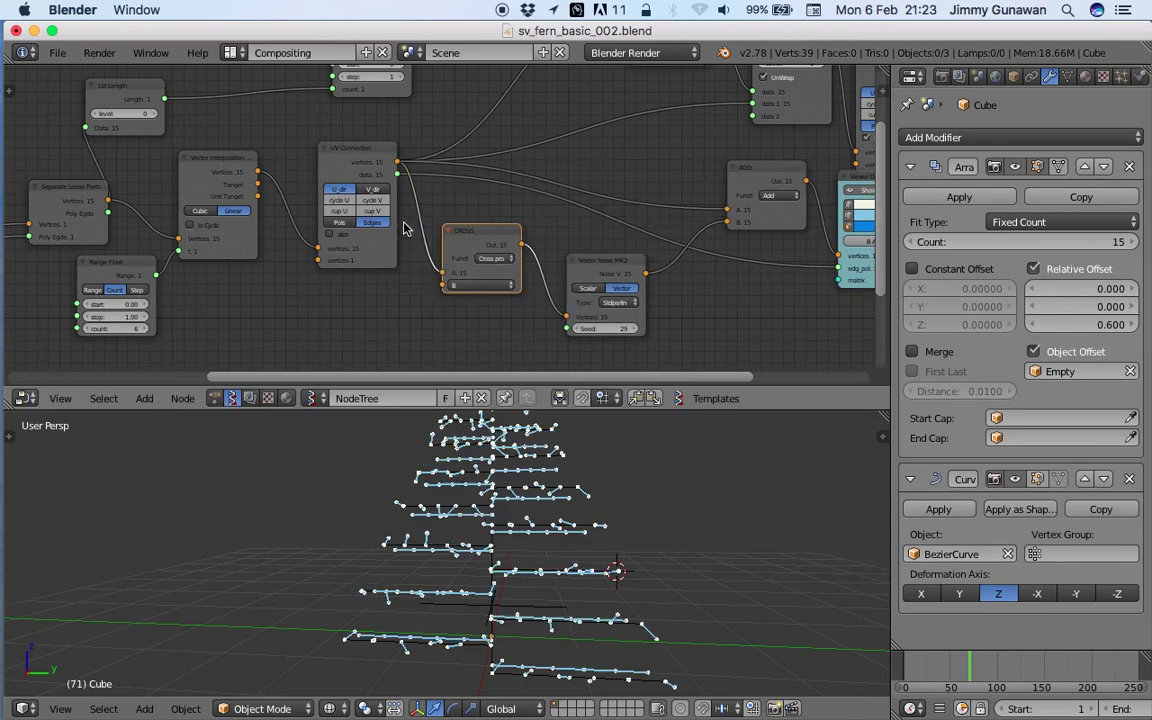
left_click(491, 258)
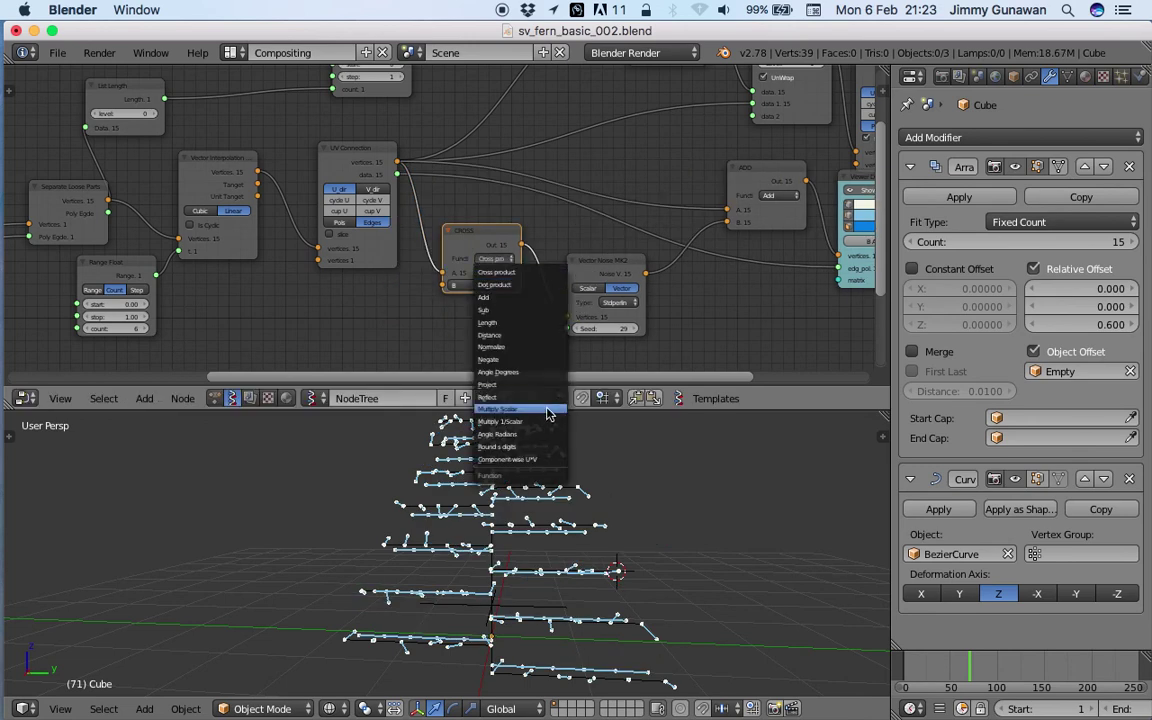
left_click(547, 411)
Duplicate the Multiply Scalar node between Vector Noise and Add, with amount 0.13 on the copy and 3.49 on the original
middle_click_drag(498, 276, 455, 234)
scroll(452, 244, "up", 2)
mouse_move(450, 246)
left_mouse_down()
mouse_move(364, 246)
mouse_move(458, 244)
left_mouse_up()
left_click_drag(567, 218, 527, 288)
left_click(464, 197)
key("shift+d")
left_click(683, 262)
left_click_drag(690, 289, 652, 289)
left_click_drag(430, 244, 467, 244)
Rearrange the Add node and the branch and twig Viewer Draw nodes so they no longer crowd each other
scroll(600, 485, "down", 3)
middle_click_drag(606, 495, 563, 522, "shift")
scroll(565, 523, "up", 3)
middle_click_drag(627, 208, 397, 203)
scroll(399, 208, "down", 2)
middle_click_drag(540, 146, 462, 221)
left_click_drag(479, 198, 440, 204)
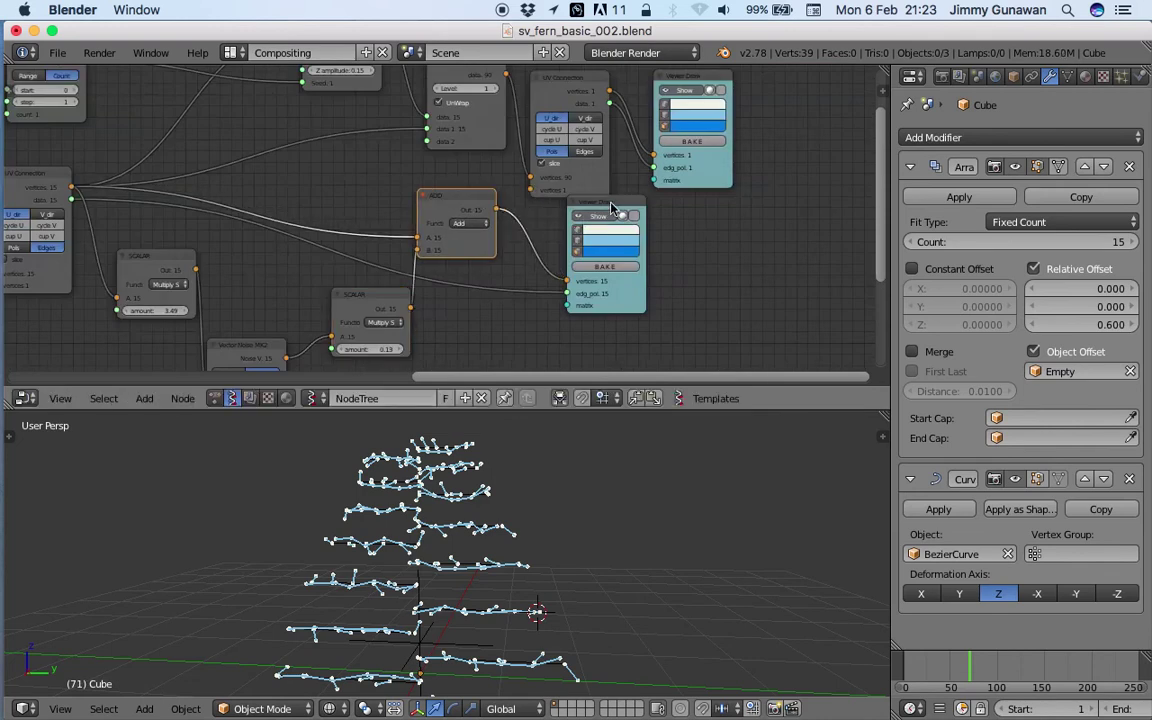
left_click_drag(602, 208, 709, 233)
left_click_drag(722, 182, 738, 180)
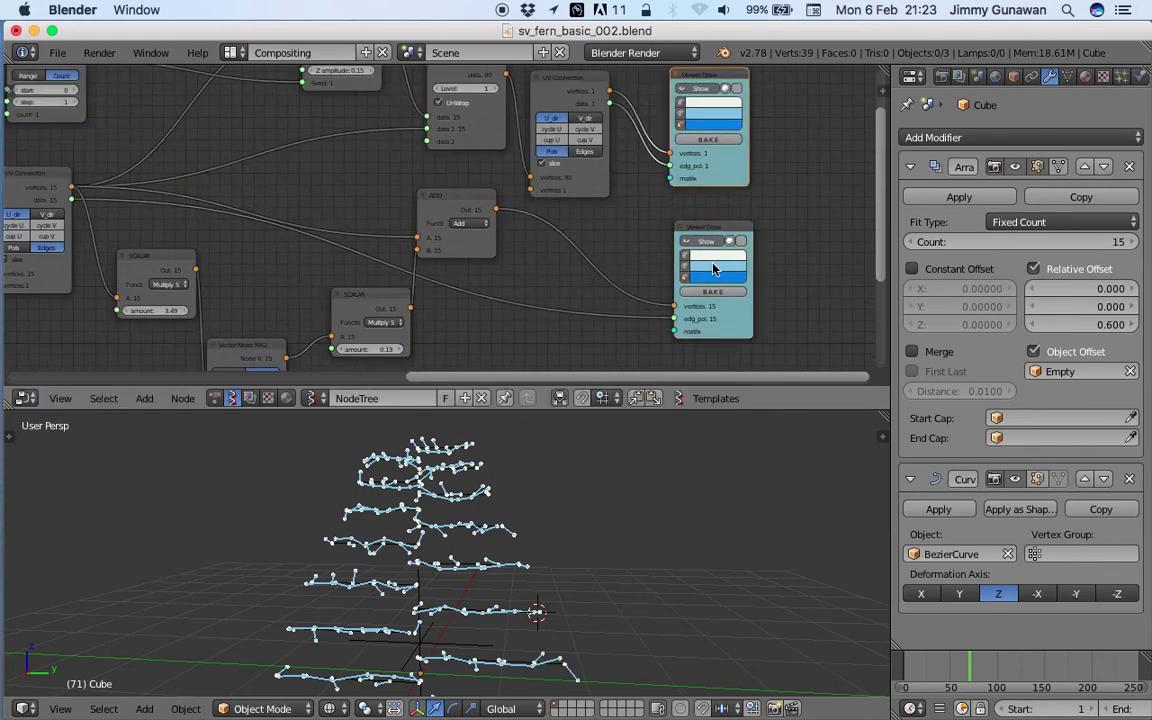
Set the edge colour of the branch Viewer Draw node to red and shift the node slightly aside
left_click(715, 267)
left_click(743, 187)
middle_click_drag(484, 626, 441, 612)
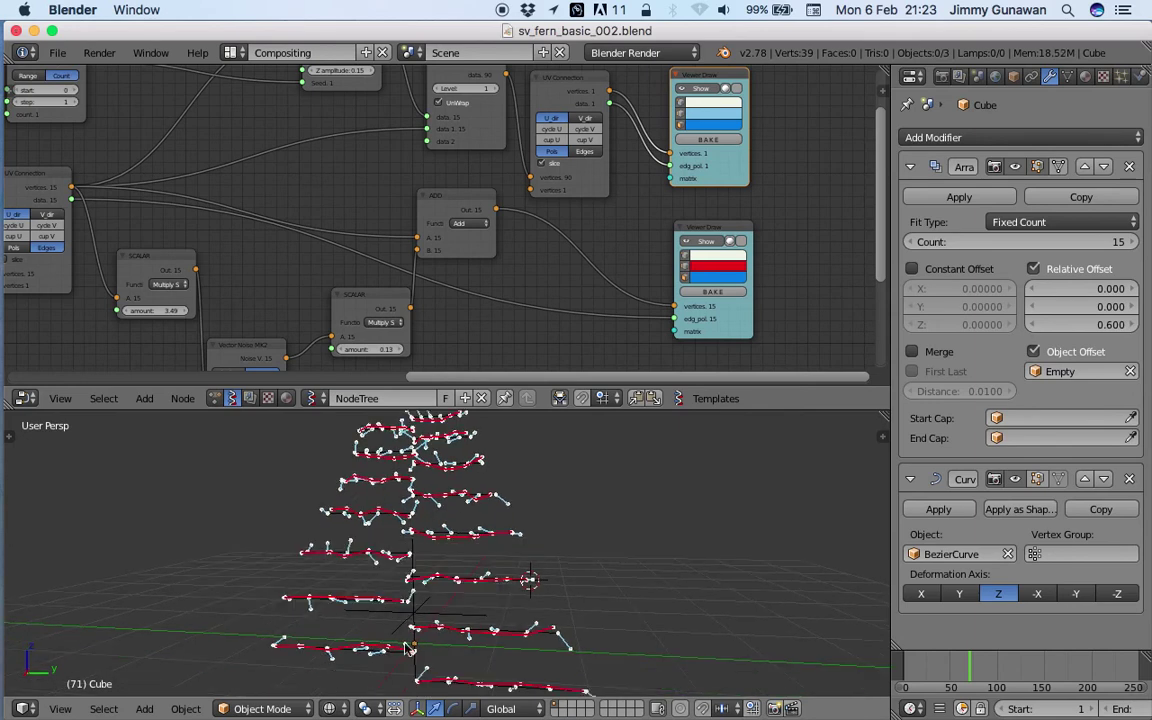
middle_click_drag(520, 528, 509, 527)
left_click_drag(726, 230, 746, 226)
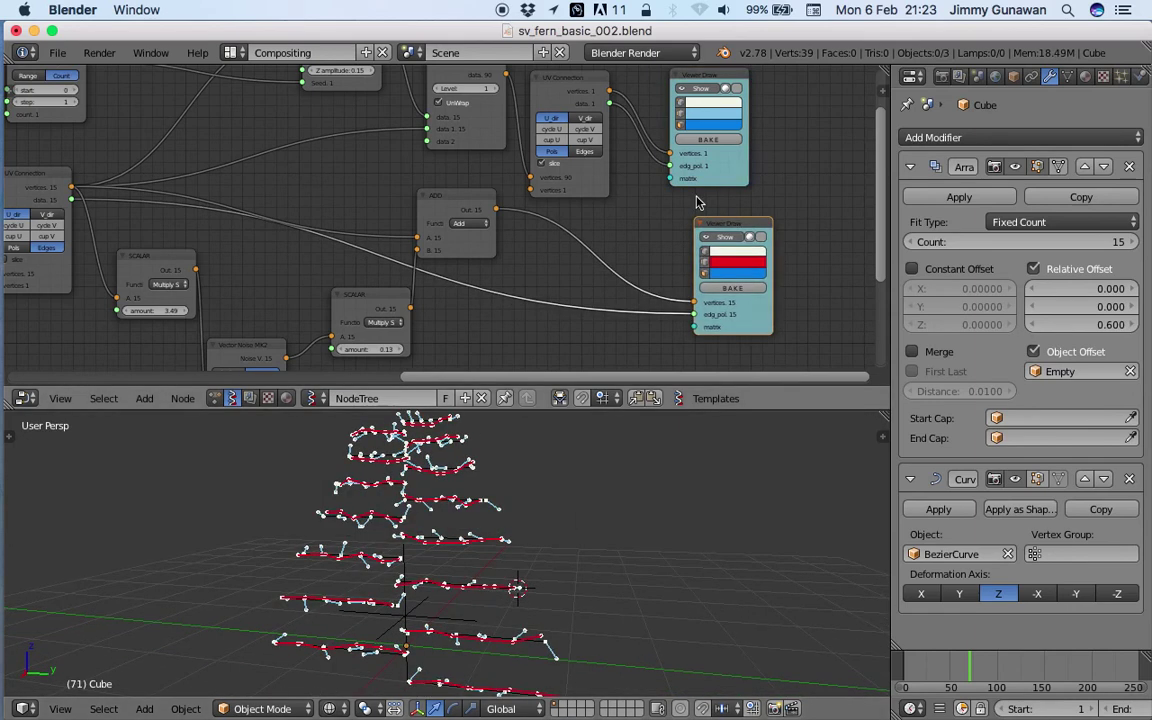
Set the twig Viewer Draw edge colour to yellow-green, move it and its UV Connection node further out, and save the file
middle_click_drag(723, 141, 722, 187)
left_click(717, 160)
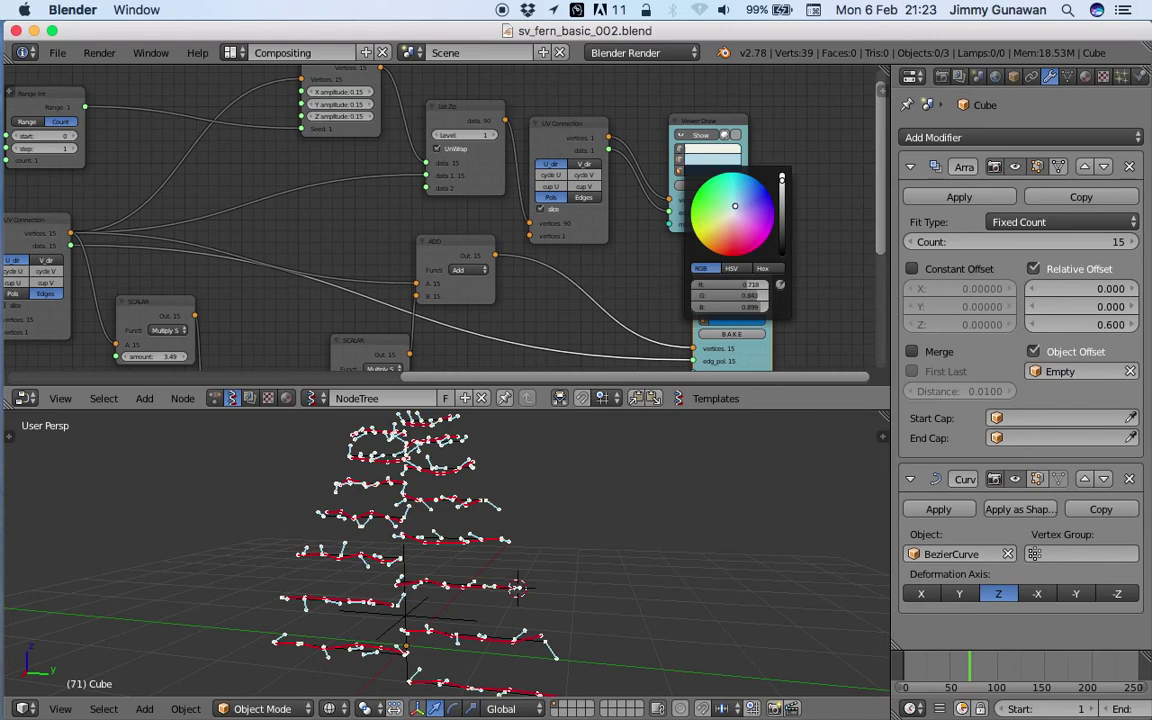
left_click_drag(706, 123, 791, 94)
left_click_drag(574, 137, 656, 111)
middle_click_drag(525, 237, 563, 228)
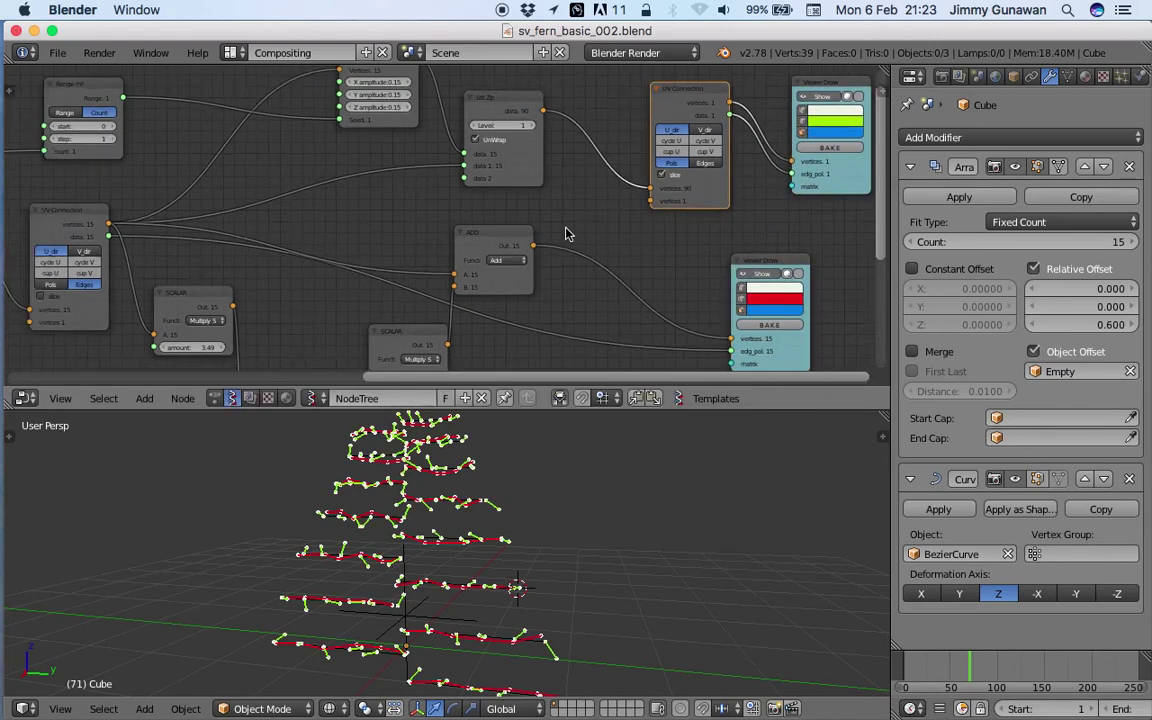
scroll(564, 228, "up", 1)
key("ctrl+s")
left_click(565, 226)
middle_click_drag(603, 280, 613, 261)
middle_click_drag(382, 525, 542, 558)
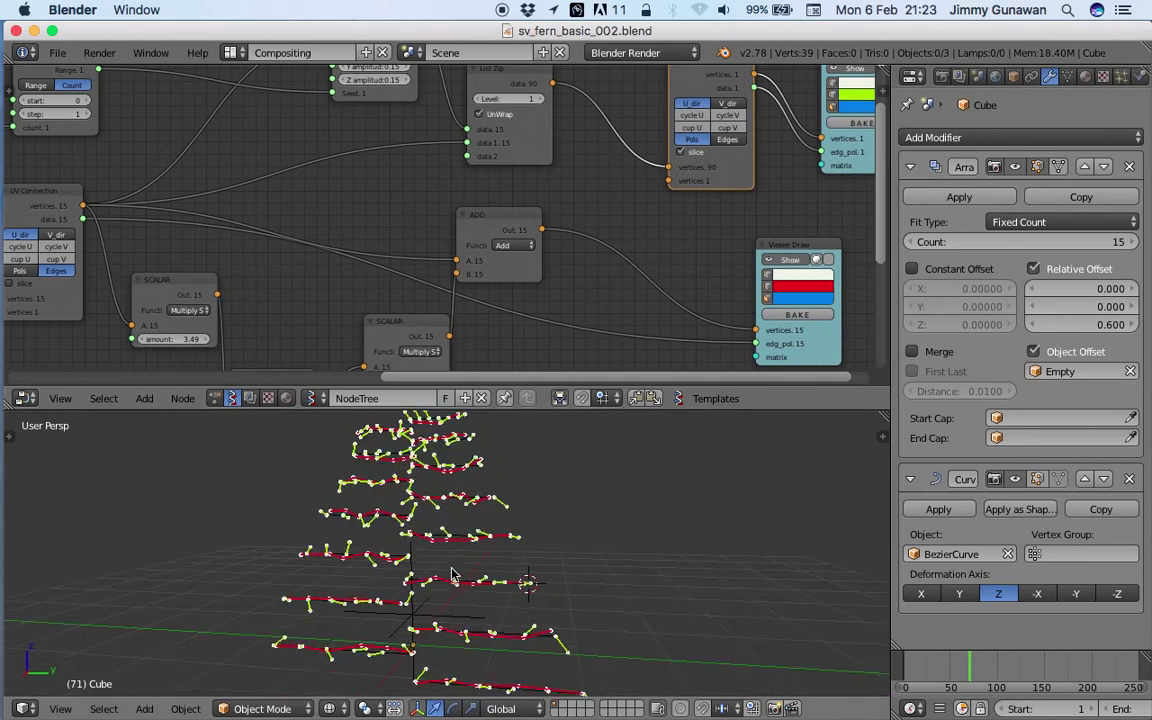
middle_click_drag(676, 130, 610, 229)
key("ctrl+s")
left_click(664, 138)
Connect the Add output to List Zip's data 1 input and the randomize node's Vertices input, then save the file
middle_click_drag(374, 297, 545, 229)
mouse_move(613, 252)
left_mouse_down()
mouse_move(591, 251)
mouse_move(631, 256)
left_mouse_up()
middle_click_drag(562, 232, 550, 270)
scroll(580, 225, "left", 2)
left_click(695, 222)
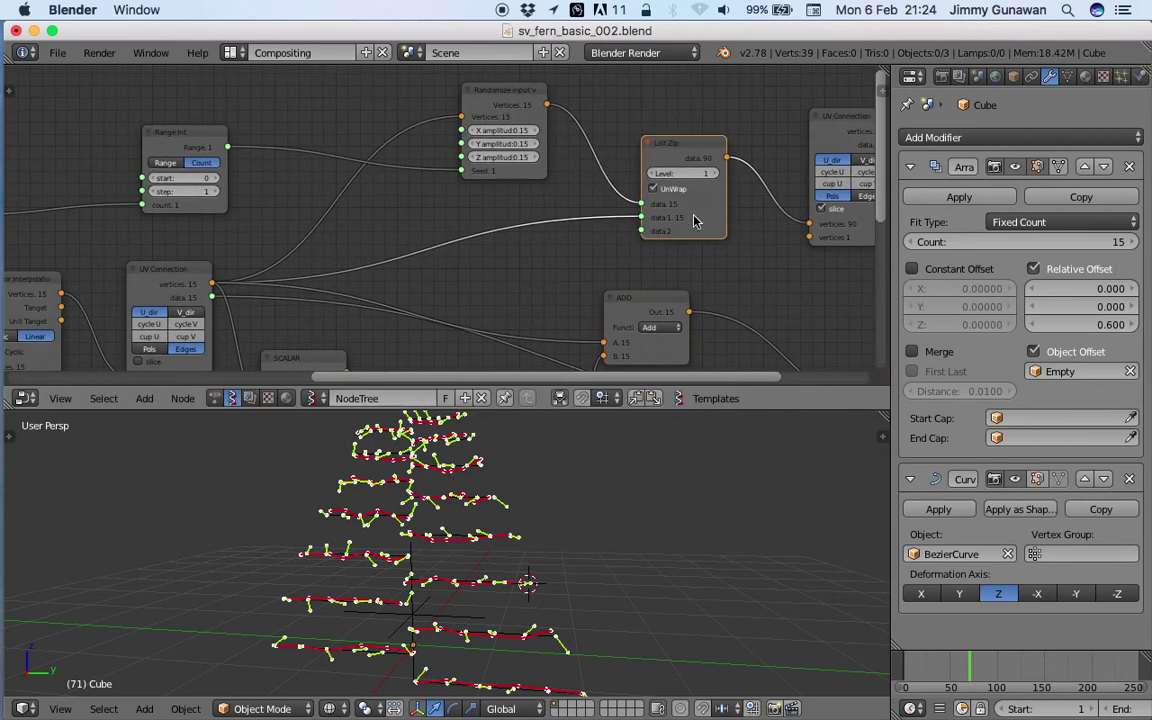
left_click_drag(688, 310, 641, 231)
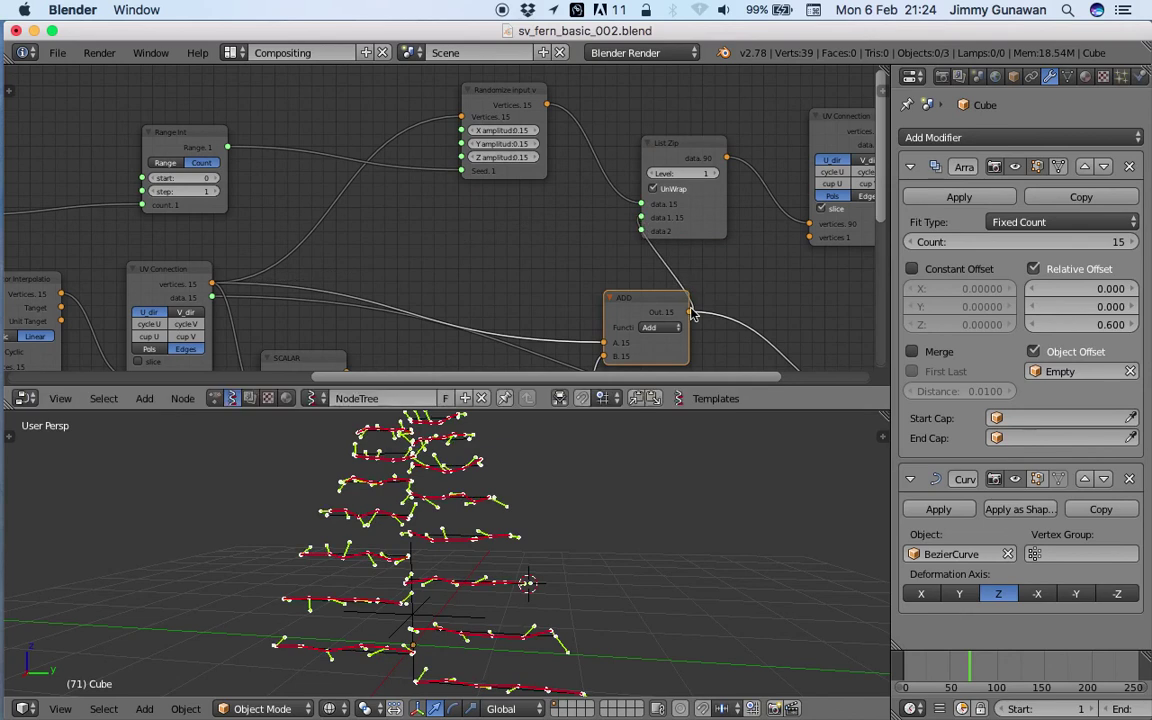
left_click_drag(688, 311, 458, 117)
key("ctrl+s")
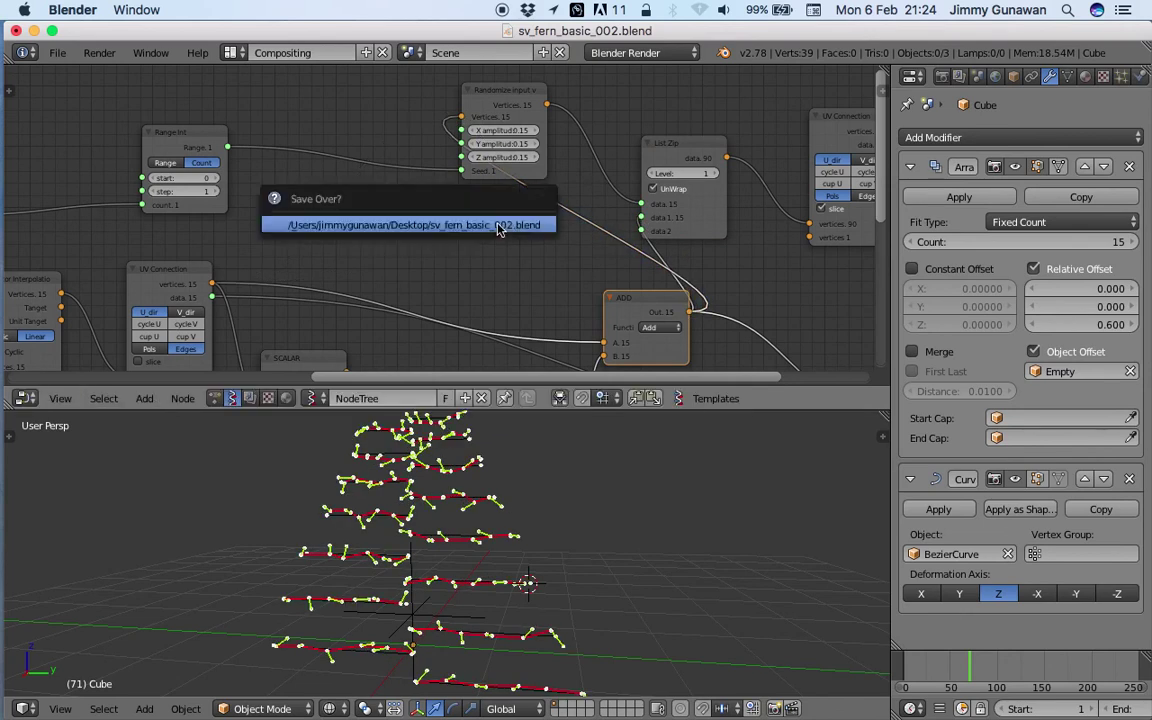
middle_click_drag(587, 525, 502, 548)
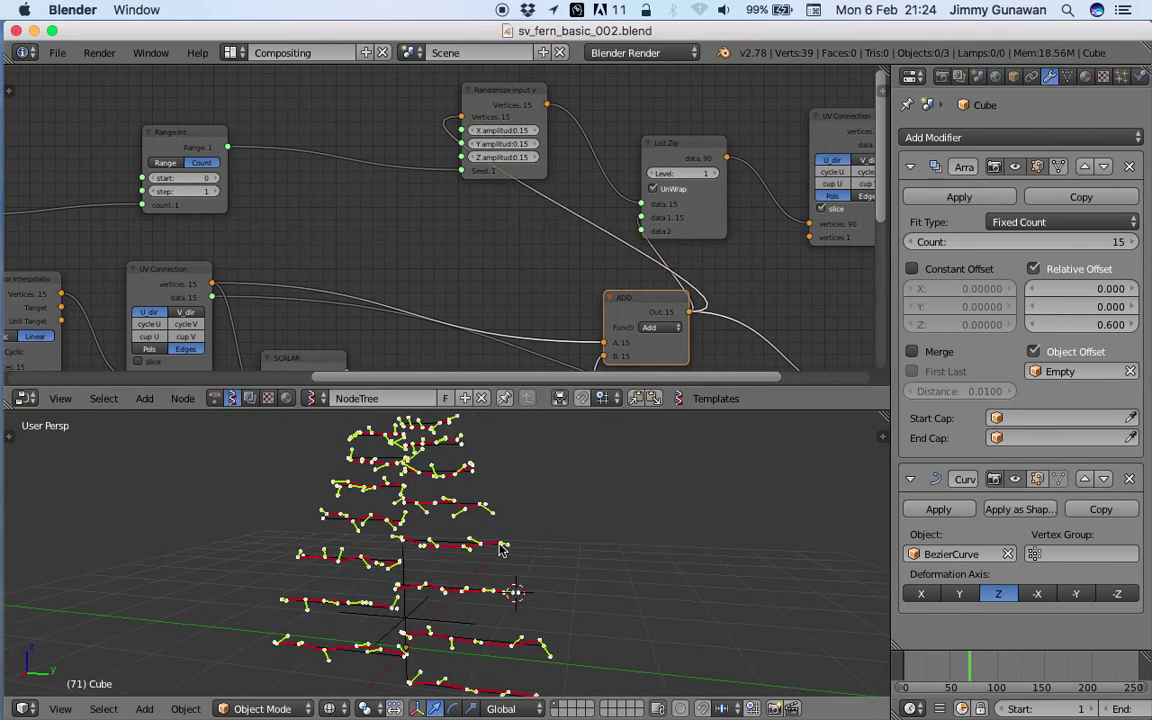
Set the X, Y and Z amplitudes of the randomize node to 0.21
middle_click_drag(527, 211, 518, 210)
left_click_drag(494, 129, 474, 143)
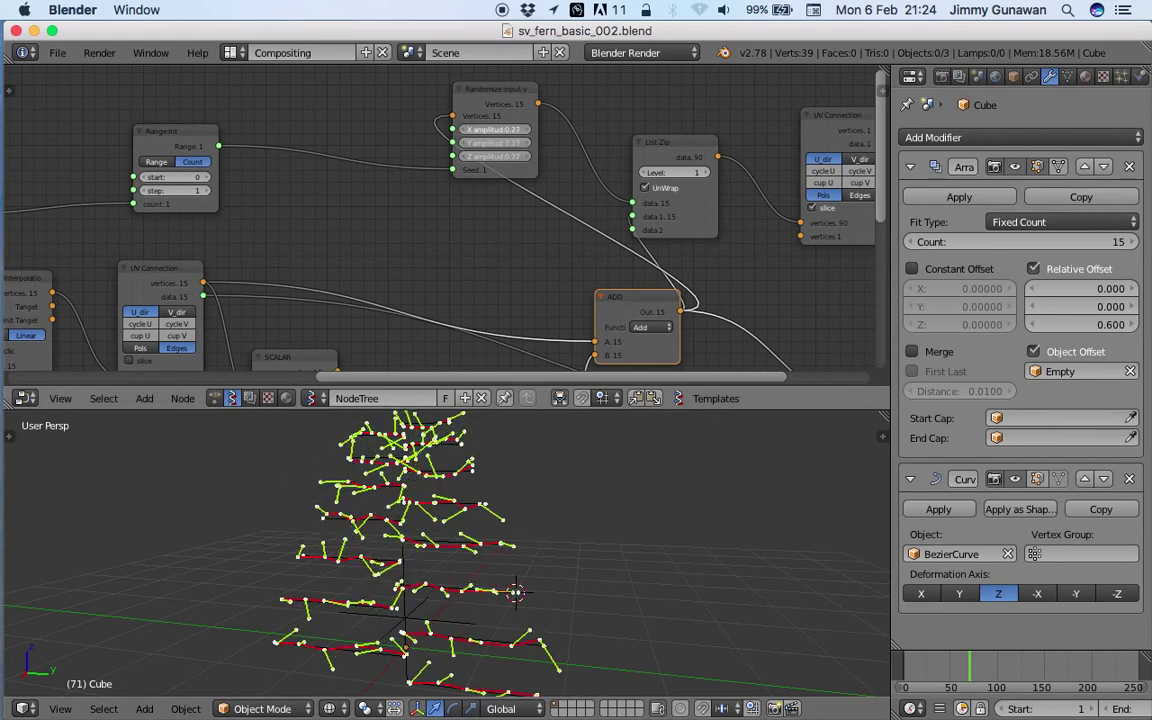
middle_click_drag(507, 483, 545, 454)
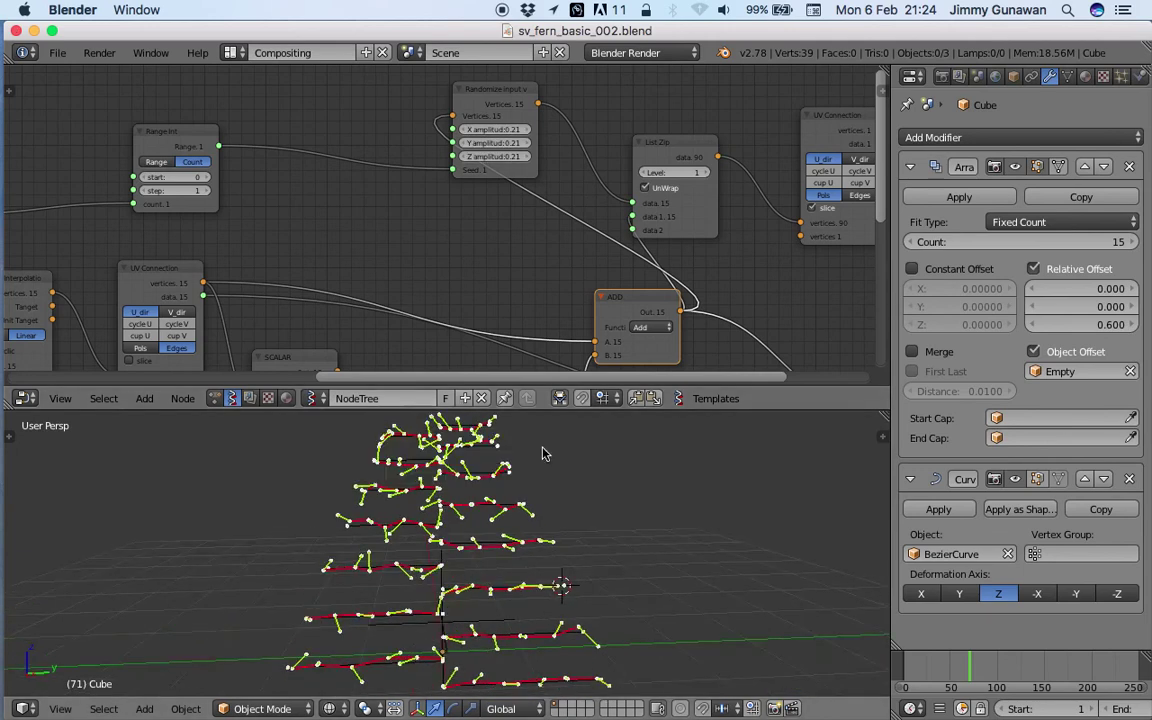
middle_click_drag(510, 578, 474, 578)
Select the Empty, duplicate the red Viewer Draw node into the free space near List Mask, and save the file
right_click(447, 593)
scroll(447, 285, "down", 5)
middle_click_drag(417, 228, 583, 65)
middle_click_drag(737, 206, 551, 190)
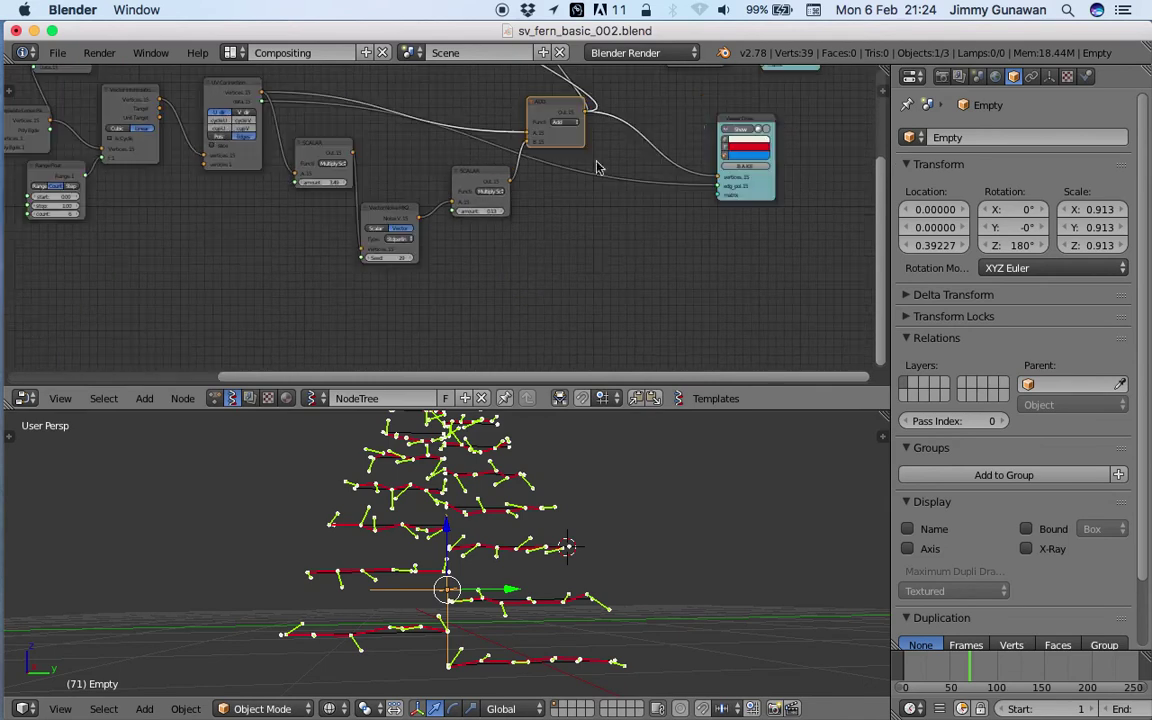
right_click(738, 127)
key("shift+d")
left_click(152, 278)
middle_click_drag(259, 299, 461, 272)
middle_click_drag(516, 486, 484, 567, "shift")
key("ctrl+s")
left_click(482, 567)
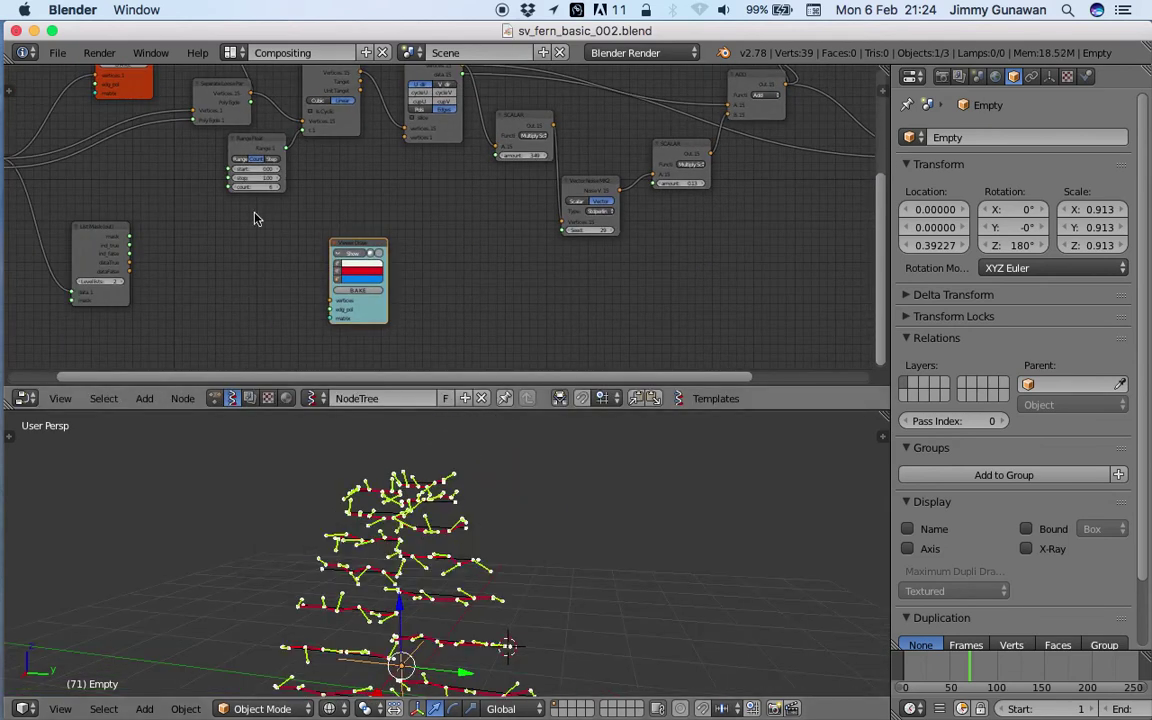
Connect List Mask's dataTrue output to the vertices input of the duplicated Viewer Draw node
scroll(133, 208, "up", 1)
middle_click_drag(133, 208, 240, 194)
left_click_drag(240, 263, 476, 304)
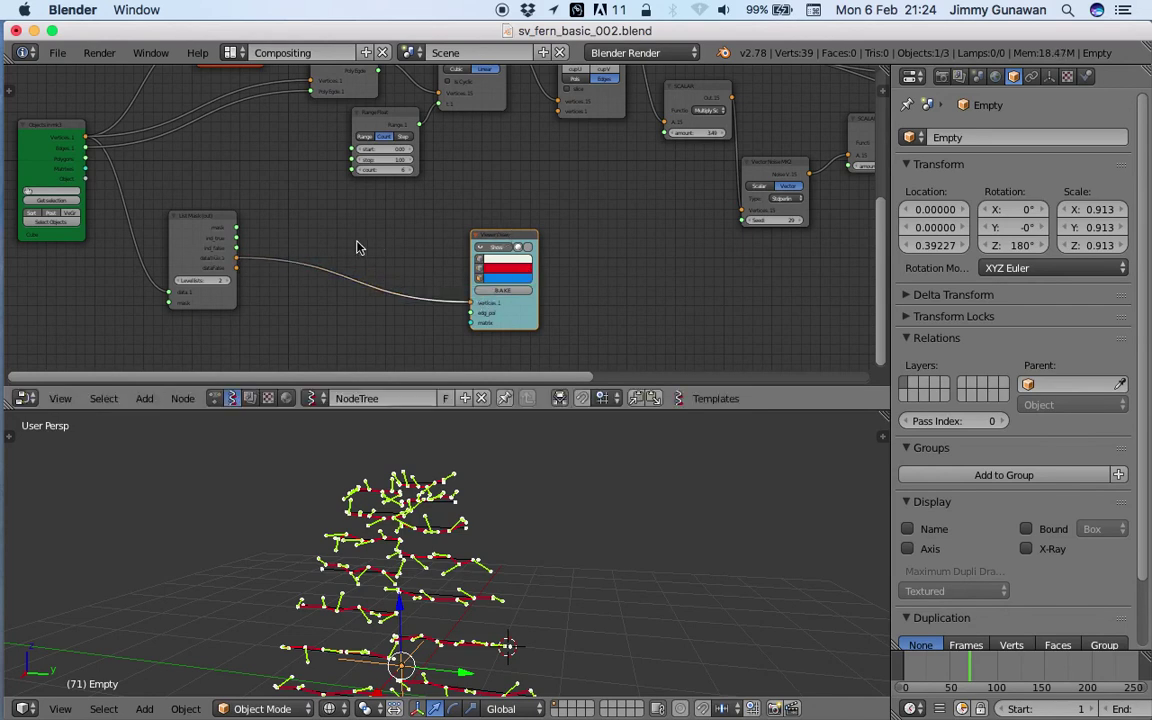
Insert a UV Connection node between List Mask and Viewer Draw, link its data output to edg_pol, and save the file
middle_click_drag(355, 243, 338, 172)
key("shift+a")
left_click(335, 172)
type("uv")
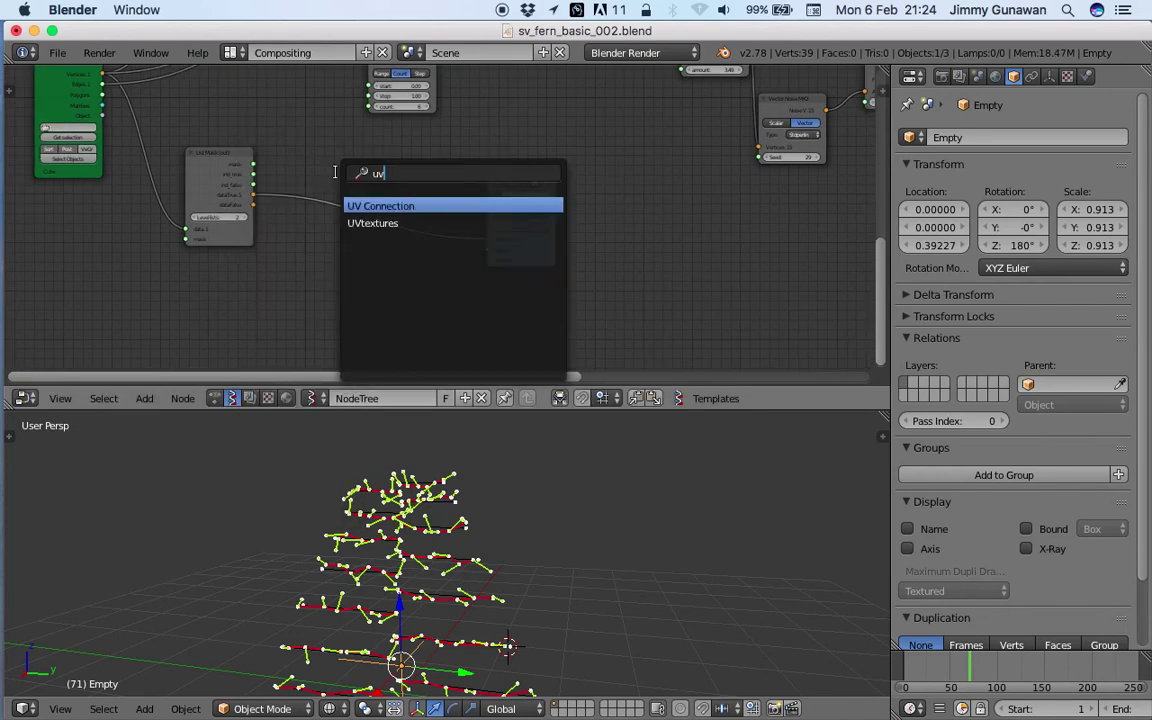
key("Return")
left_click(303, 155)
left_click_drag(404, 199, 486, 250)
key("ctrl+s")
left_click(450, 308)
scroll(442, 298, "up", 1)
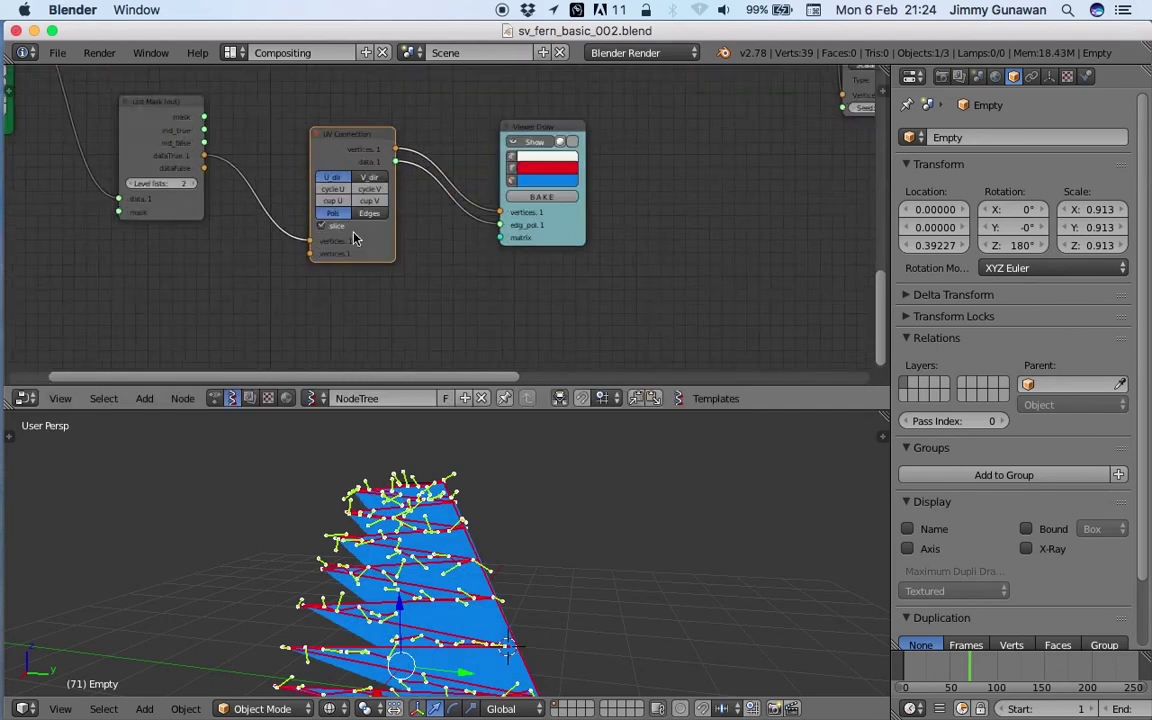
Feed List Mask's dataFalse output into the new UV Connection node and switch its output to Edges
scroll(353, 233, "up", 1)
left_click_drag(187, 165, 299, 241)
left_click(362, 213)
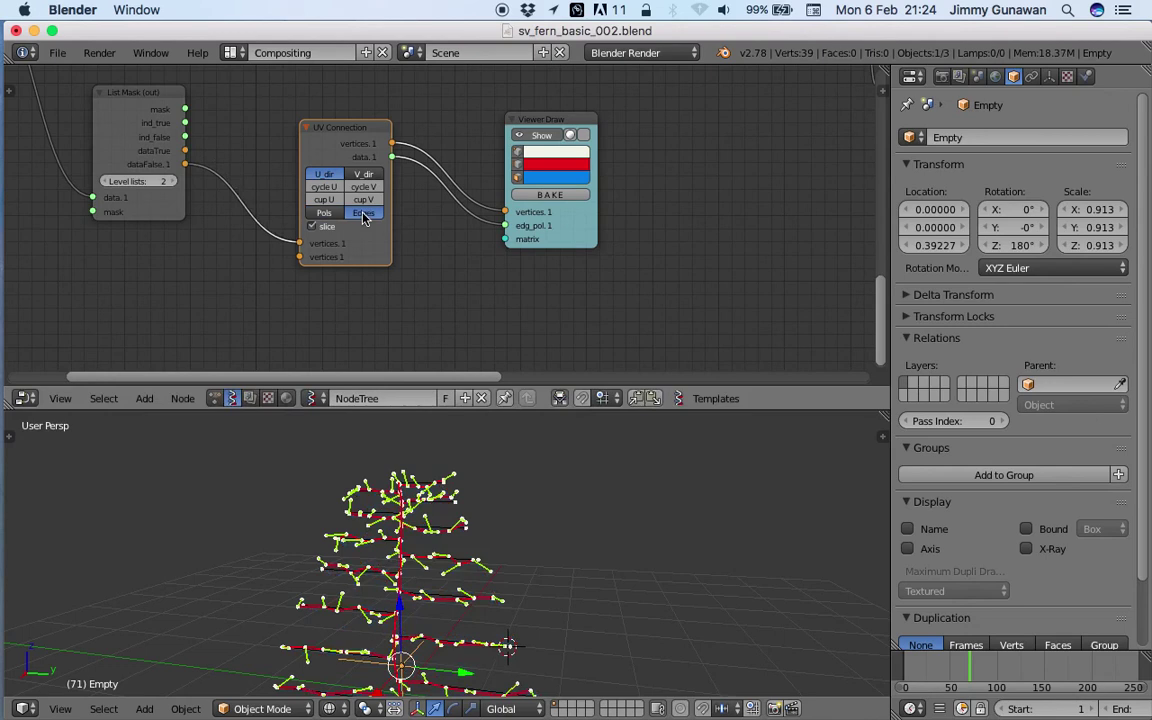
Set the edge colour of the trunk's Viewer Draw node to purple
left_click(549, 167)
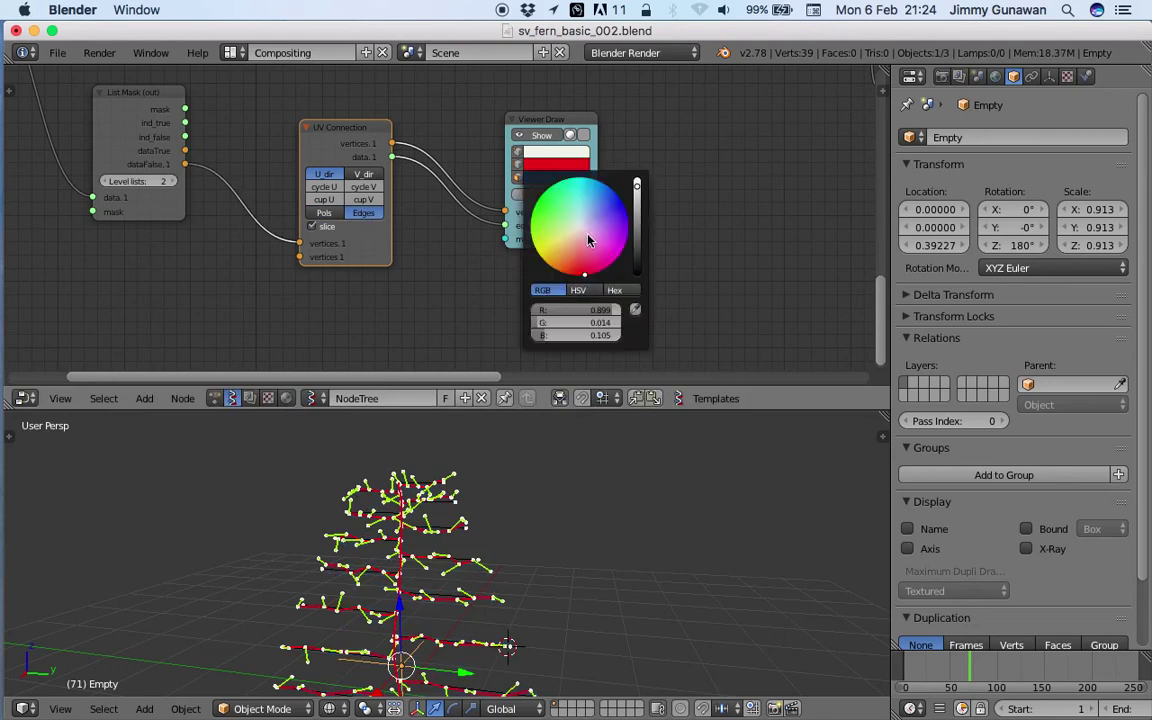
left_click(588, 237)
mouse_move(570, 251)
left_mouse_down()
mouse_move(533, 222)
mouse_move(538, 250)
mouse_move(597, 272)
mouse_move(617, 194)
mouse_move(627, 237)
left_mouse_up()
middle_click_drag(607, 540, 562, 549)
Enlarge the 3D viewport and frame the whole tree in it
right_click(538, 547)
scroll(642, 515, "down", 3)
middle_click_drag(642, 515, 585, 529)
left_click_drag(613, 409, 614, 226)
middle_click_drag(643, 335, 573, 335)
scroll(574, 337, "up", 4)
scroll(605, 365, "down", 2)
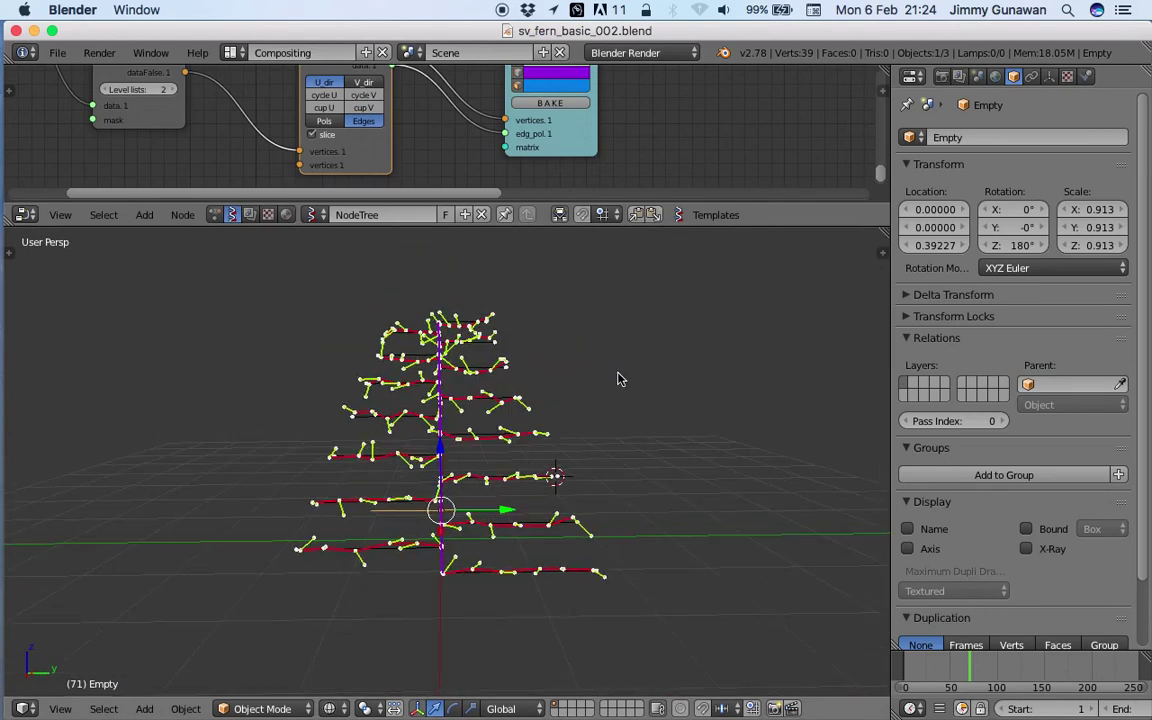
Rotate the Empty freely to about X 1.61°, Y 8.614°, Z 182.885° during animation playback, save the file and stop playback
key("alt+a")
key("r")
key("r")
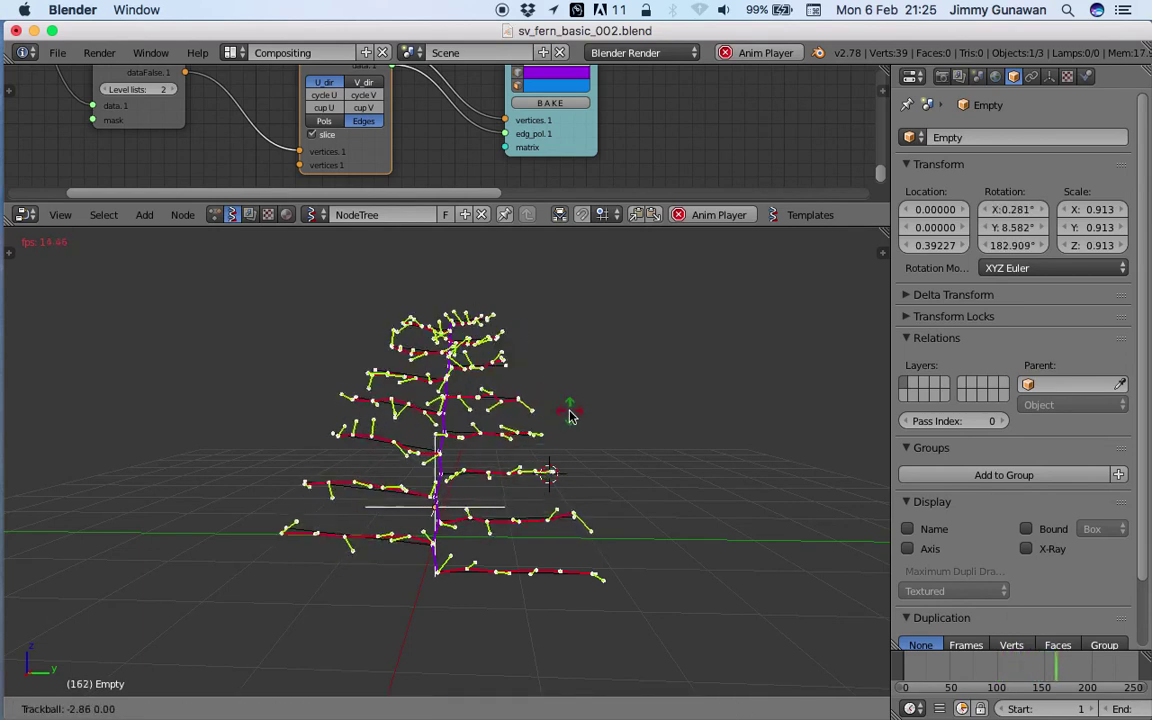
key("r")
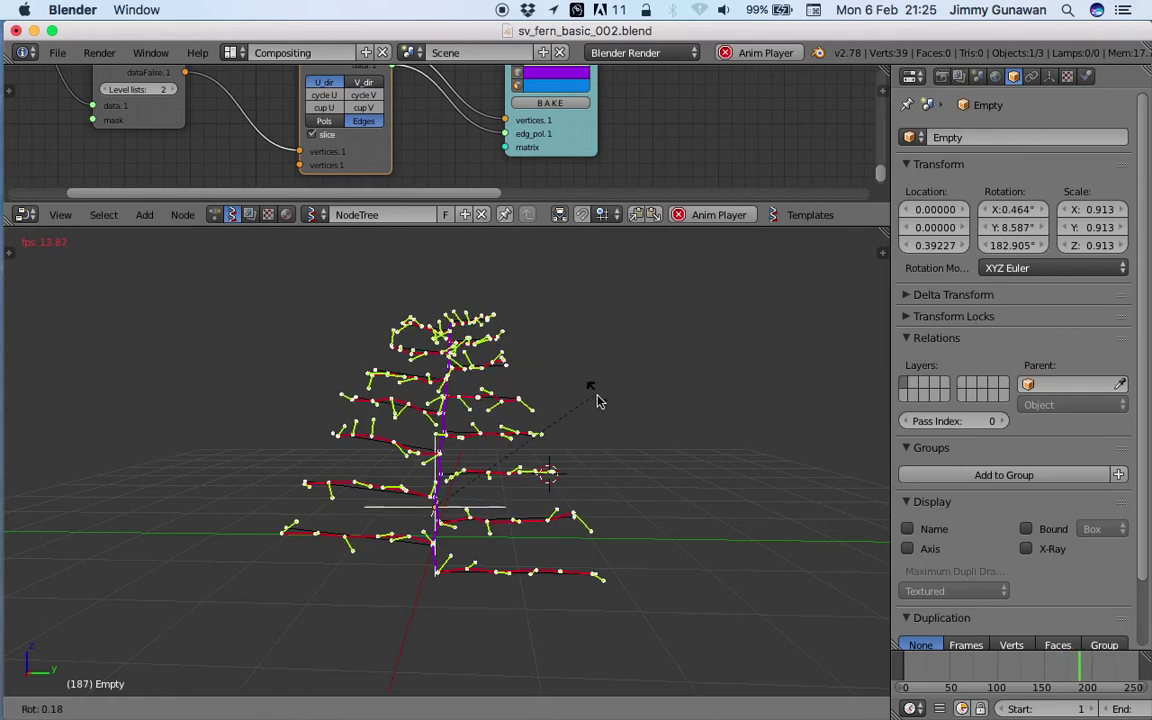
left_click(571, 408)
key("ctrl+s")
left_click(558, 408)
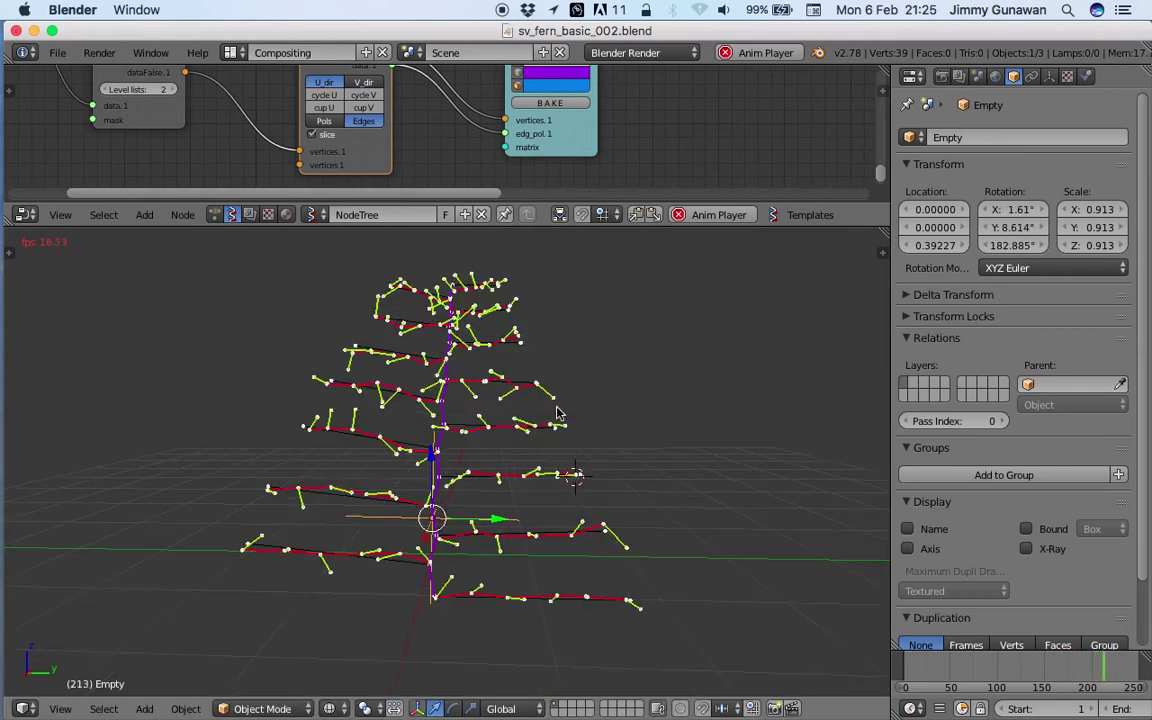
key("Escape")
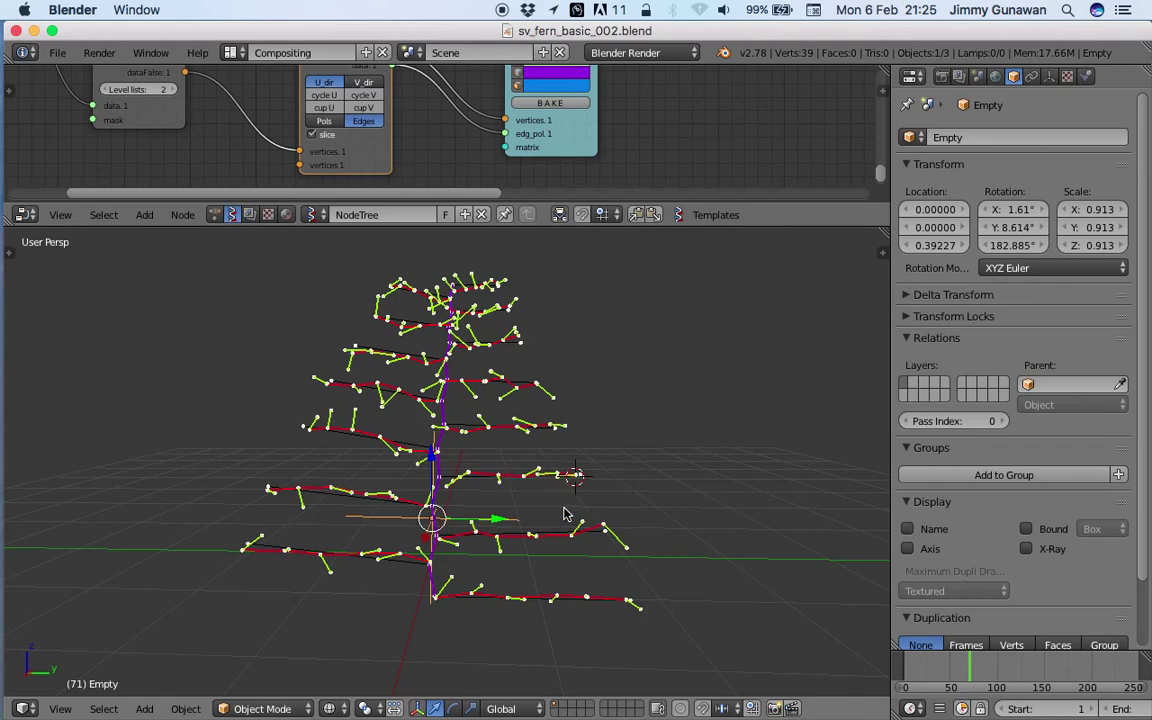
Select the branch mesh and set its Array modifier count to 19
right_click(498, 438)
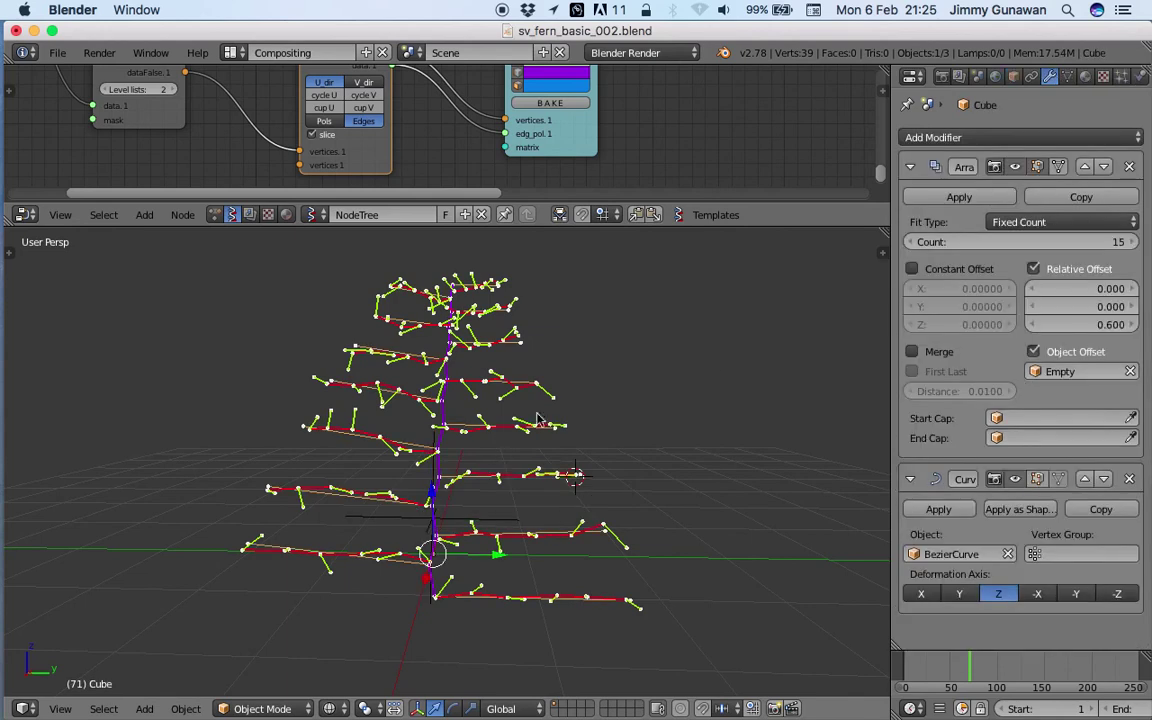
left_click(1024, 241)
type("19")
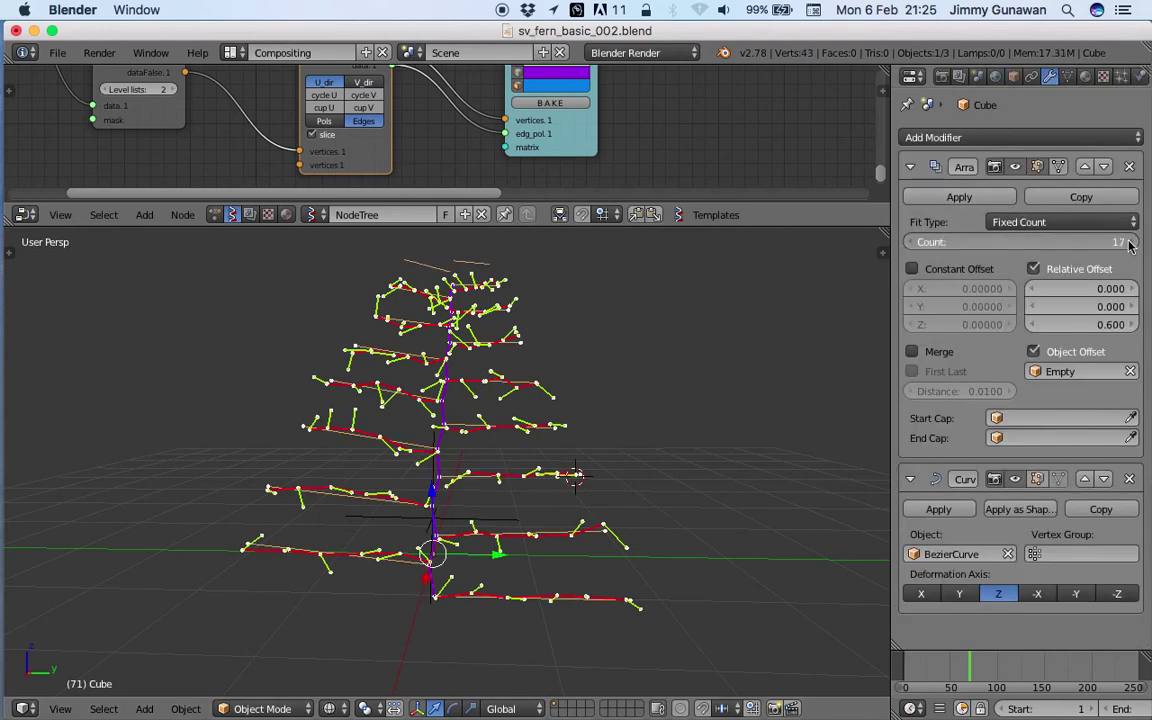
key("Return")
scroll(640, 390, "down", 3)
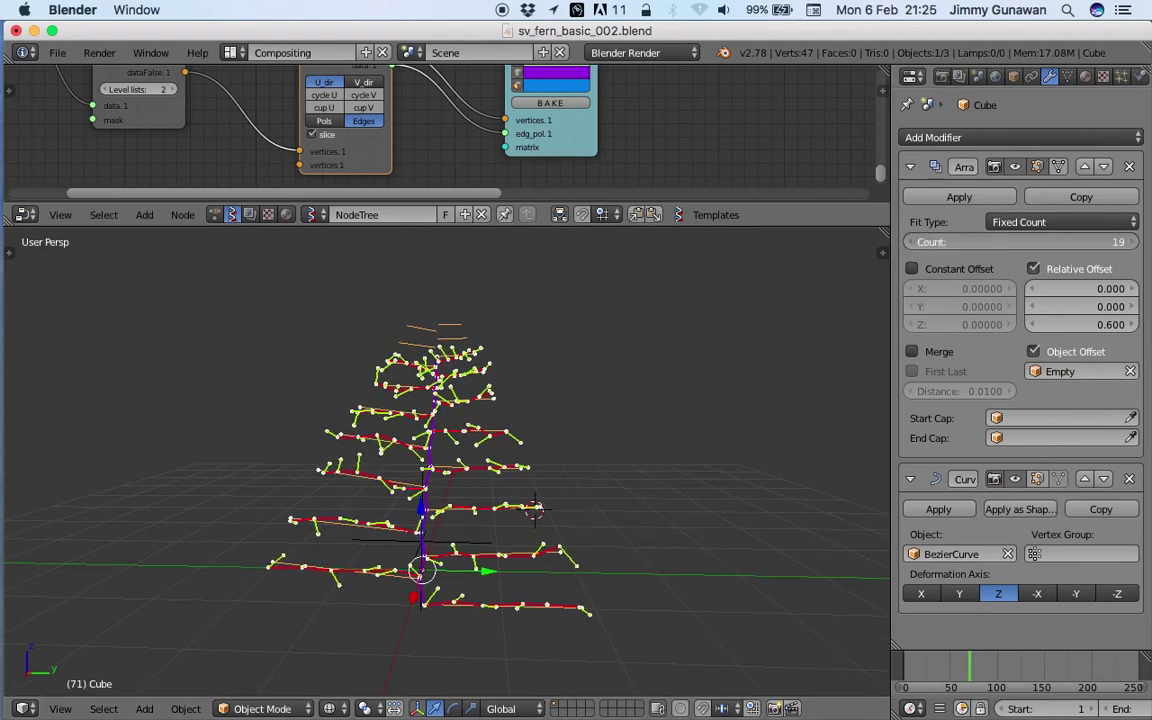
Raise the Array count to 32, move the timeline to frame 88 and inspect the tree from several angles
middle_click_drag(660, 388, 655, 418)
left_click(940, 668)
middle_click_drag(586, 427, 725, 465)
middle_click_drag(318, 441, 490, 485)
left_click(986, 668)
middle_click_drag(806, 570, 506, 533)
middle_click_drag(494, 430, 370, 590, "shift")
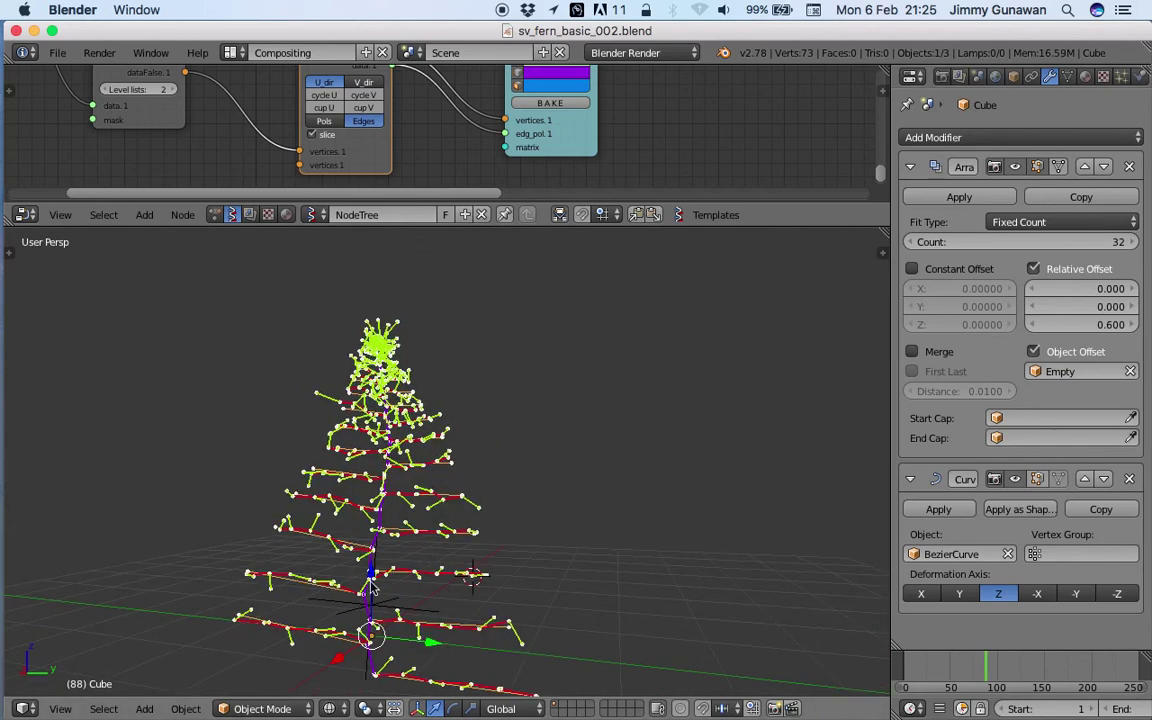
middle_click_drag(425, 530, 452, 397)
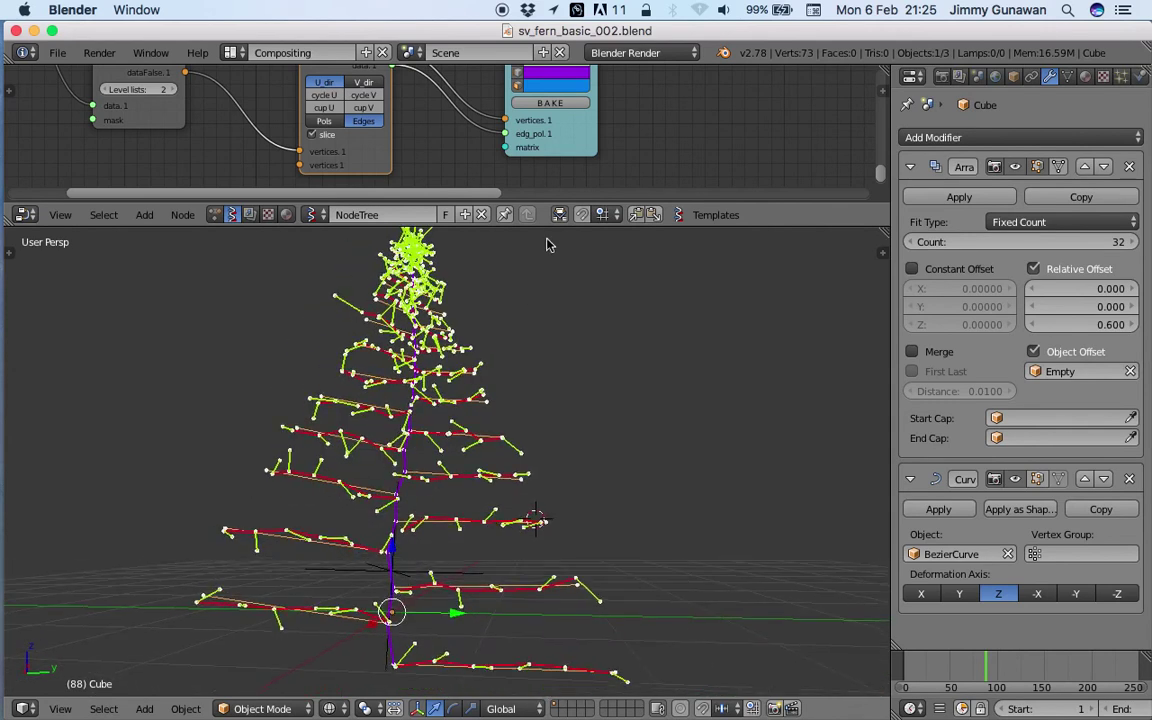
Enlarge the node editor again and bring the Objects in, List Mask and trunk Viewer Draw nodes into view
left_click_drag(548, 227, 562, 414)
middle_click_drag(462, 332, 514, 332)
scroll(520, 240, "left", 12)
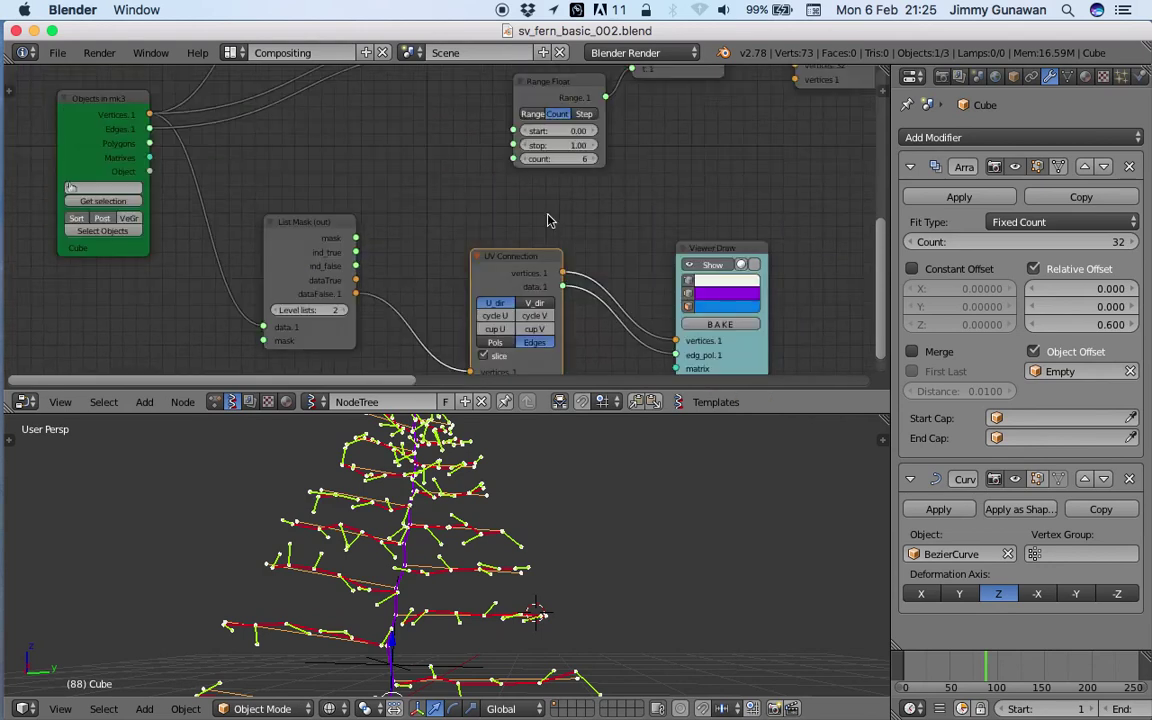
Try amplitudes of 0.51 on all three axes of the Randomize Input Vectors node, then reduce them to 0.24
scroll(470, 270, "up", 4)
scroll(409, 250, "right", 4)
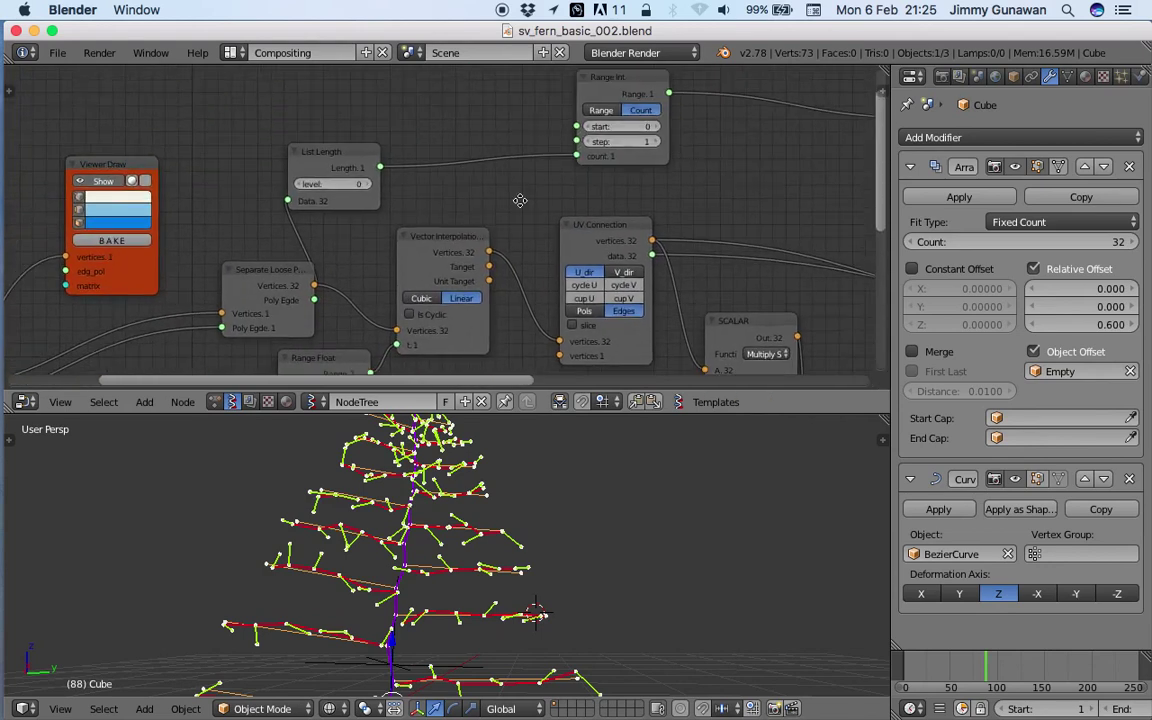
scroll(520, 200, "right", 14)
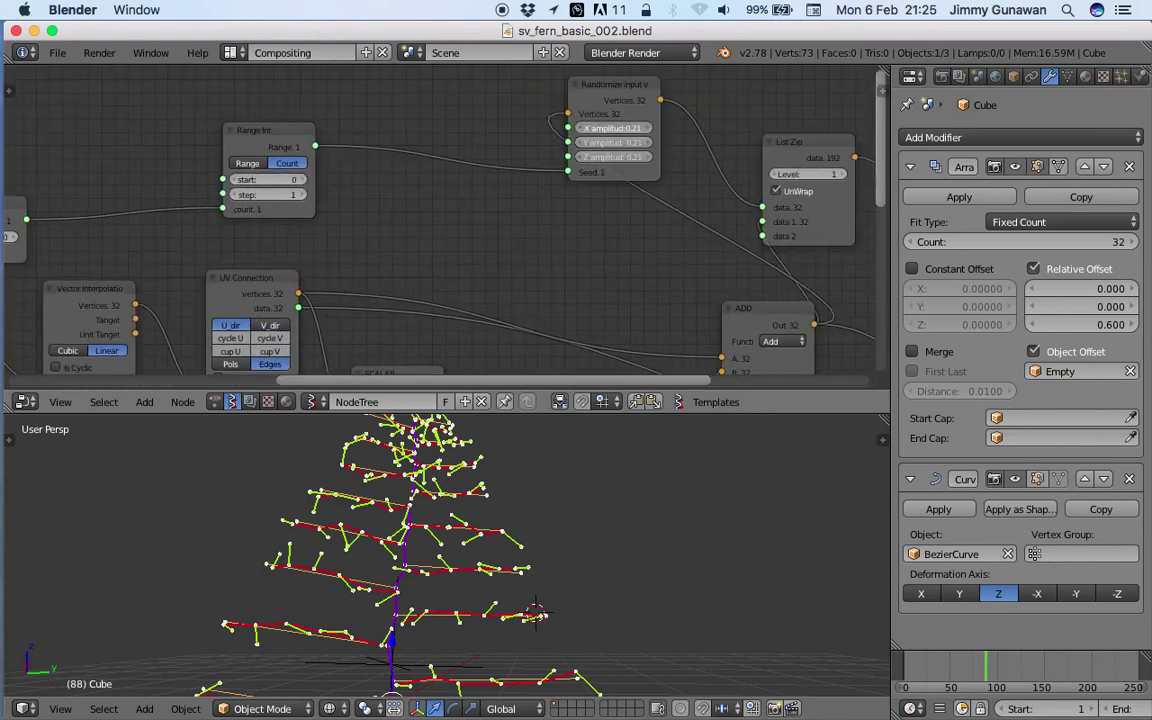
left_click_drag(614, 142, 642, 142)
scroll(468, 533, "right", 5)
middle_click_drag(467, 532, 617, 506)
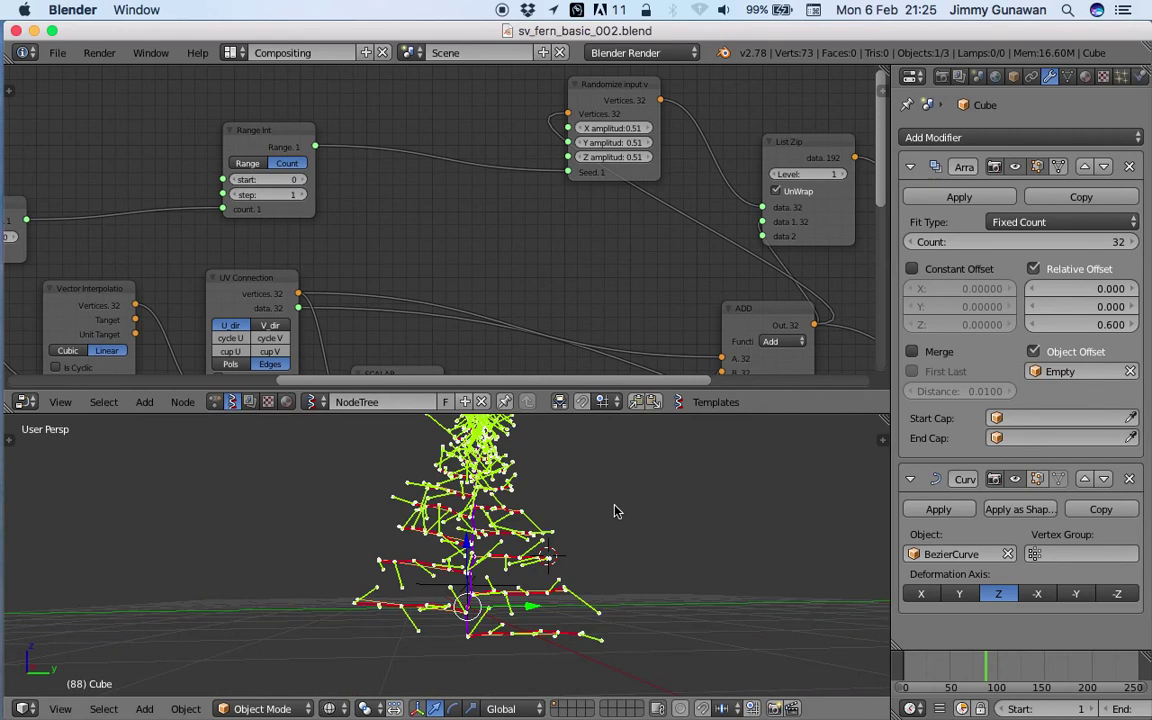
mouse_move(614, 142)
left_mouse_down()
mouse_move(568, 142)
mouse_move(630, 128)
left_mouse_up()
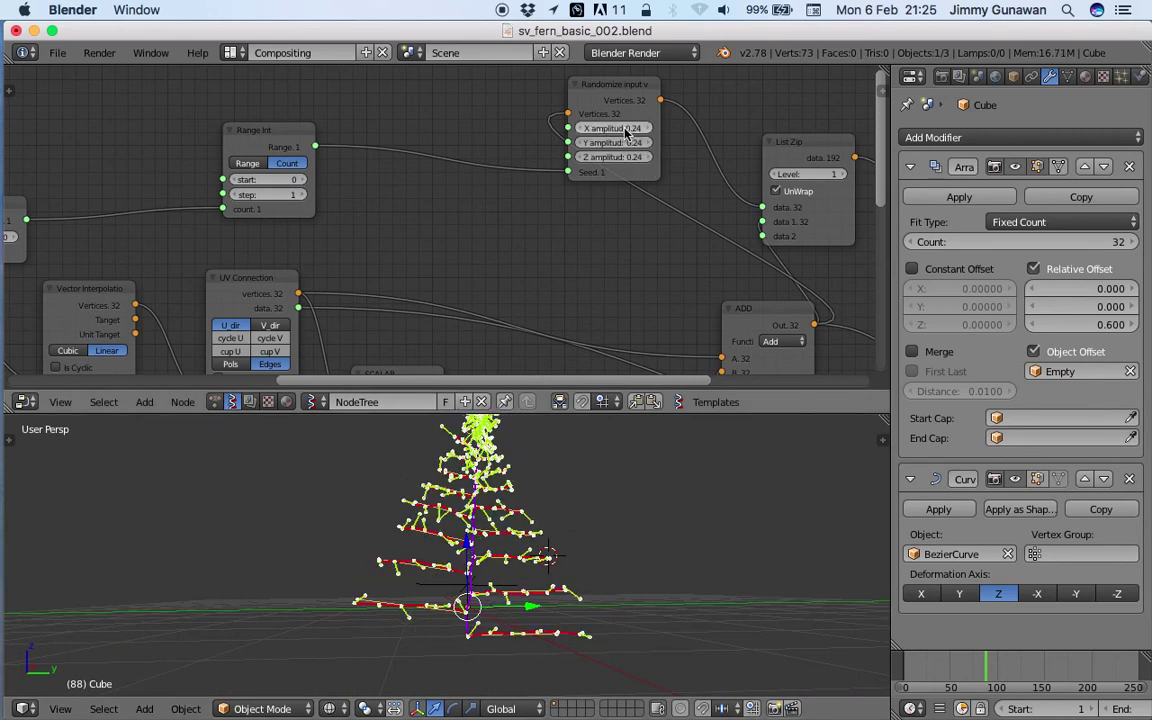
middle_click_drag(481, 634, 435, 628)
middle_click_drag(560, 212, 509, 294)
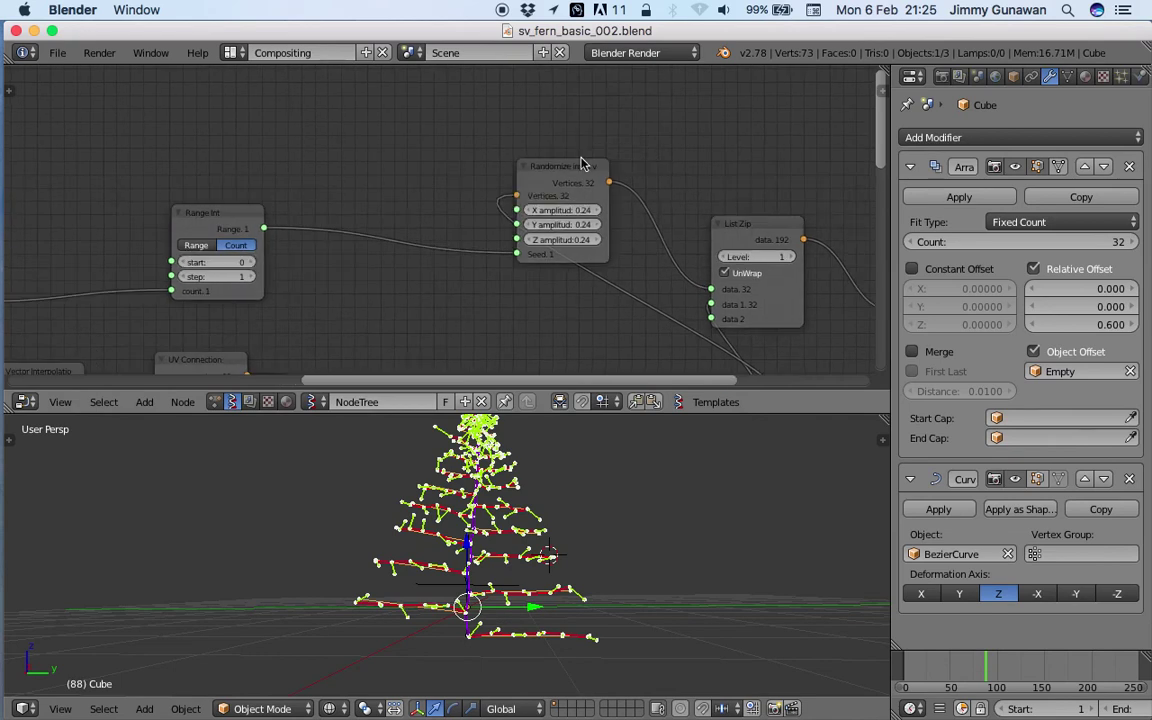
Spread out the Randomize, List Zip, UV Connection, Viewer Draw and ADD nodes of the twig branch so their links are readable
left_click_drag(562, 188, 631, 173)
middle_click_drag(650, 190, 480, 138)
left_click_drag(586, 172, 642, 140)
middle_click_drag(642, 140, 464, 146)
left_click_drag(720, 155, 824, 146)
left_click_drag(604, 134, 742, 143)
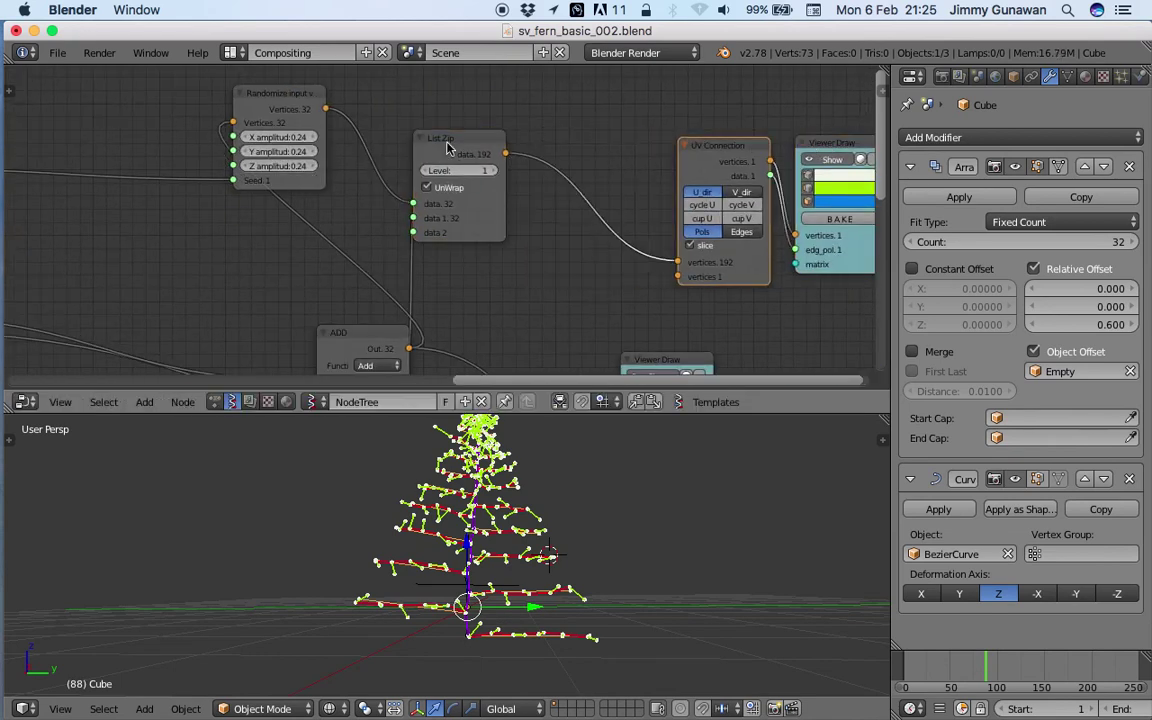
left_click_drag(491, 138, 595, 148)
middle_click_drag(251, 96, 378, 100)
left_click_drag(415, 107, 537, 140)
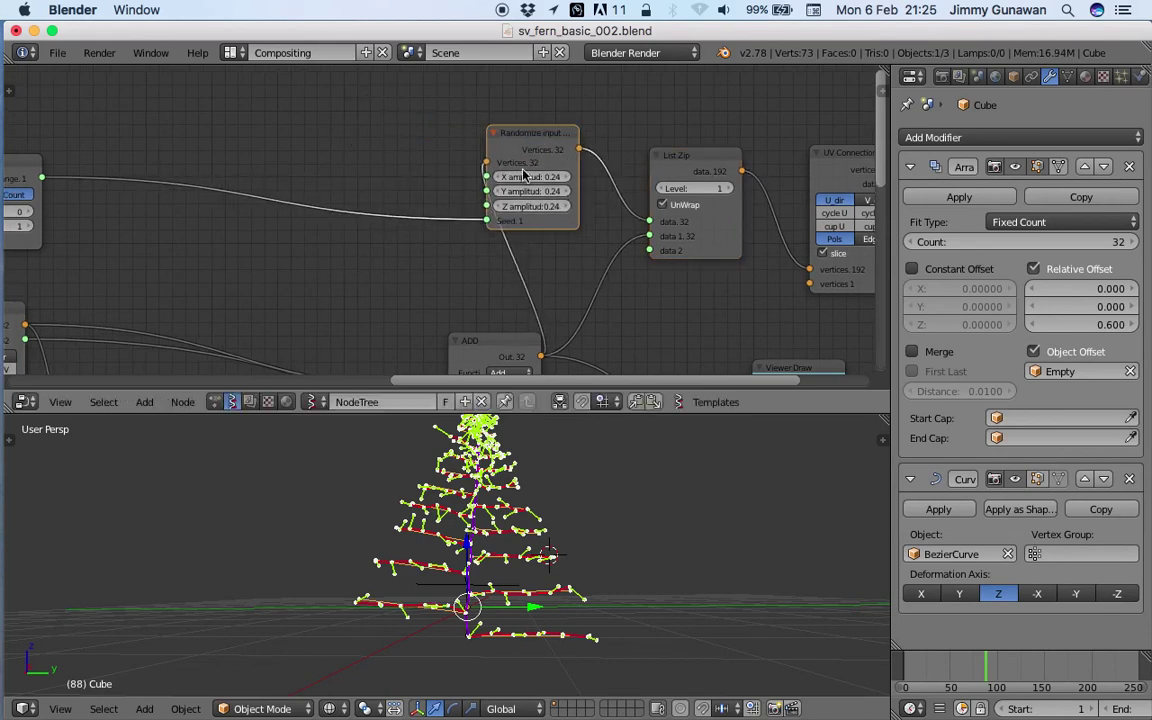
middle_click_drag(420, 240, 391, 211)
left_click(433, 309)
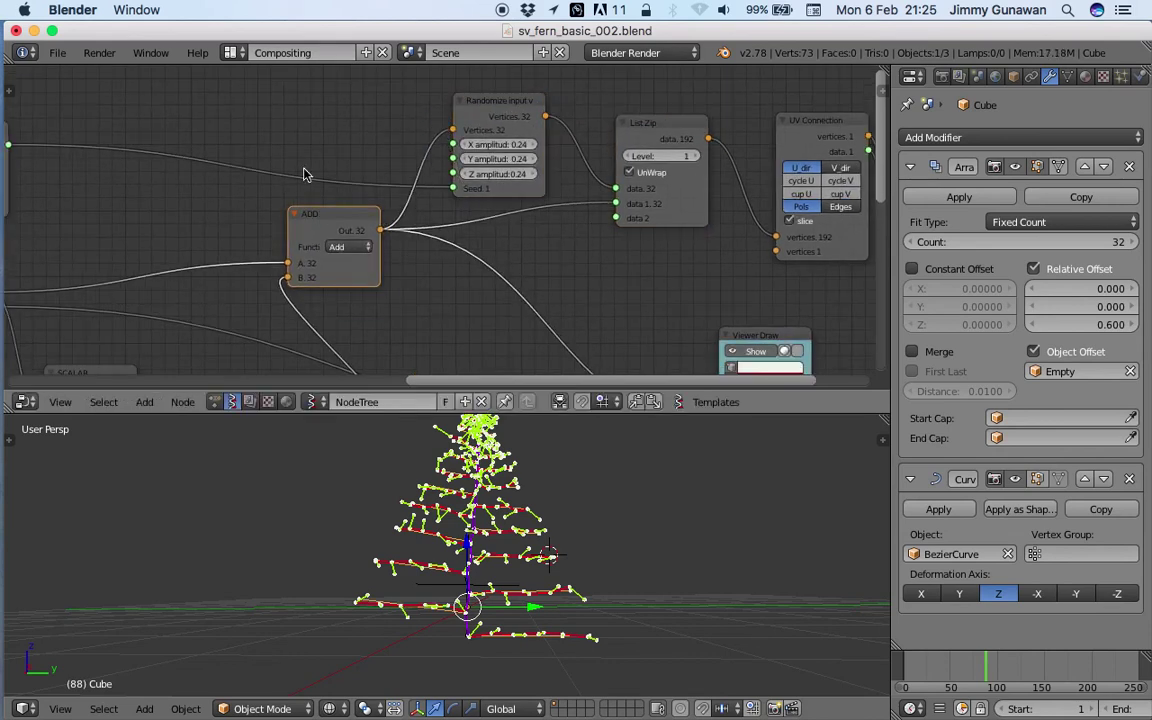
Add a Range Float node and link its Range output to the Randomize node's X amplitude, Z amplitude and Seed inputs
scroll(305, 175, "up", 3)
key("space")
type("range f")
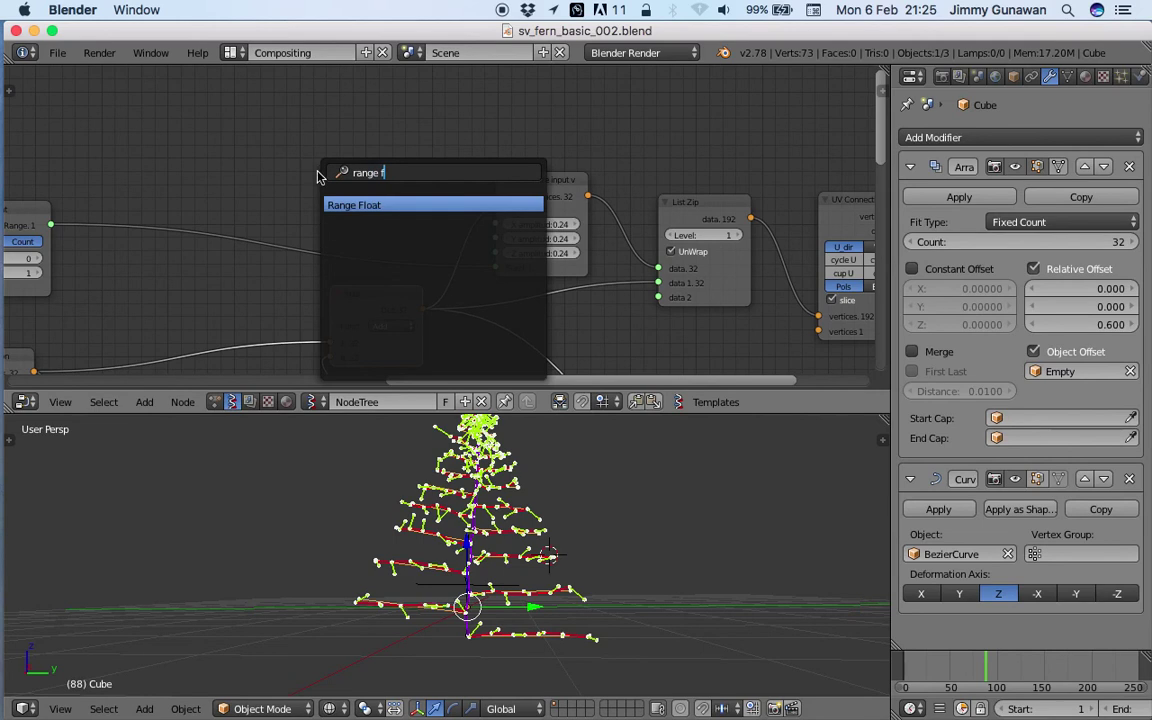
key("Return")
left_click(323, 127)
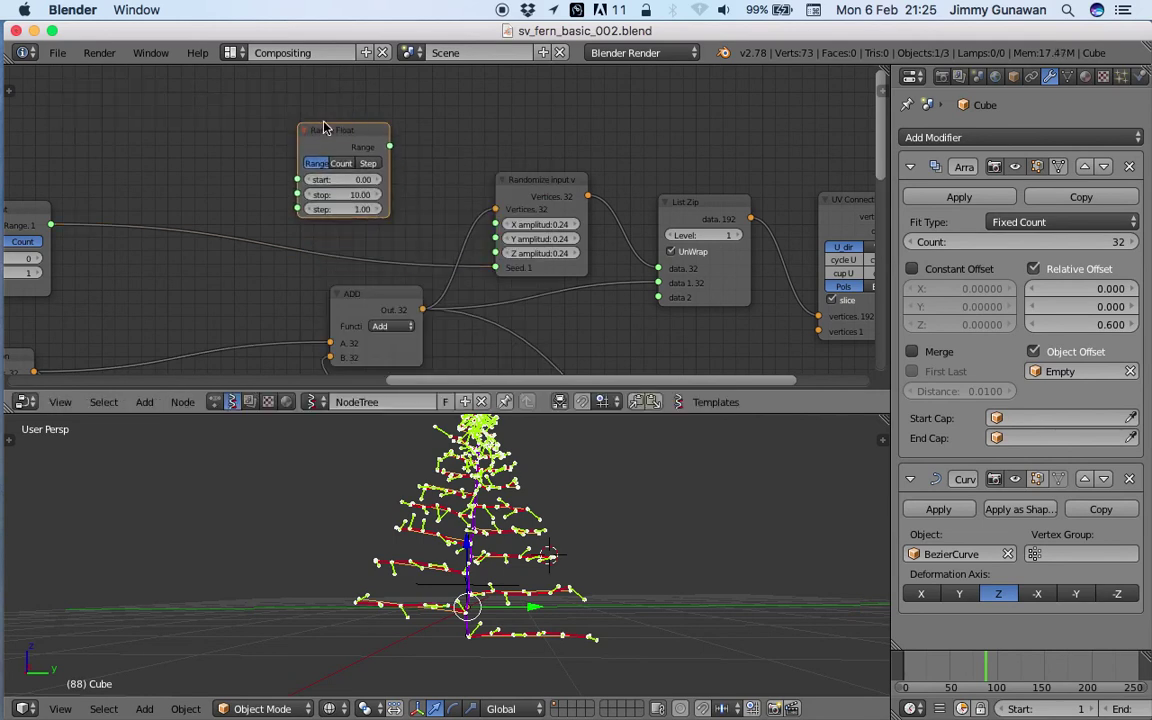
left_click_drag(390, 147, 495, 268)
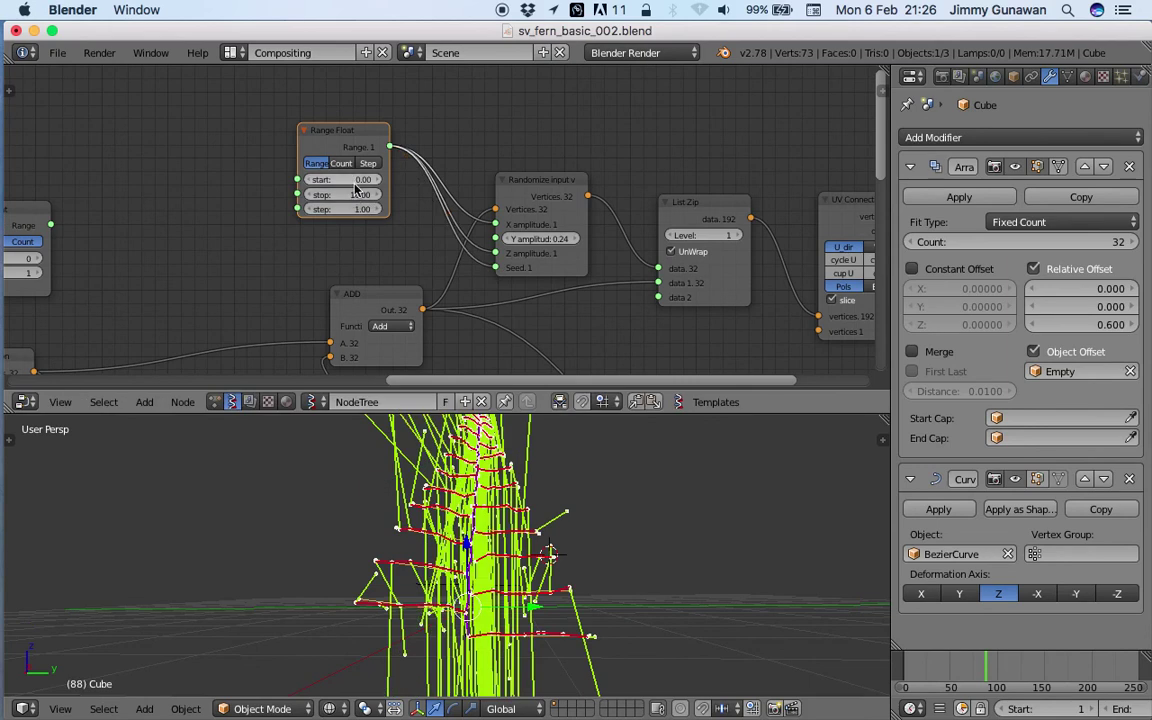
Set the Range Float node's stop to 1.00, start to -0.39 and step to 0.73
left_click(352, 198)
type("1")
key("Return")
left_click_drag(332, 210, 310, 180)
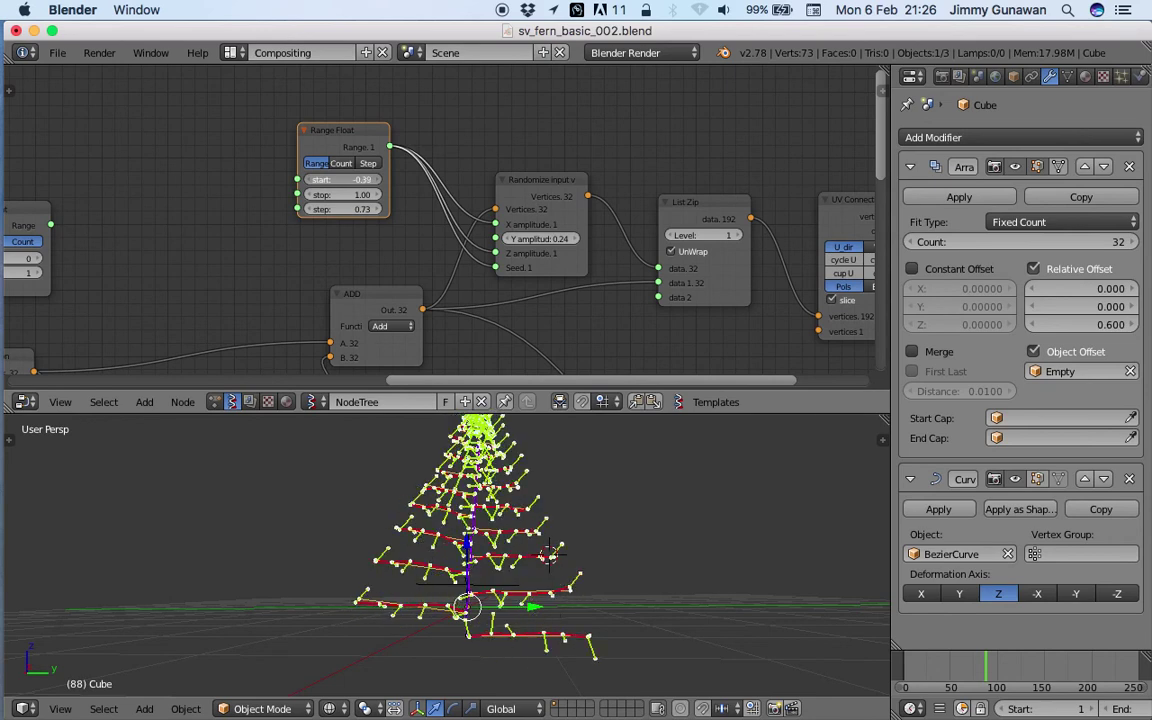
Link Range Float to the Y amplitude as well and switch it to Count mode with start 0.15, stop 23.71 and count 741
left_click_drag(395, 150, 495, 239)
left_click_drag(360, 180, 590, 209)
left_click(352, 208)
left_click(343, 164)
scroll(465, 530, "down", 2)
middle_click_drag(470, 530, 437, 550)
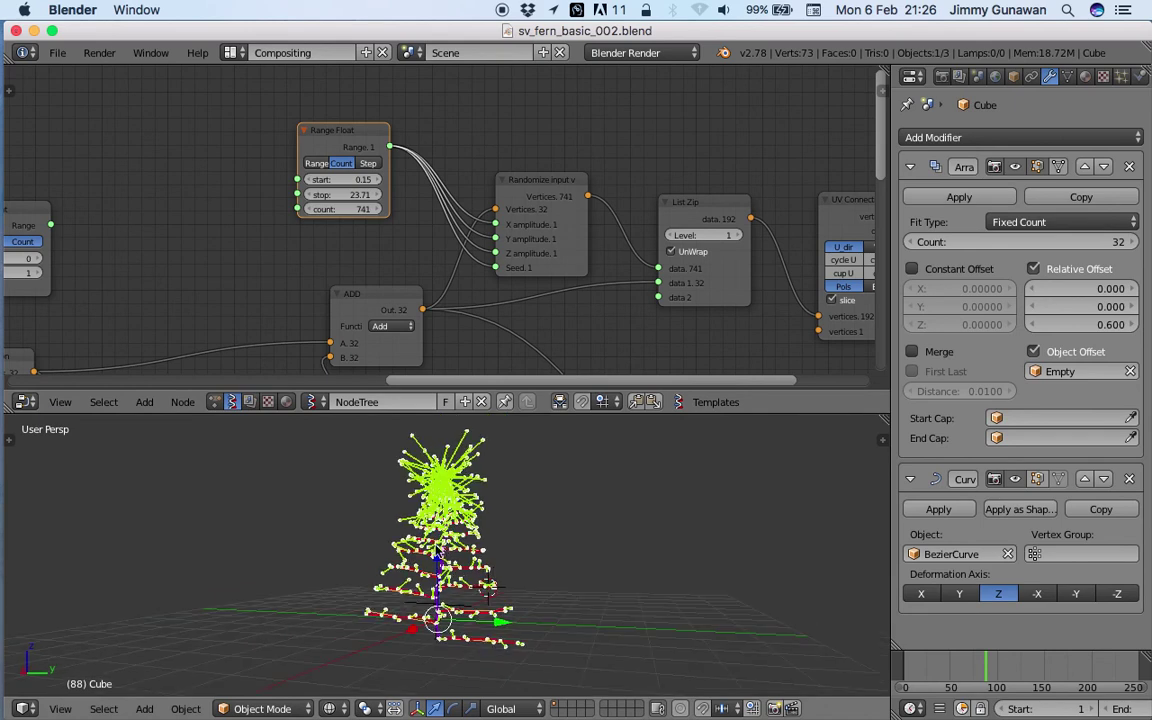
Set the Range Float stop to 23.47, move the node away from the Randomize node and save the file
scroll(437, 550, "up", 1)
mouse_move(346, 195)
left_mouse_down()
mouse_move(332, 195)
mouse_move(366, 187)
left_mouse_up()
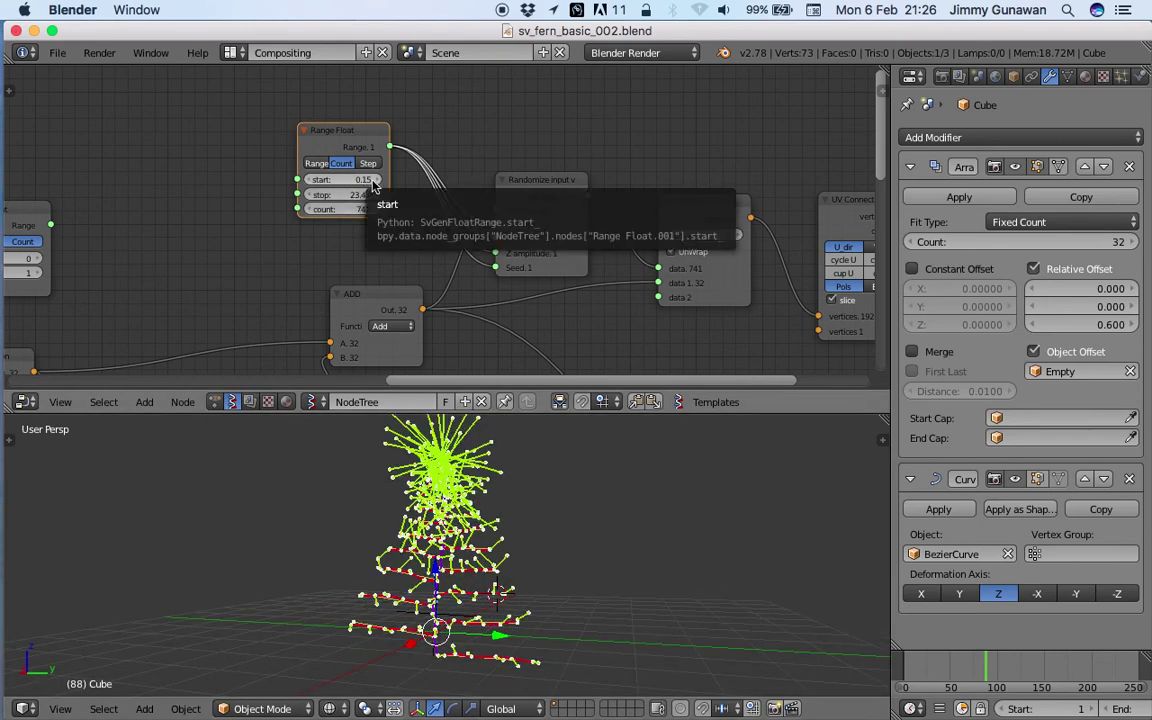
key("g")
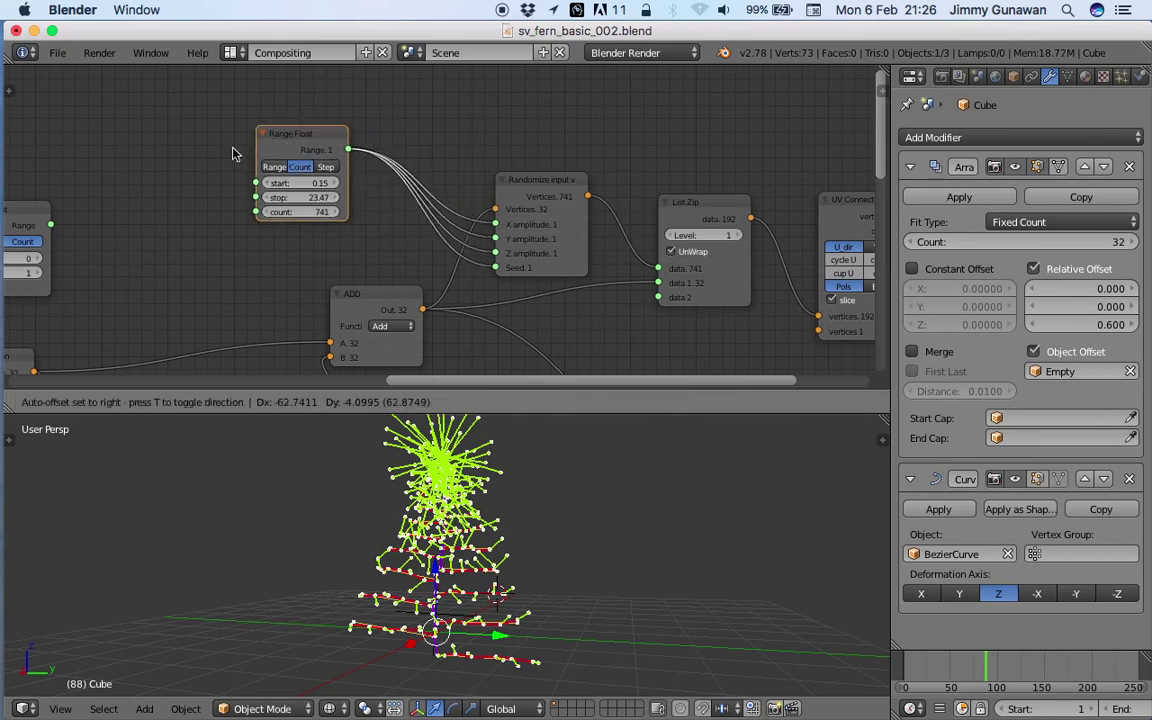
left_click(166, 180)
key("ctrl+s")
left_click(216, 149)
left_click_drag(236, 158, 191, 158)
key("ctrl+s")
left_click(188, 154)
Lower the Range Float count to 730 and try start values of 0.09 and 0.30 while viewing the lower branches
scroll(190, 168, "up", 1)
left_click_drag(184, 240, 150, 204)
scroll(531, 629, "up", 3)
middle_click_drag(531, 629, 574, 575, "shift")
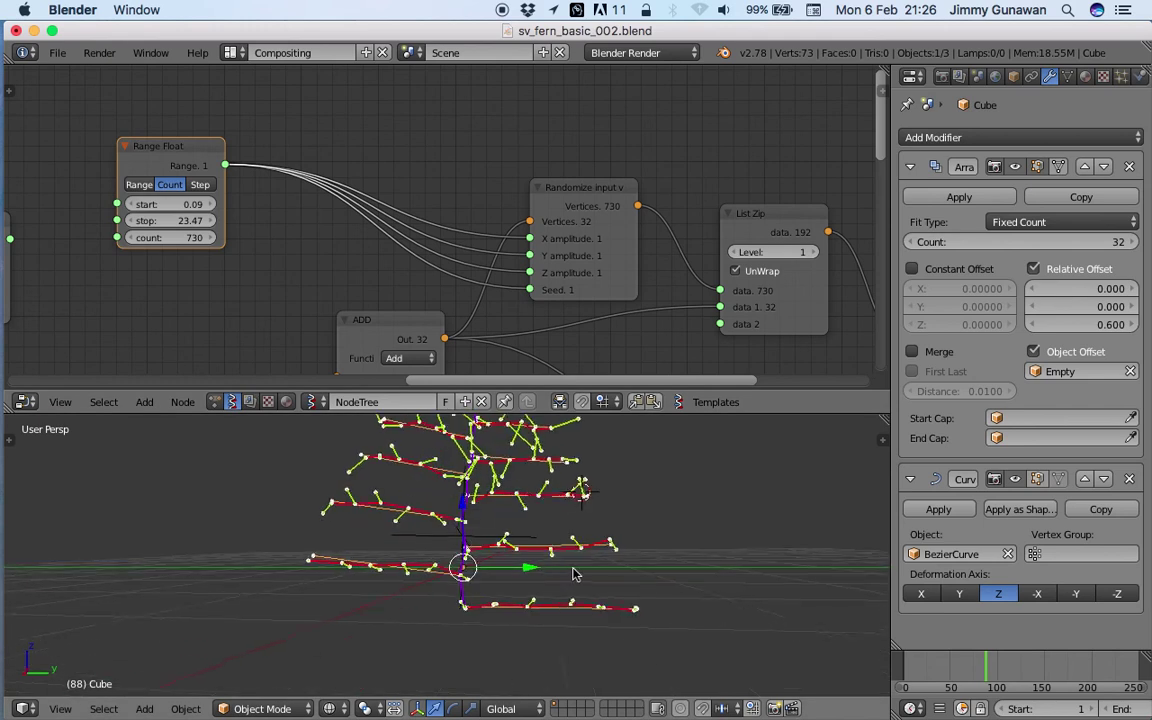
left_click_drag(172, 205, 184, 206)
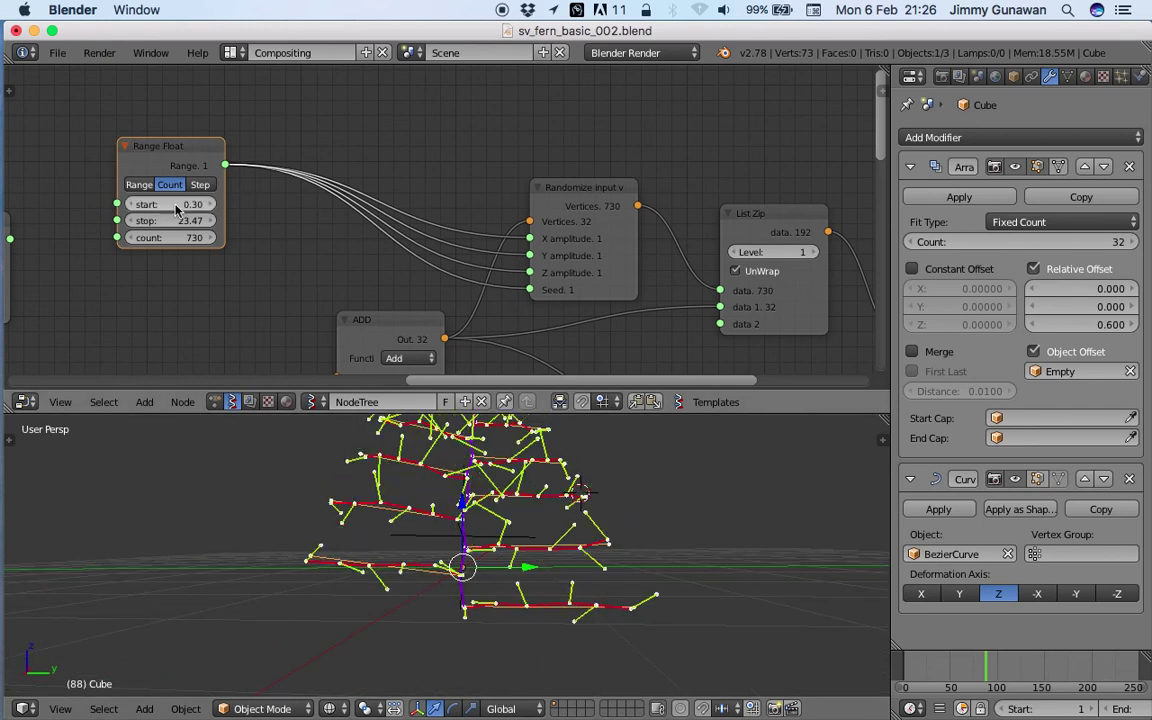
Reduce the Range Float count to 696 and stop to 0.70, bring the start close to zero, and save the file
left_click(179, 204)
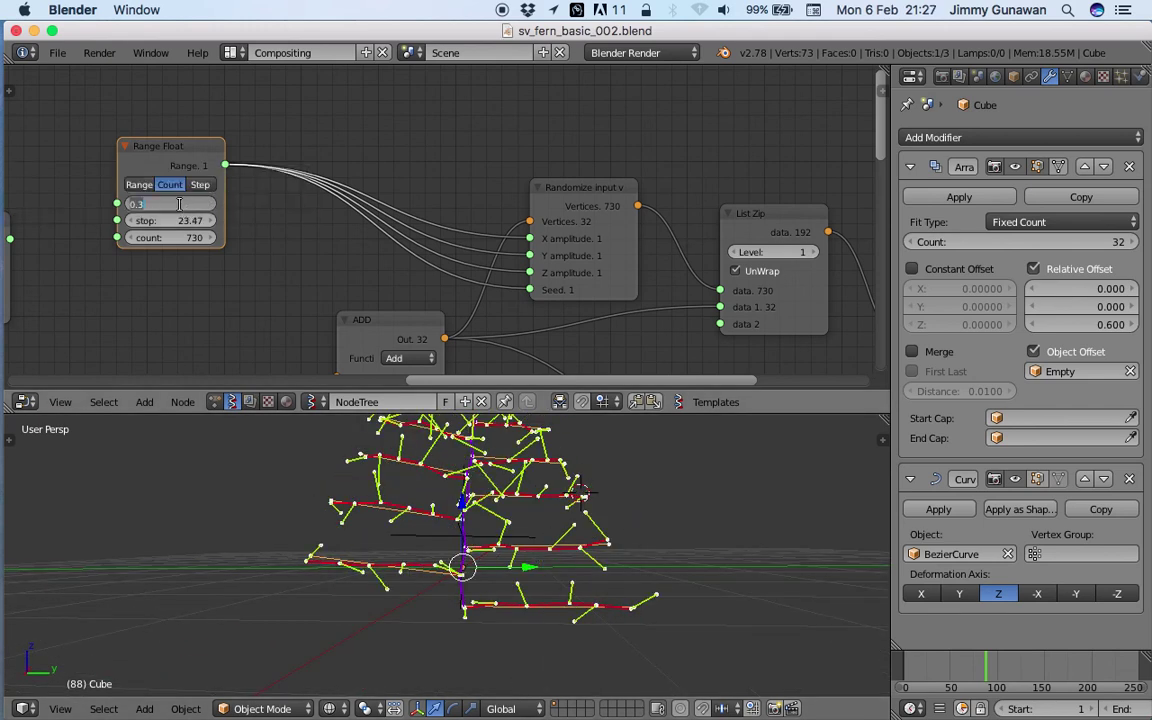
key("Tab")
type("1")
key("Return")
left_click_drag(186, 239, 161, 239)
scroll(459, 500, "down", 2)
key("super+s")
left_click(459, 502)
left_click_drag(184, 221, 143, 204)
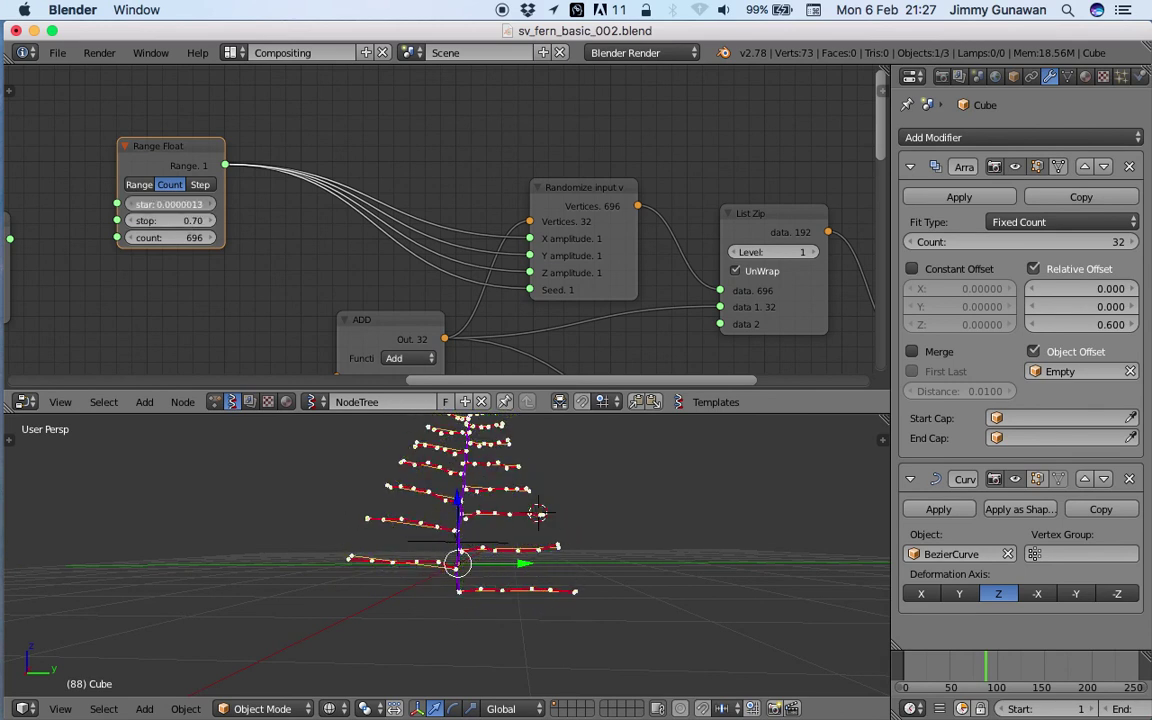
Set Range Float to start 0.09, stop 6.10 and count 732, then save the file
left_click_drag(143, 204, 191, 222)
key("super+s")
left_click(549, 545)
middle_click_drag(527, 586, 508, 645)
scroll(533, 581, "down", 4)
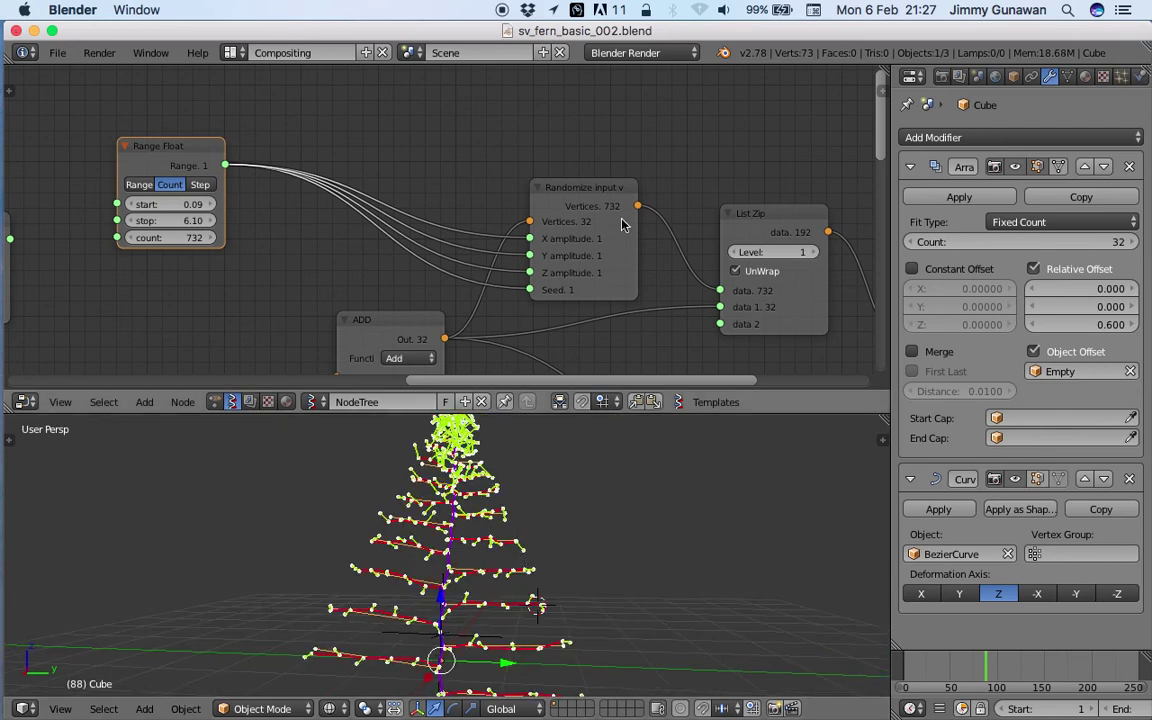
Reconnect the Range Int output to the Randomize node's Seed input and move the Range Float node clear of the link
scroll(619, 220, "down", 3)
middle_click_drag(619, 227, 545, 202)
right_click(524, 181)
right_click_drag(208, 147, 258, 153)
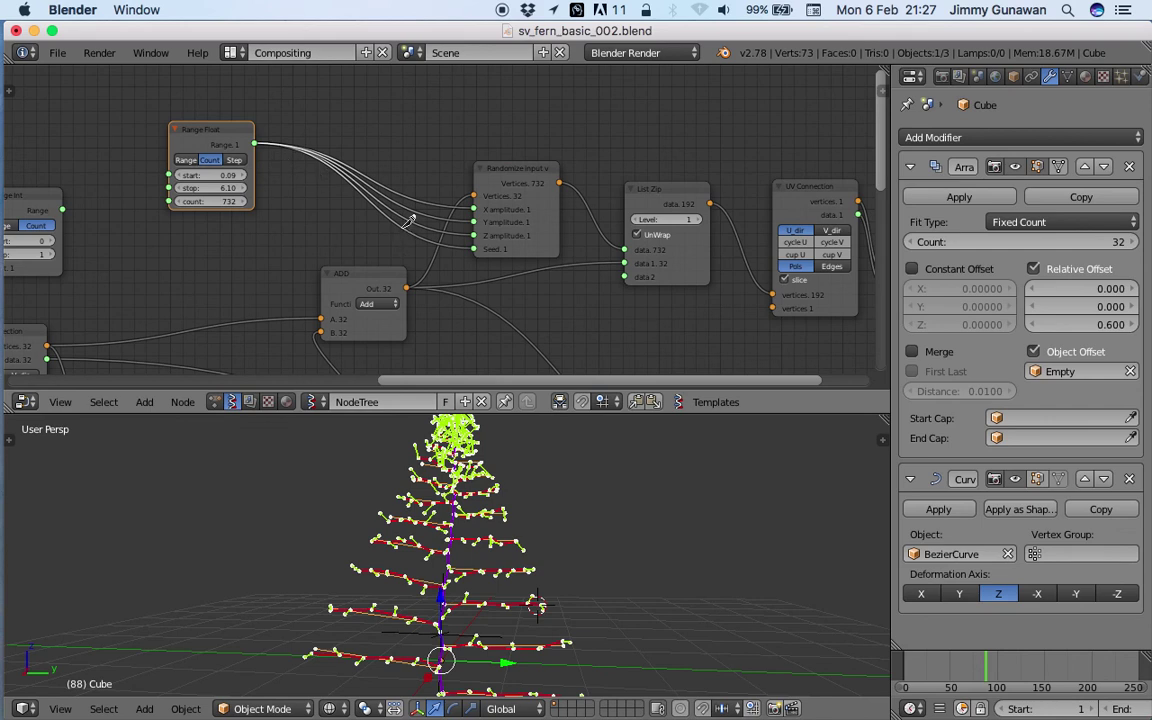
left_click_drag(63, 210, 473, 248)
middle_click_drag(271, 247, 355, 239)
right_click_drag(288, 126, 323, 122)
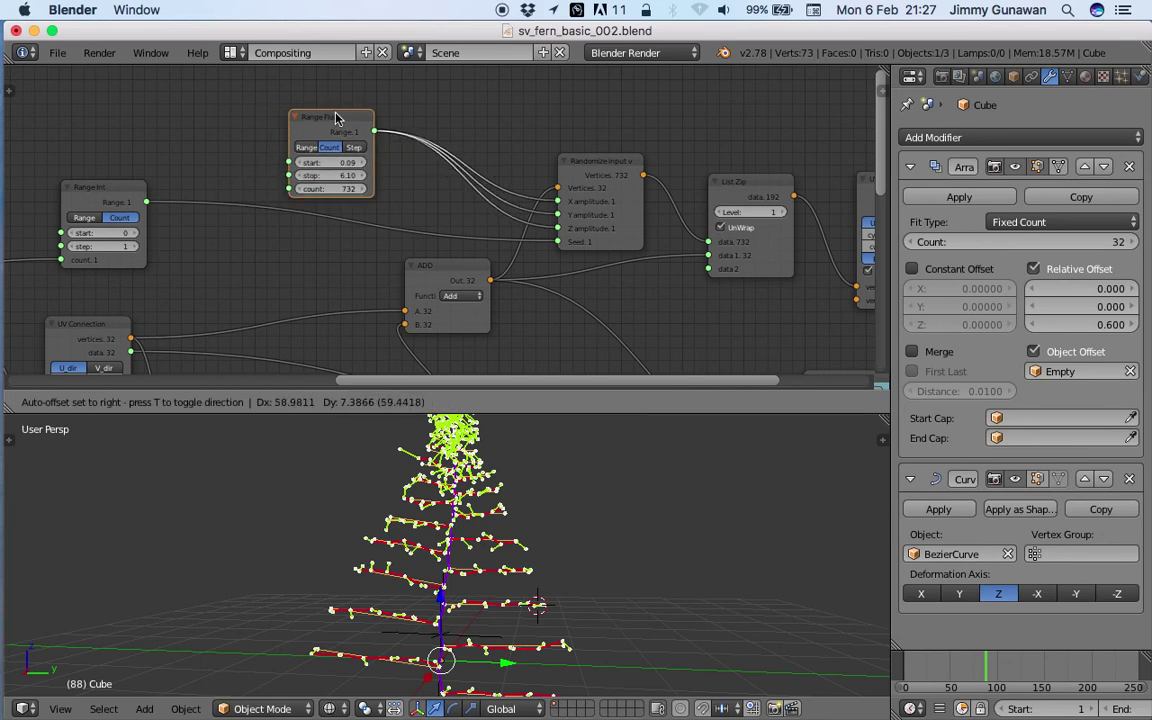
Delete the Range Float node and set the Randomize node's X, Y and Z amplitudes to 0.15
key("x")
left_click_drag(600, 228, 587, 228)
middle_click_drag(605, 522, 568, 526)
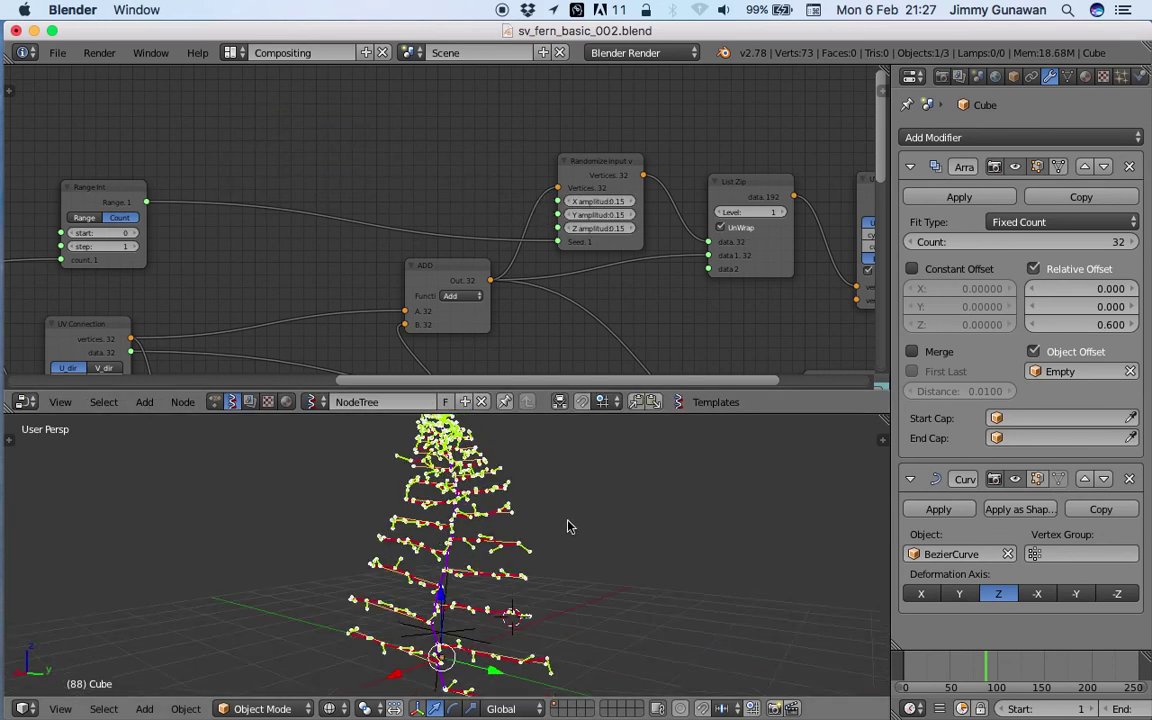
Enlarge the 3D viewport and examine the twigs and branches of the tree up close and from several angles
left_click_drag(579, 412, 562, 268)
middle_click_drag(552, 405, 565, 438)
scroll(520, 482, "up", 3)
middle_click_drag(517, 480, 540, 480)
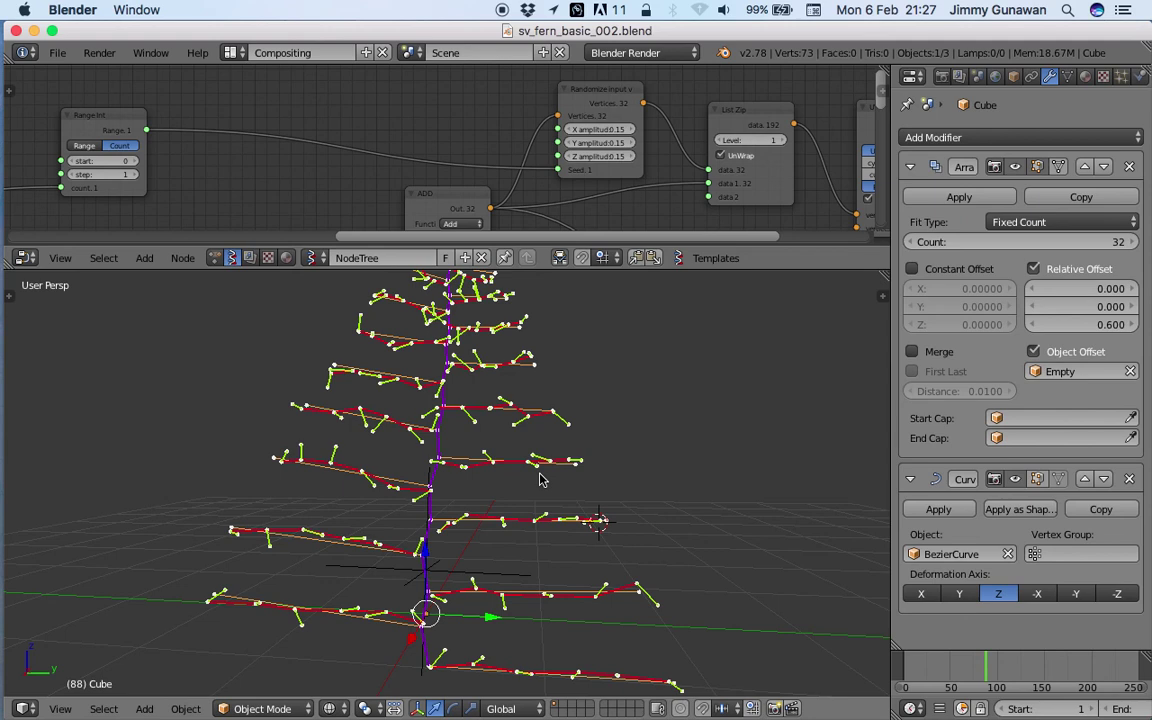
middle_click_drag(550, 533, 564, 535)
mouse_move(502, 478)
middle_mouse_down()
mouse_move(499, 426)
mouse_move(543, 421)
mouse_move(504, 460)
mouse_move(516, 476)
middle_mouse_up()
scroll(510, 494, "up", 4)
scroll(446, 584, "down", 3)
middle_click_drag(457, 530, 488, 540)
scroll(545, 485, "down", 2)
middle_click_drag(560, 455, 503, 405)
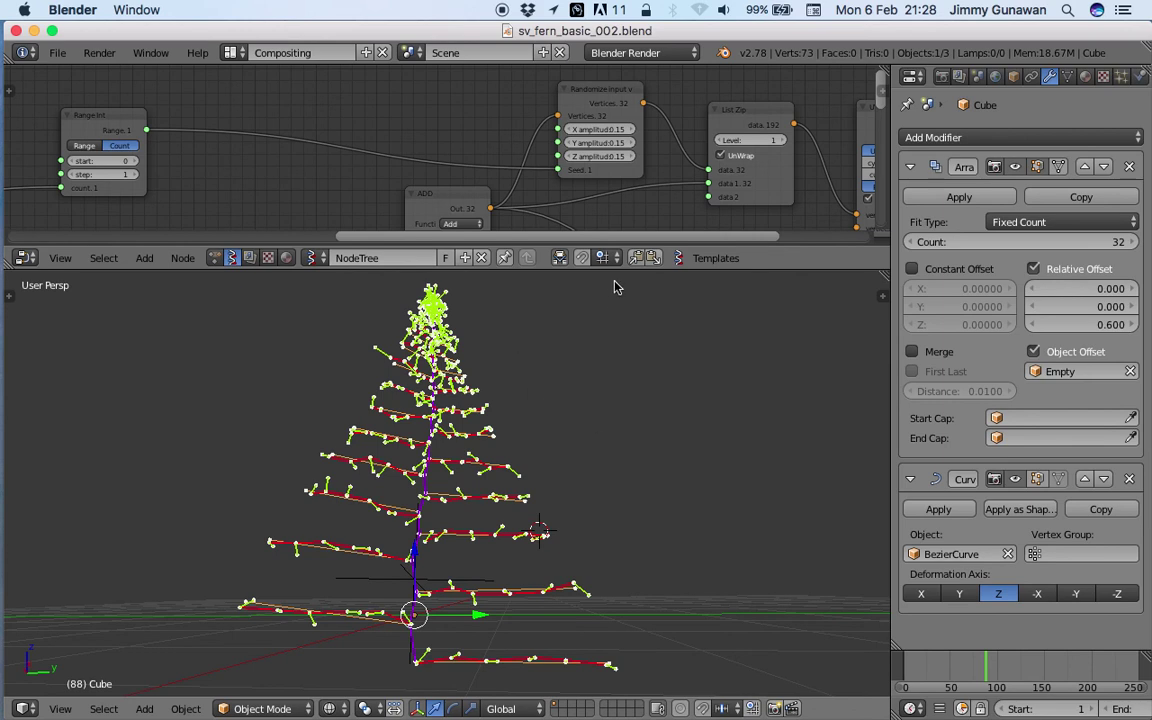
Enlarge the node editor, toggle the green twig Viewer Draw node's display and move the node away from UV Connection
left_click_drag(614, 269, 625, 359)
middle_click_drag(725, 260, 530, 213)
middle_click_drag(740, 217, 632, 224)
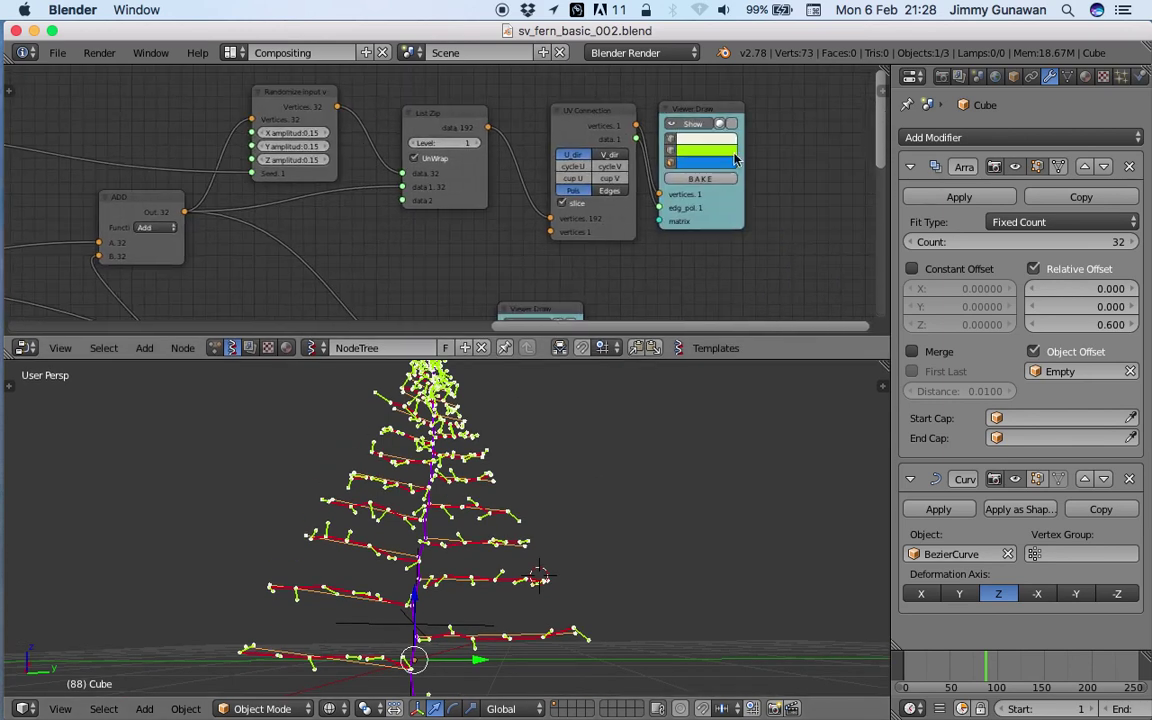
left_click(694, 125)
left_click(694, 125)
left_click_drag(699, 108, 730, 108)
Toggle the twig Viewer Draw node's display repeatedly, leave it hidden and save the file
left_click(727, 125)
left_click(727, 125)
left_click(727, 125)
left_click(727, 125)
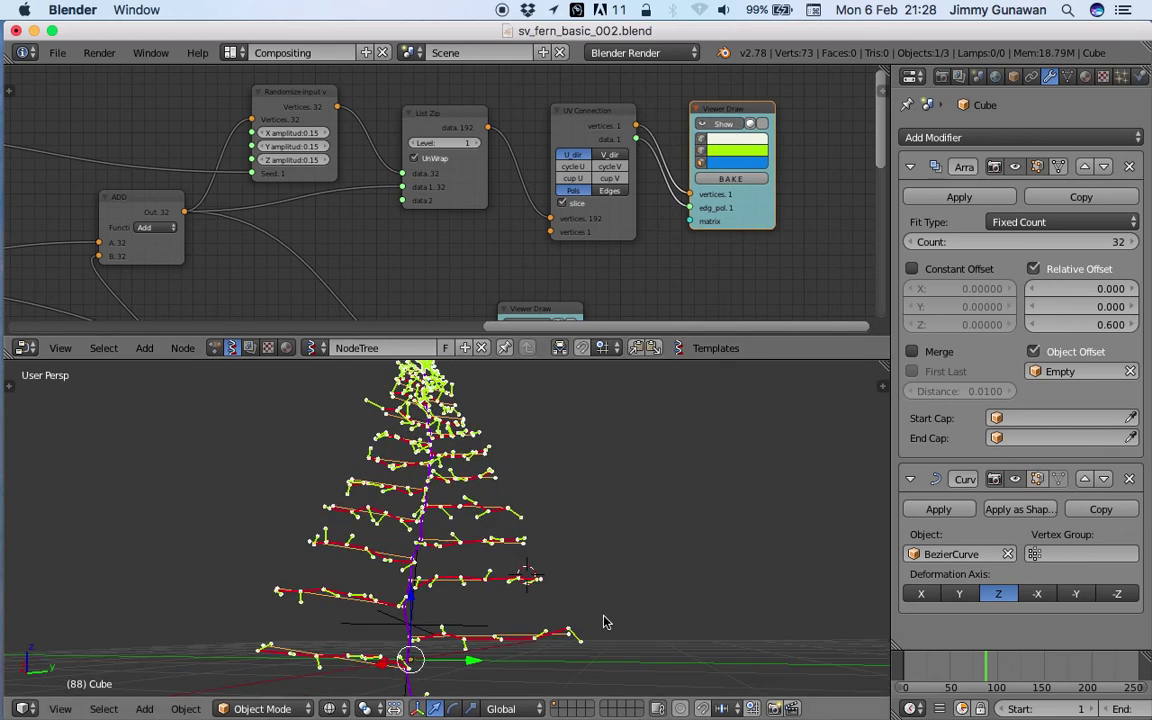
left_click(719, 125)
left_click(719, 125)
key("ctrl+s")
left_click(722, 125)
Add a Mesh Join node and link the twig UV Connection node's vertices and data outputs to it, saving the file
mouse_move(769, 130)
middle_mouse_down()
mouse_move(637, 130)
mouse_move(485, 150)
middle_mouse_up()
left_click_drag(488, 128, 537, 108)
key("shift+a")
left_click(647, 175)
type("mesh j")
key("Return")
left_click(622, 163)
key("super+s")
left_click(590, 156)
left_click_drag(352, 146, 622, 221)
Duplicate the twig Viewer Draw node, feed it the Mesh Join vertices and edges, enable its display and save the file
left_click(490, 116)
key("shift+d")
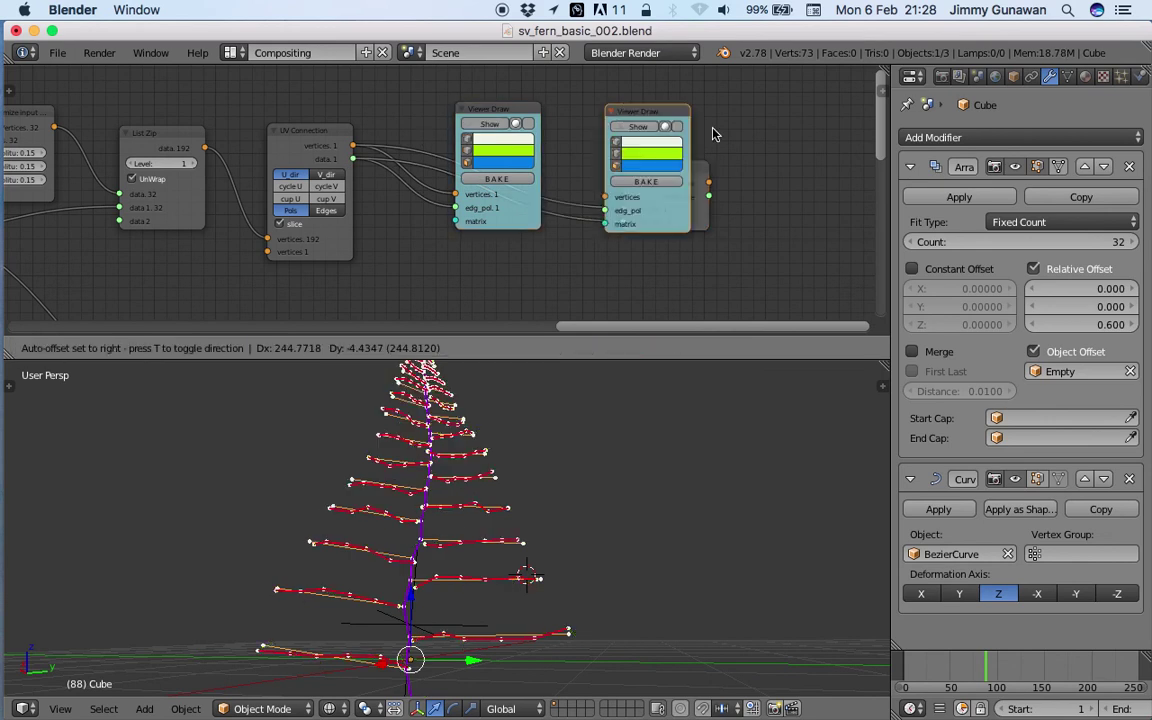
left_click_drag(713, 182, 749, 238)
key("ctrl+s")
left_click(733, 247)
mouse_move(580, 502)
middle_mouse_down()
mouse_move(566, 519)
mouse_move(584, 508)
middle_mouse_up()
key("ctrl+s")
left_click(583, 506)
left_click(779, 155)
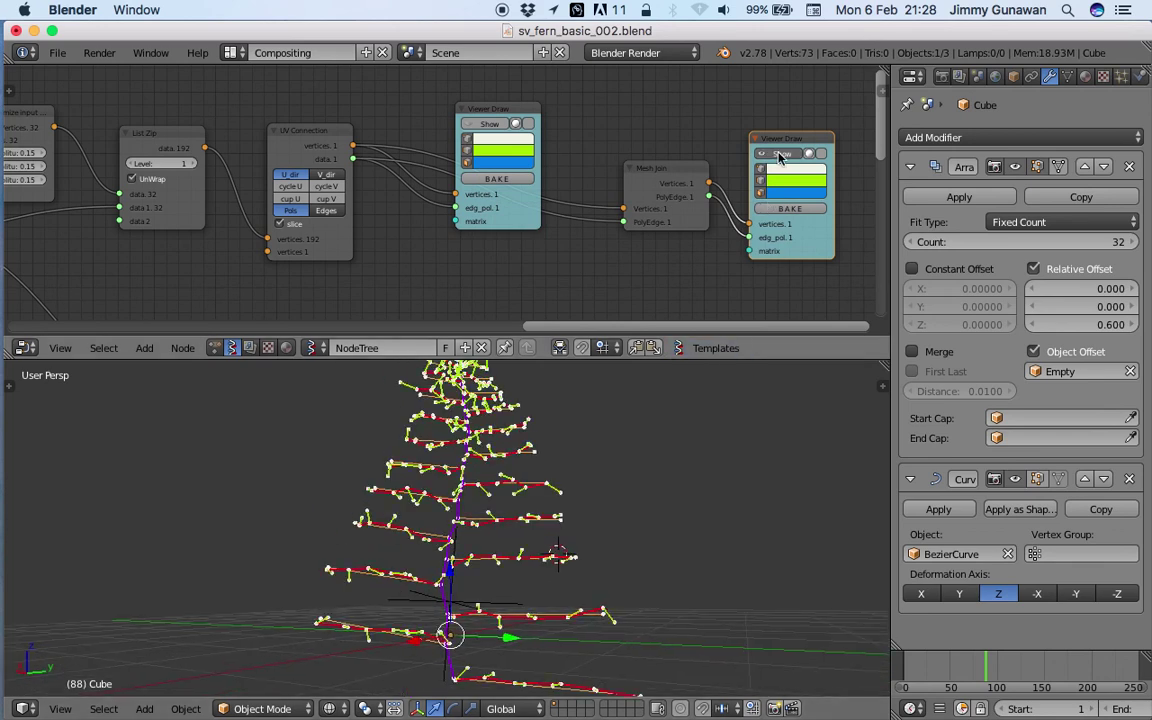
Bake the joined twigs into a mesh object from the new Viewer Draw node and move it beside the tree
left_click(790, 208)
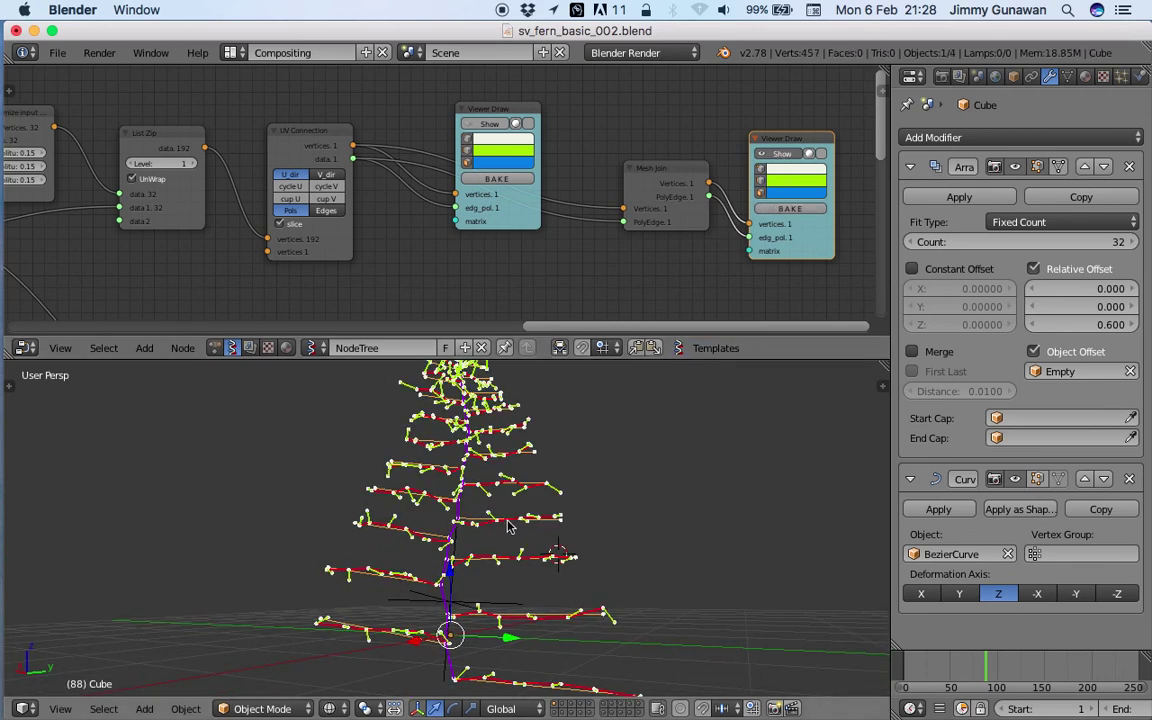
right_click(554, 494)
key("g")
left_click(772, 498)
middle_click_drag(640, 490, 484, 487, "shift")
key("g")
left_click(716, 484)
scroll(664, 500, "down", 4)
scroll(600, 517, "up", 3)
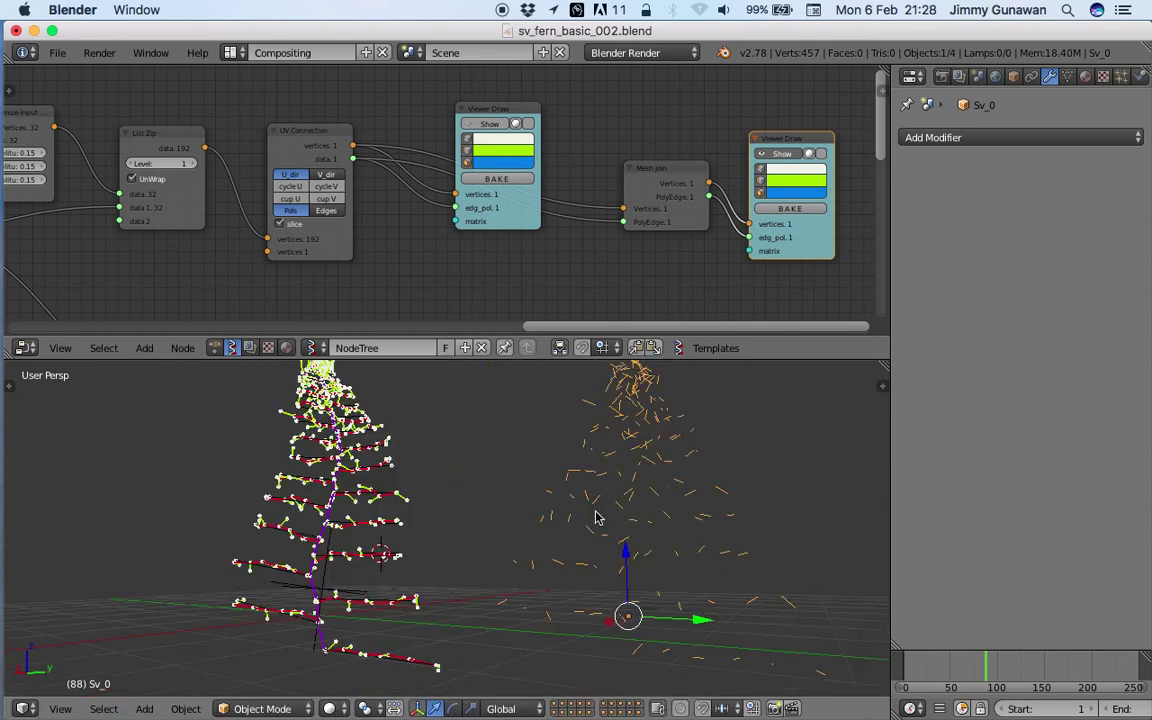
Rotate the baked twig mesh freely, then delete it and bring the tree back to the centre of the view
key("r")
key("r")
left_click(680, 507)
left_click(669, 505)
key("x")
left_click(660, 515)
middle_click_drag(447, 501, 600, 521, "shift")
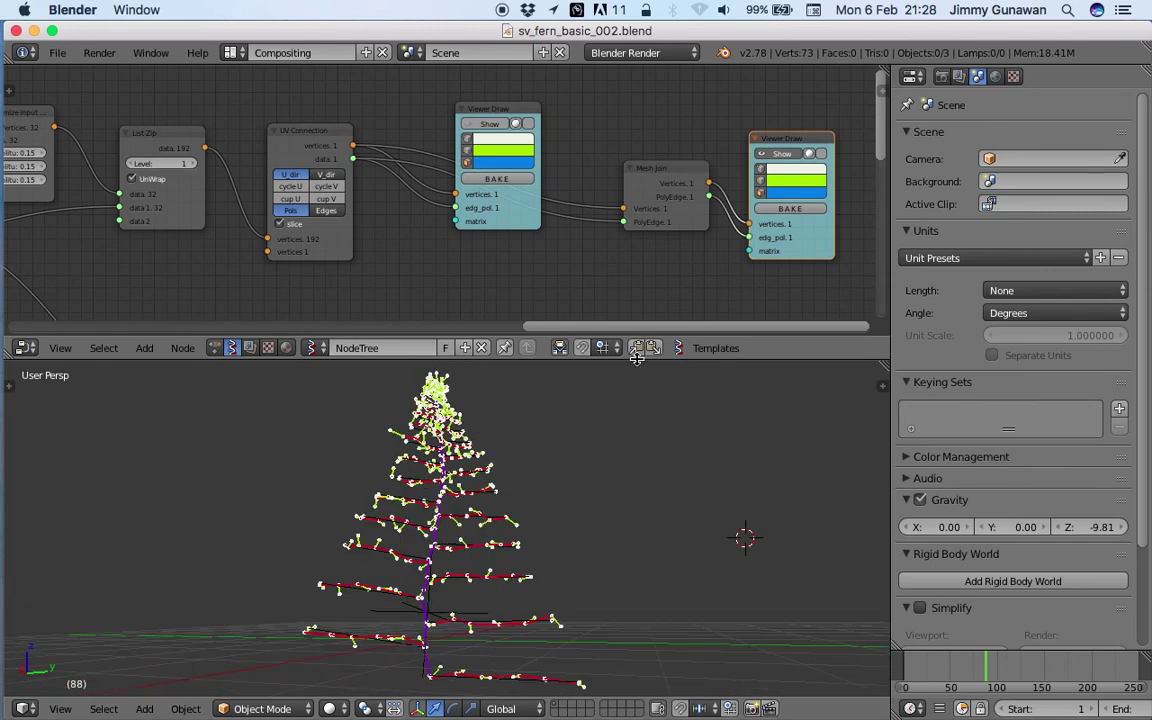
Enlarge the 3D viewport, save the file and inspect the lower branches and twigs up close
left_click_drag(635, 359, 635, 287)
scroll(420, 462, "left", 5)
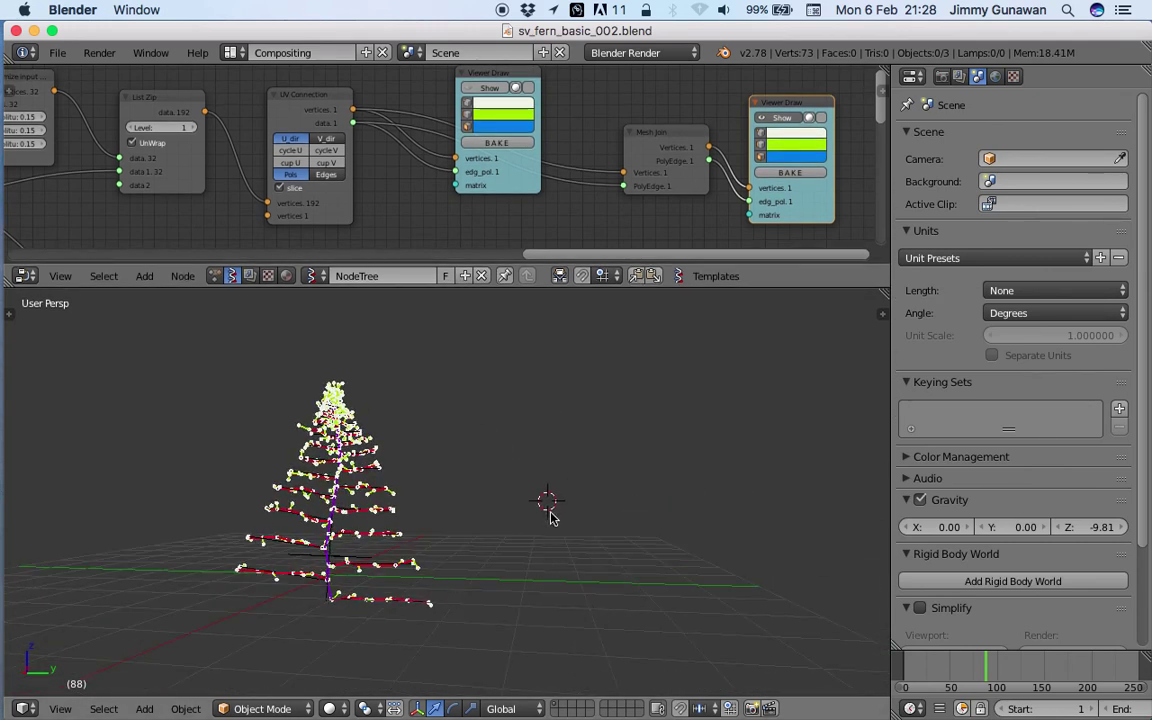
key("ctrl+s")
left_click(362, 516)
scroll(367, 541, "up", 5)
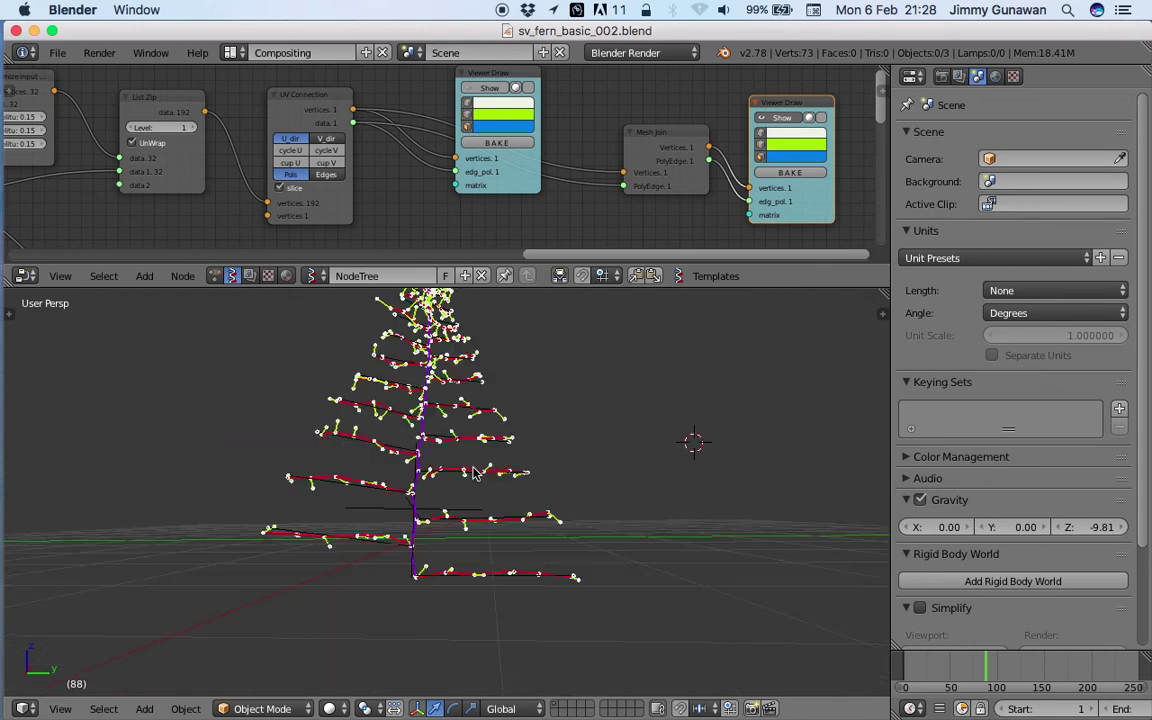
scroll(474, 478, "up", 5)
middle_click_drag(465, 527, 357, 556)
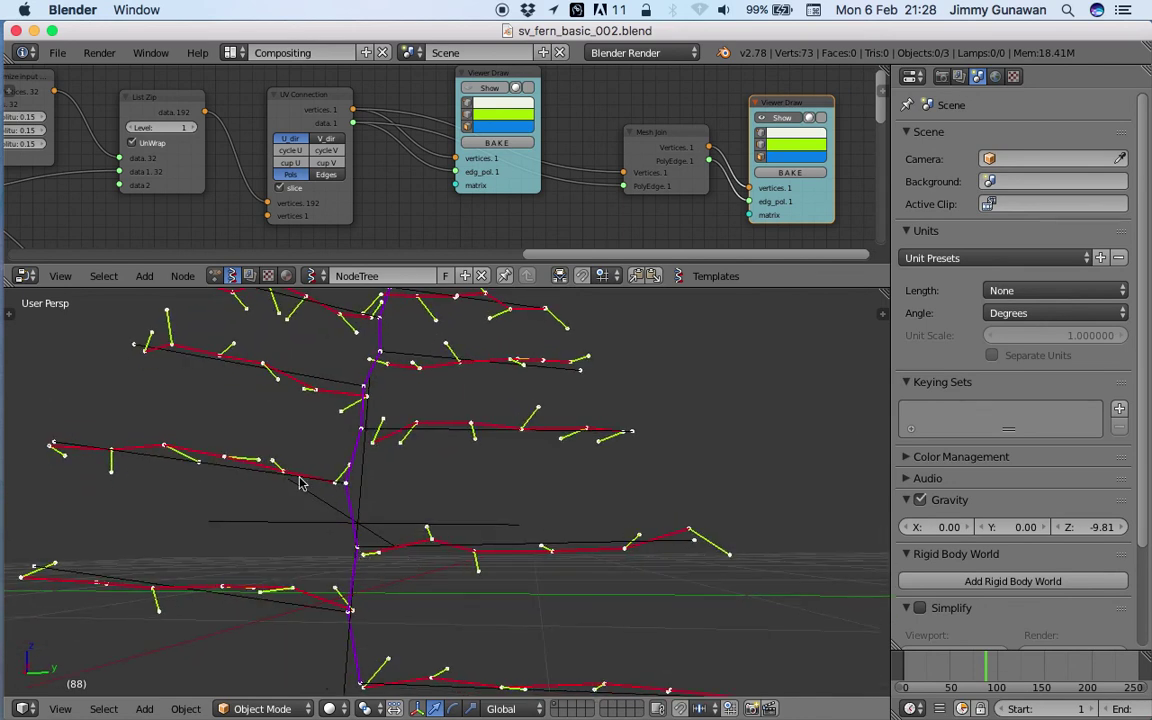
Set the X, Y and Z amplitudes of the twig Randomize Input Vectors node to 0.27 and save the file
middle_click_drag(197, 464, 446, 486)
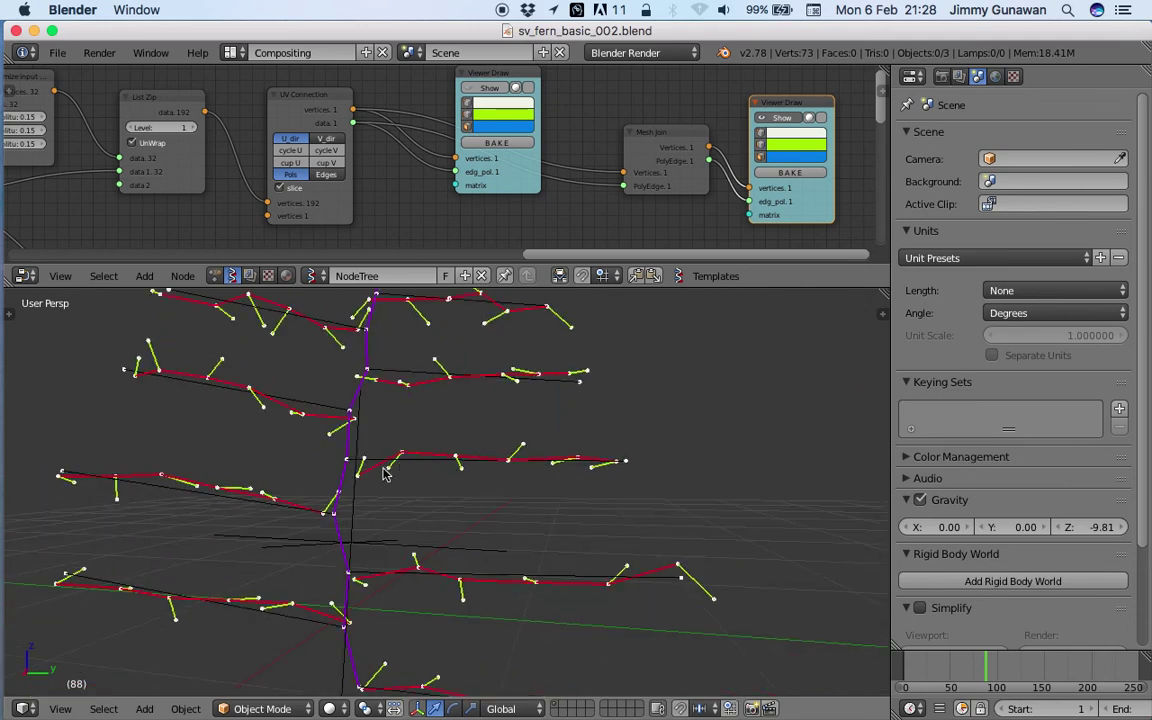
middle_click_drag(388, 183, 430, 201)
middle_click_drag(357, 150, 427, 150)
left_click(131, 95)
scroll(250, 98, "left", 5)
left_click_drag(270, 113, 280, 140)
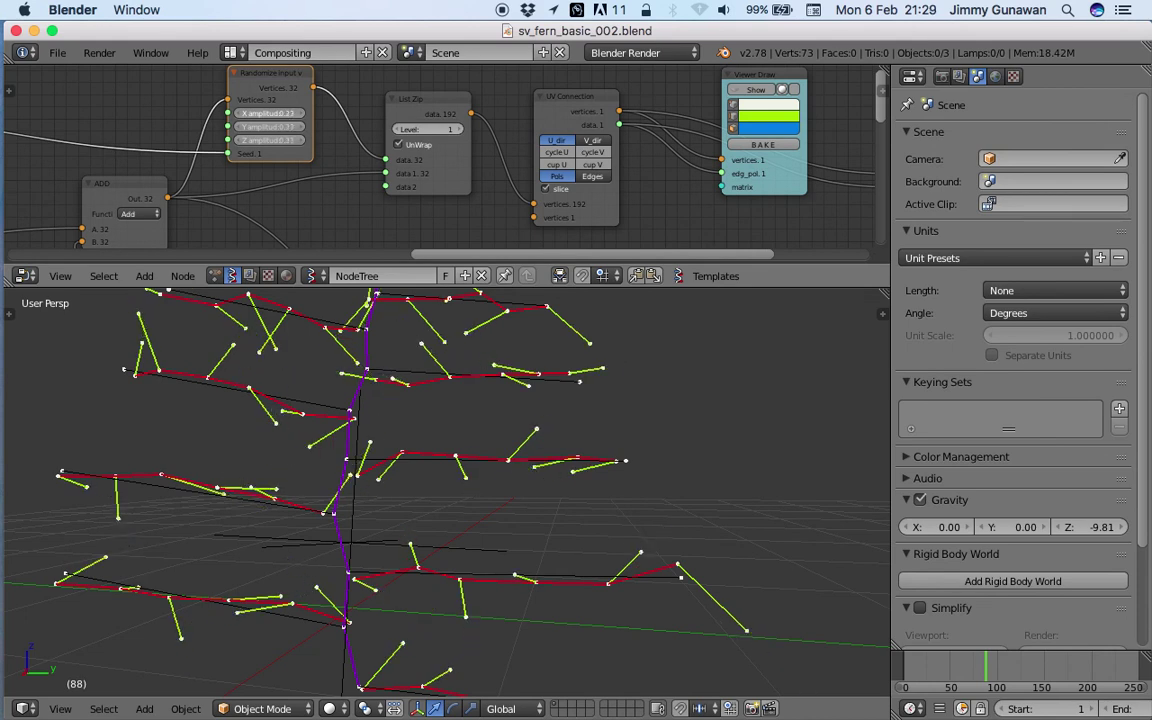
scroll(450, 450, "down", 3)
key("ctrl+s")
left_click(490, 515)
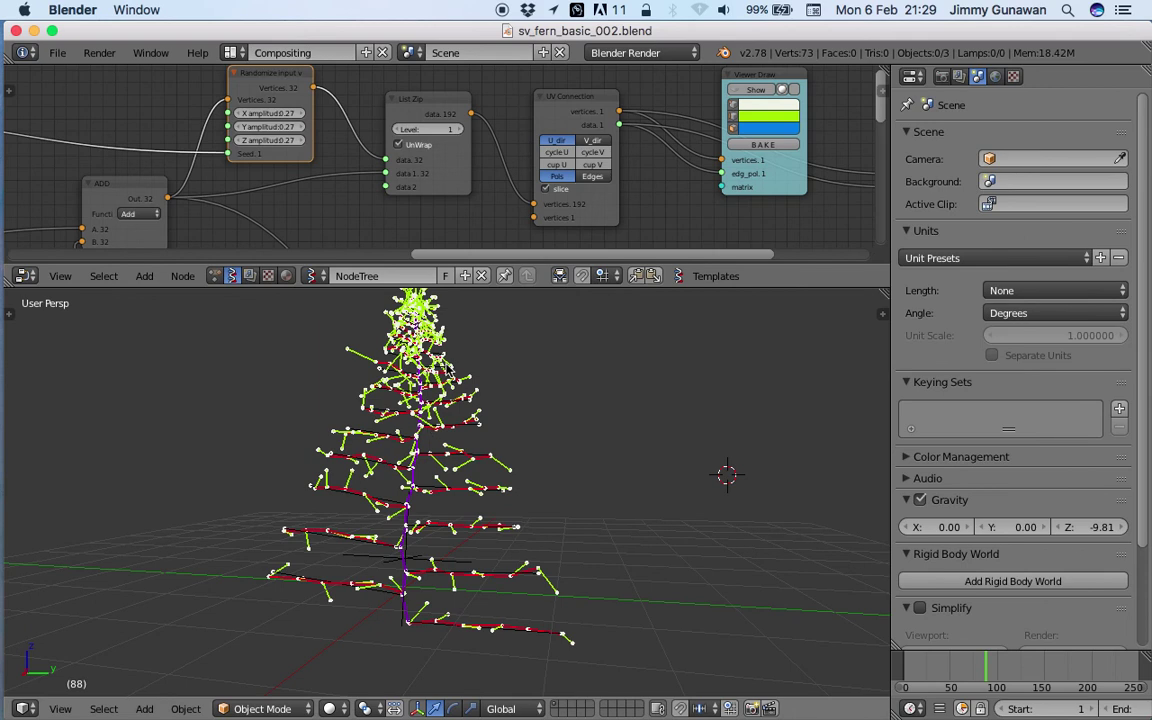
Sketch a curved branch line with Grease Pencil in the empty space beside the tree and mark dots along both its sides
middle_click_drag(428, 371, 487, 401)
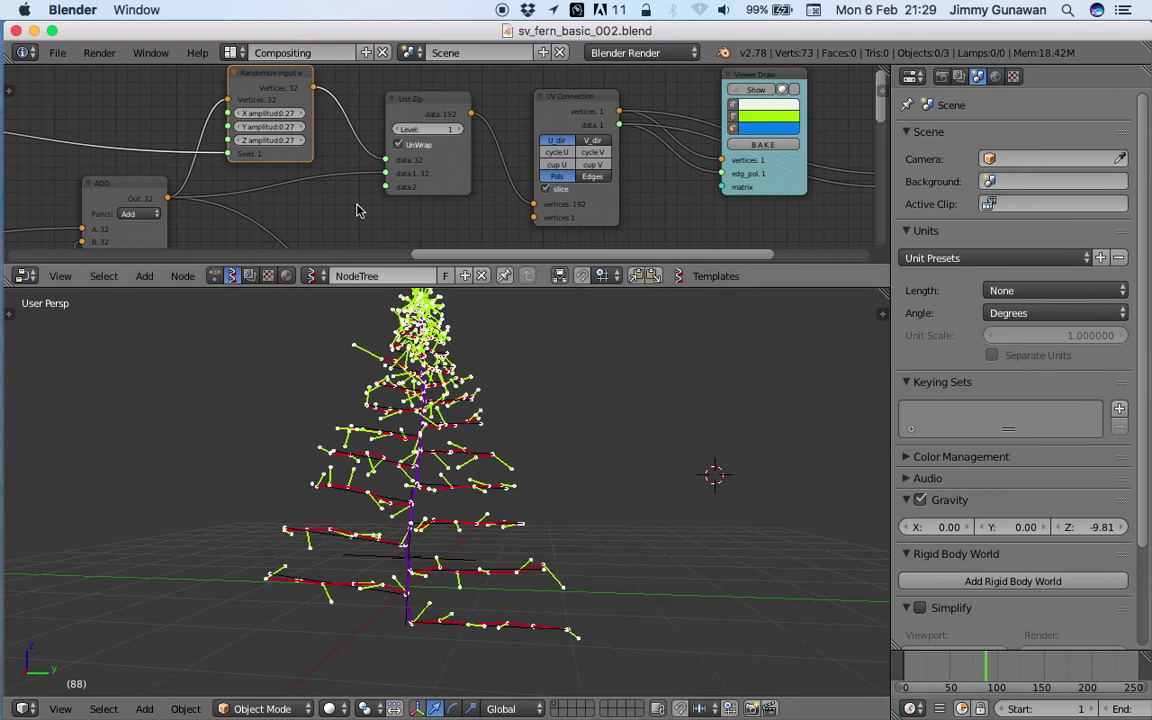
scroll(532, 428, "right", 5)
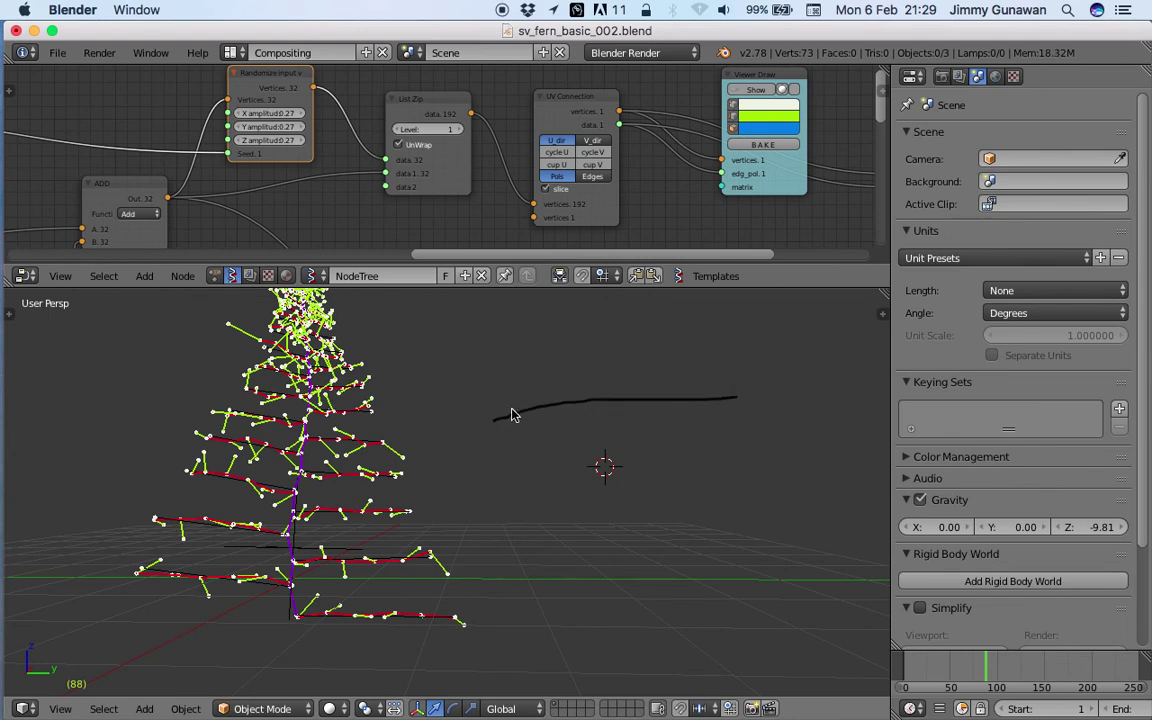
left_click(562, 384)
key("ctrl+s")
left_click(587, 382)
left_click(610, 382)
left_click(632, 382)
left_click(653, 382)
left_click(677, 381)
left_click(705, 381)
left_click(731, 380)
left_click(525, 429)
left_click(551, 418)
left_click(574, 416)
left_click(598, 415)
left_click(617, 414)
left_click_drag(653, 418, 659, 418)
left_click_drag(683, 420, 720, 421)
Draw short slanted twig strokes along both sides of the sketched branch and add an arrow pointing at its tip
left_click_drag(515, 412, 561, 419)
left_click_drag(572, 411, 609, 414)
left_click_drag(624, 411, 685, 424)
left_click_drag(521, 410, 579, 386)
left_click_drag(601, 403, 673, 387)
left_click_drag(688, 395, 707, 387)
left_click_drag(830, 348, 780, 381)
left_click_drag(777, 369, 795, 387)
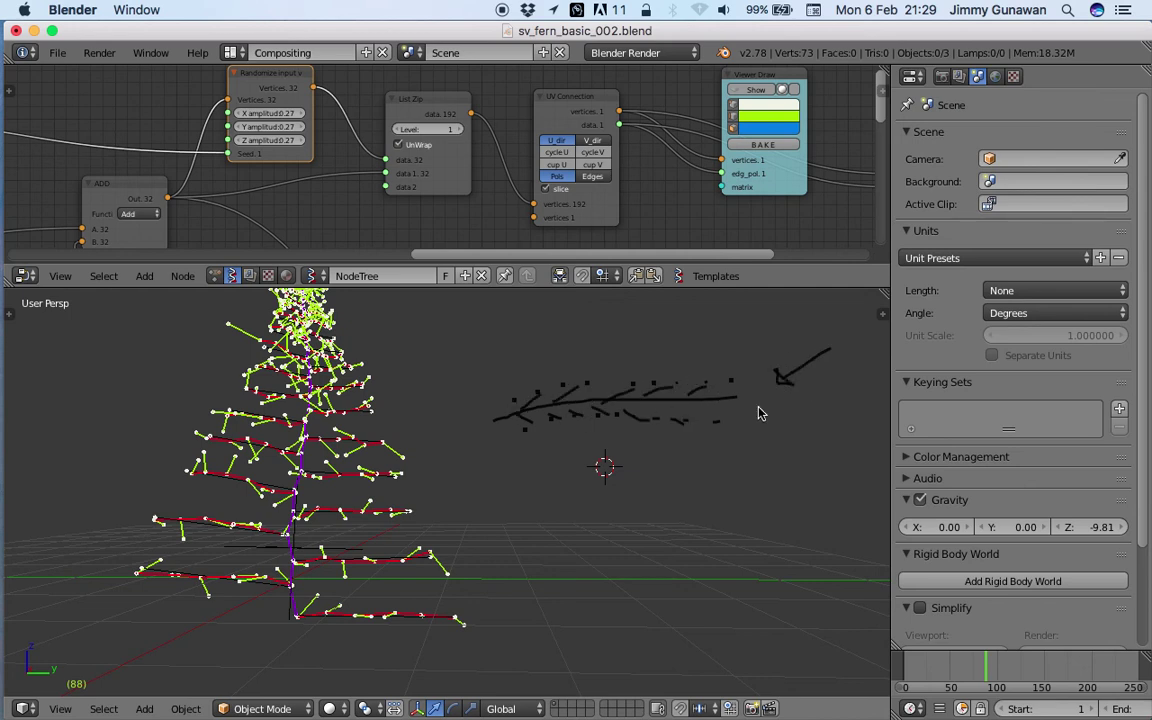
Select the Cube branch object and set its Array modifier count to 22
middle_click_drag(582, 446, 562, 444)
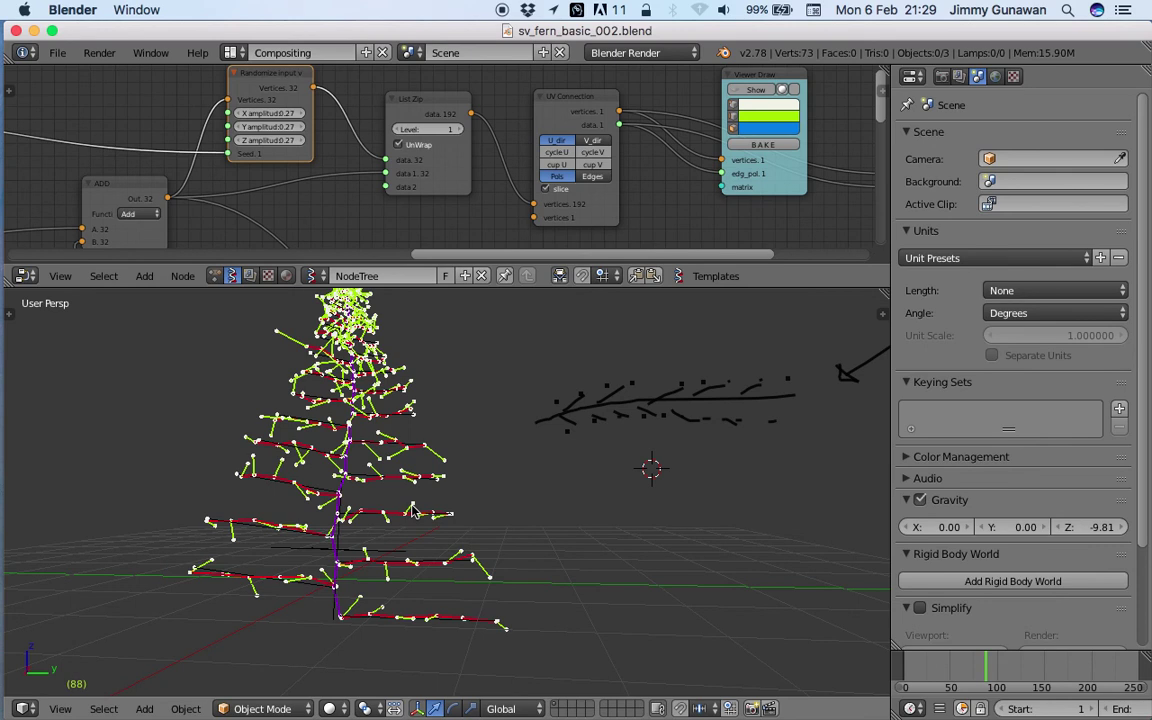
middle_click_drag(412, 511, 498, 508)
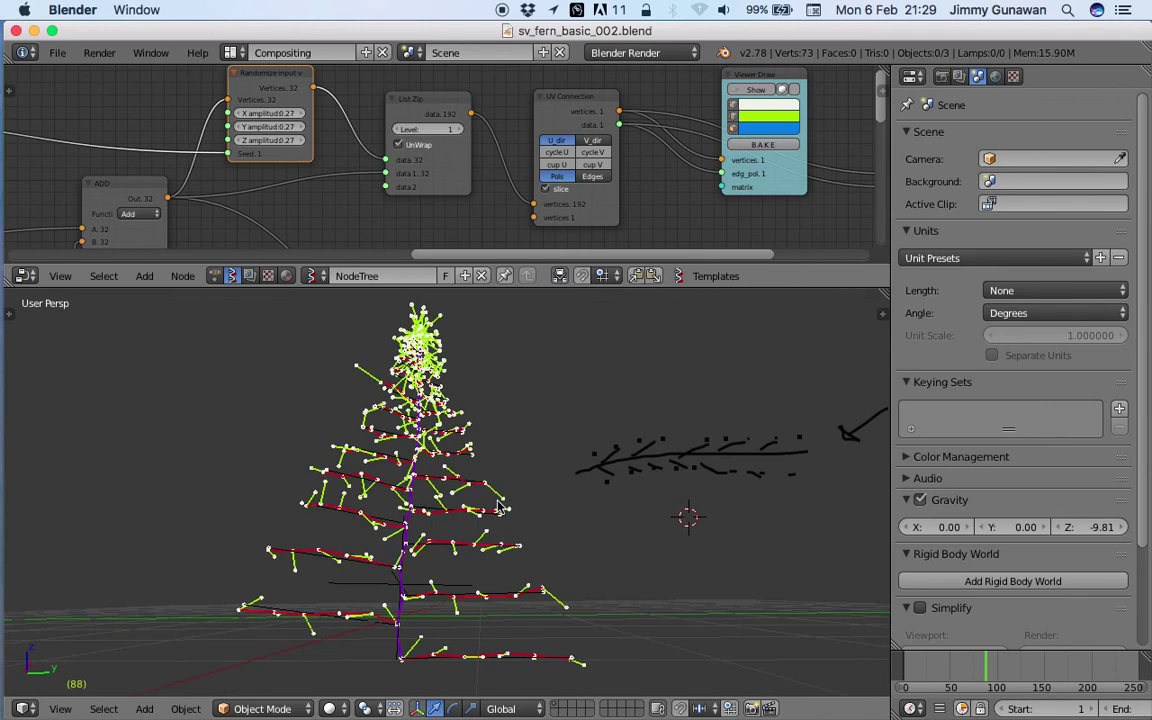
right_click(432, 593)
right_click(416, 586)
right_click(433, 593)
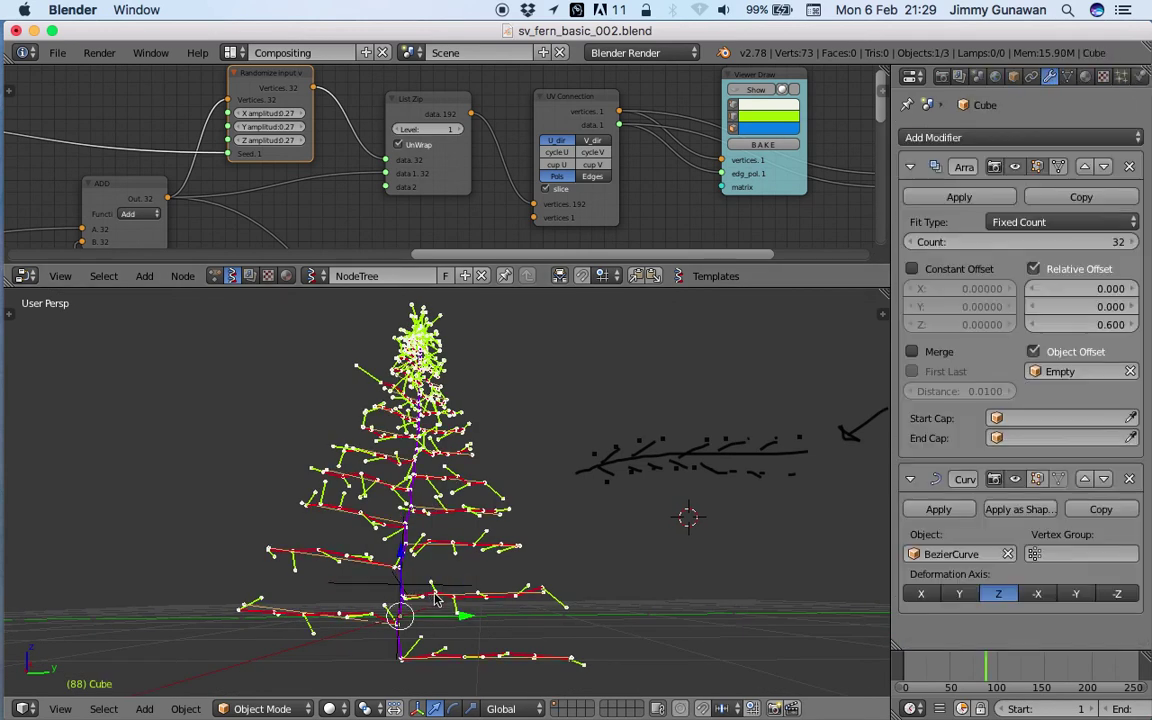
left_click_drag(1054, 241, 1030, 241)
middle_click_drag(405, 472, 338, 478)
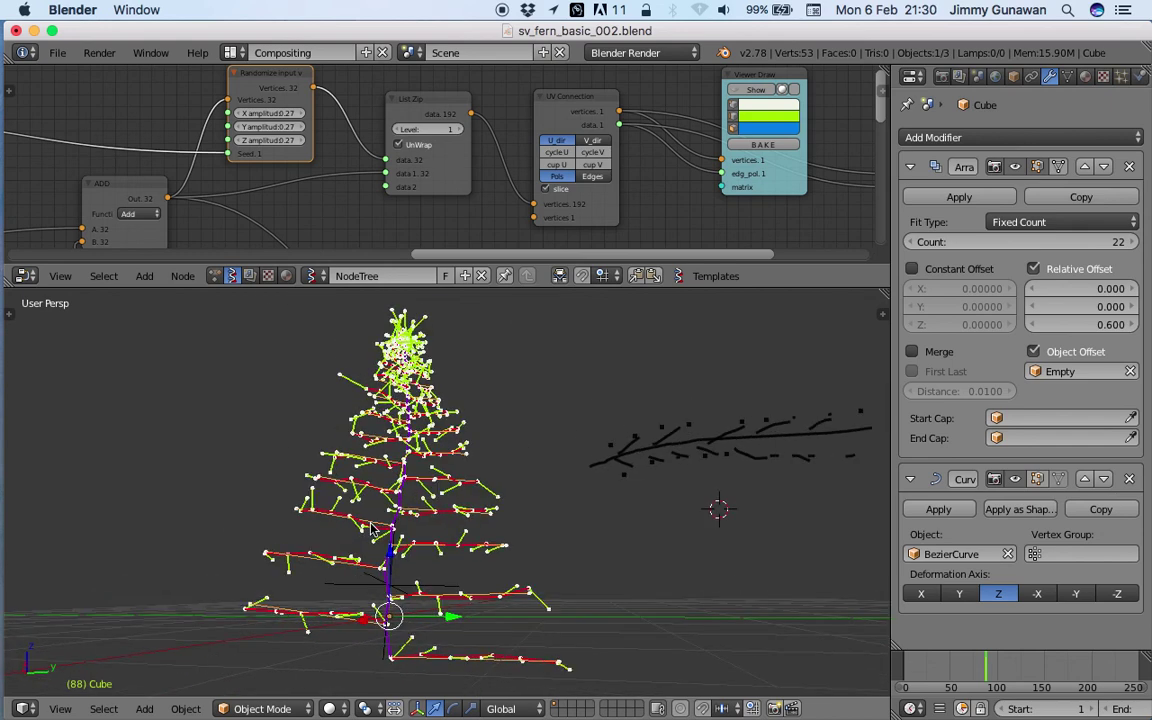
scroll(483, 181, "down", 2)
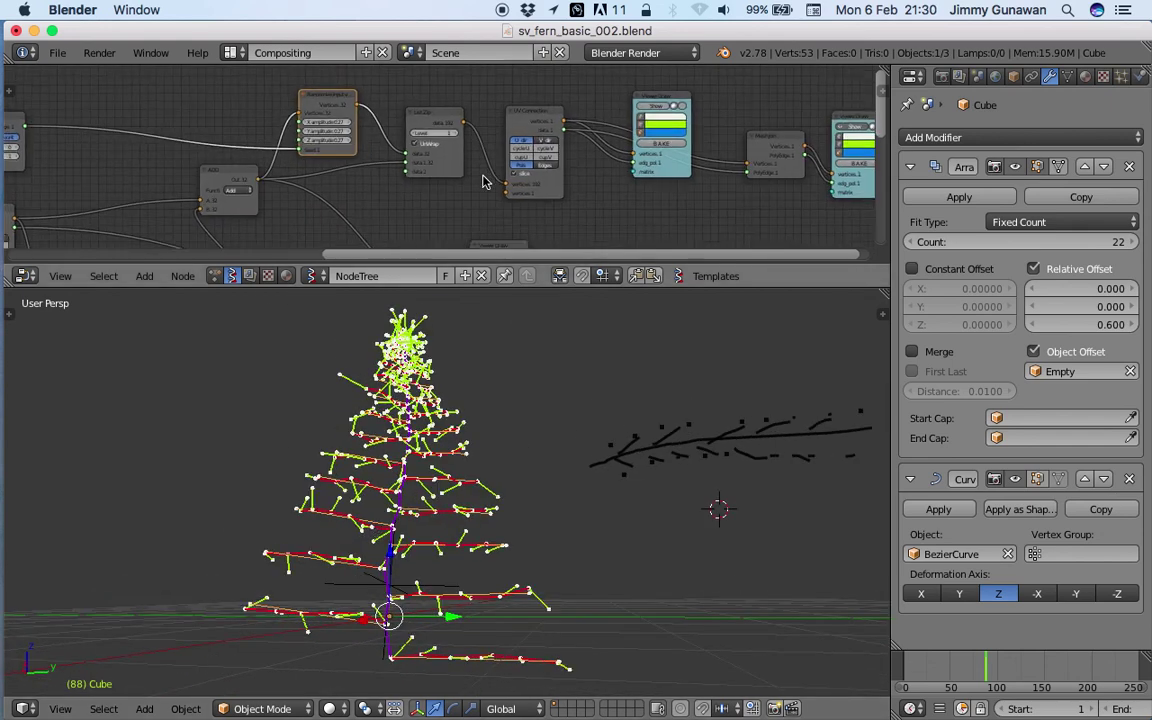